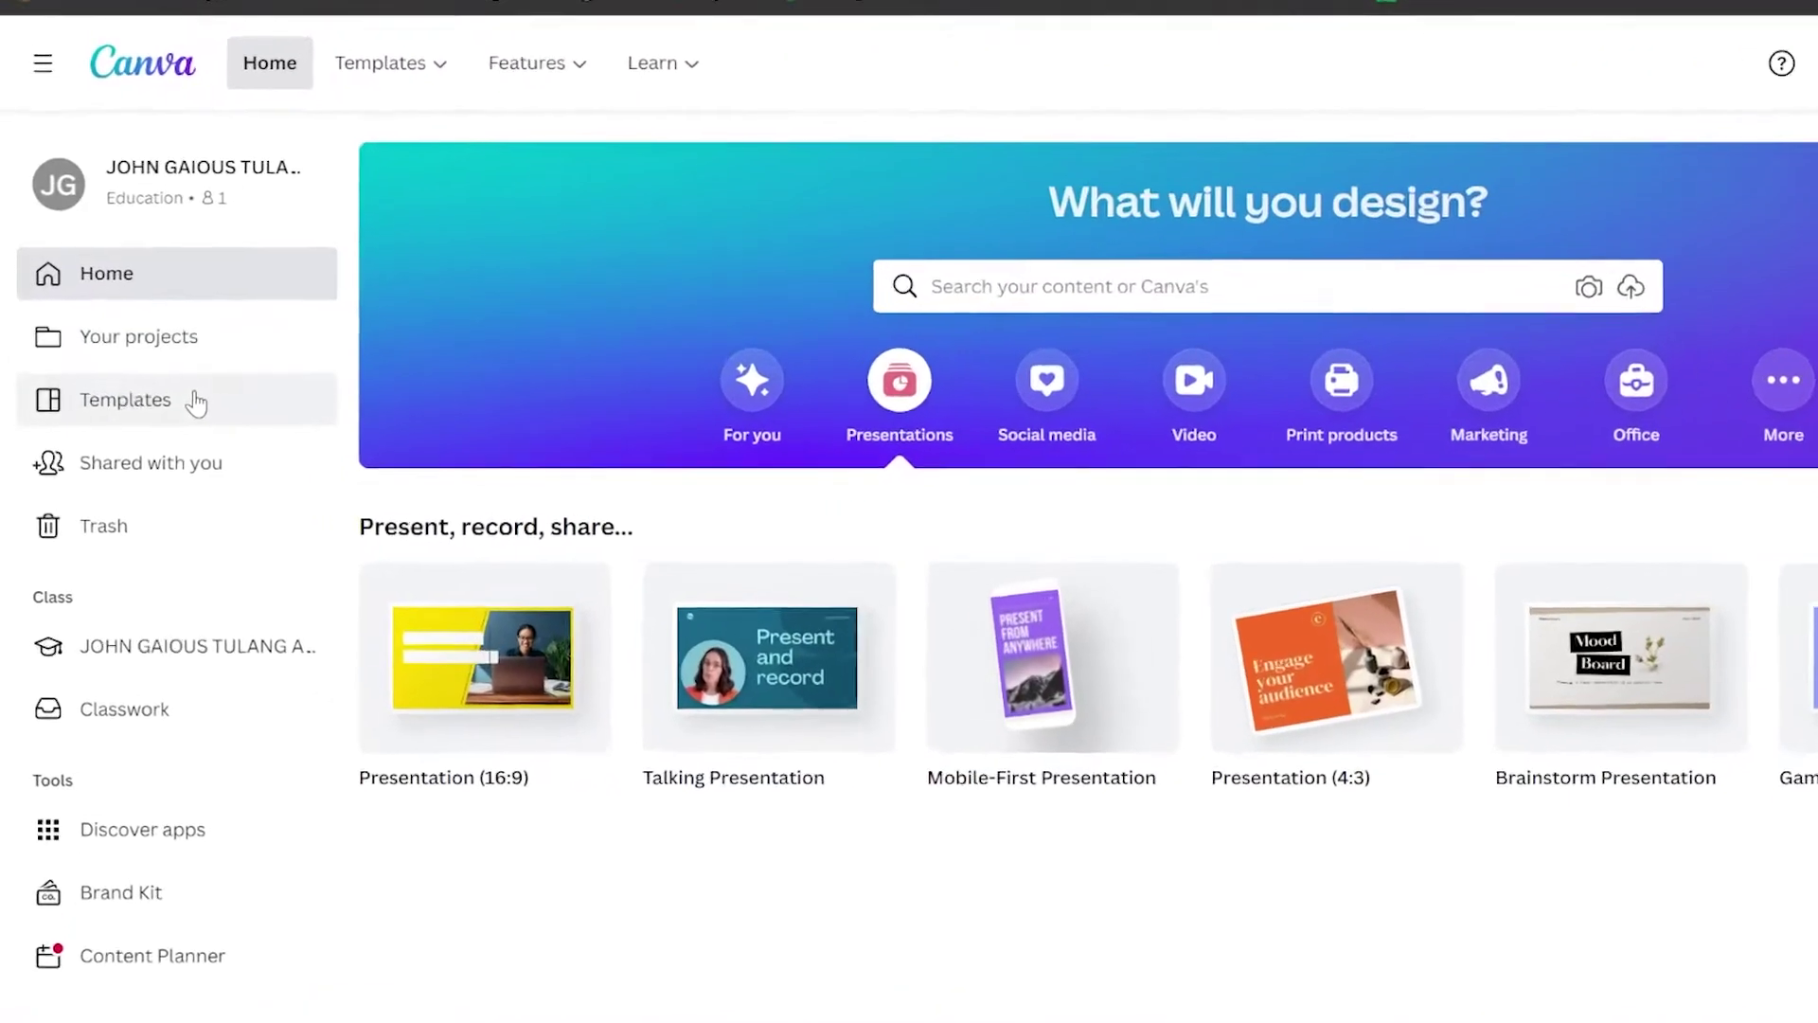
- Browse the Presentations, Social media and Video template categories, and return to the home page
click(219, 387)
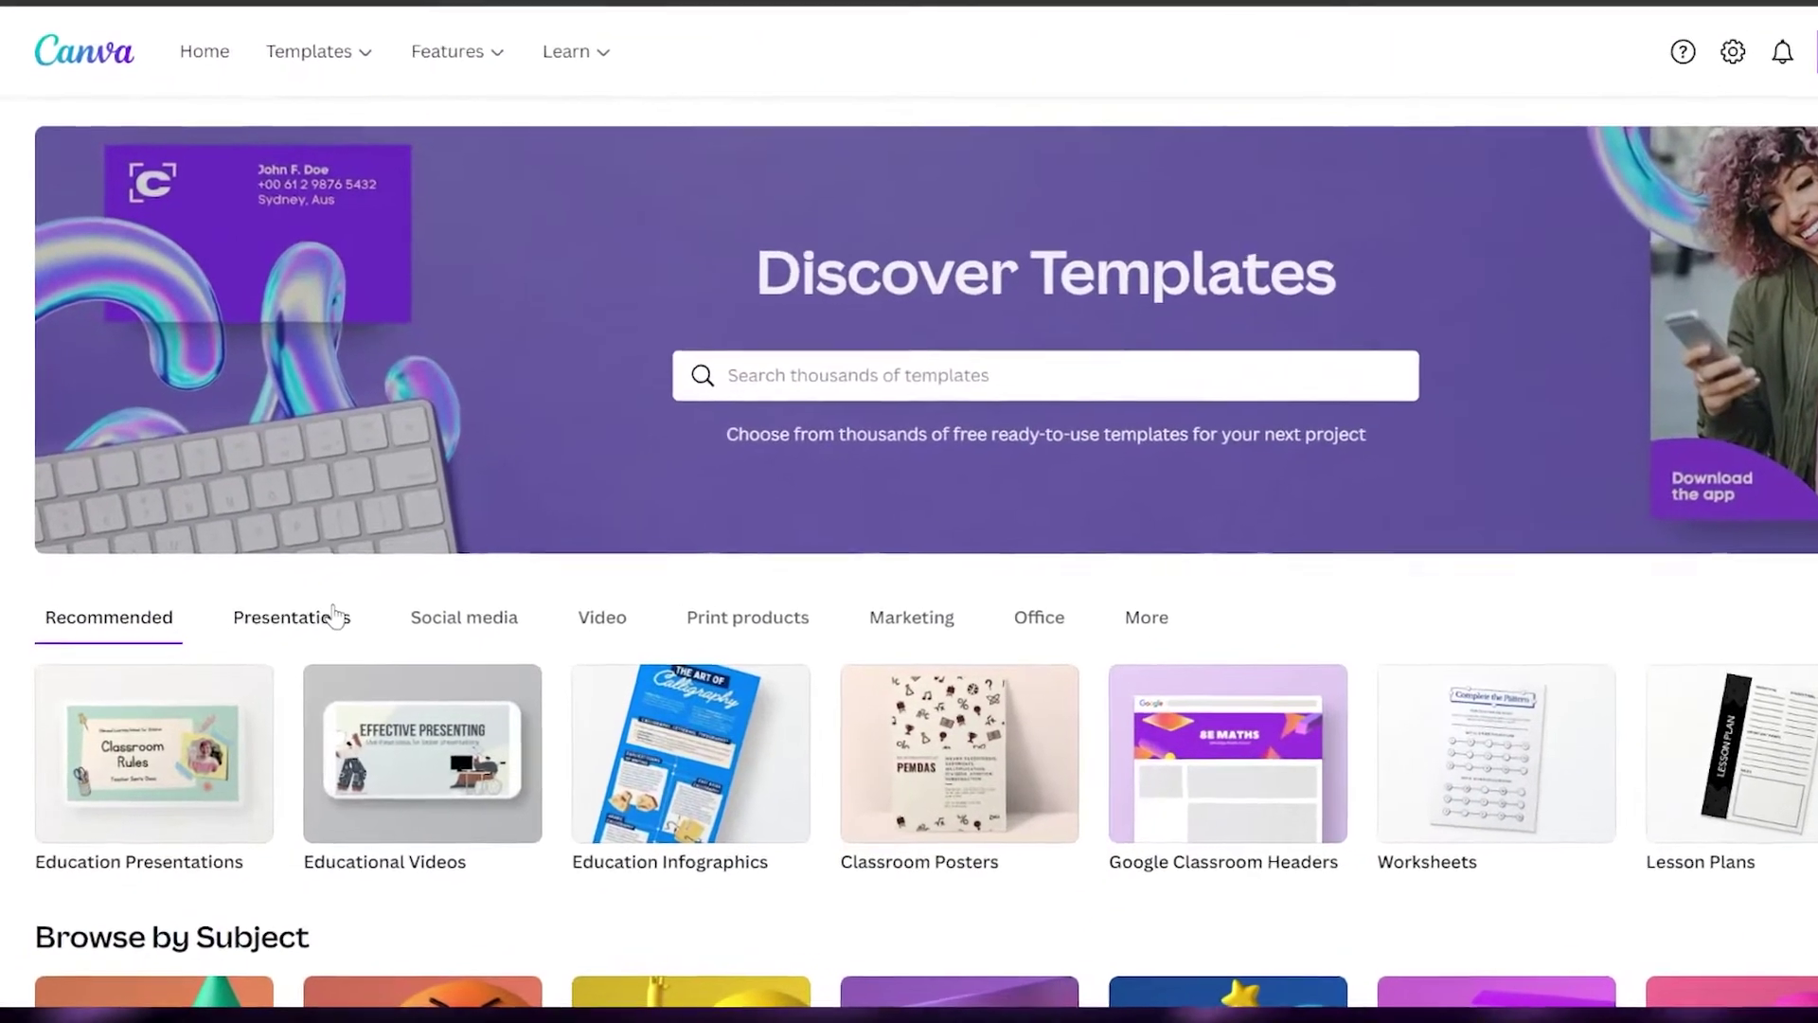
click(307, 627)
click(470, 609)
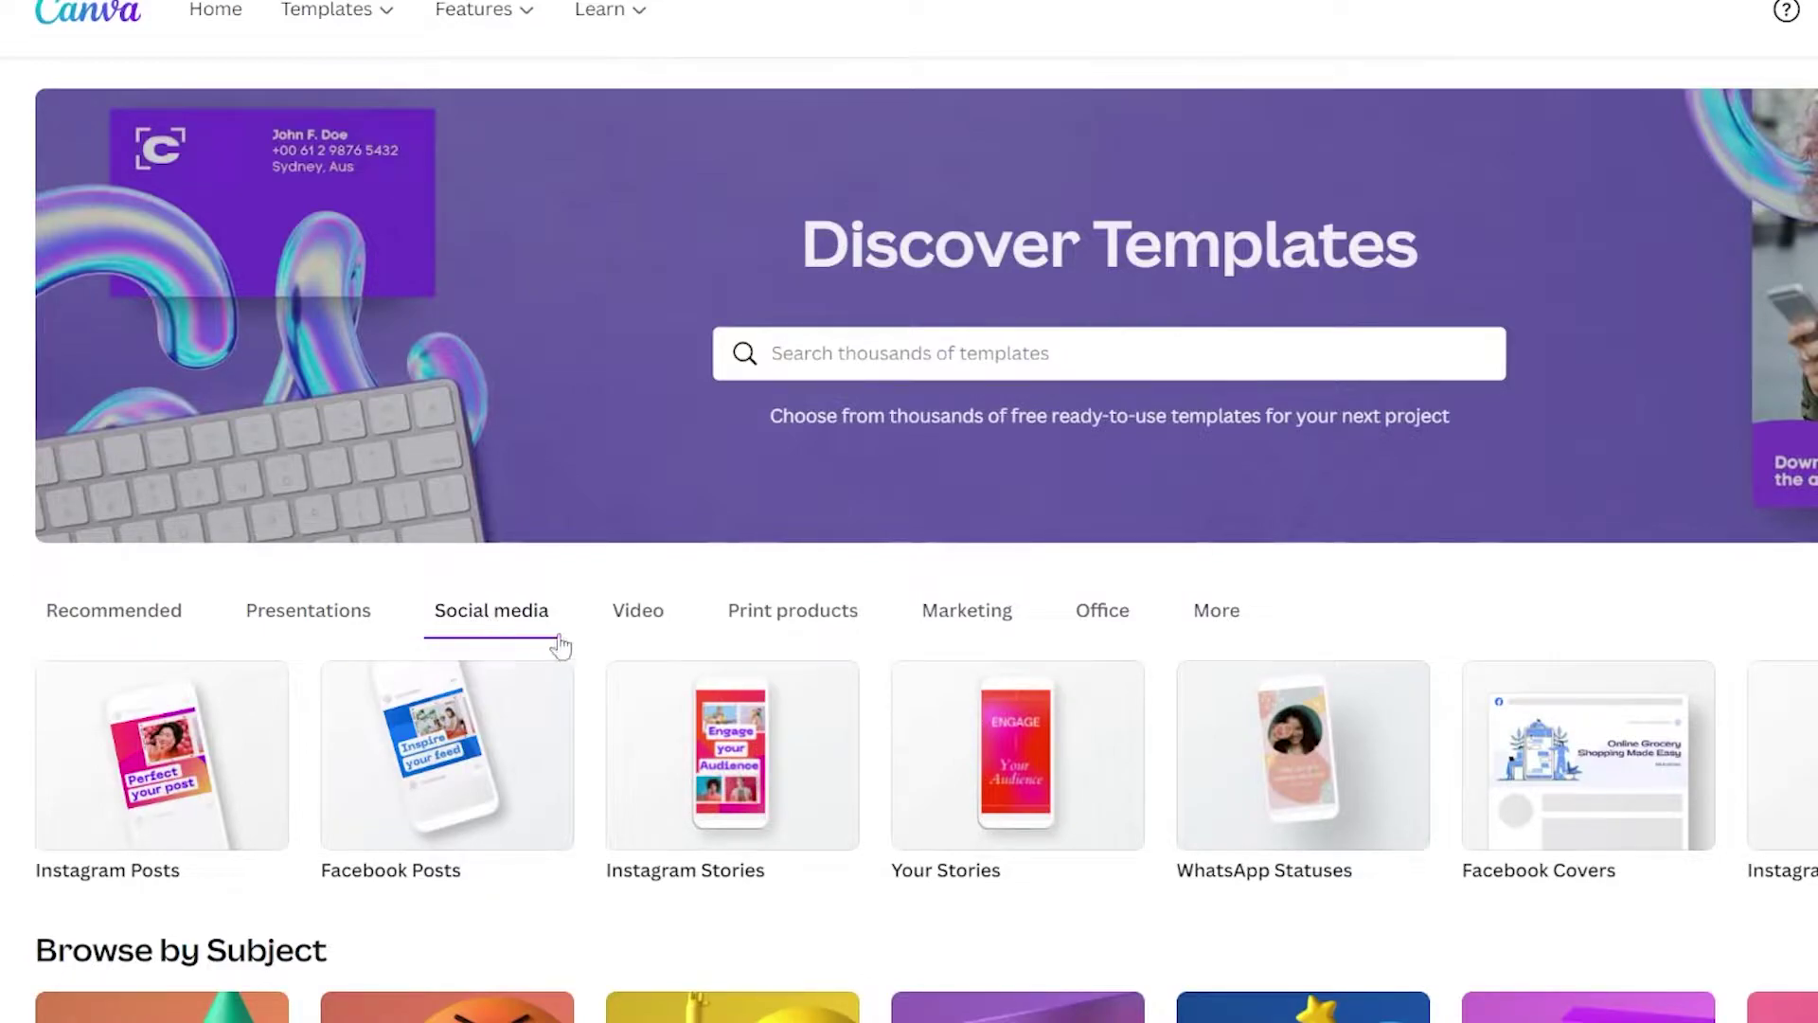
click(640, 609)
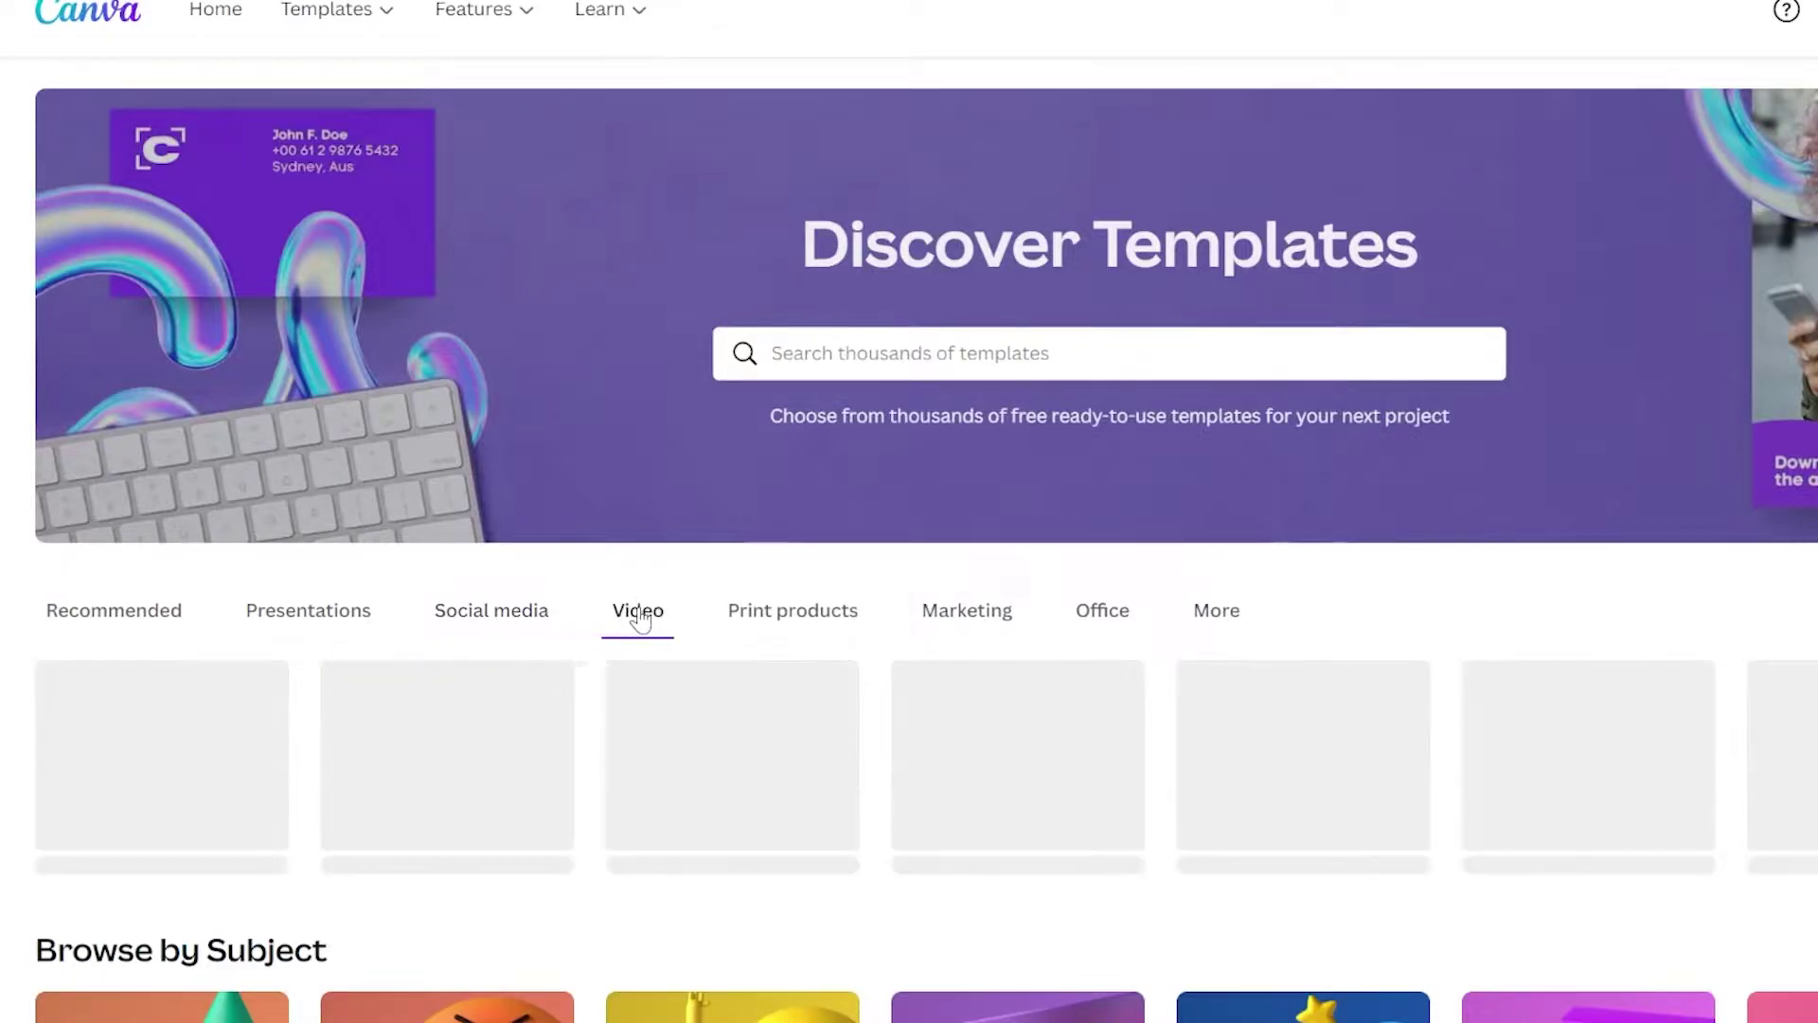
click(71, 17)
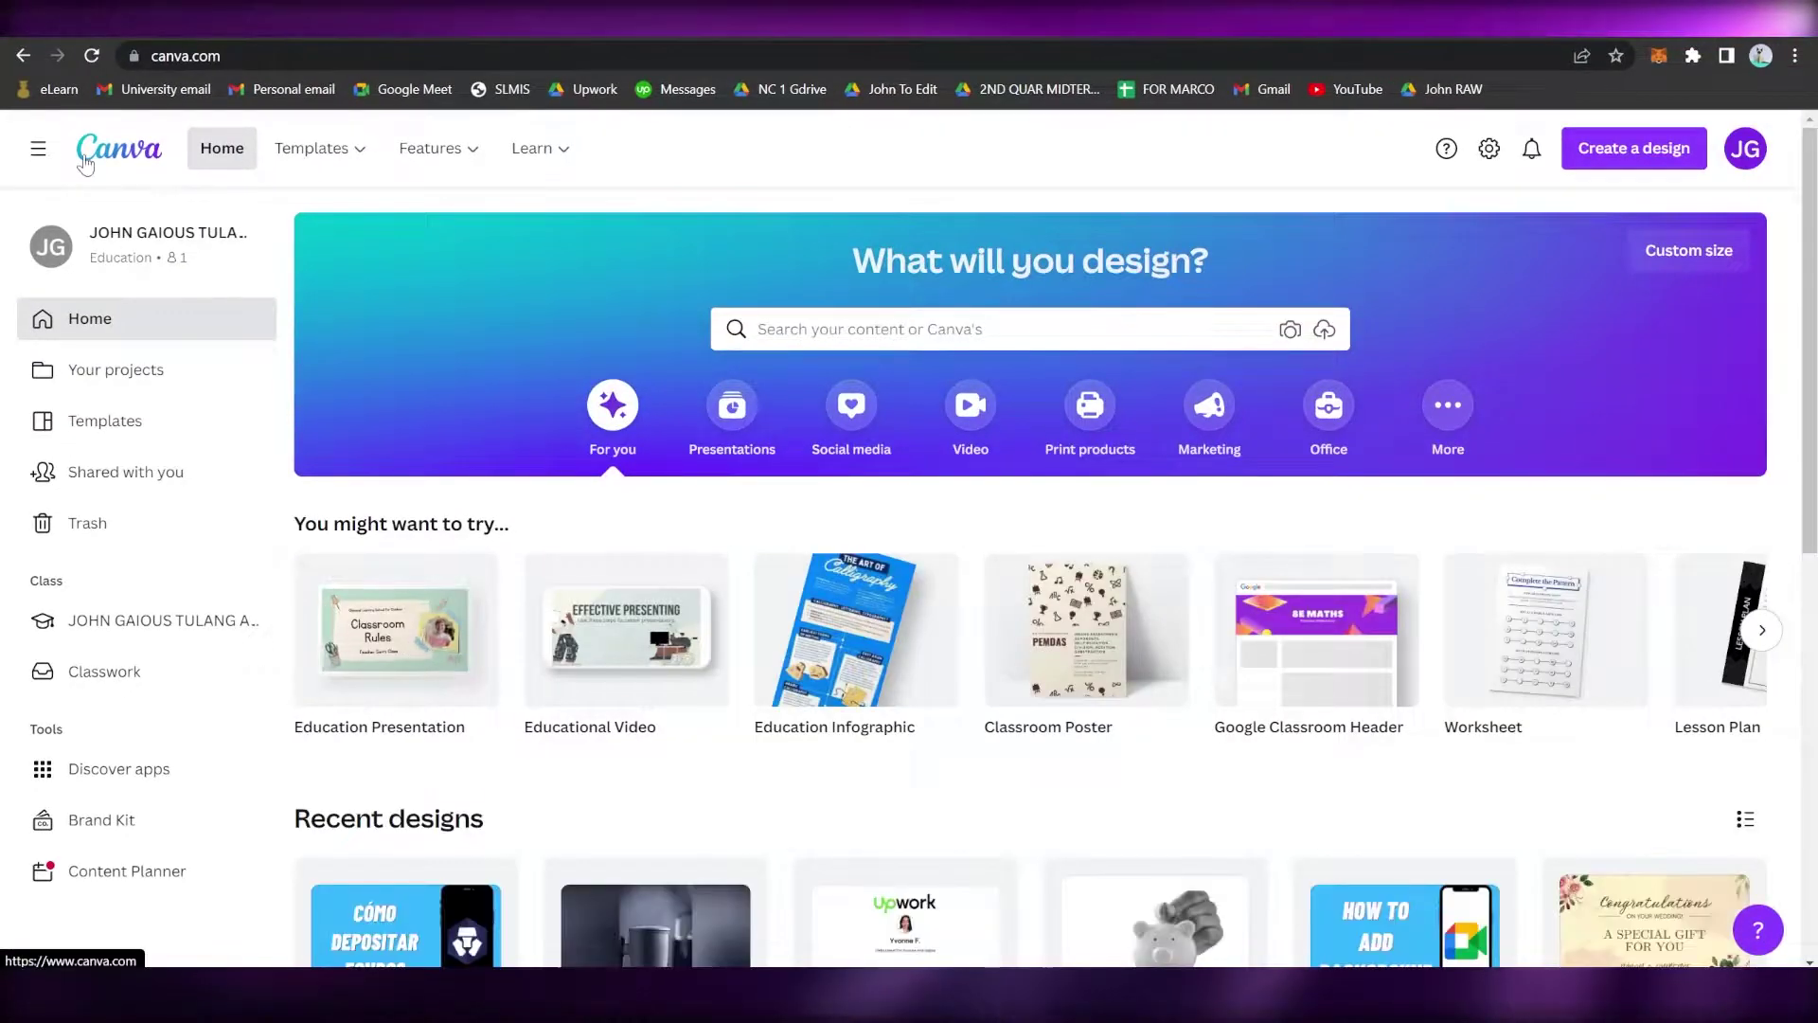
- Reopen the template library and look over the Presentations category
click(127, 431)
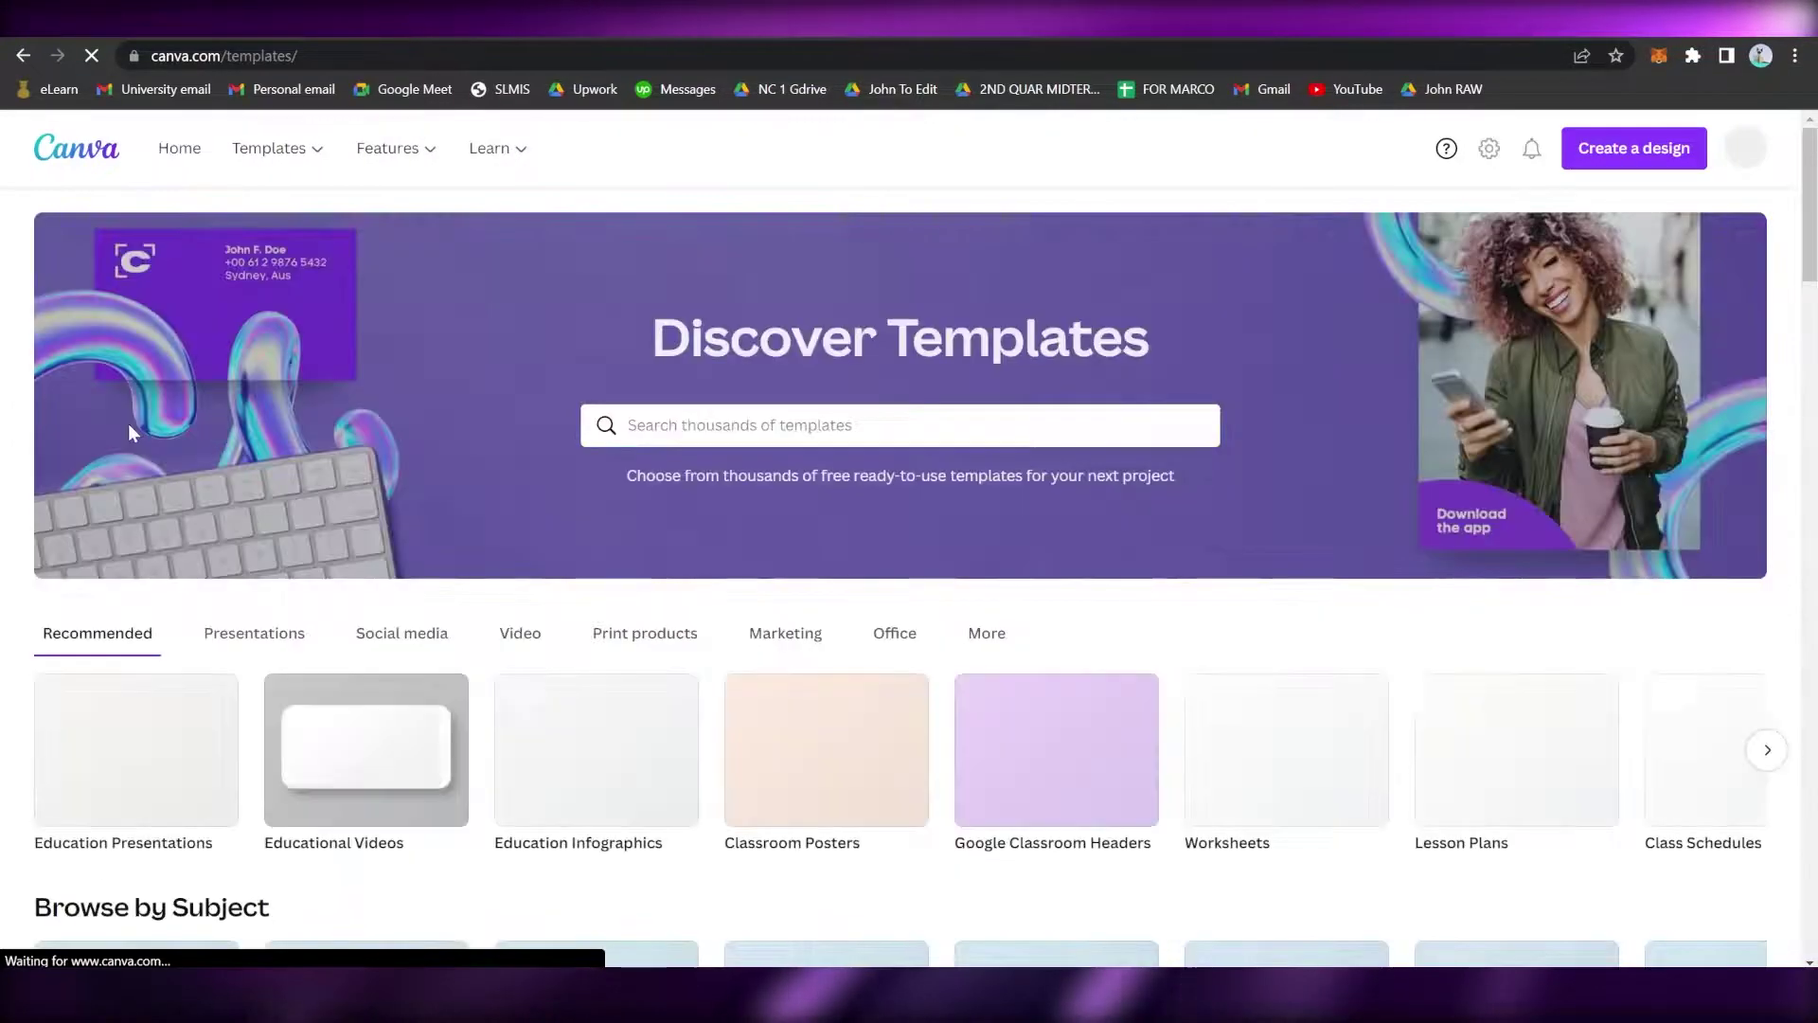
click(275, 654)
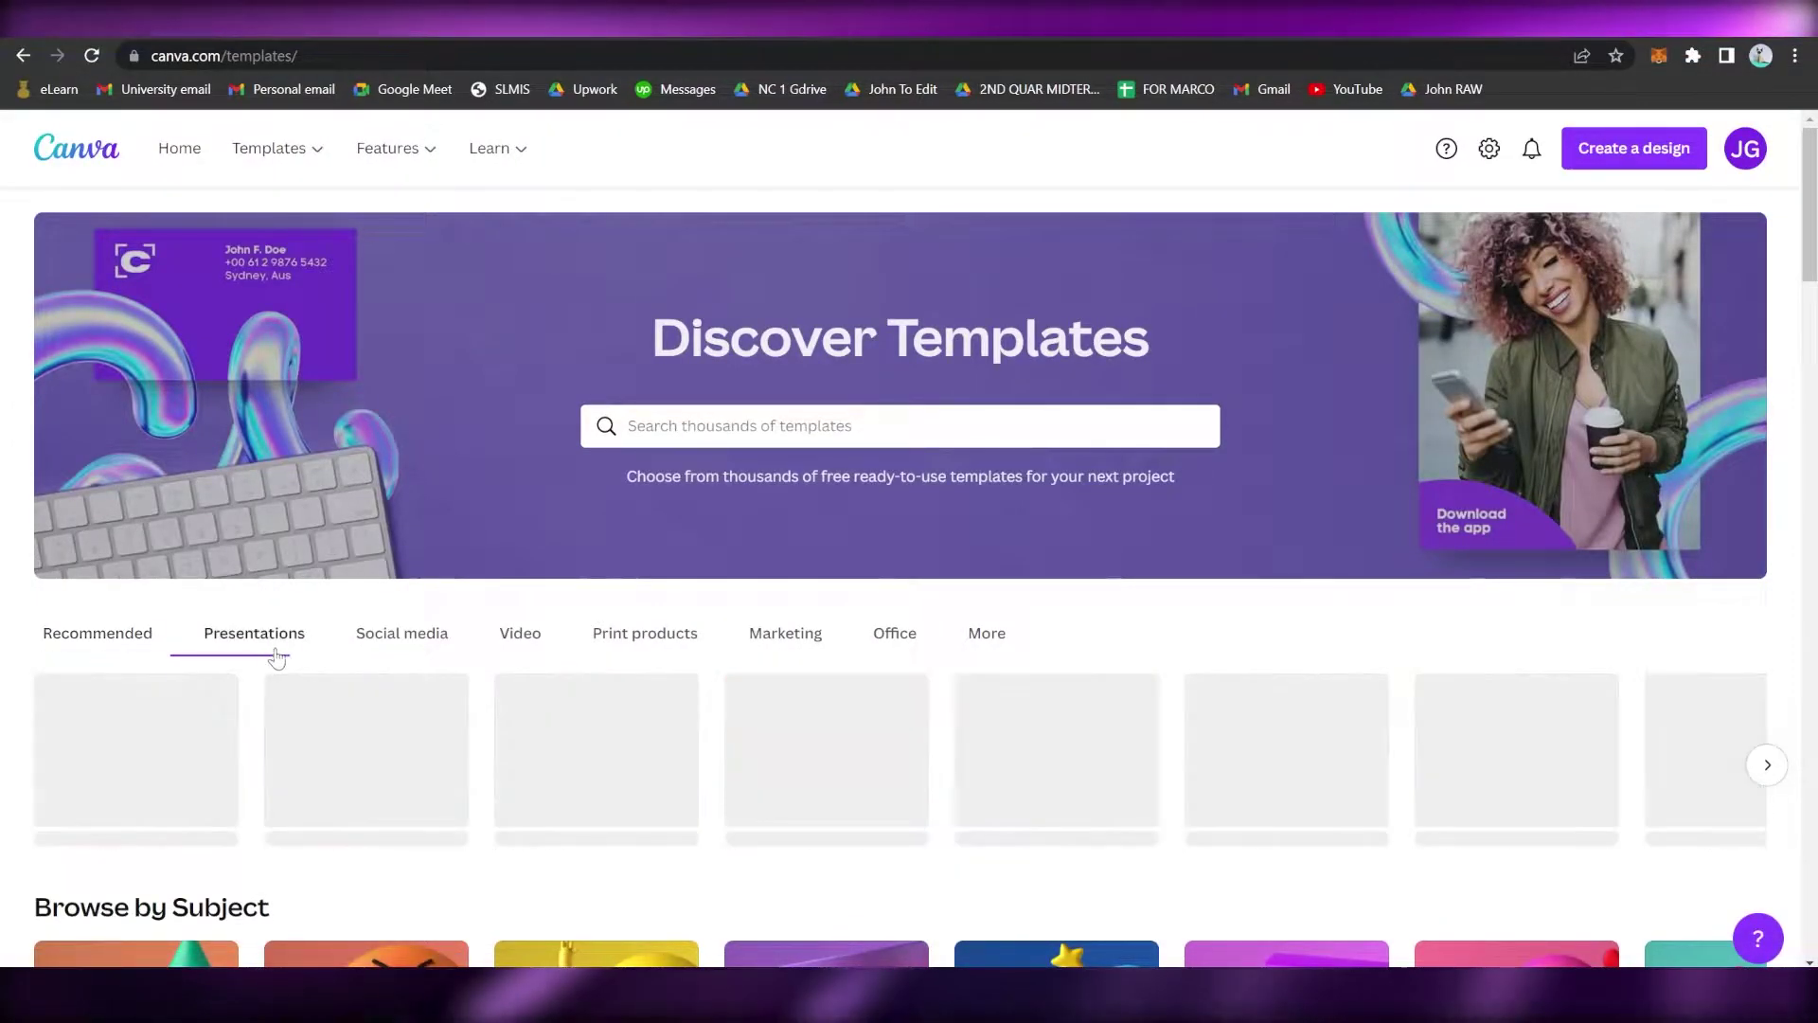
scroll(322, 657, down, 3)
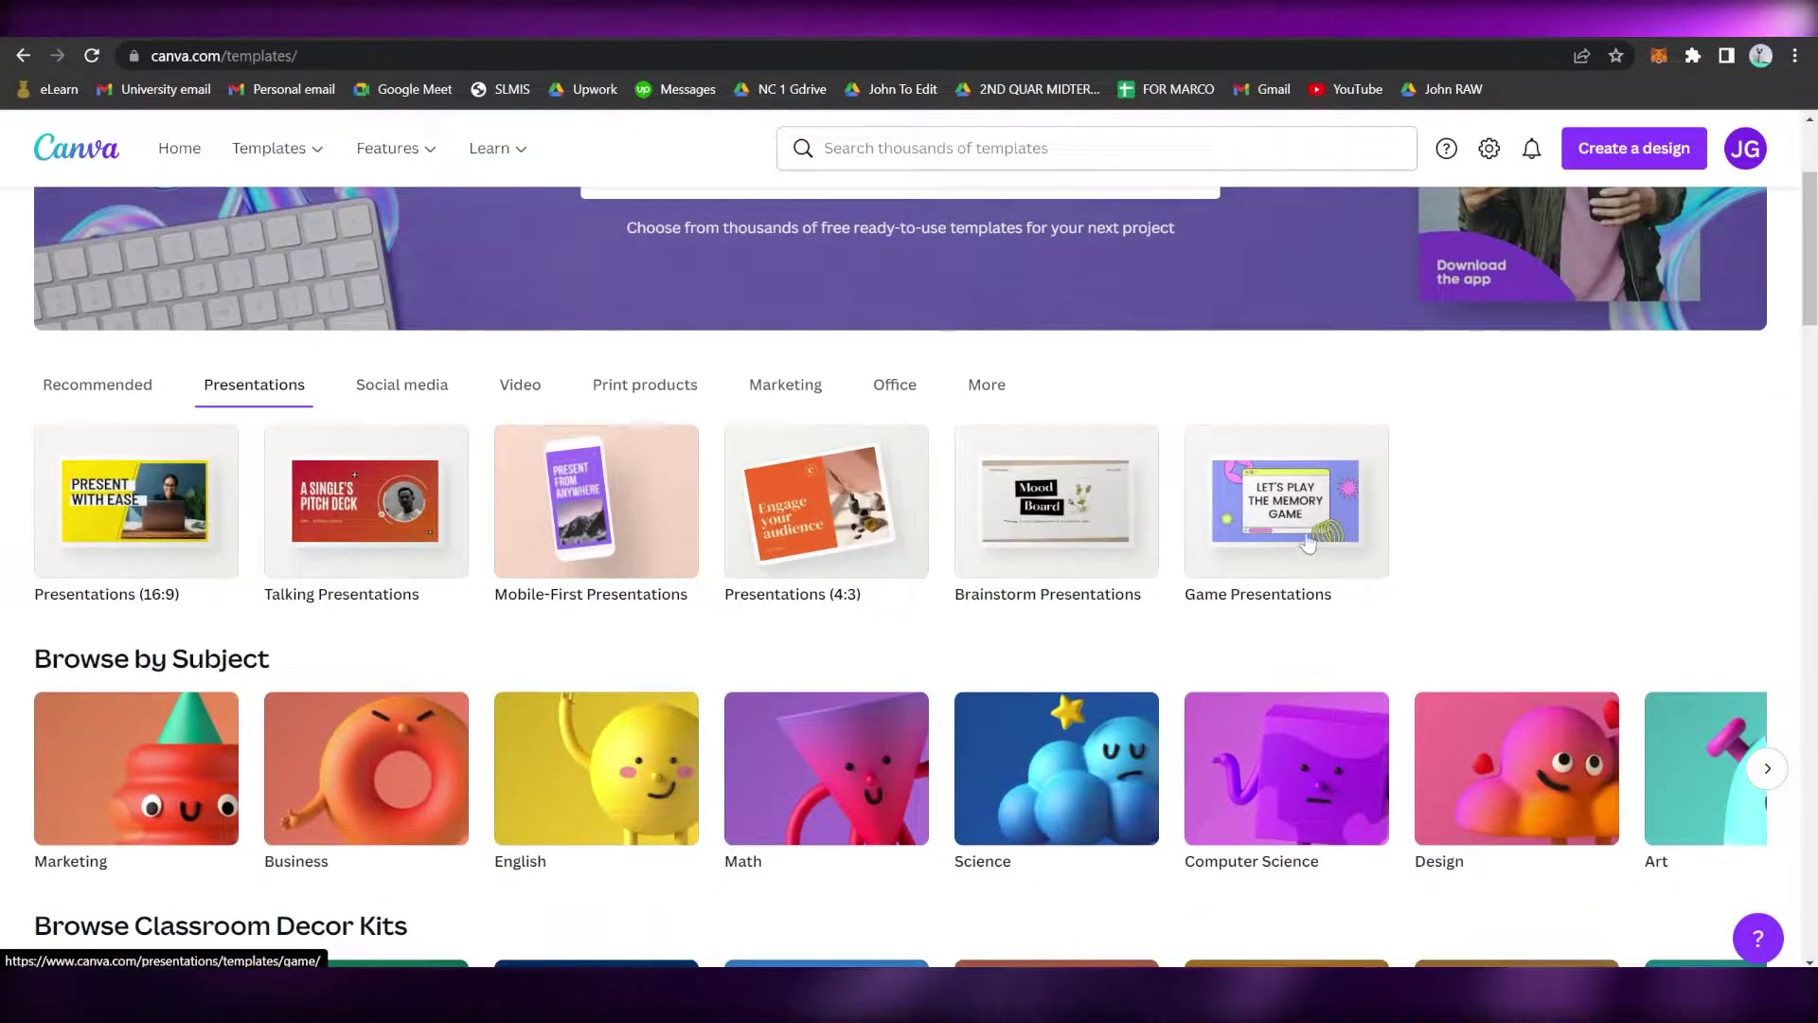
scroll(1436, 559, up, 3)
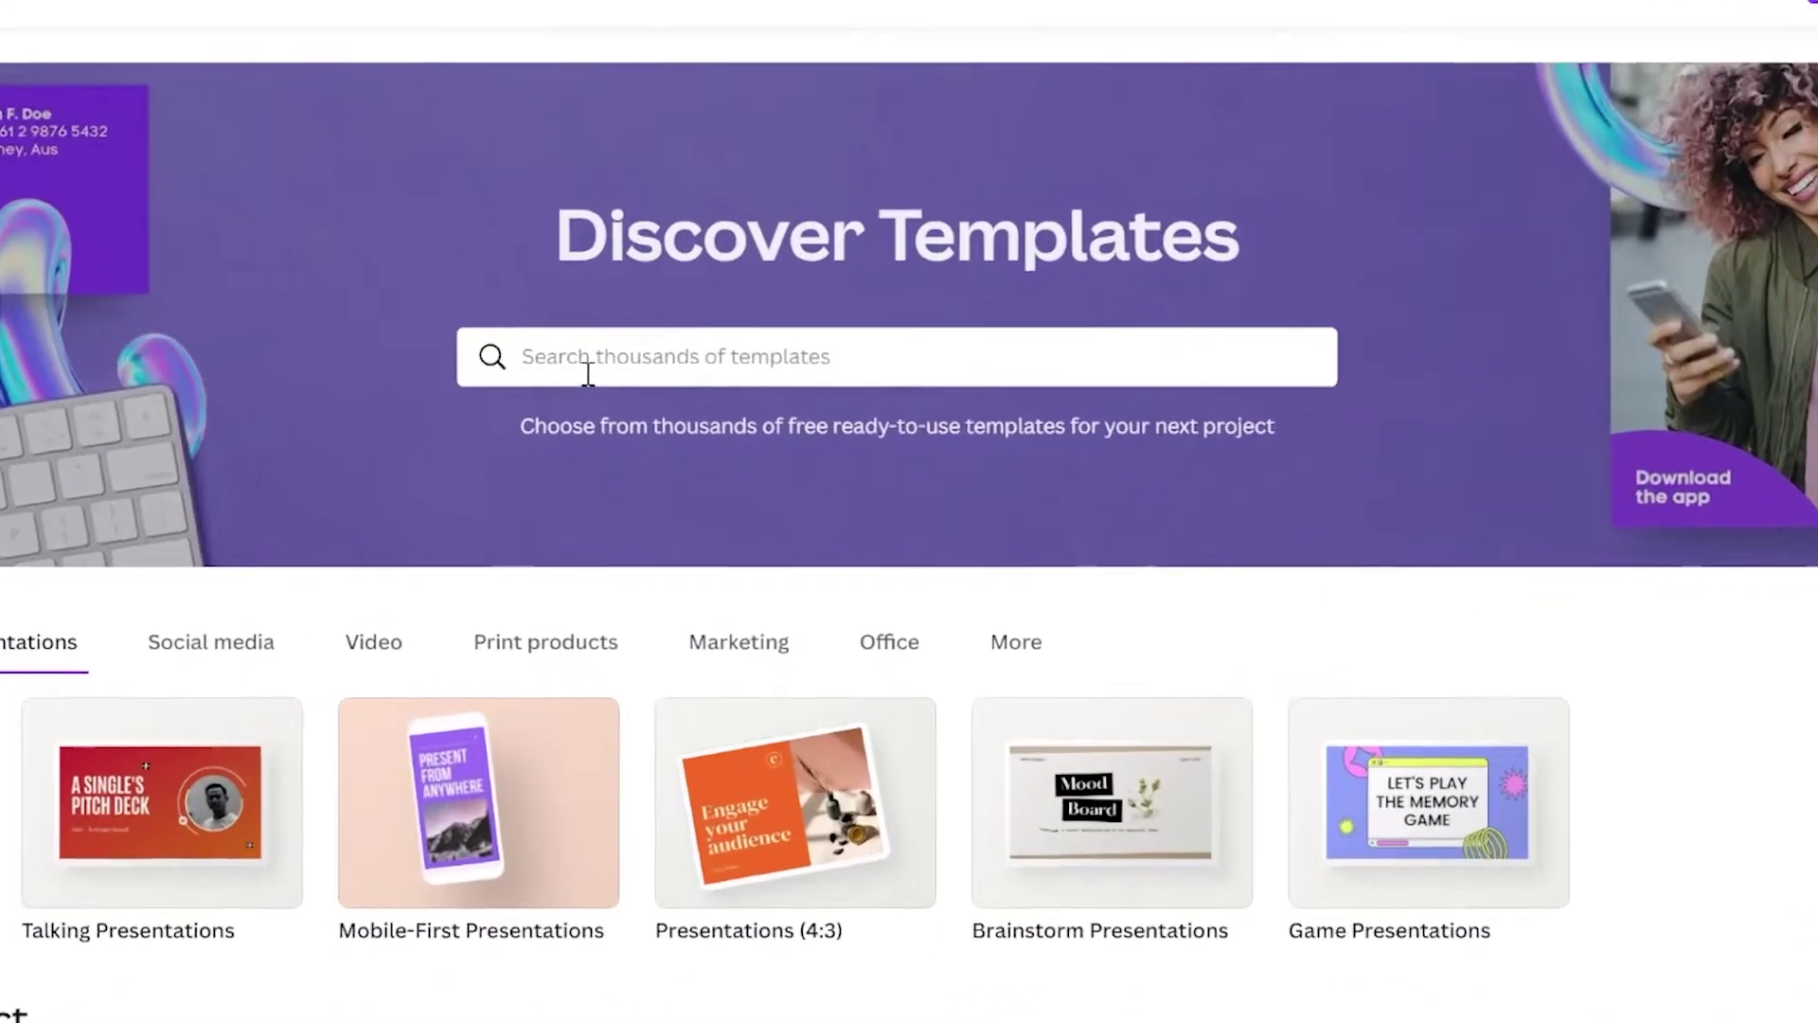
- Search the template library for "landing page" and look through the designs found
click(675, 438)
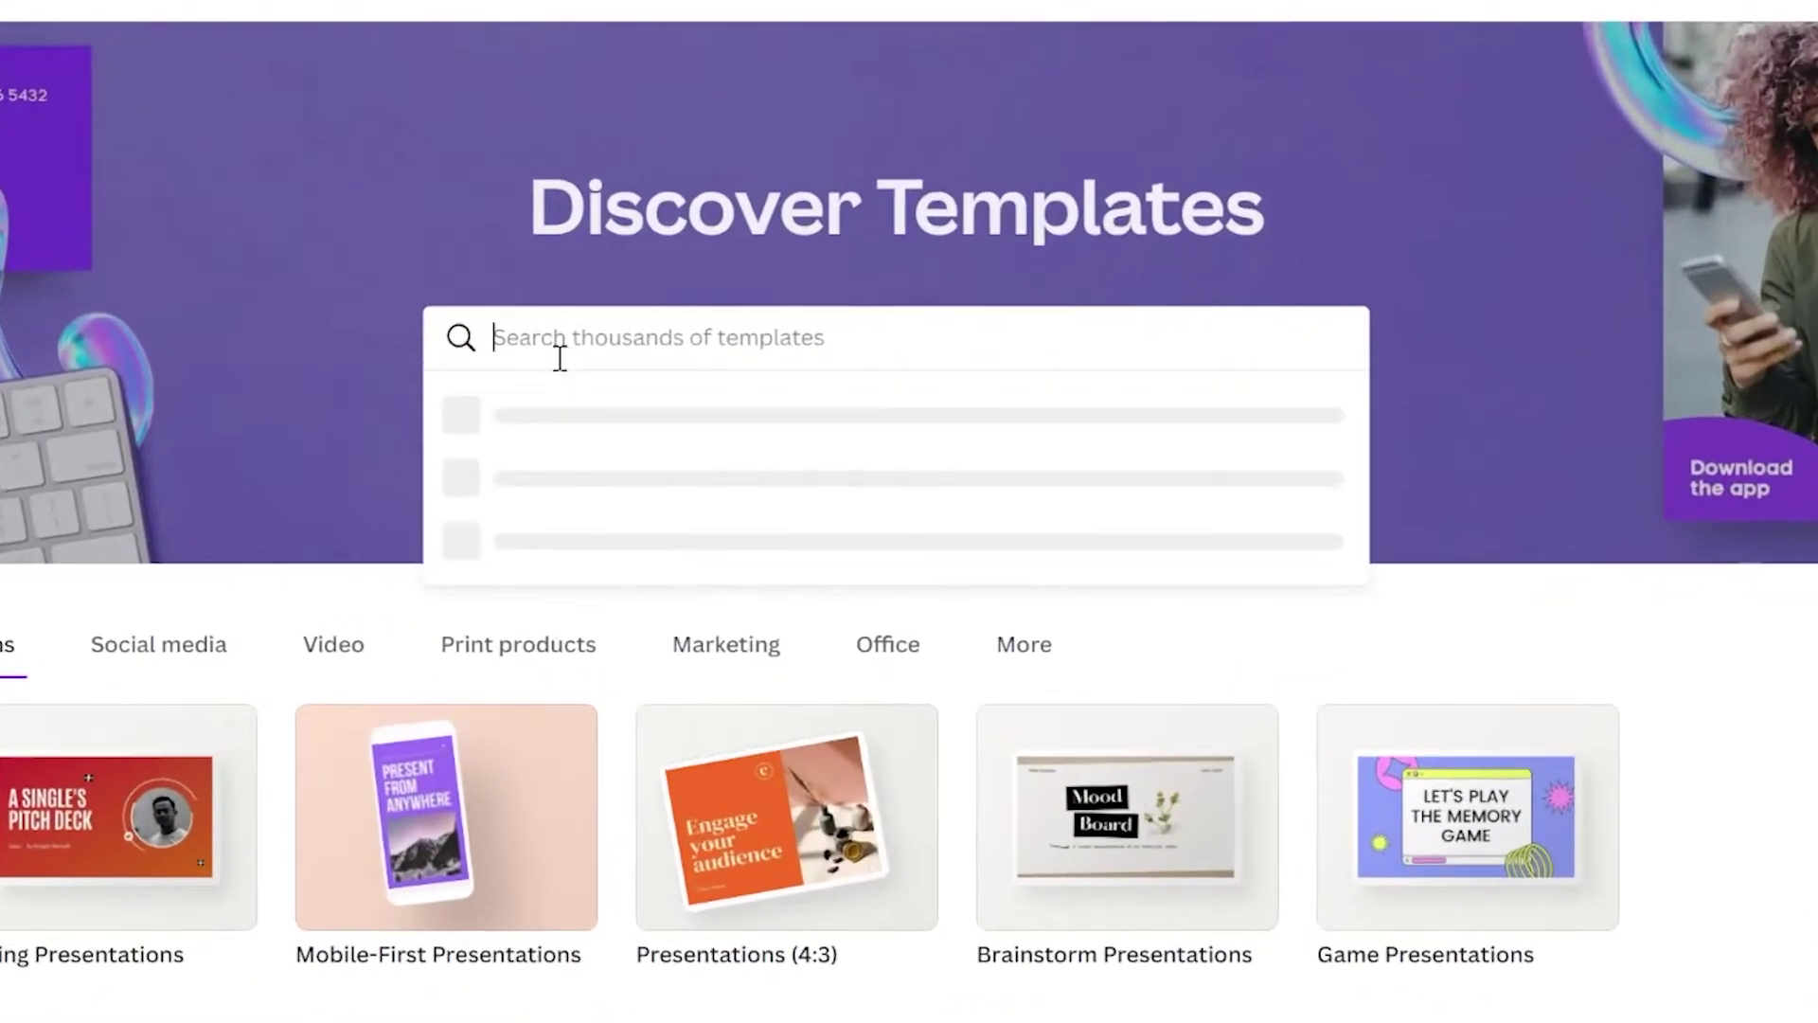
text(landin)
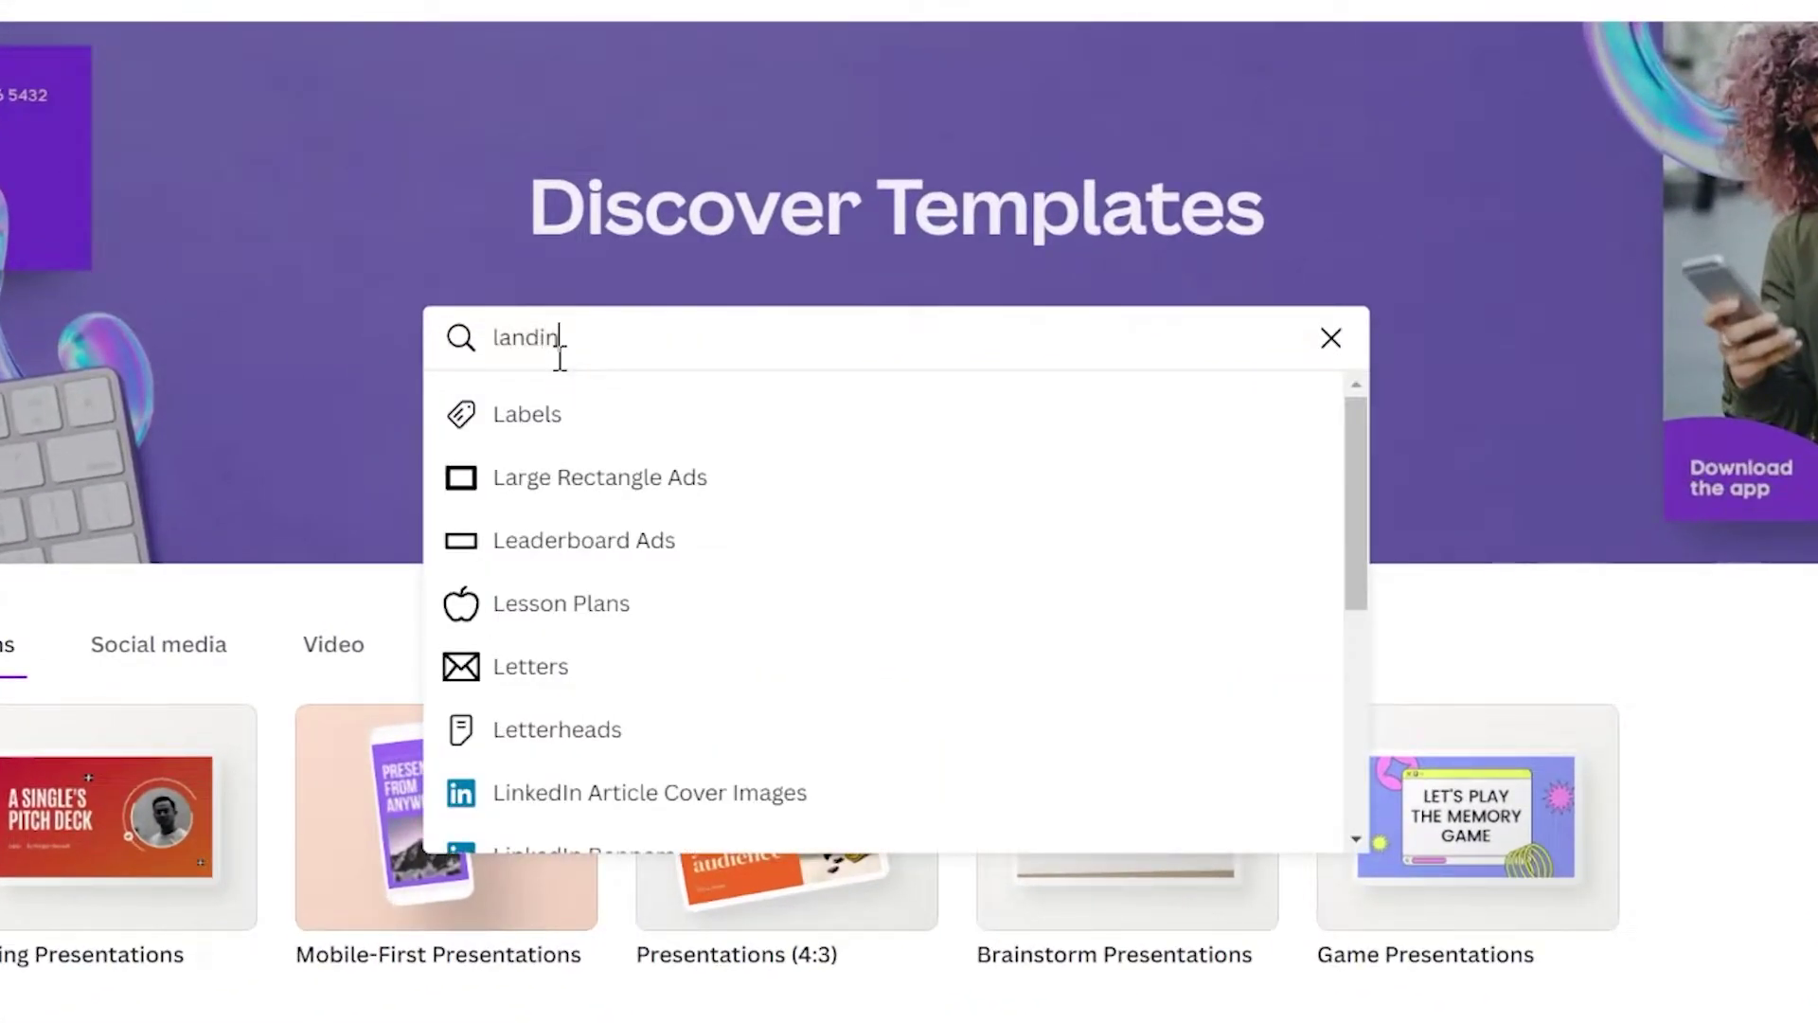
text(g page)
key(Return)
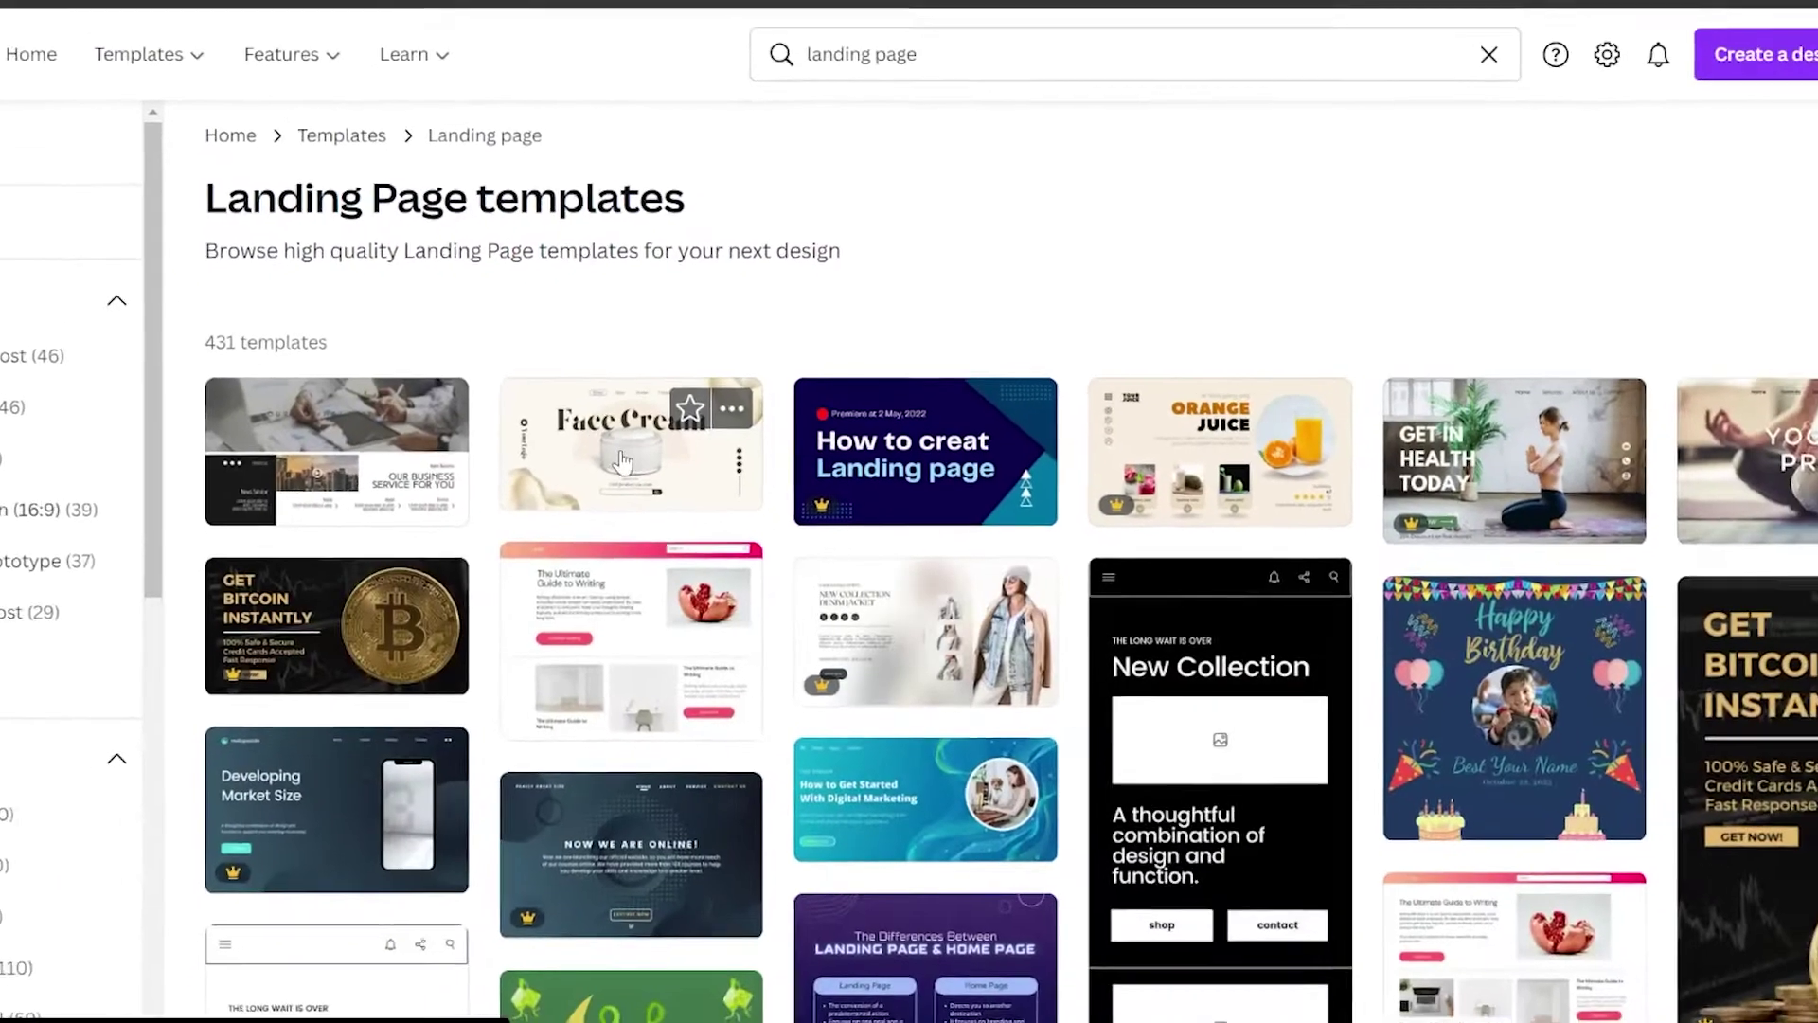
scroll(673, 487, down, 10)
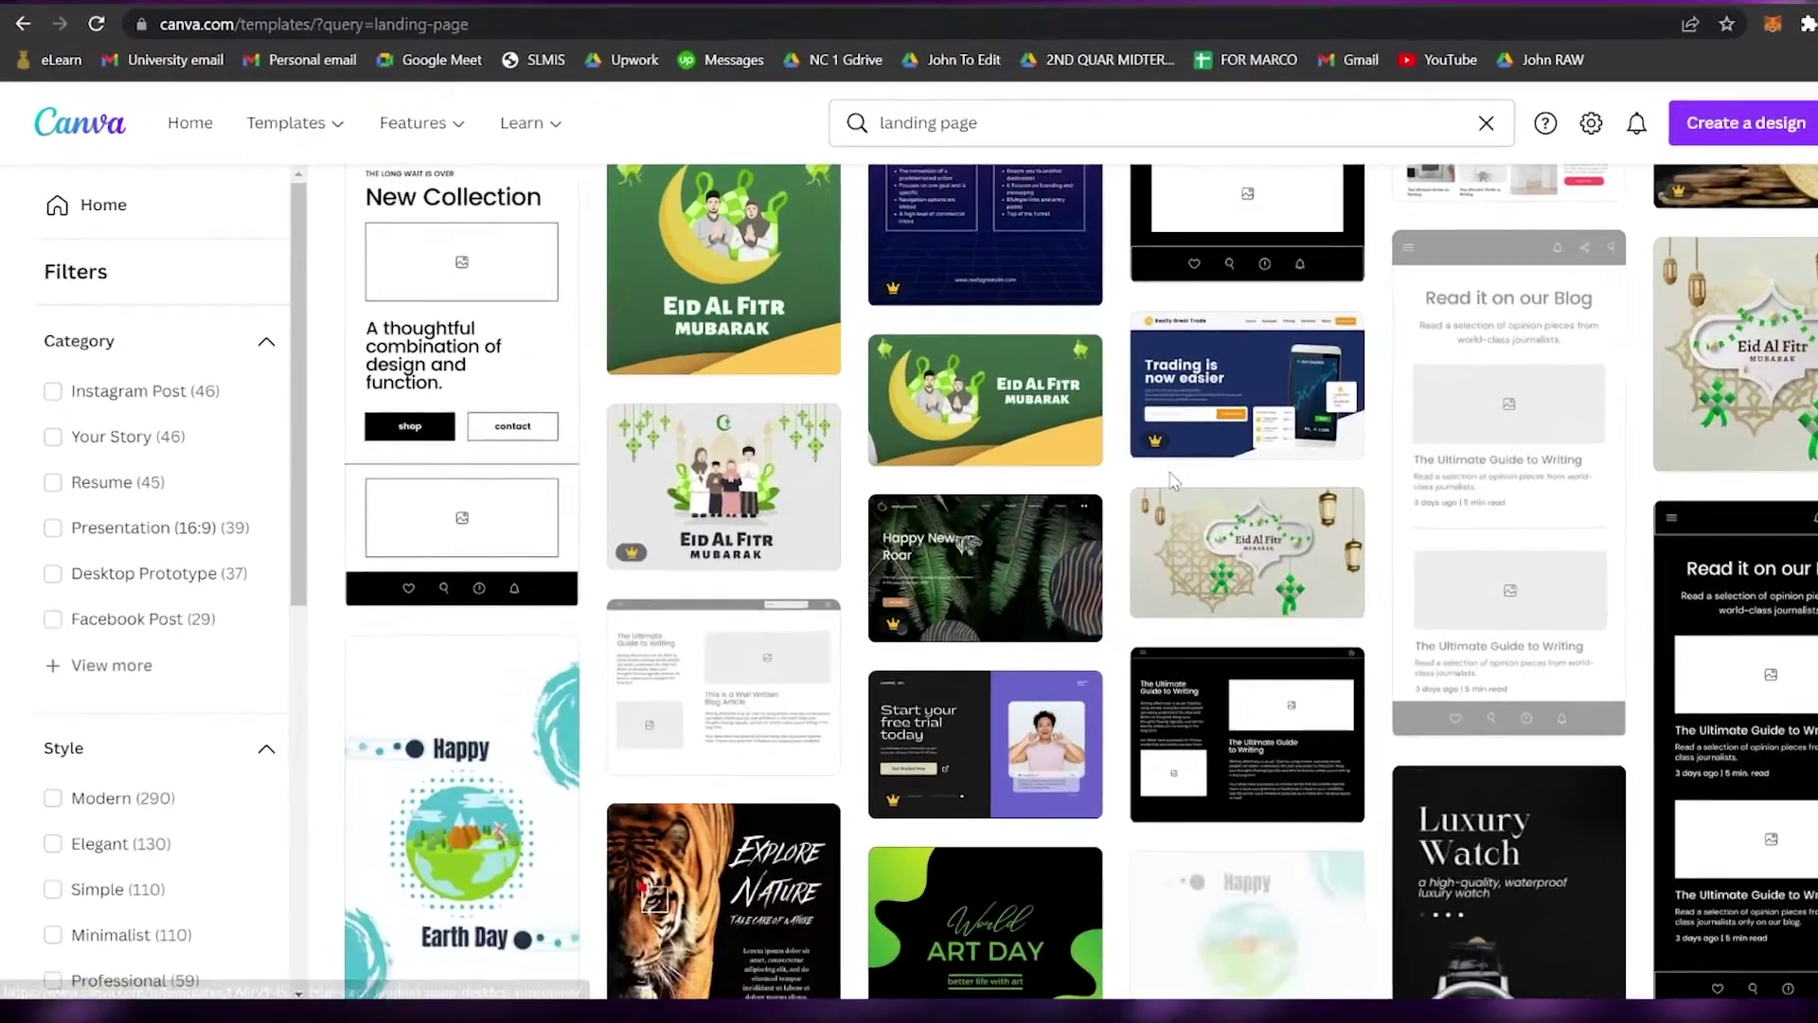
scroll(1174, 481, up, 10)
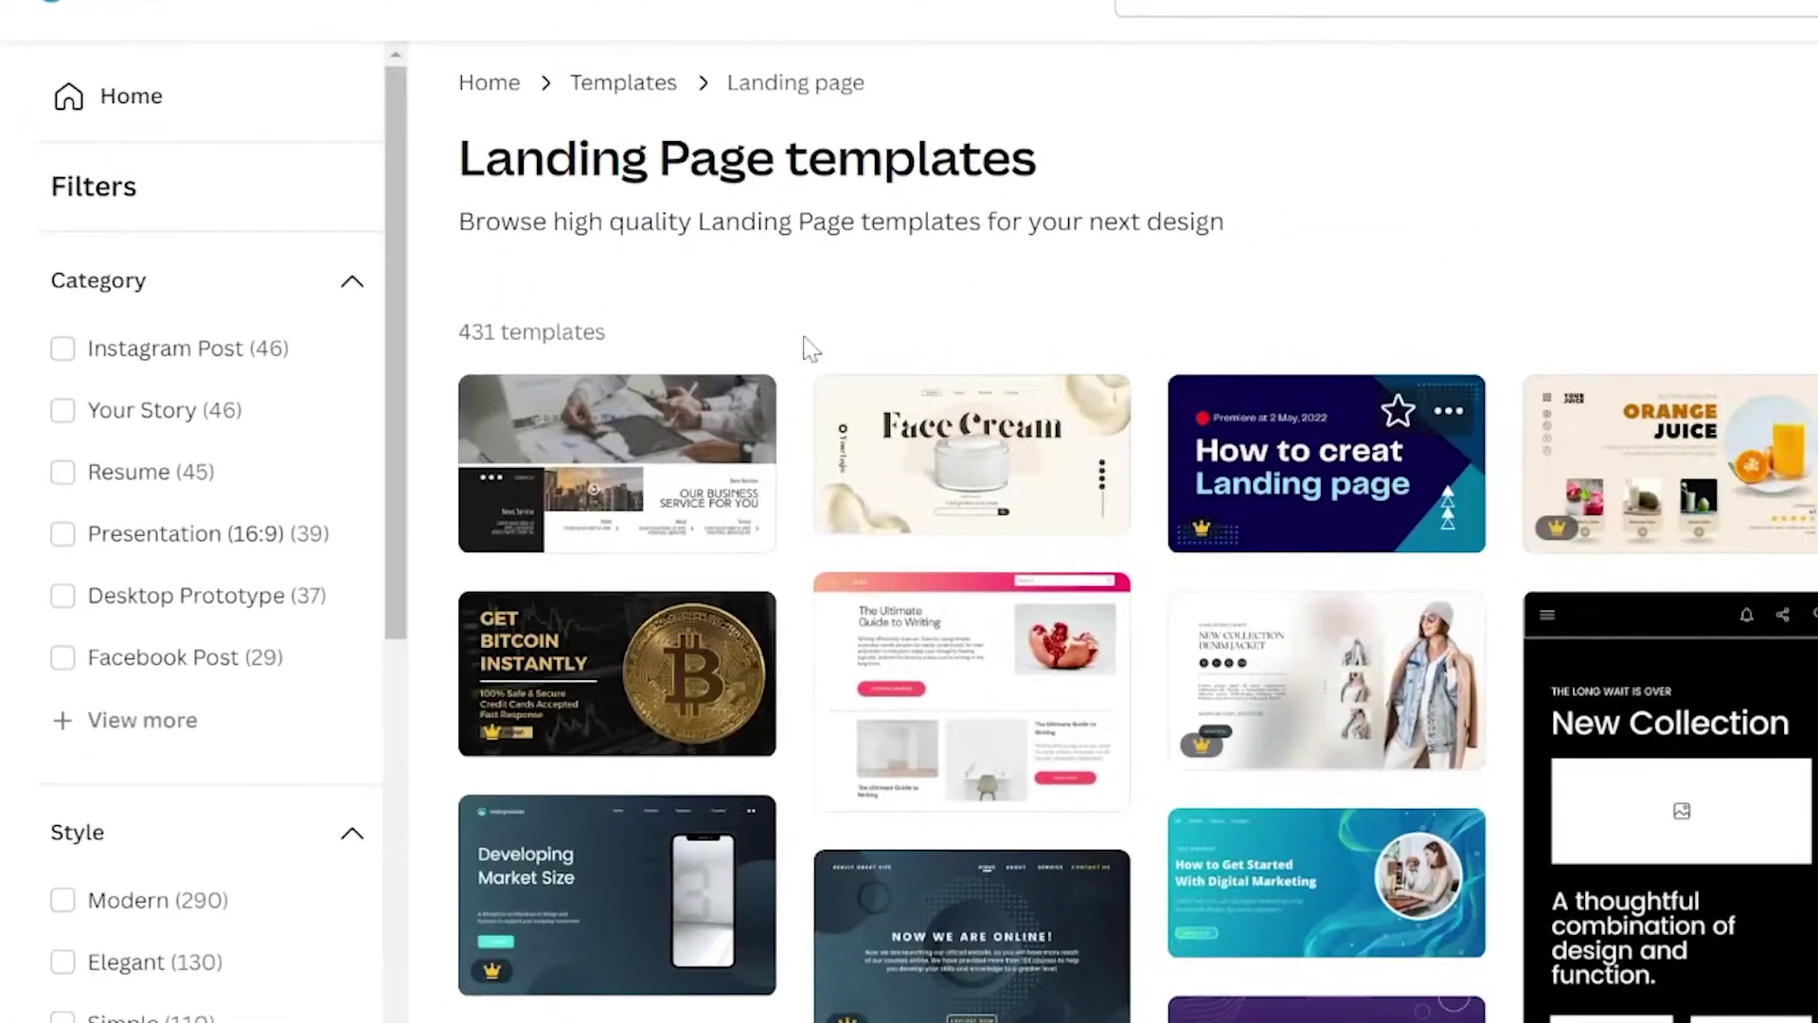
- Filter the landing page templates to the Presentation (16:9) category and look through them
click(64, 536)
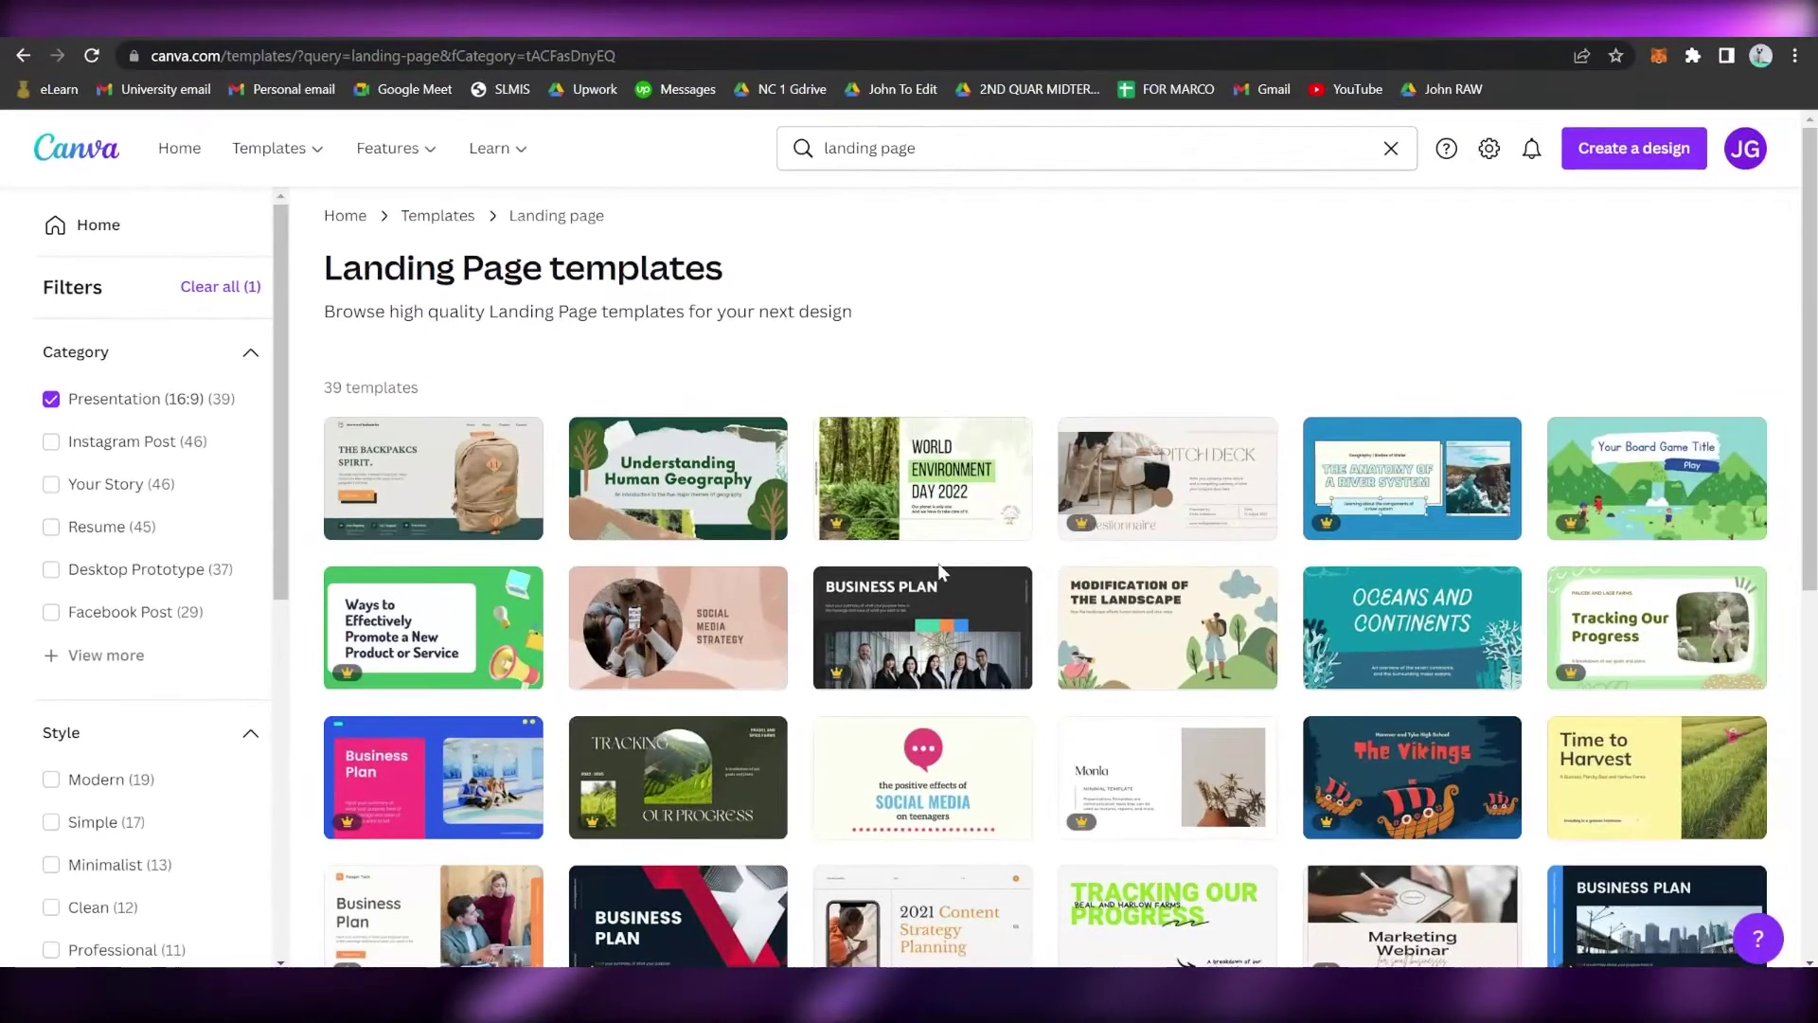
scroll(1260, 623, down, 4)
scroll(1259, 624, down, 2)
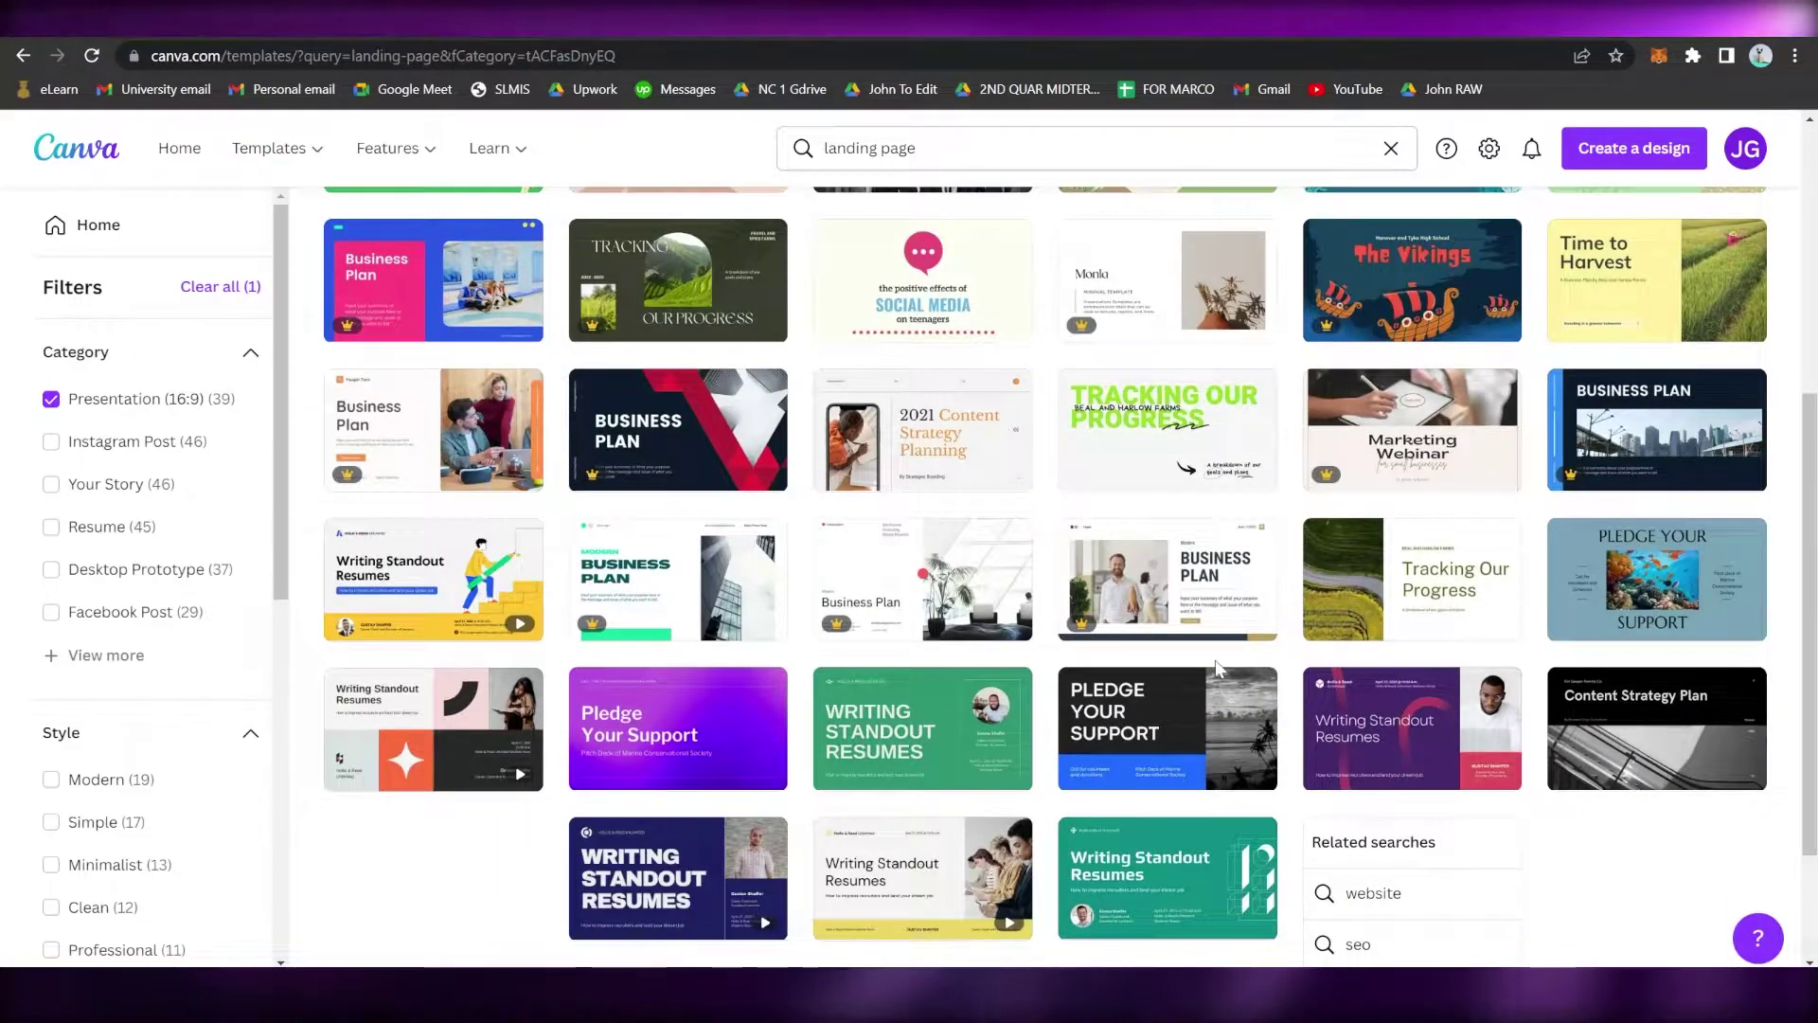
scroll(1218, 668, down, 1)
scroll(600, 377, up, 6)
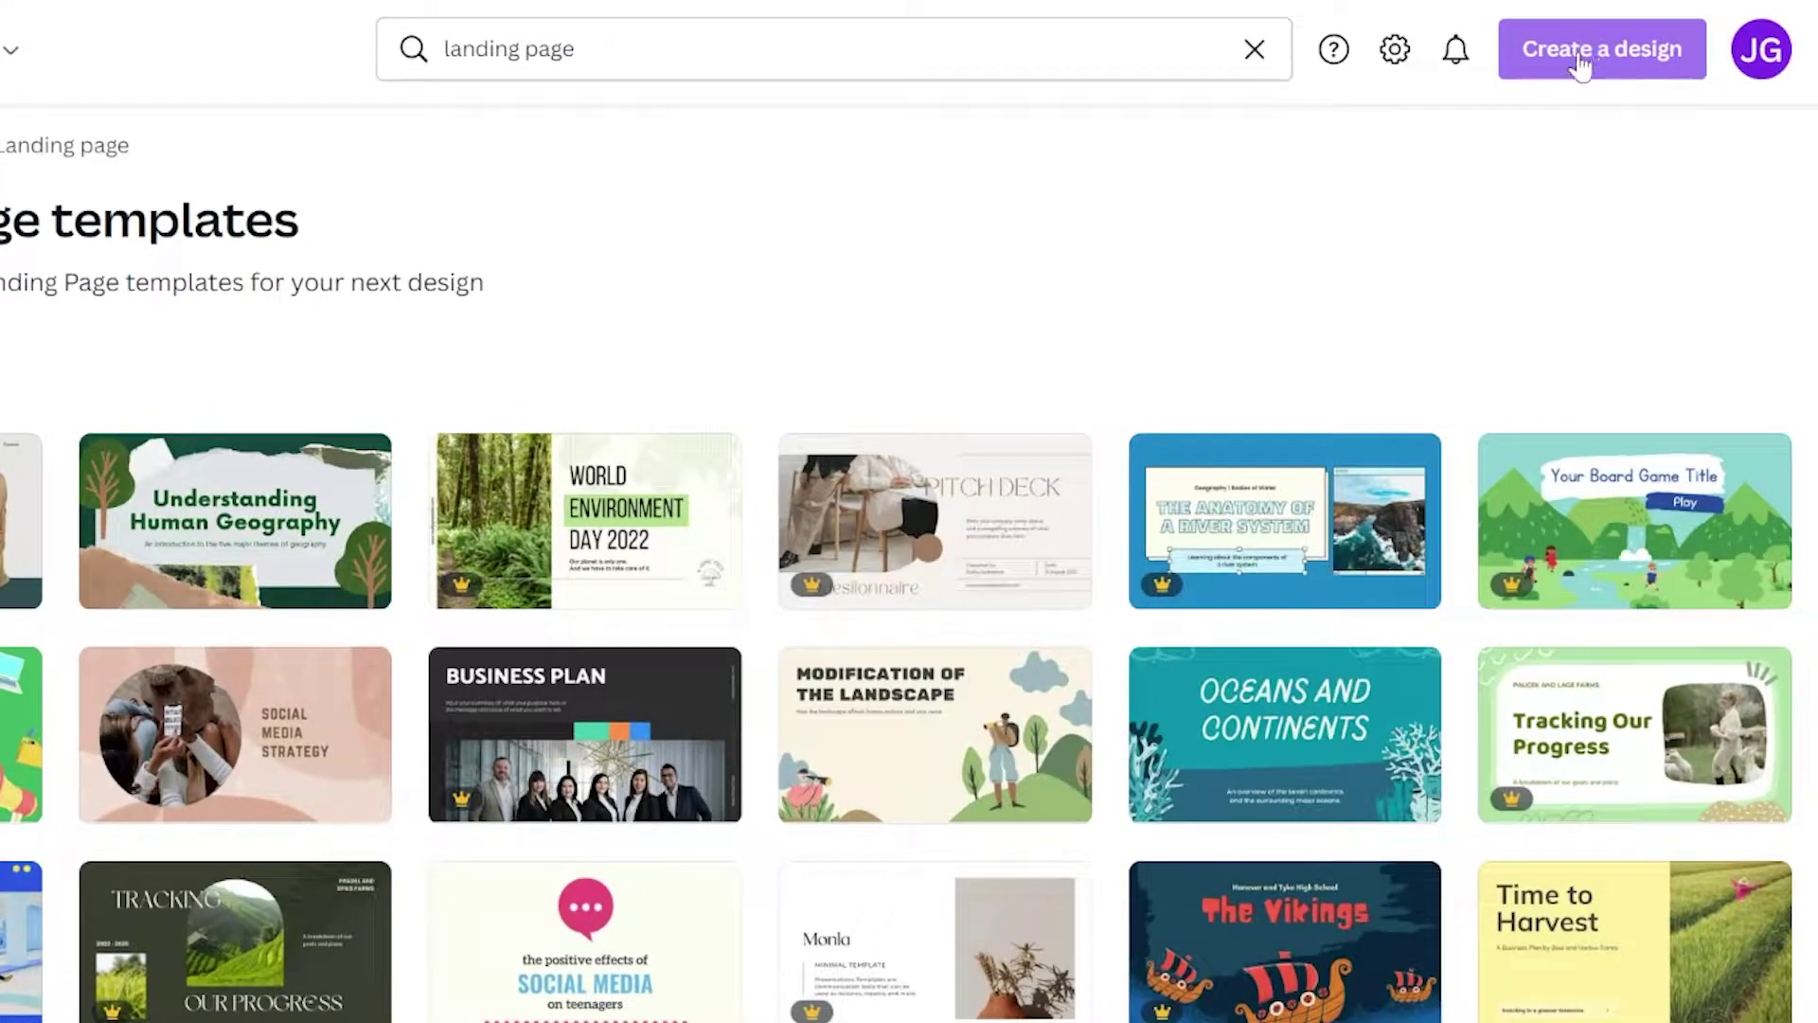
- Create a new blank design with a custom size of 1920 × 1080 px
click(1637, 57)
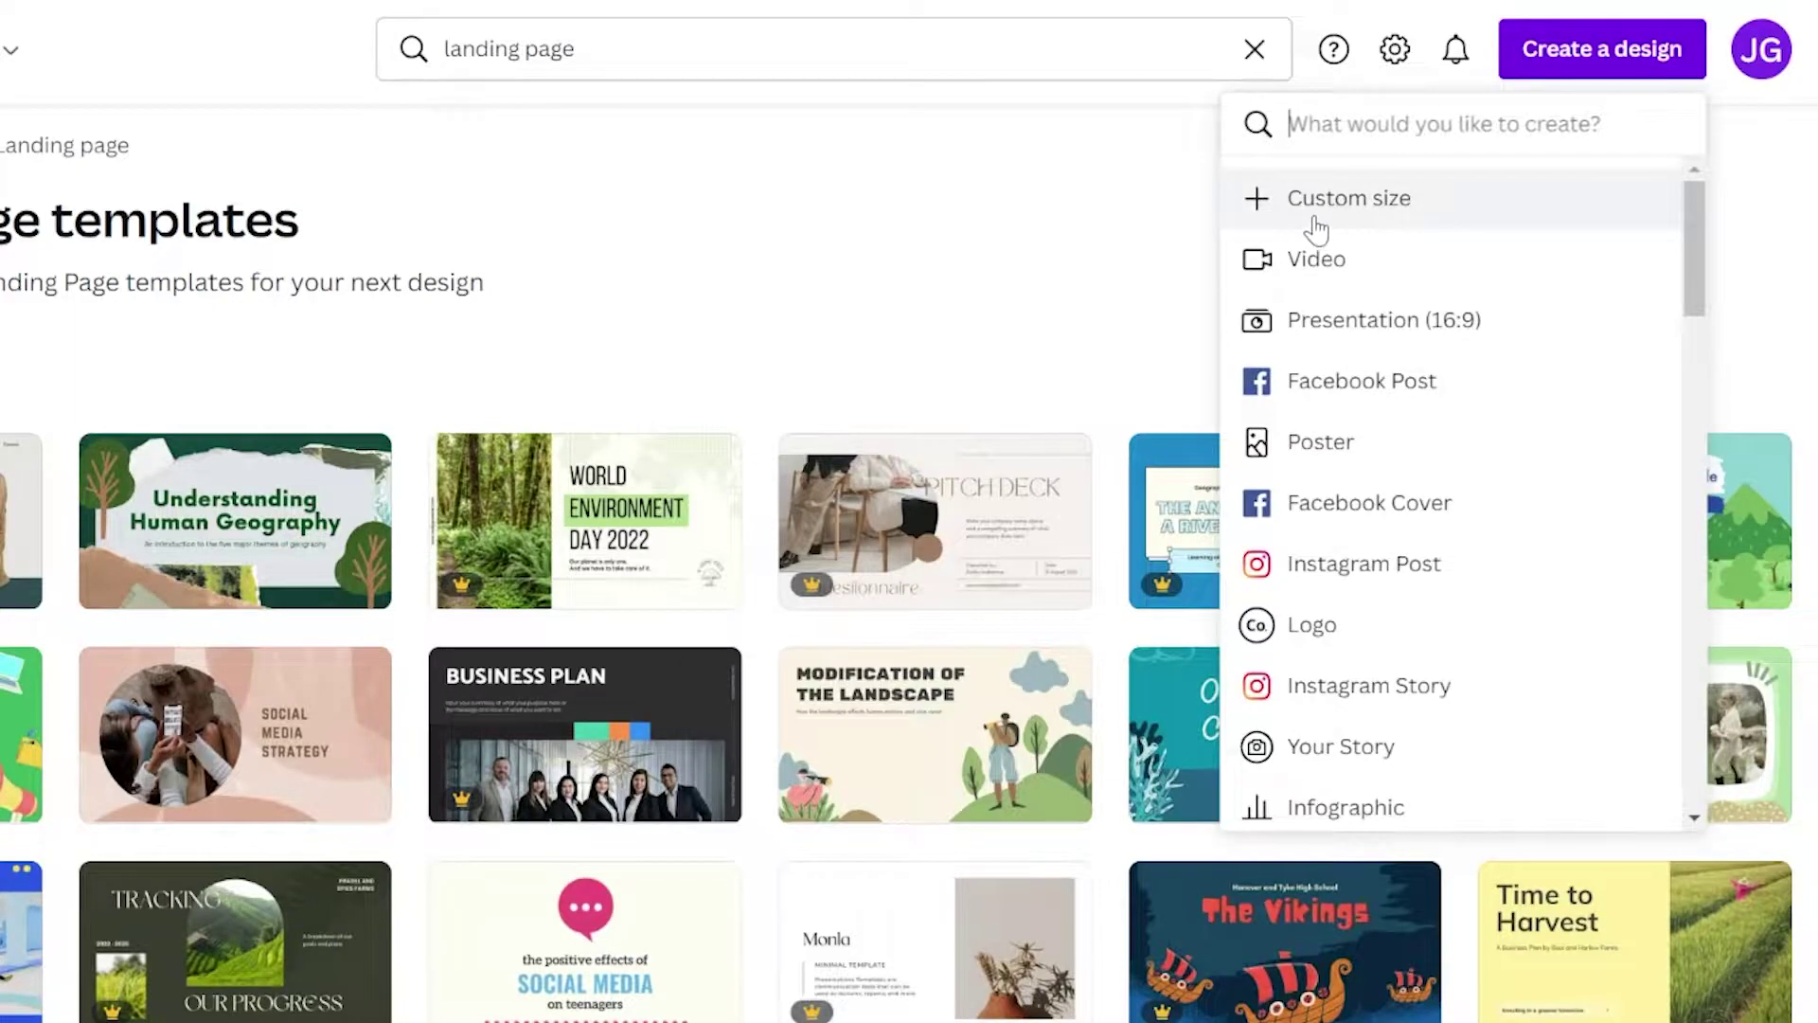
click(1314, 223)
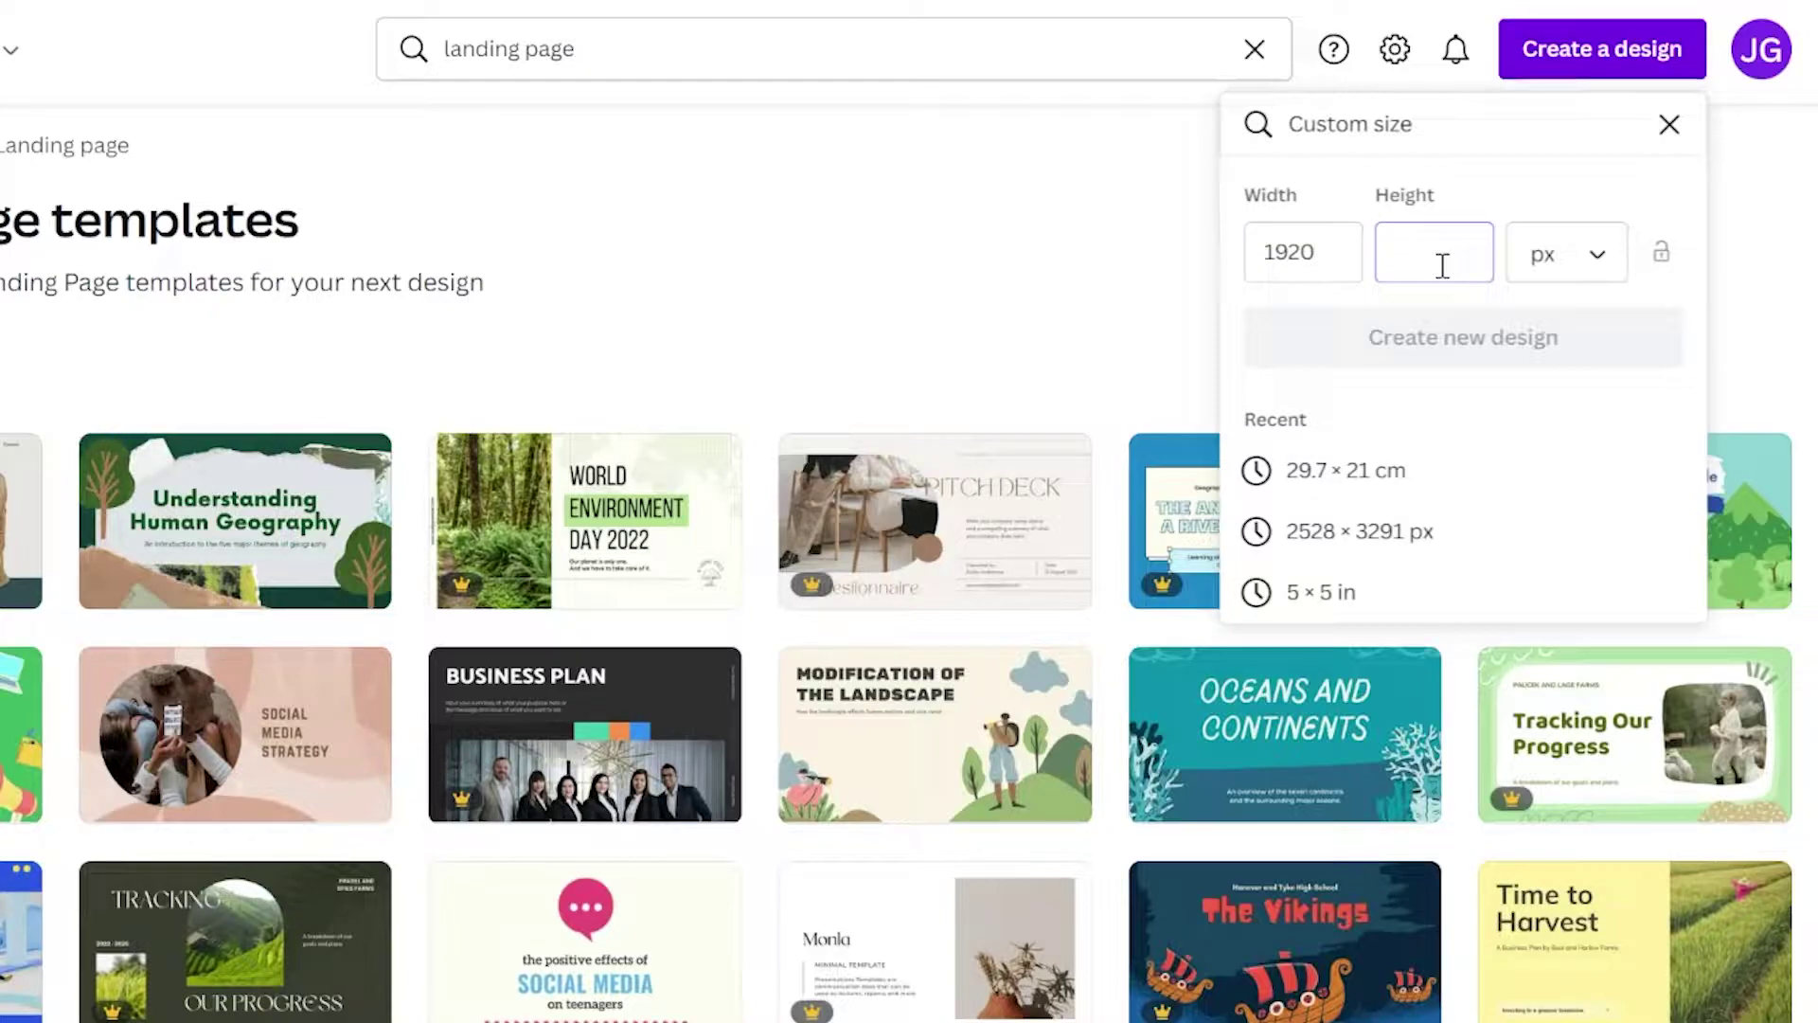
text(80)
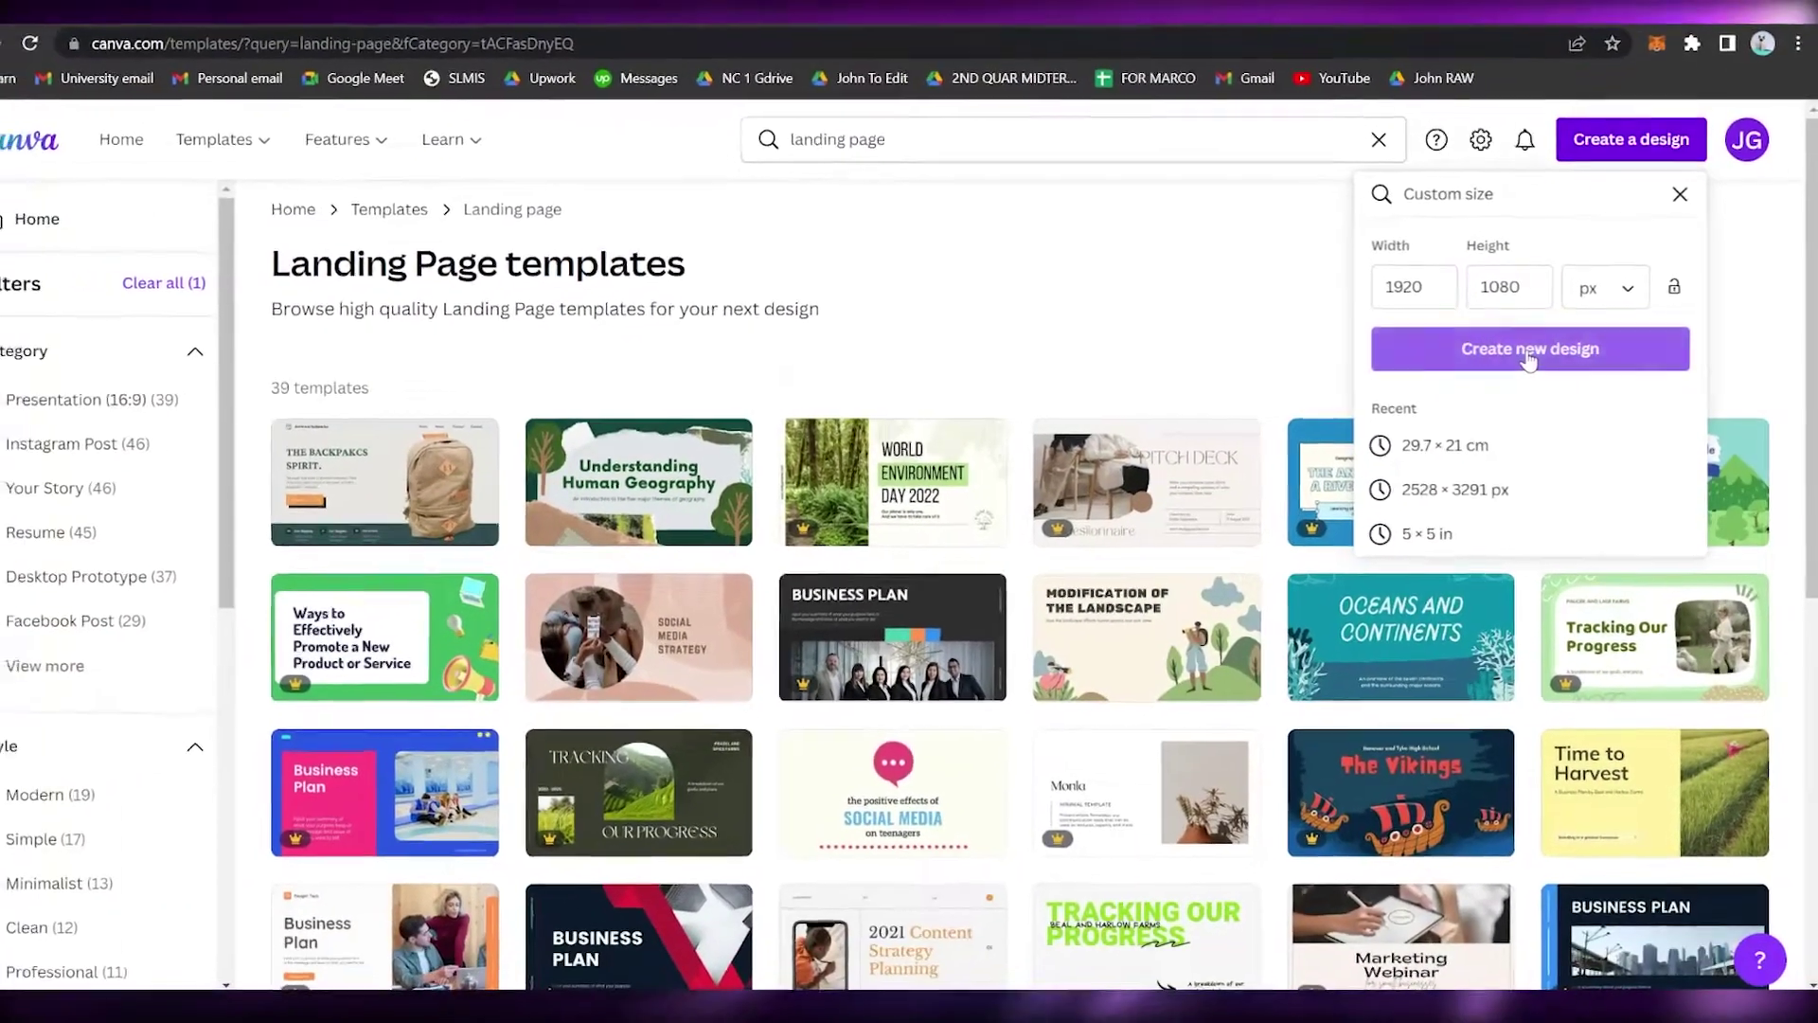
click(1527, 350)
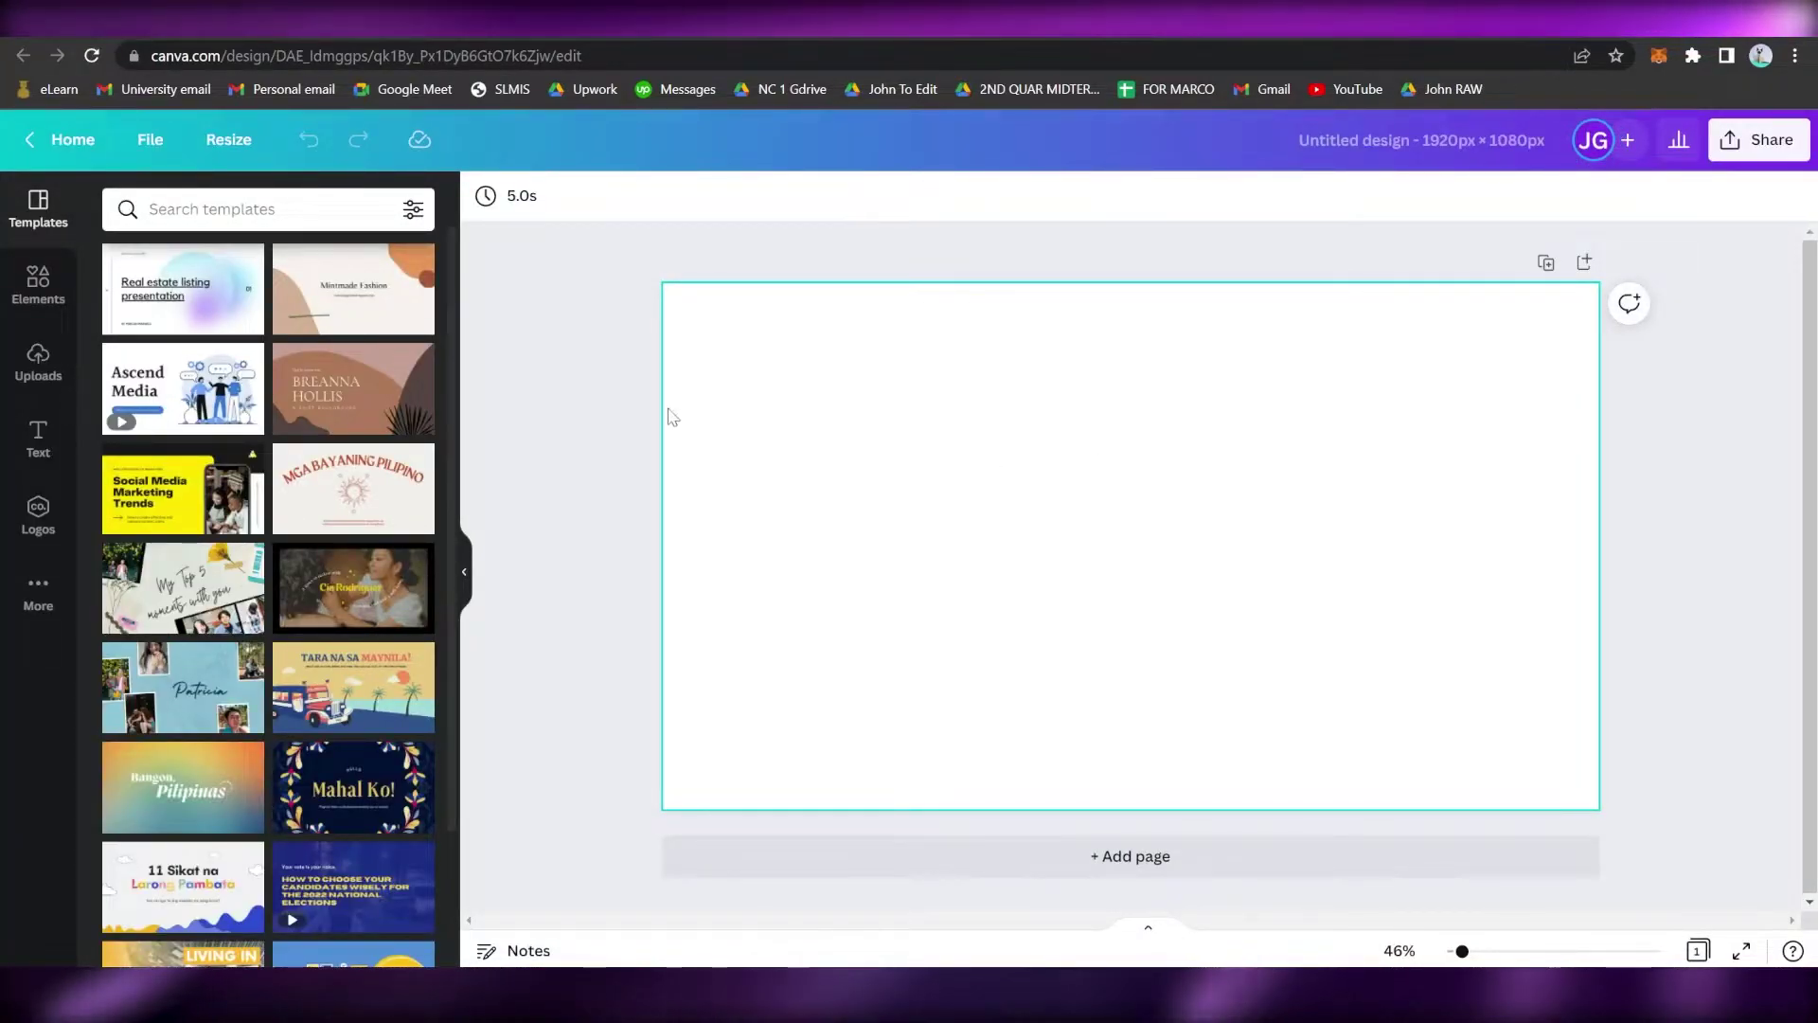
- Set the page background to a custom pale yellow-green colour, #F3FFC4
click(1094, 482)
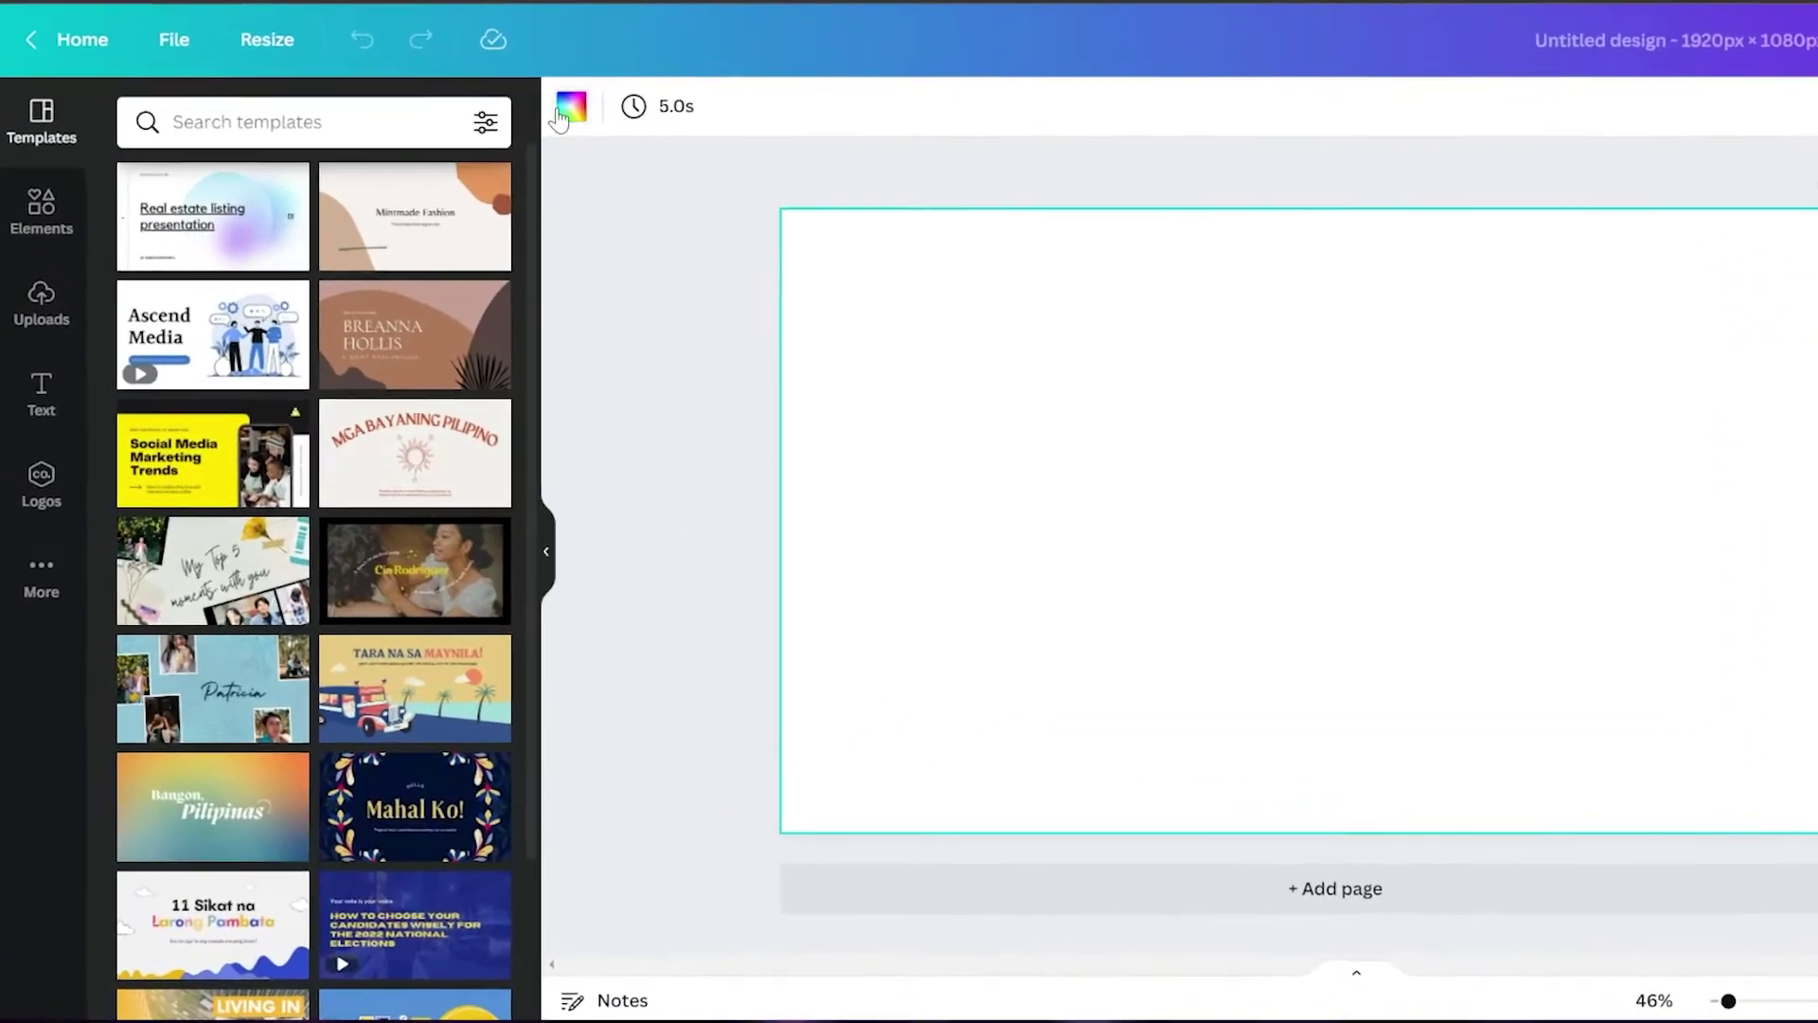
click(641, 37)
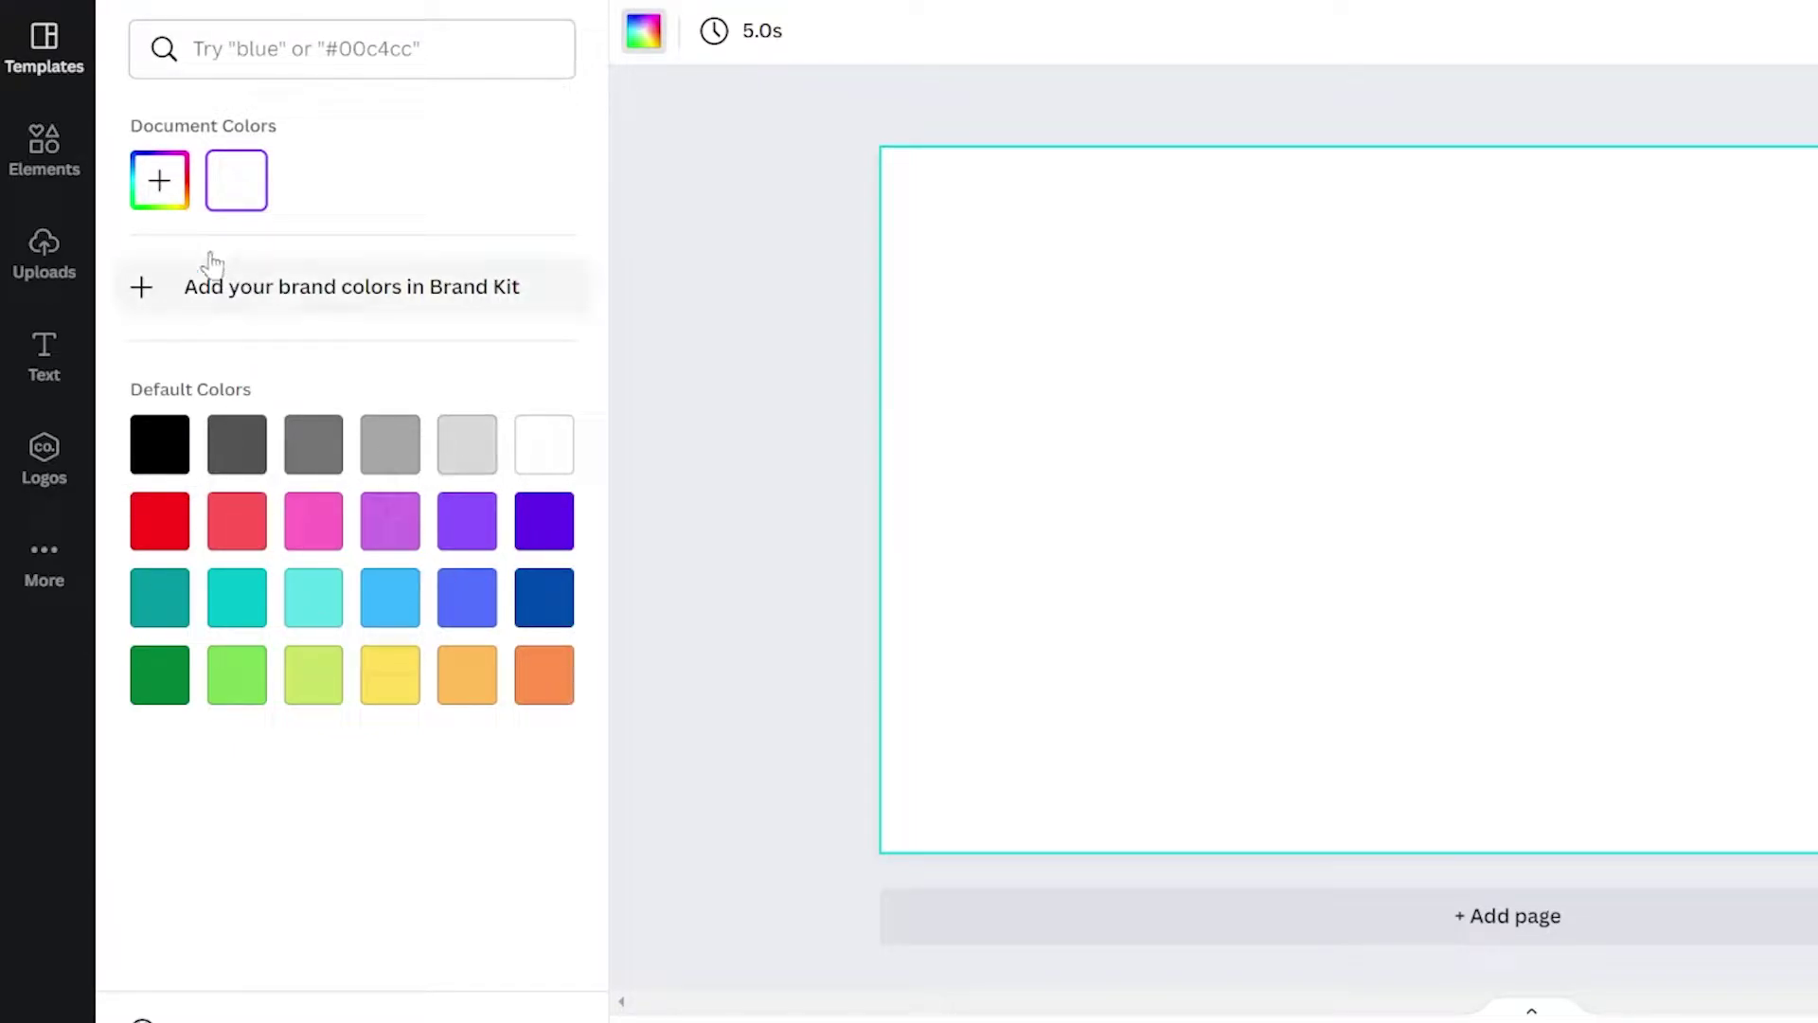
click(160, 186)
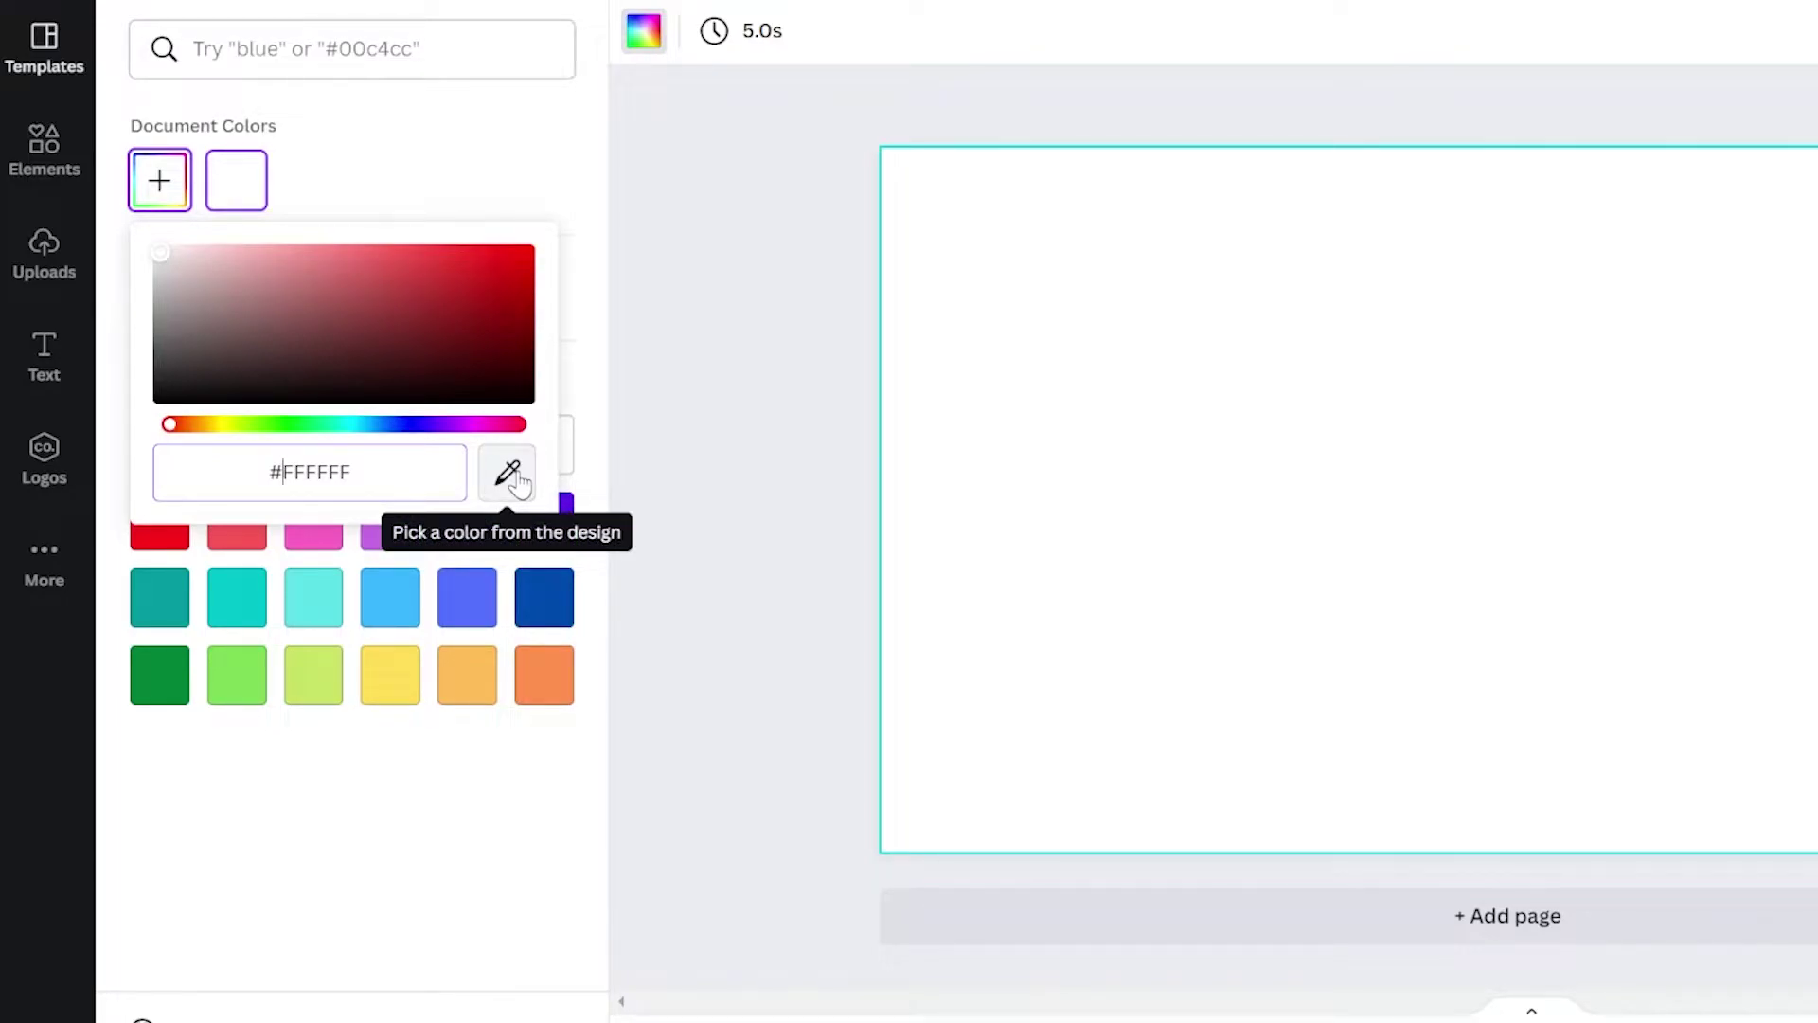
drag(390, 275, 225, 256)
drag(202, 420, 240, 428)
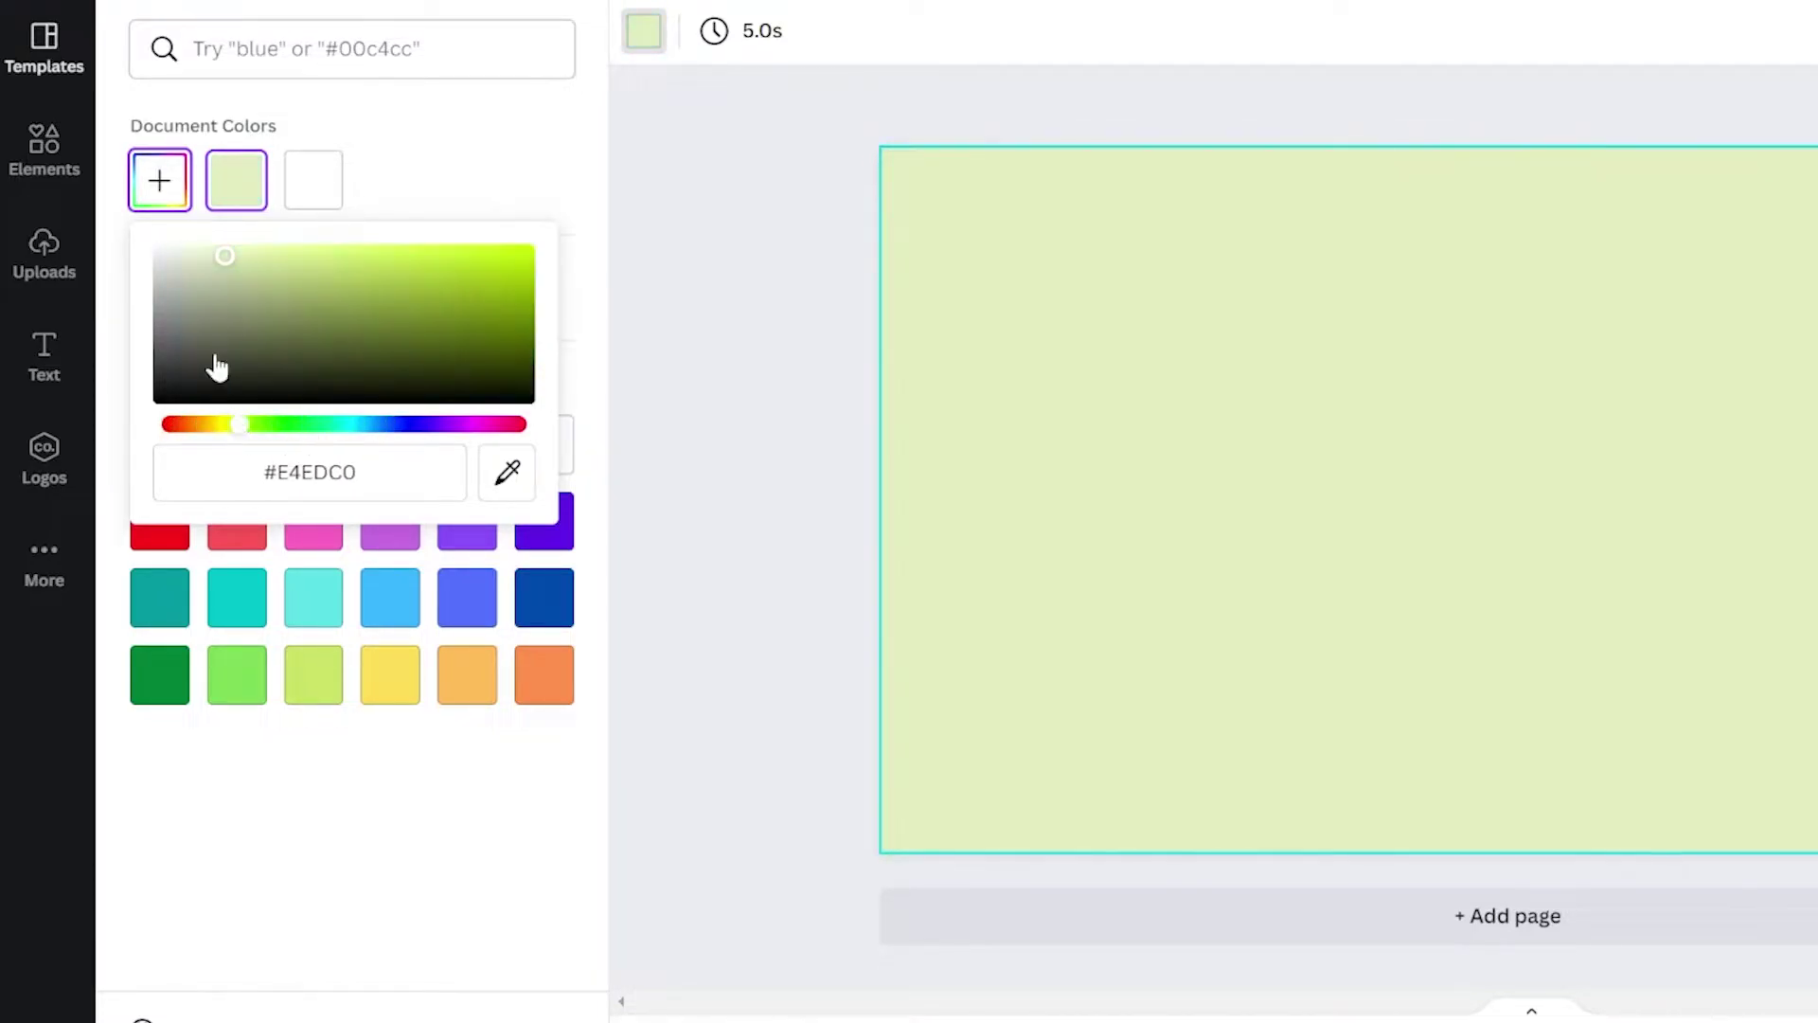
mouse_move(237, 256)
mouse_down()
mouse_move(228, 293)
mouse_move(341, 293)
mouse_move(475, 329)
mouse_move(198, 269)
mouse_move(244, 234)
mouse_up()
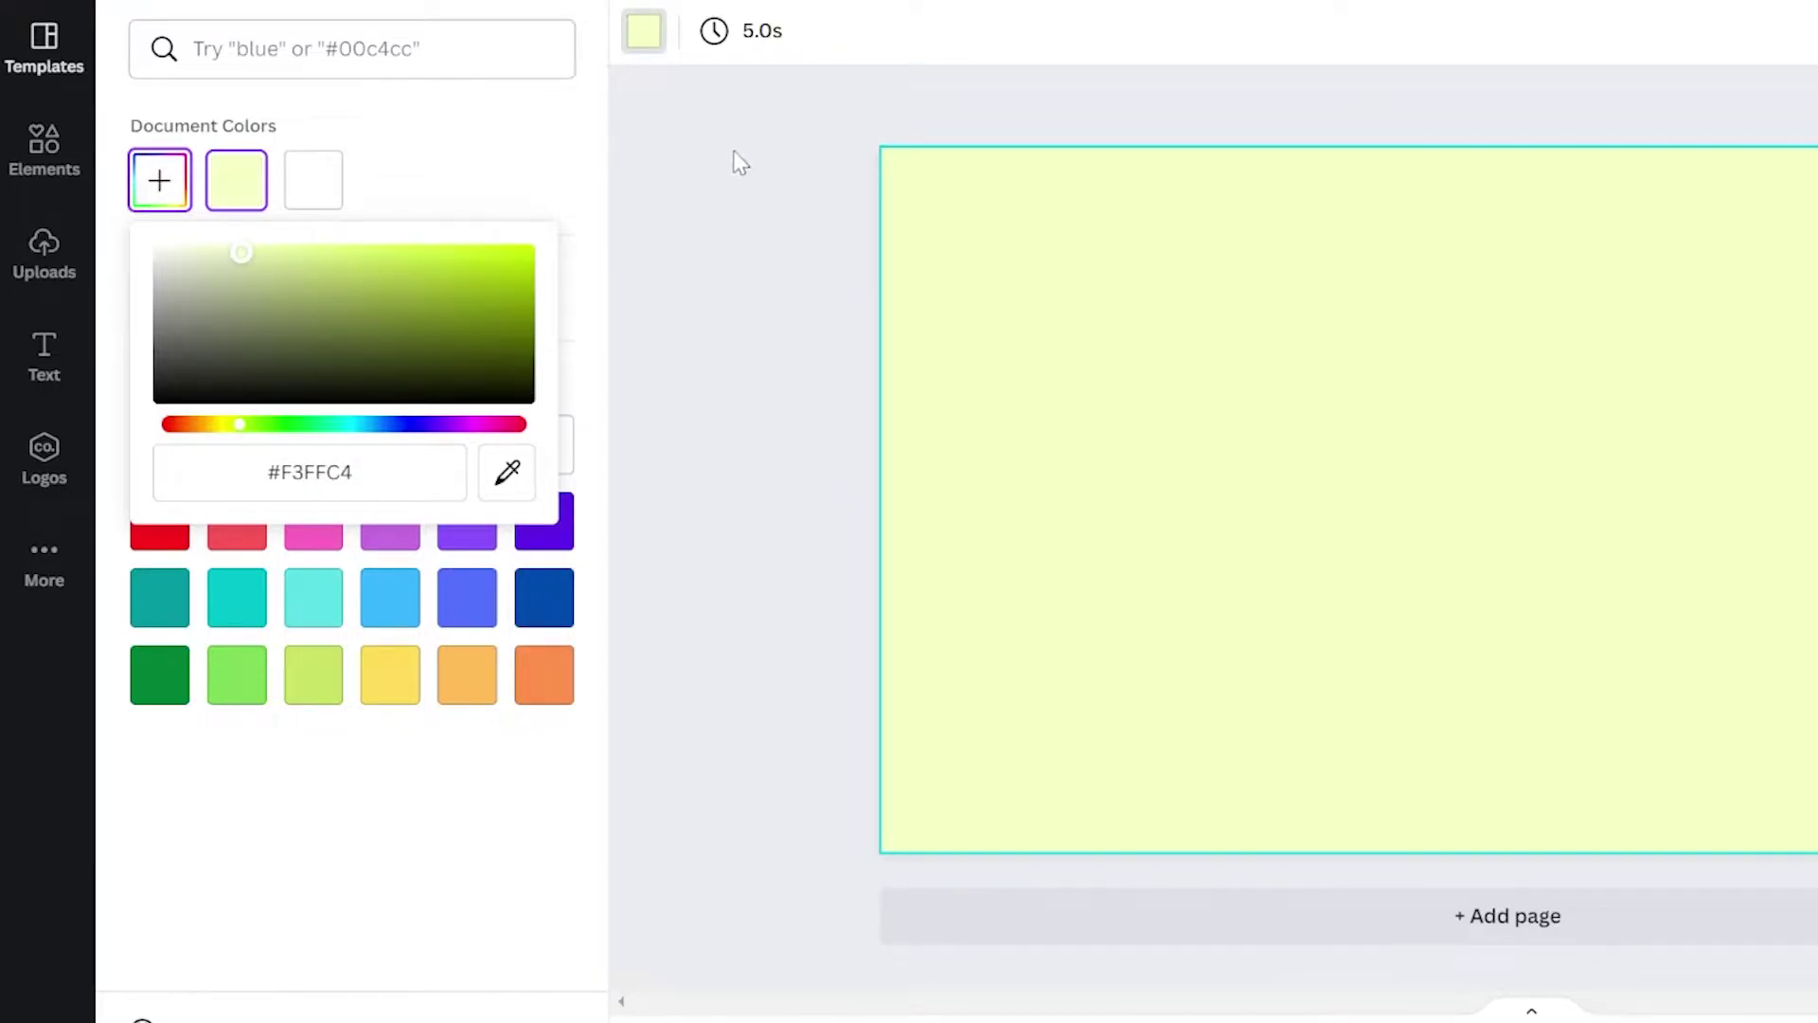
click(774, 447)
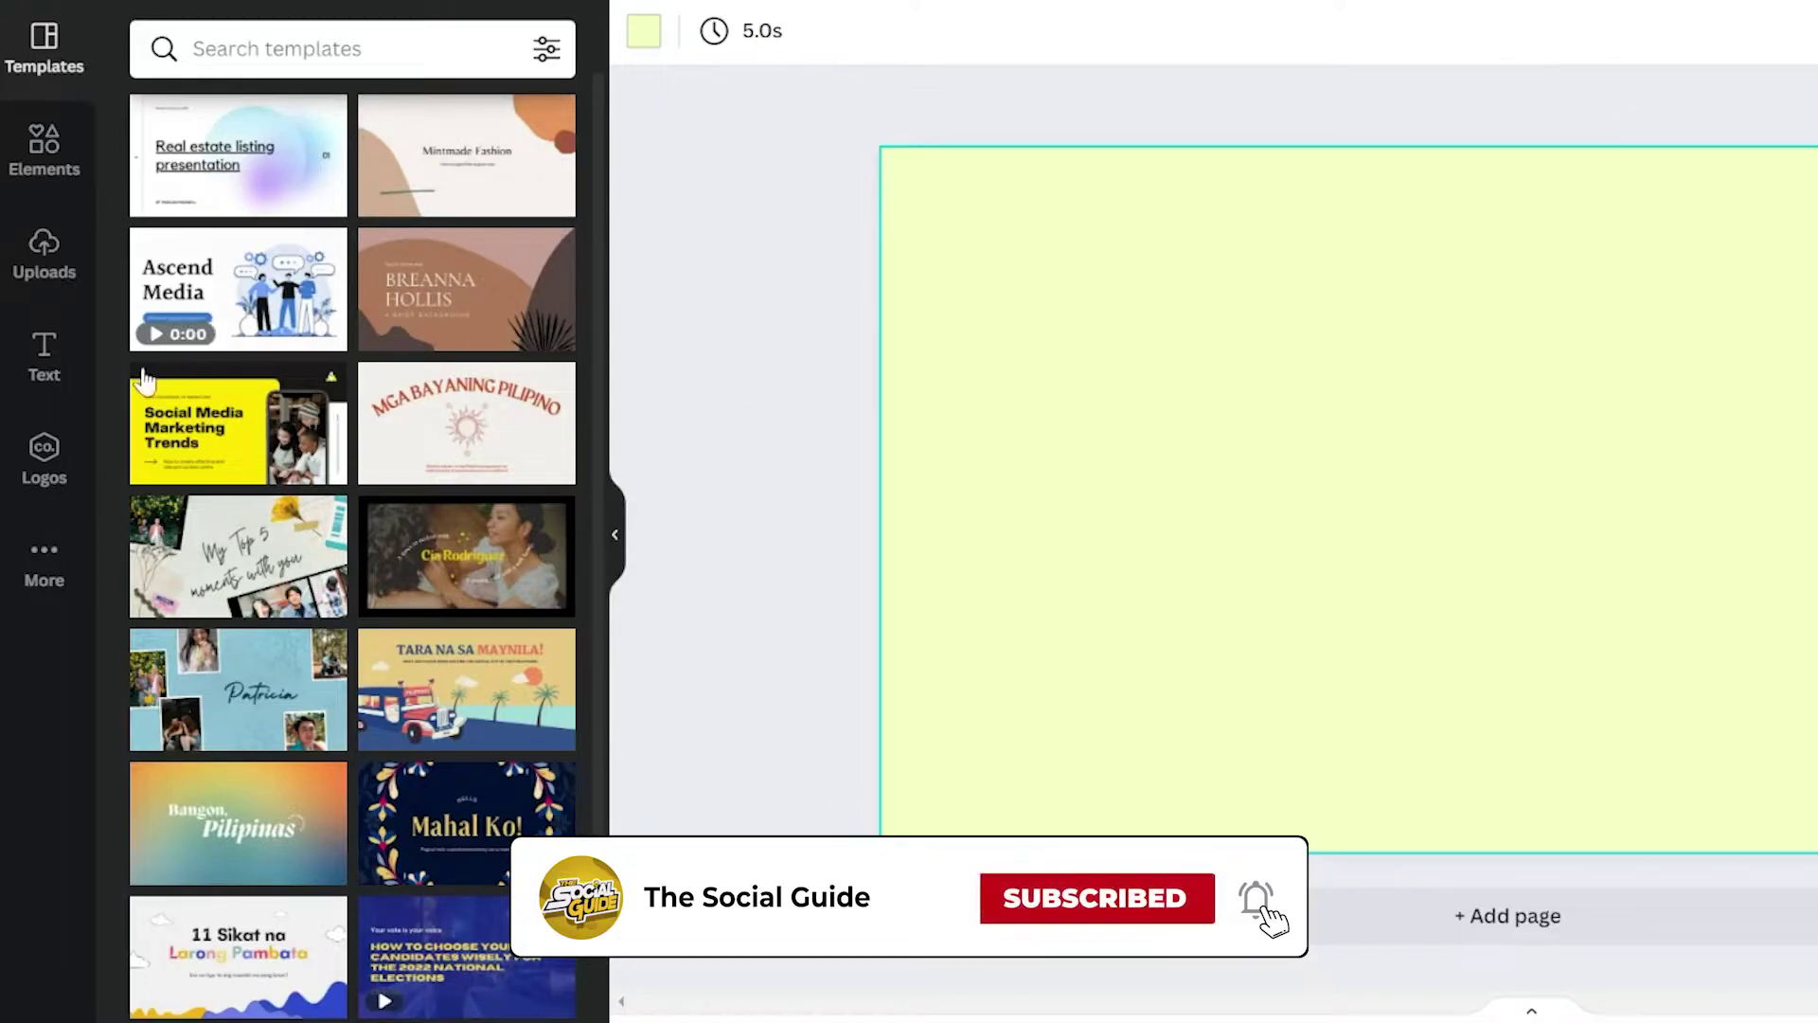
- Add the "Thank you!" font combination to the page and delete its "you!" line
click(38, 389)
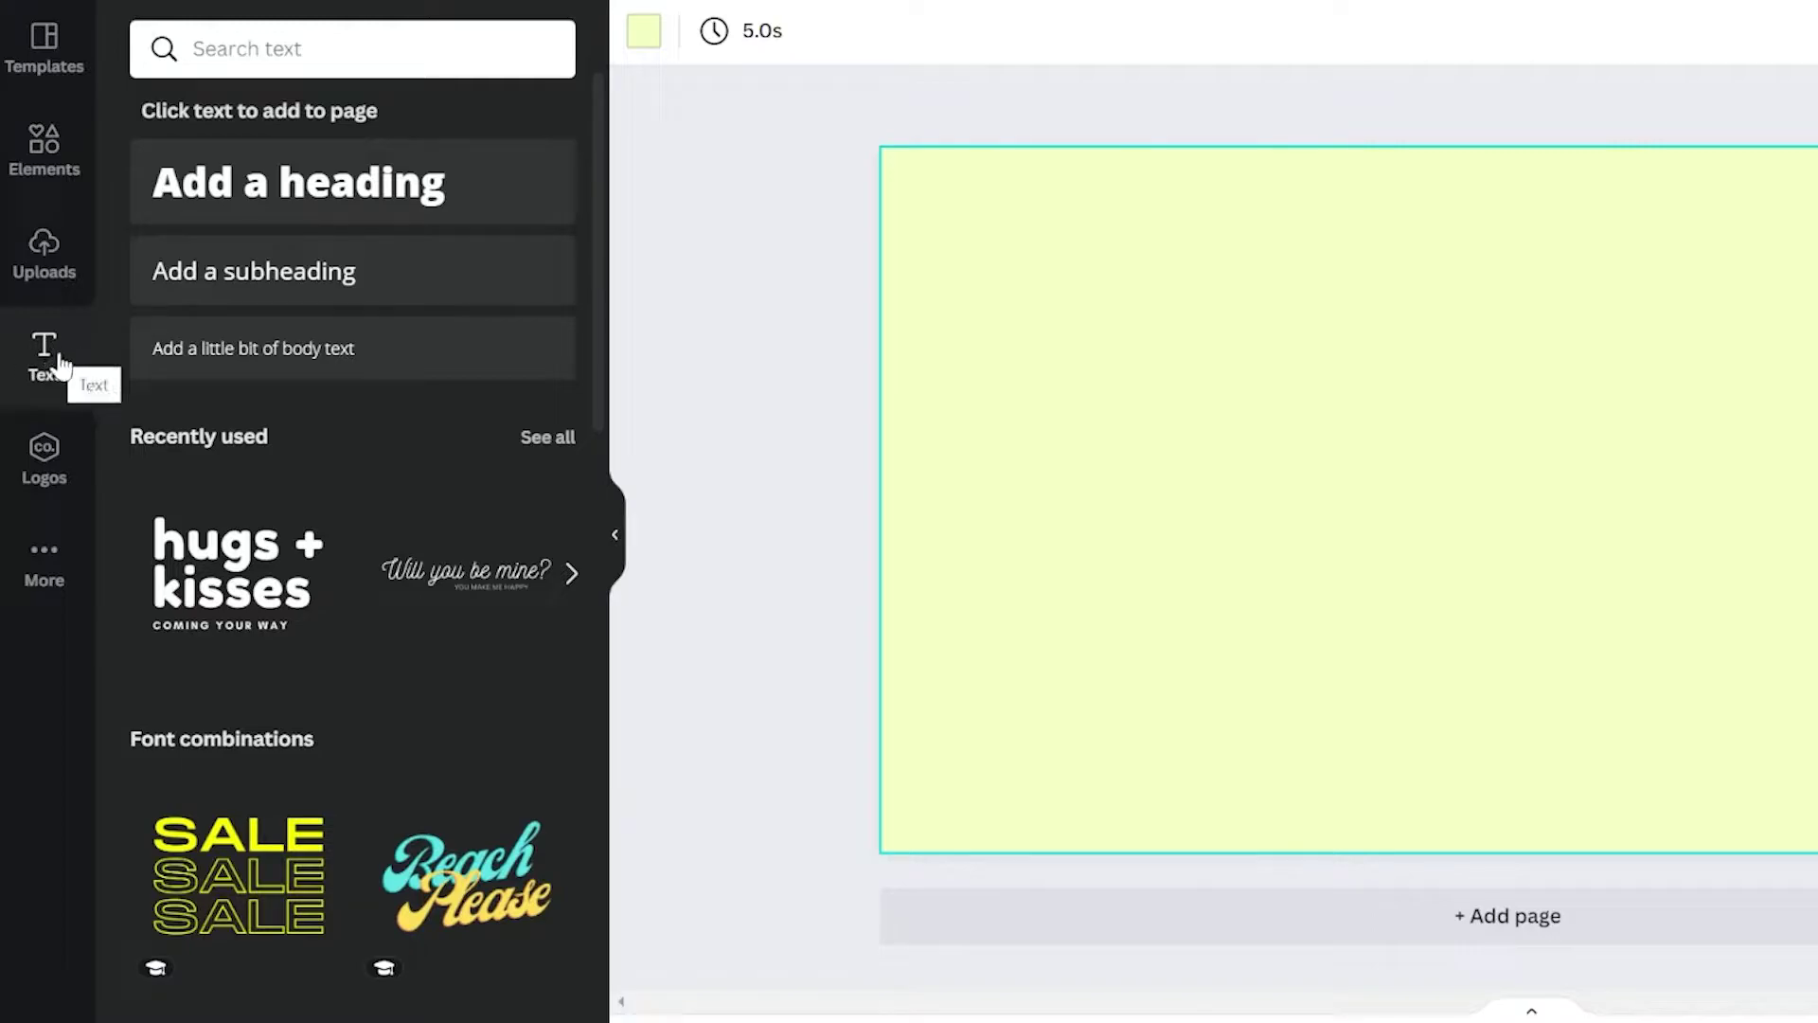
scroll(422, 757, down, 4)
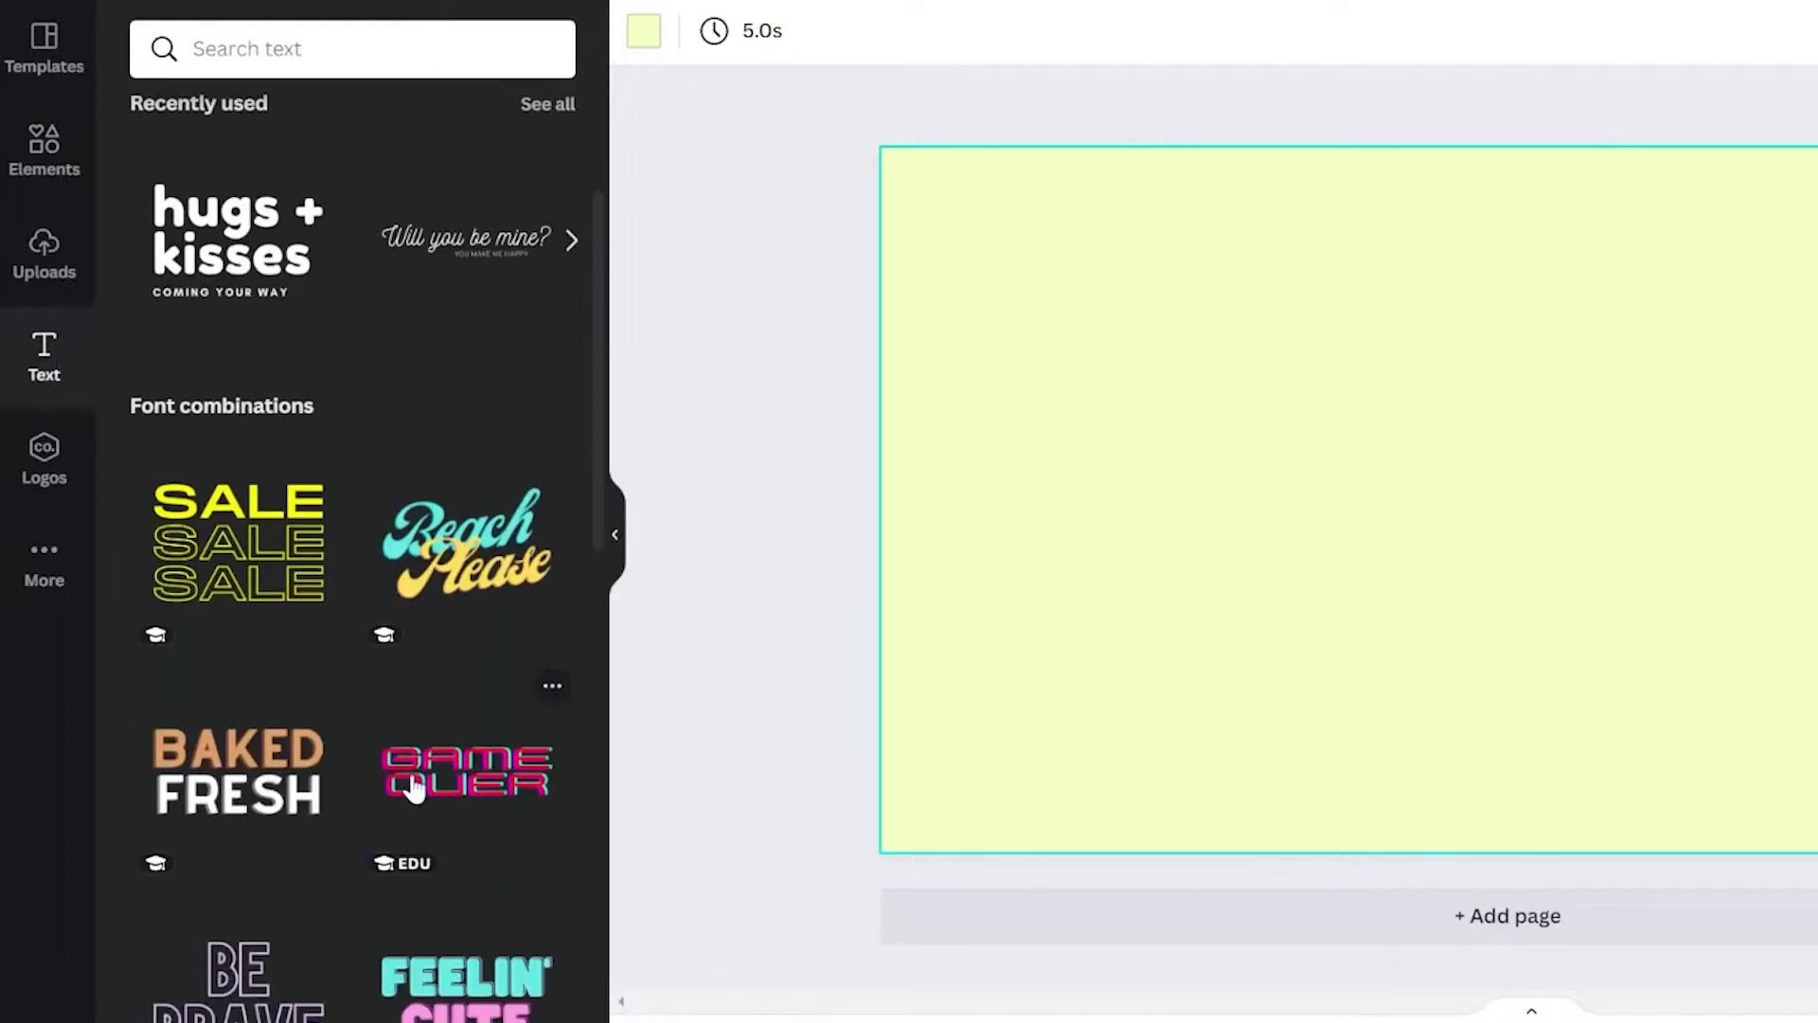
scroll(315, 587, down, 4)
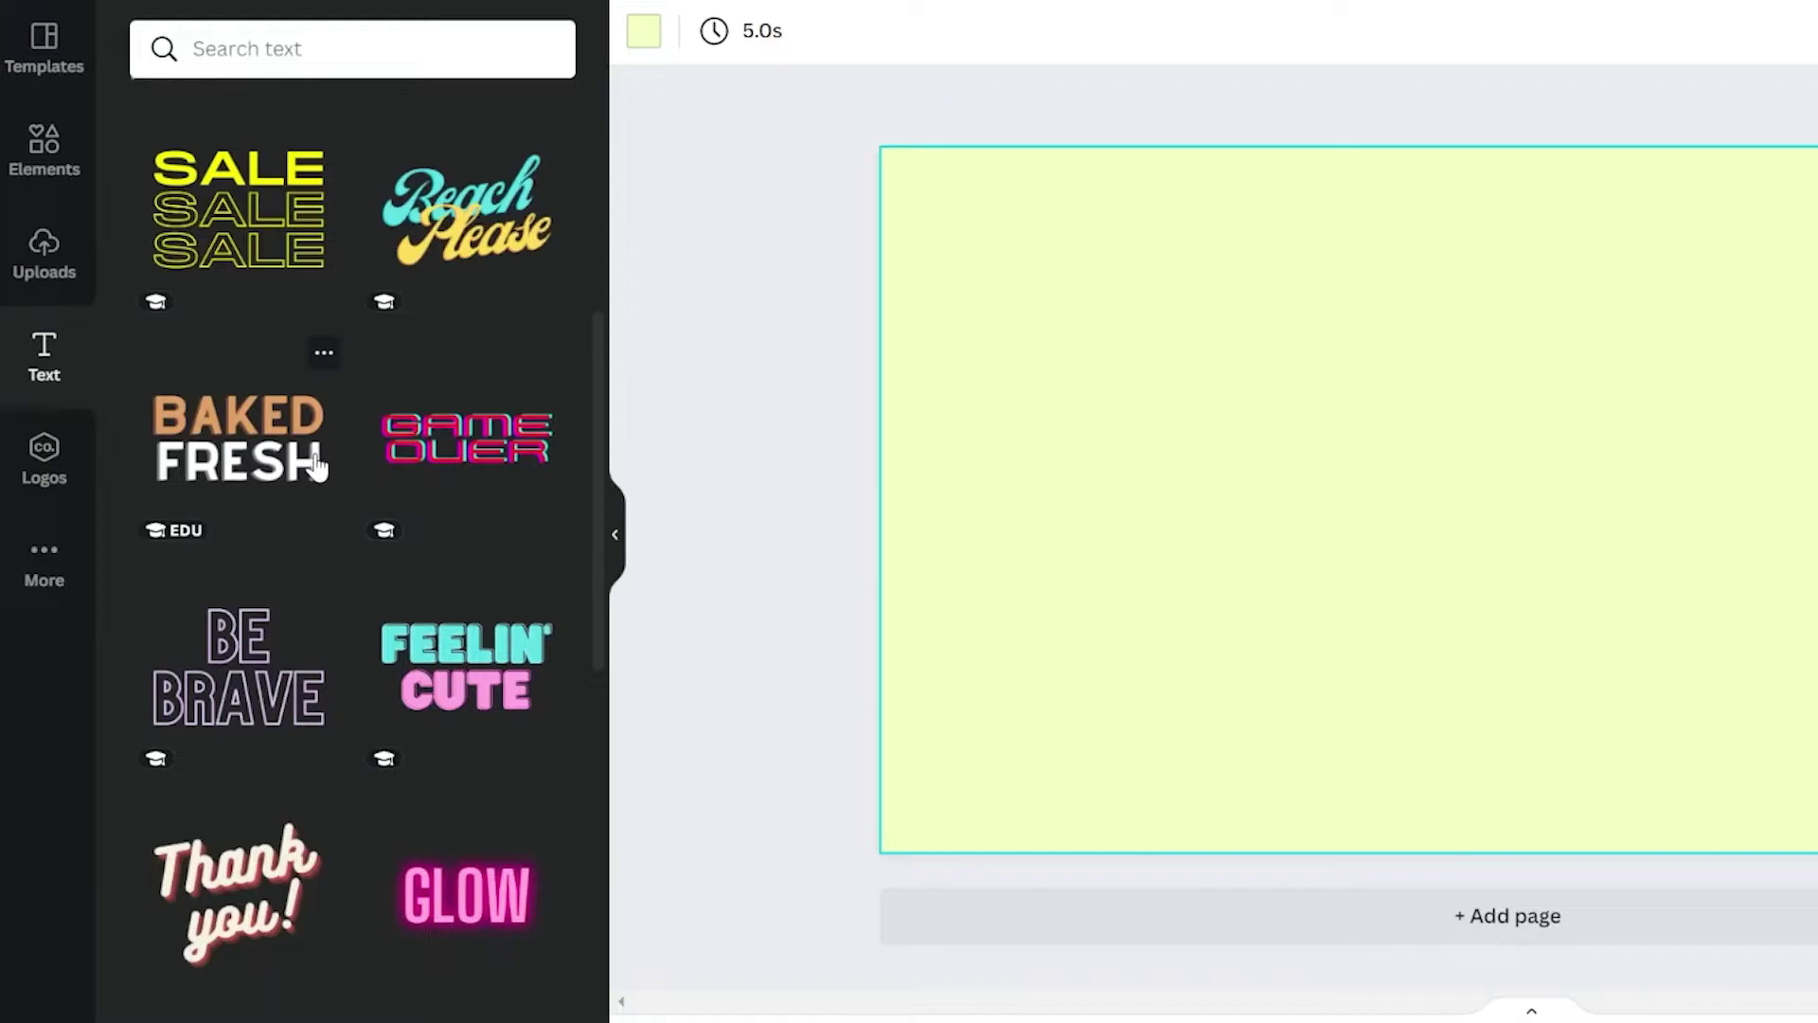
scroll(315, 466, down, 12)
scroll(435, 662, up, 20)
scroll(414, 682, down, 1)
scroll(384, 492, up, 1)
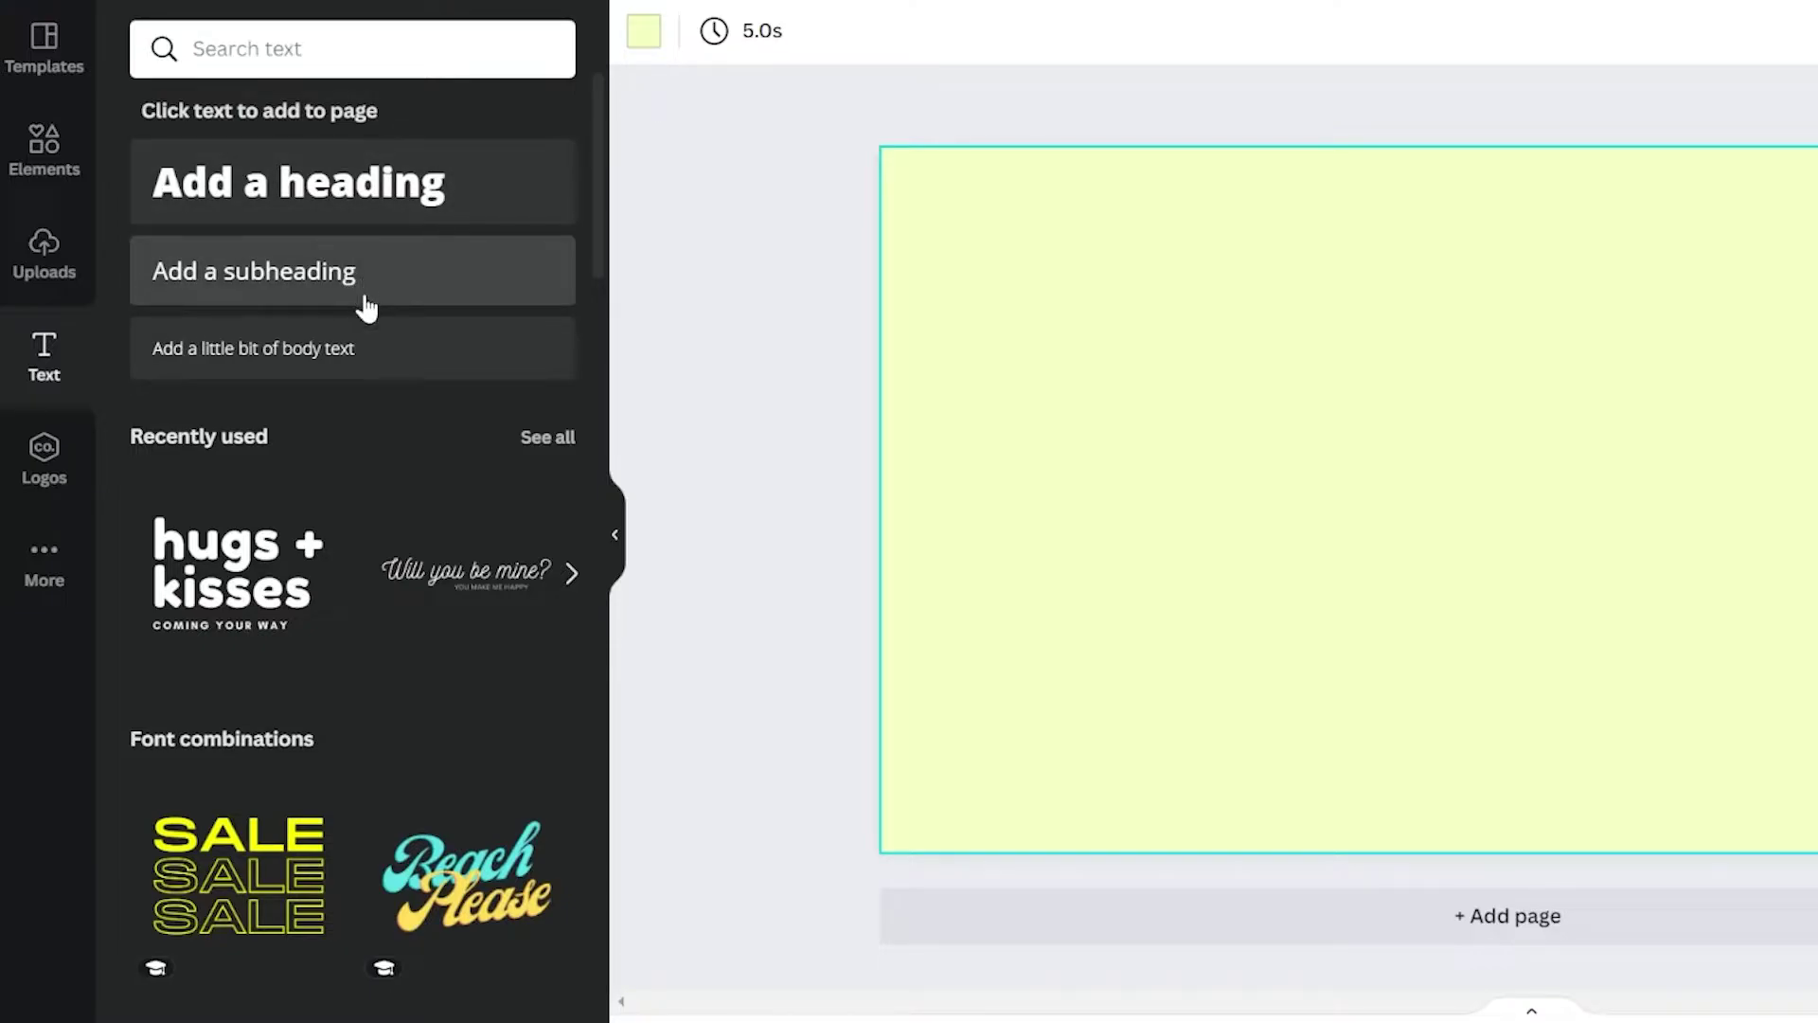
scroll(369, 393, down, 6)
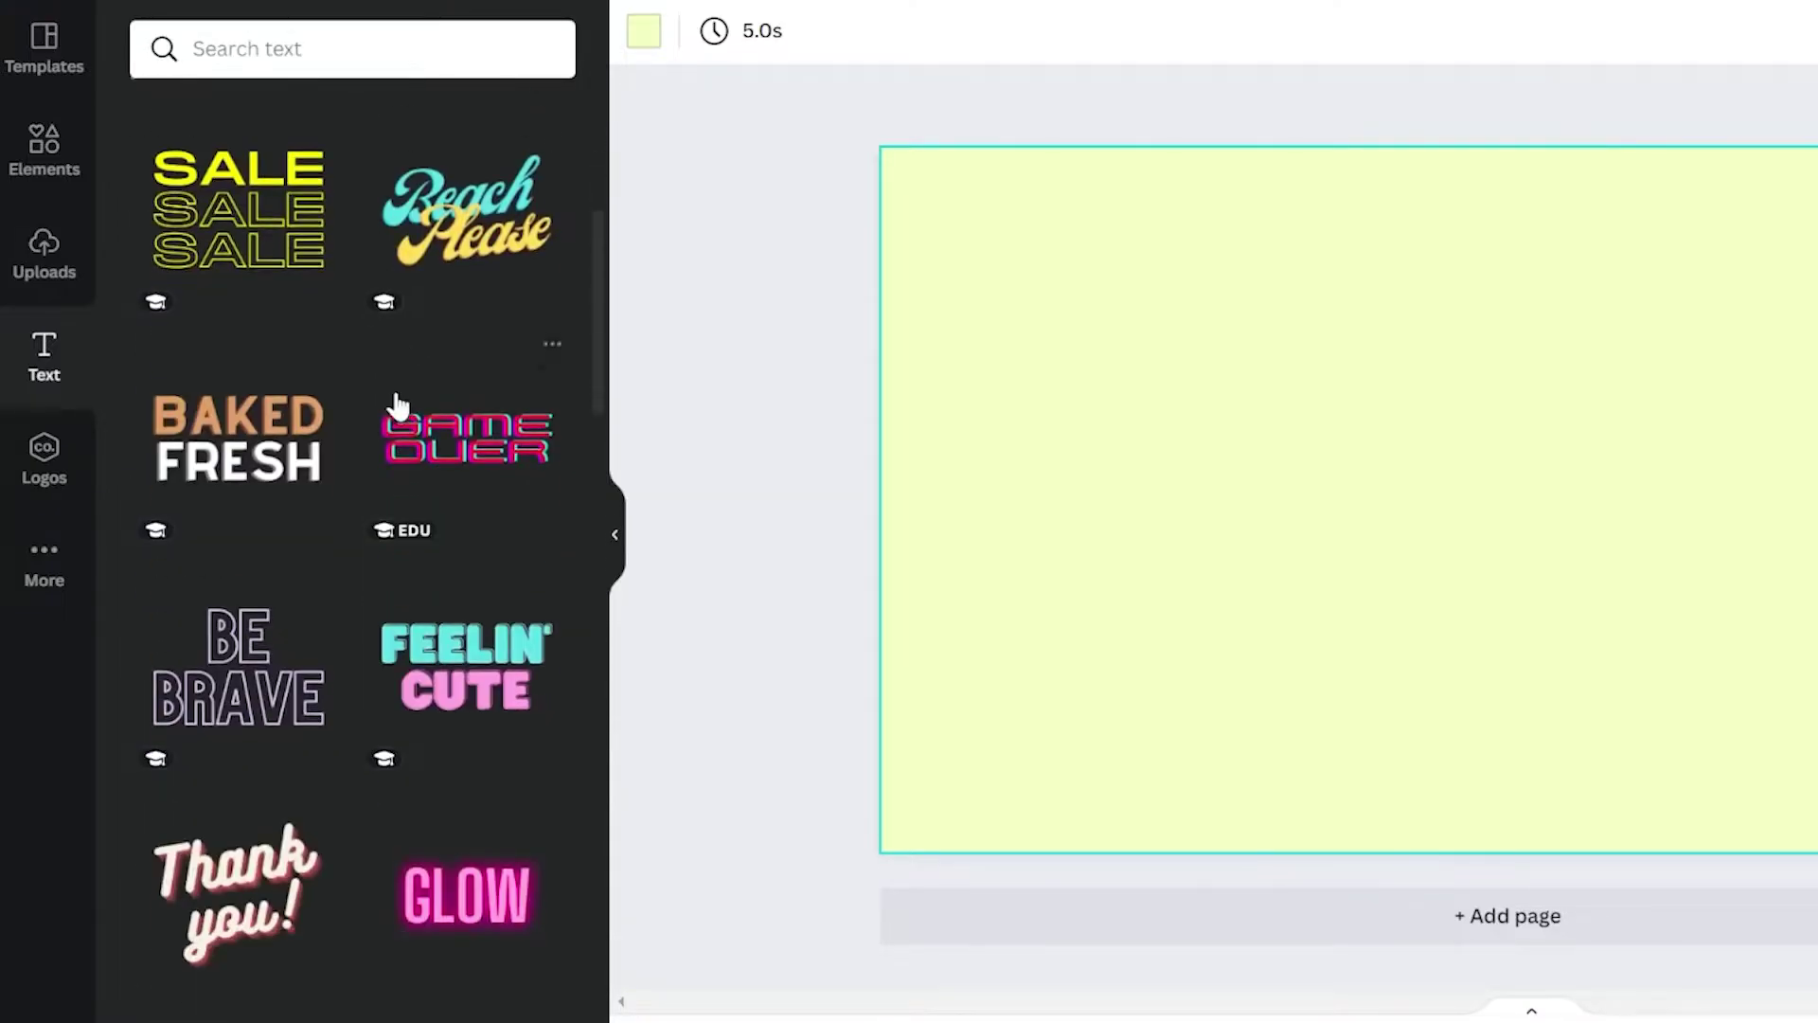
scroll(398, 407, down, 6)
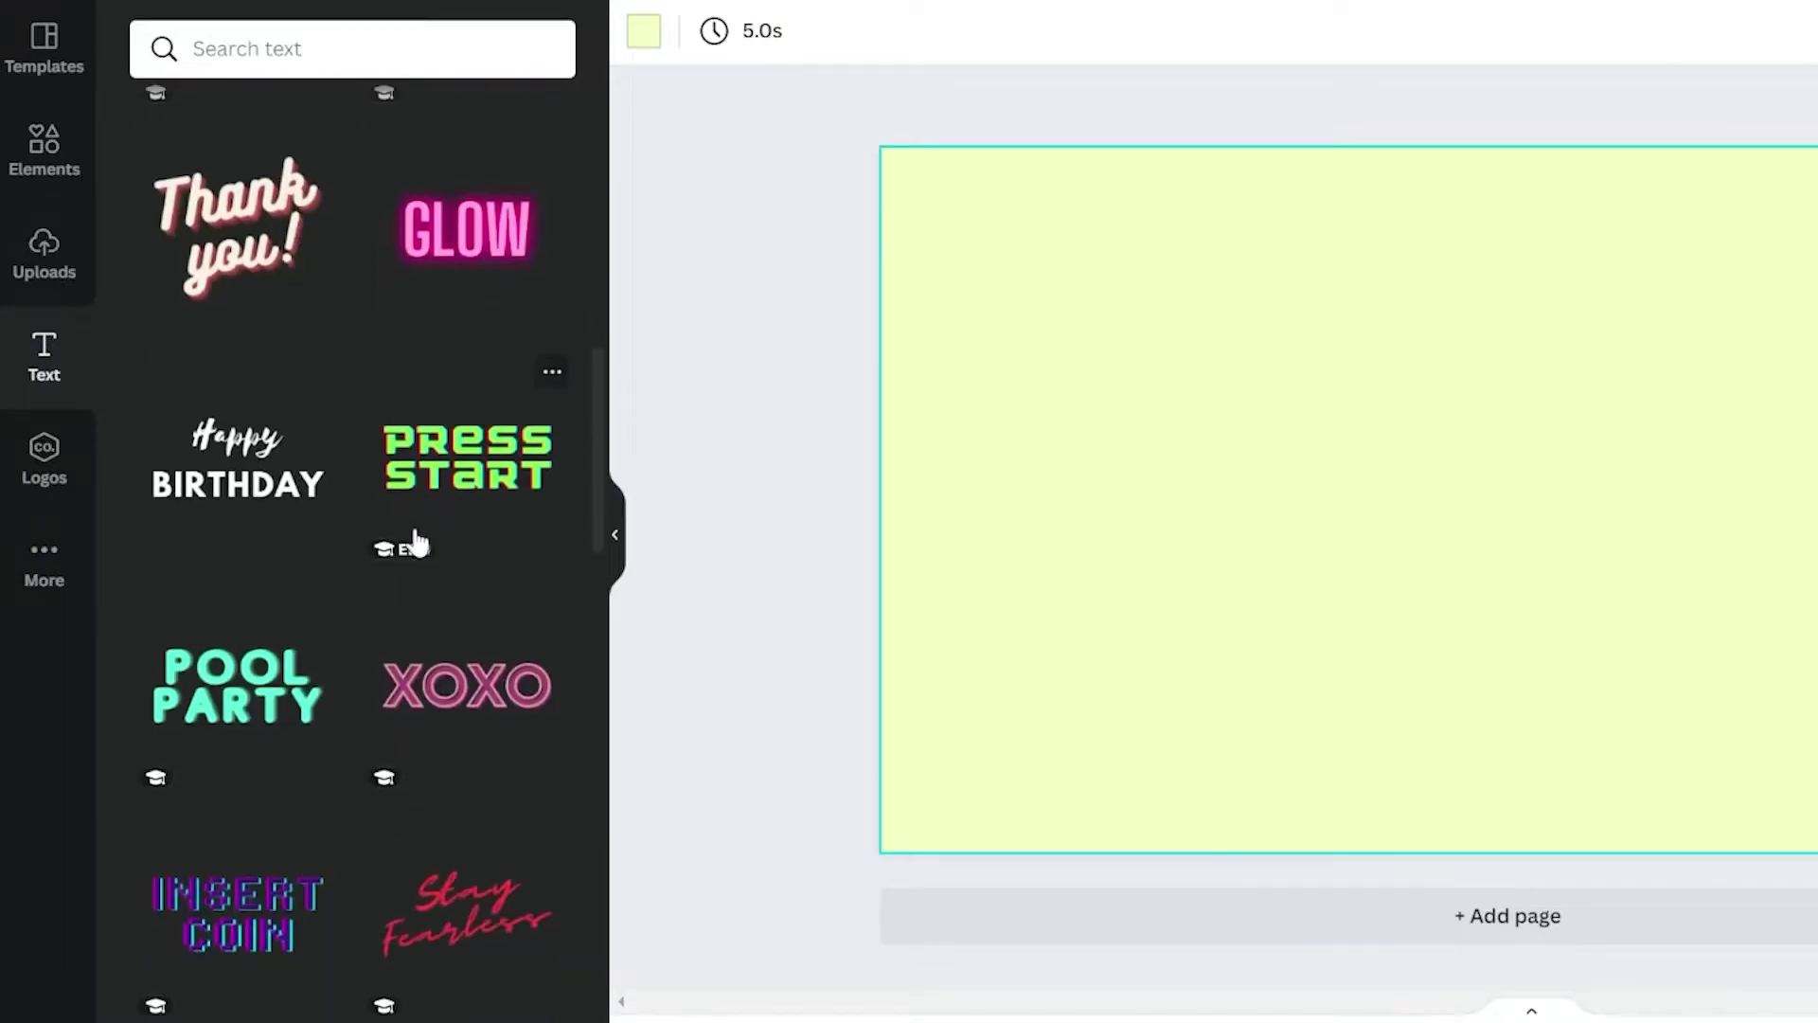
click(226, 272)
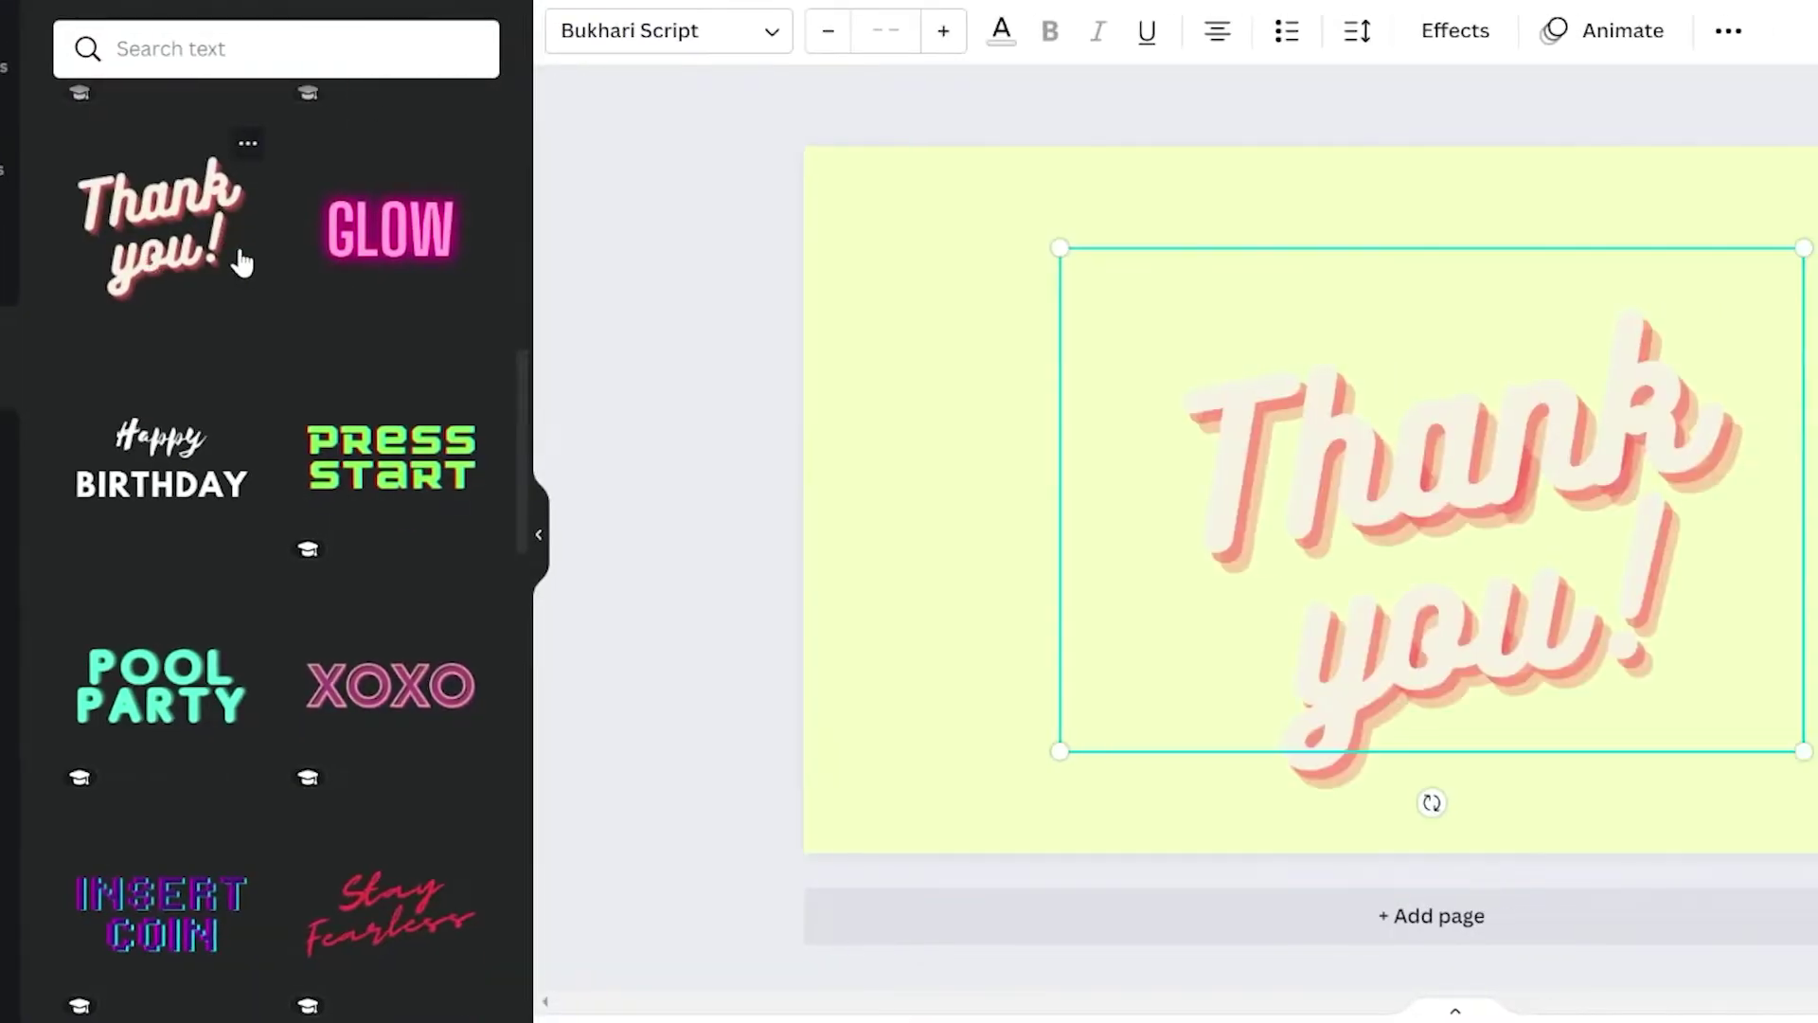
click(1352, 635)
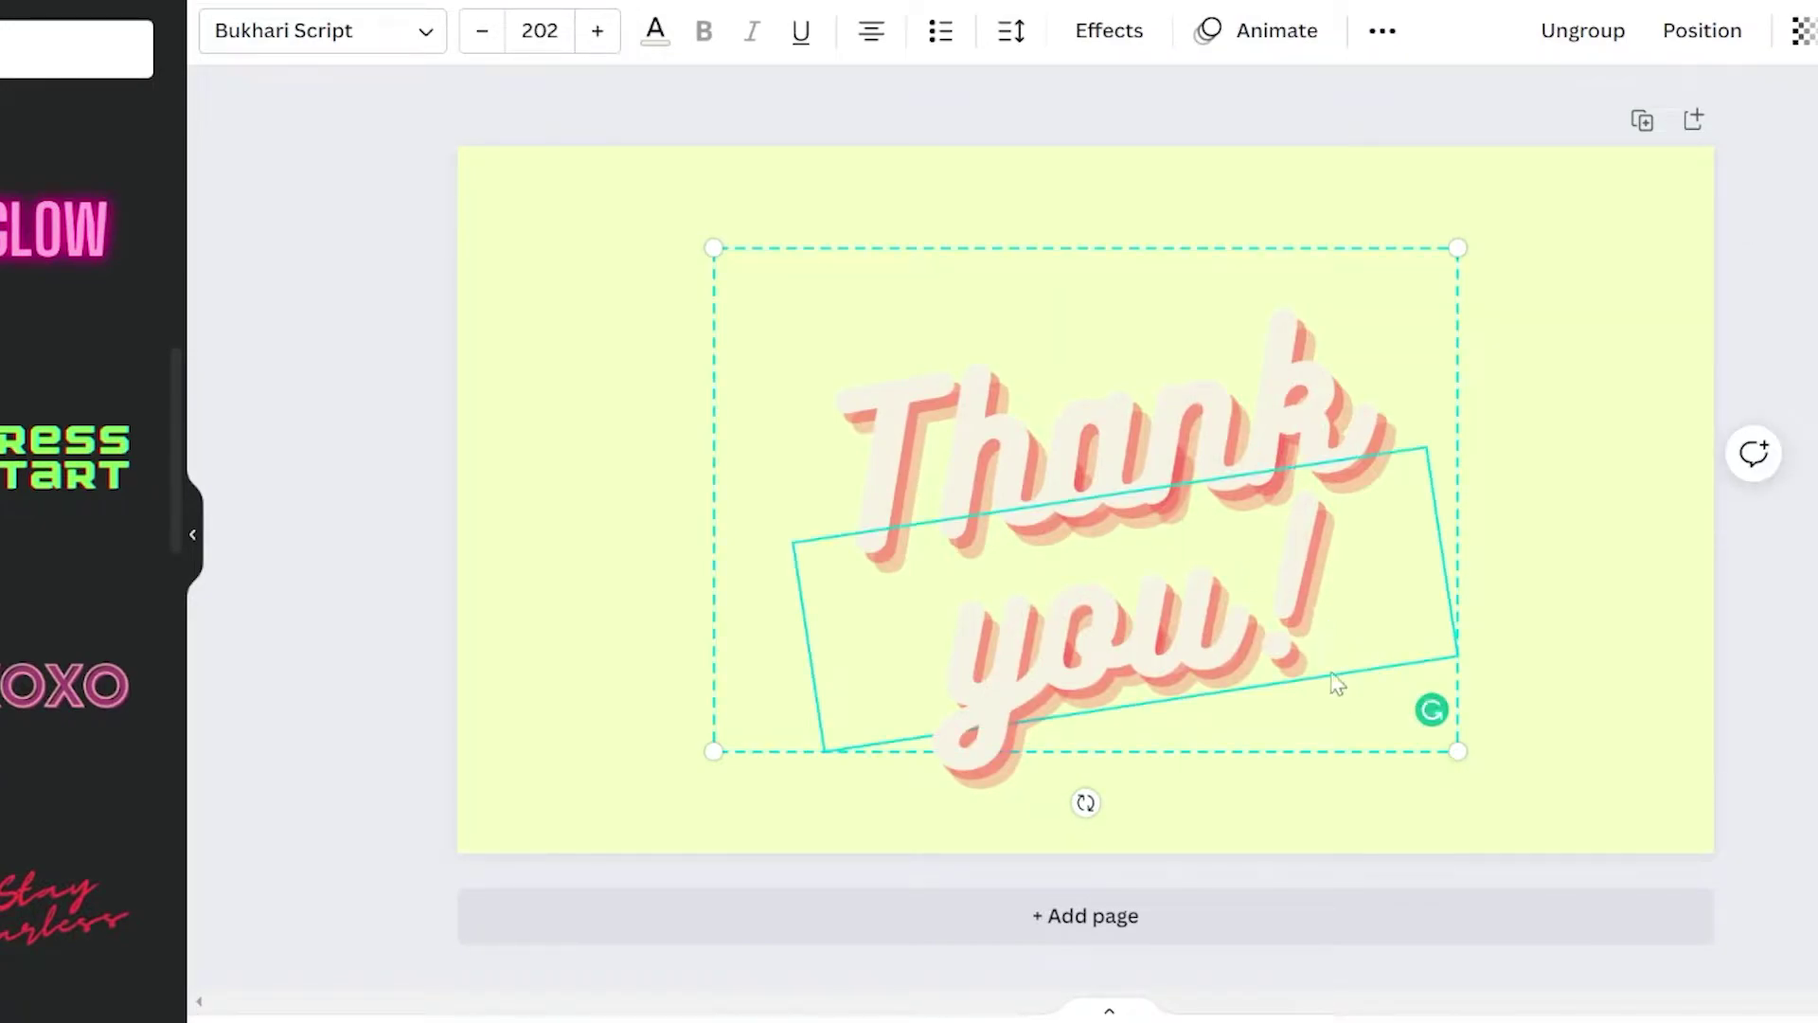
key(Delete)
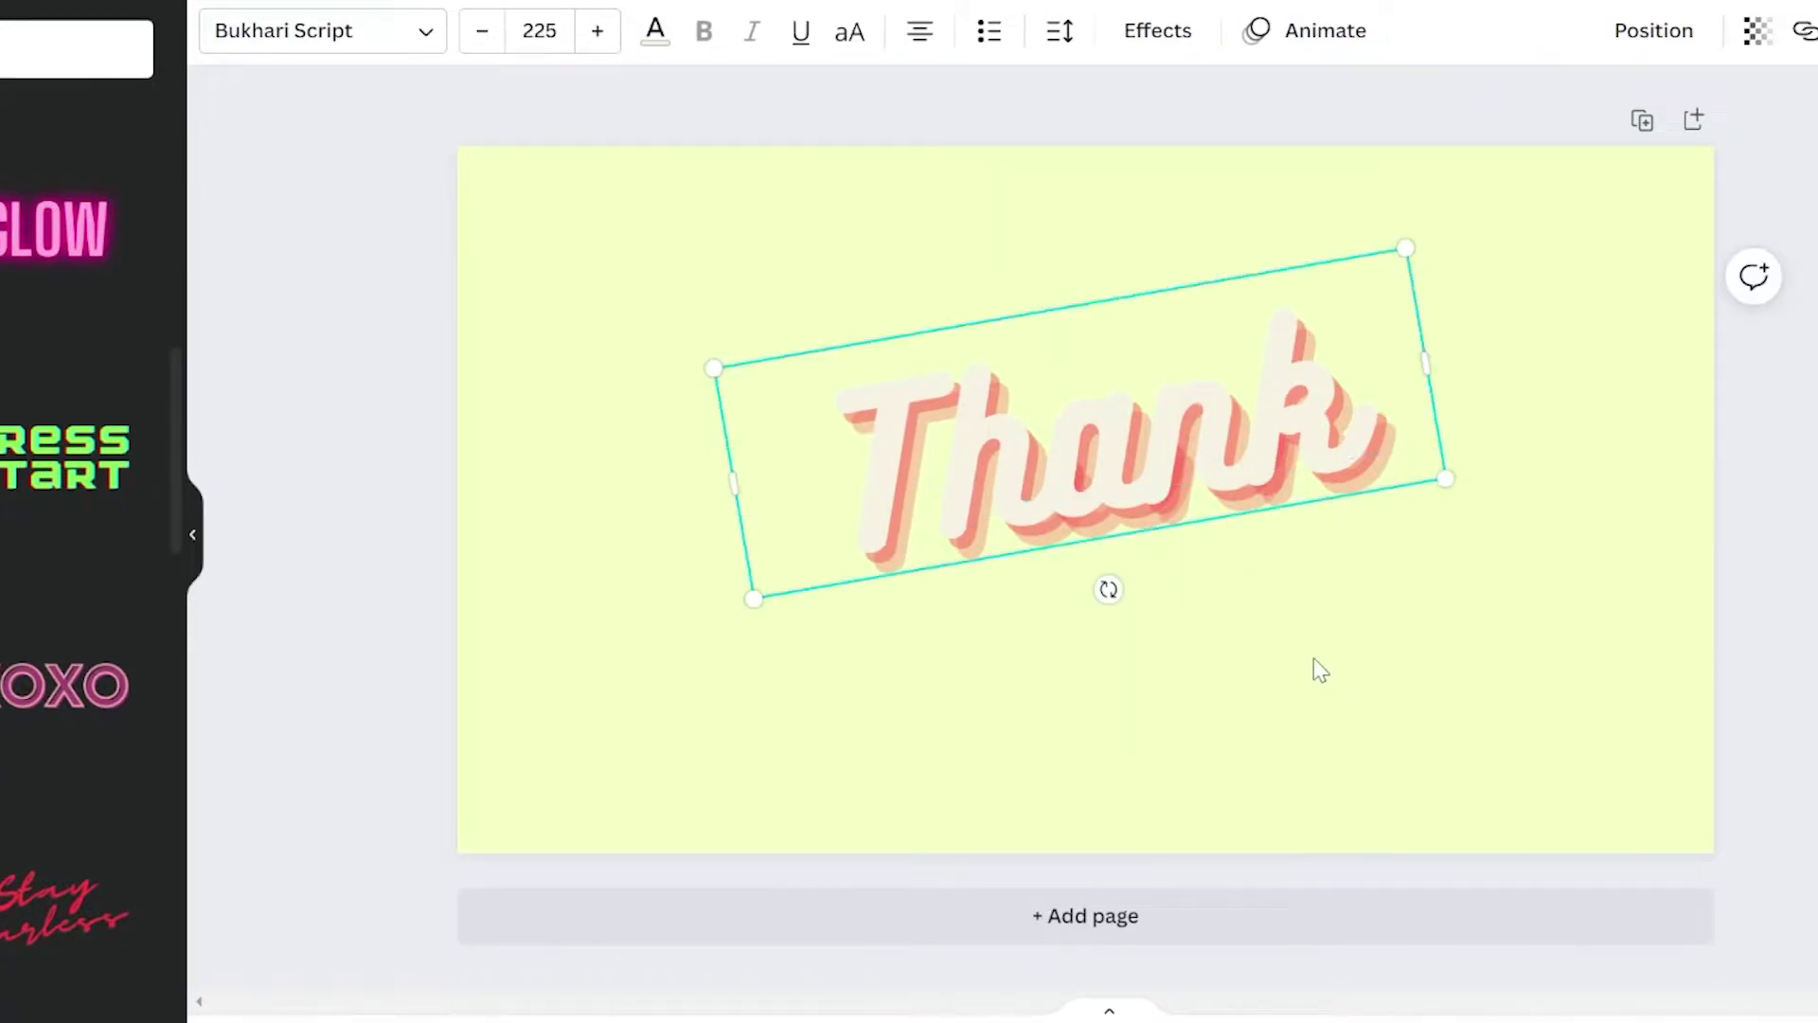
- Replace the "Thank" text on the page with the title "The Social Guide"
key(BackSpace)
key(BackSpace)
key(BackSpace)
key(BackSpace)
key(BackSpace)
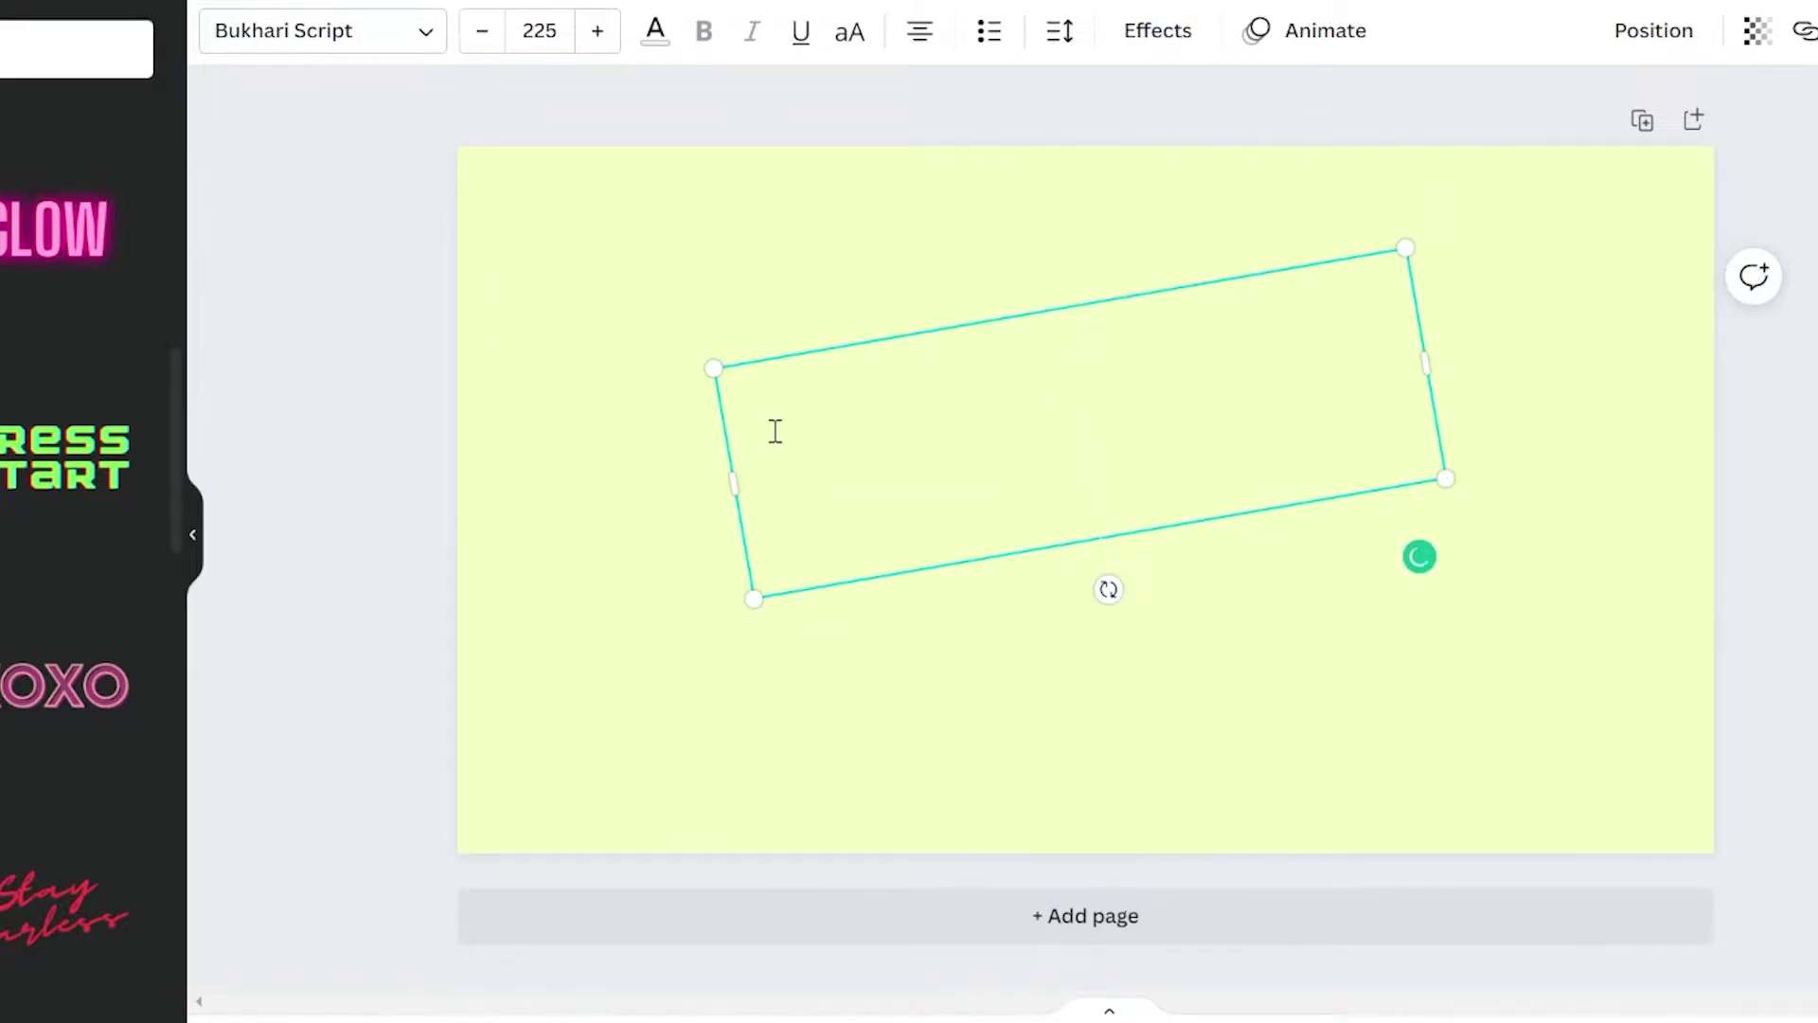
text(Th)
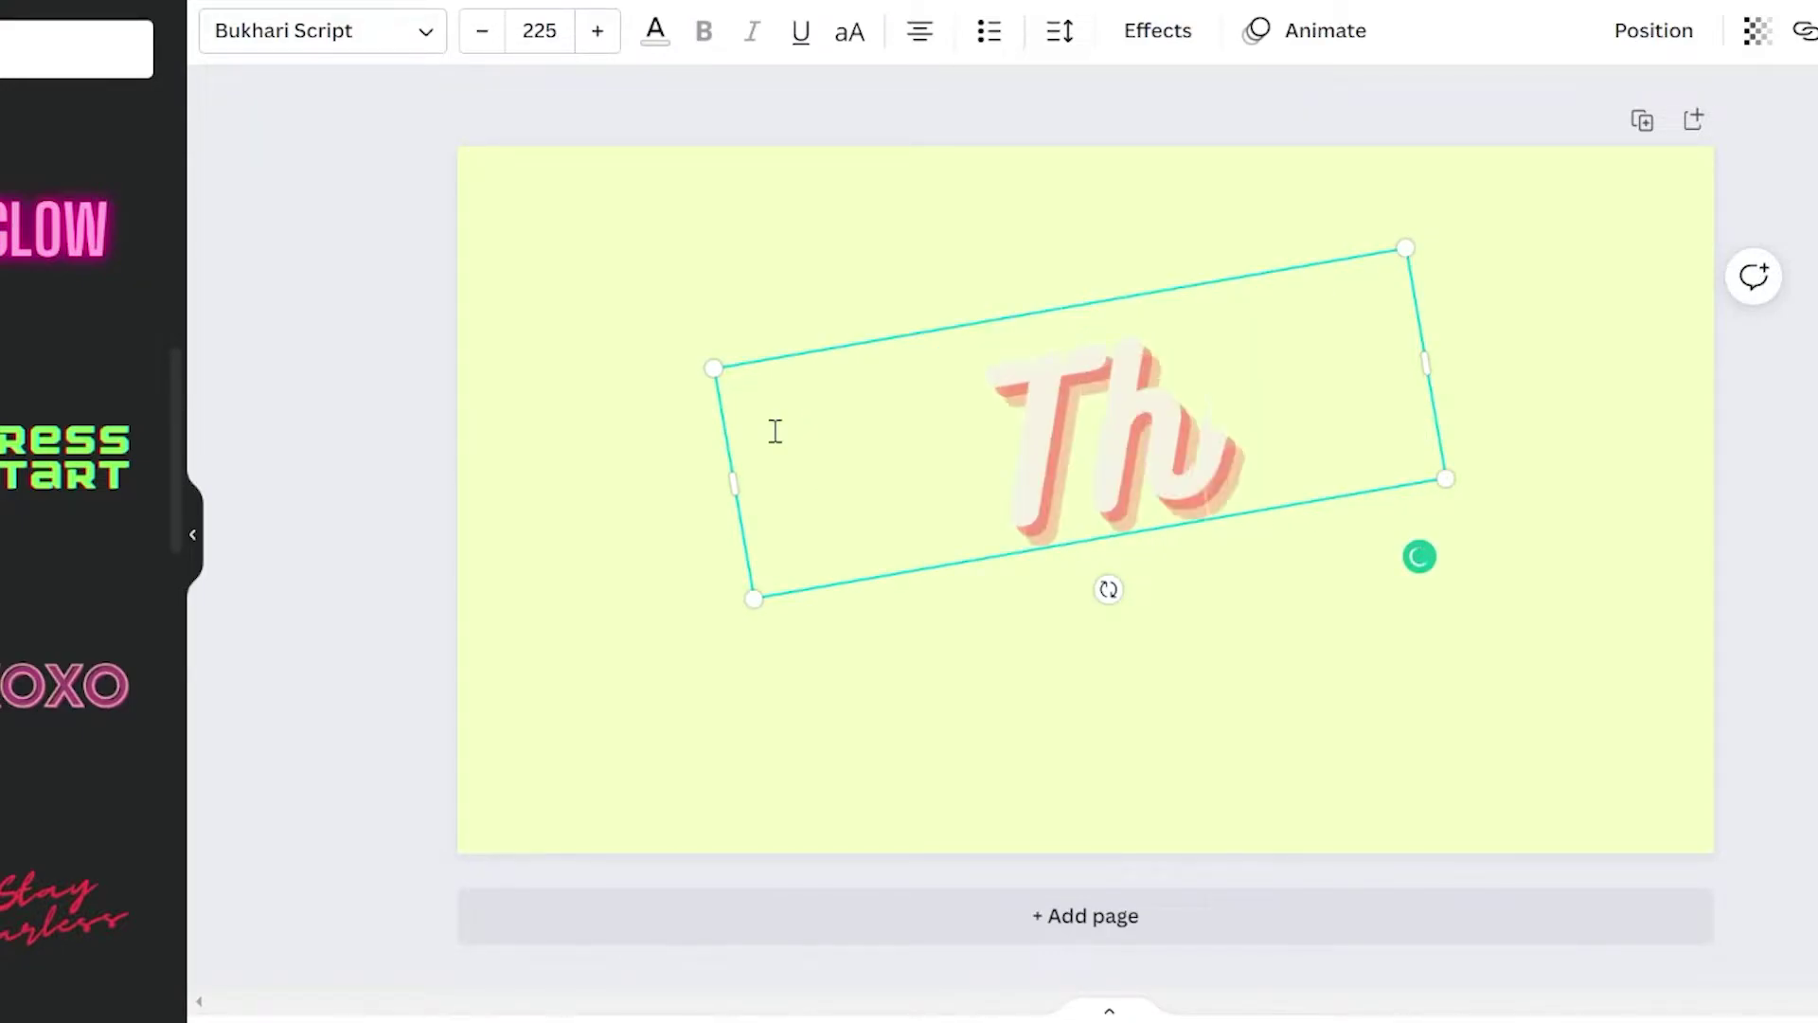
text(e Social Guide)
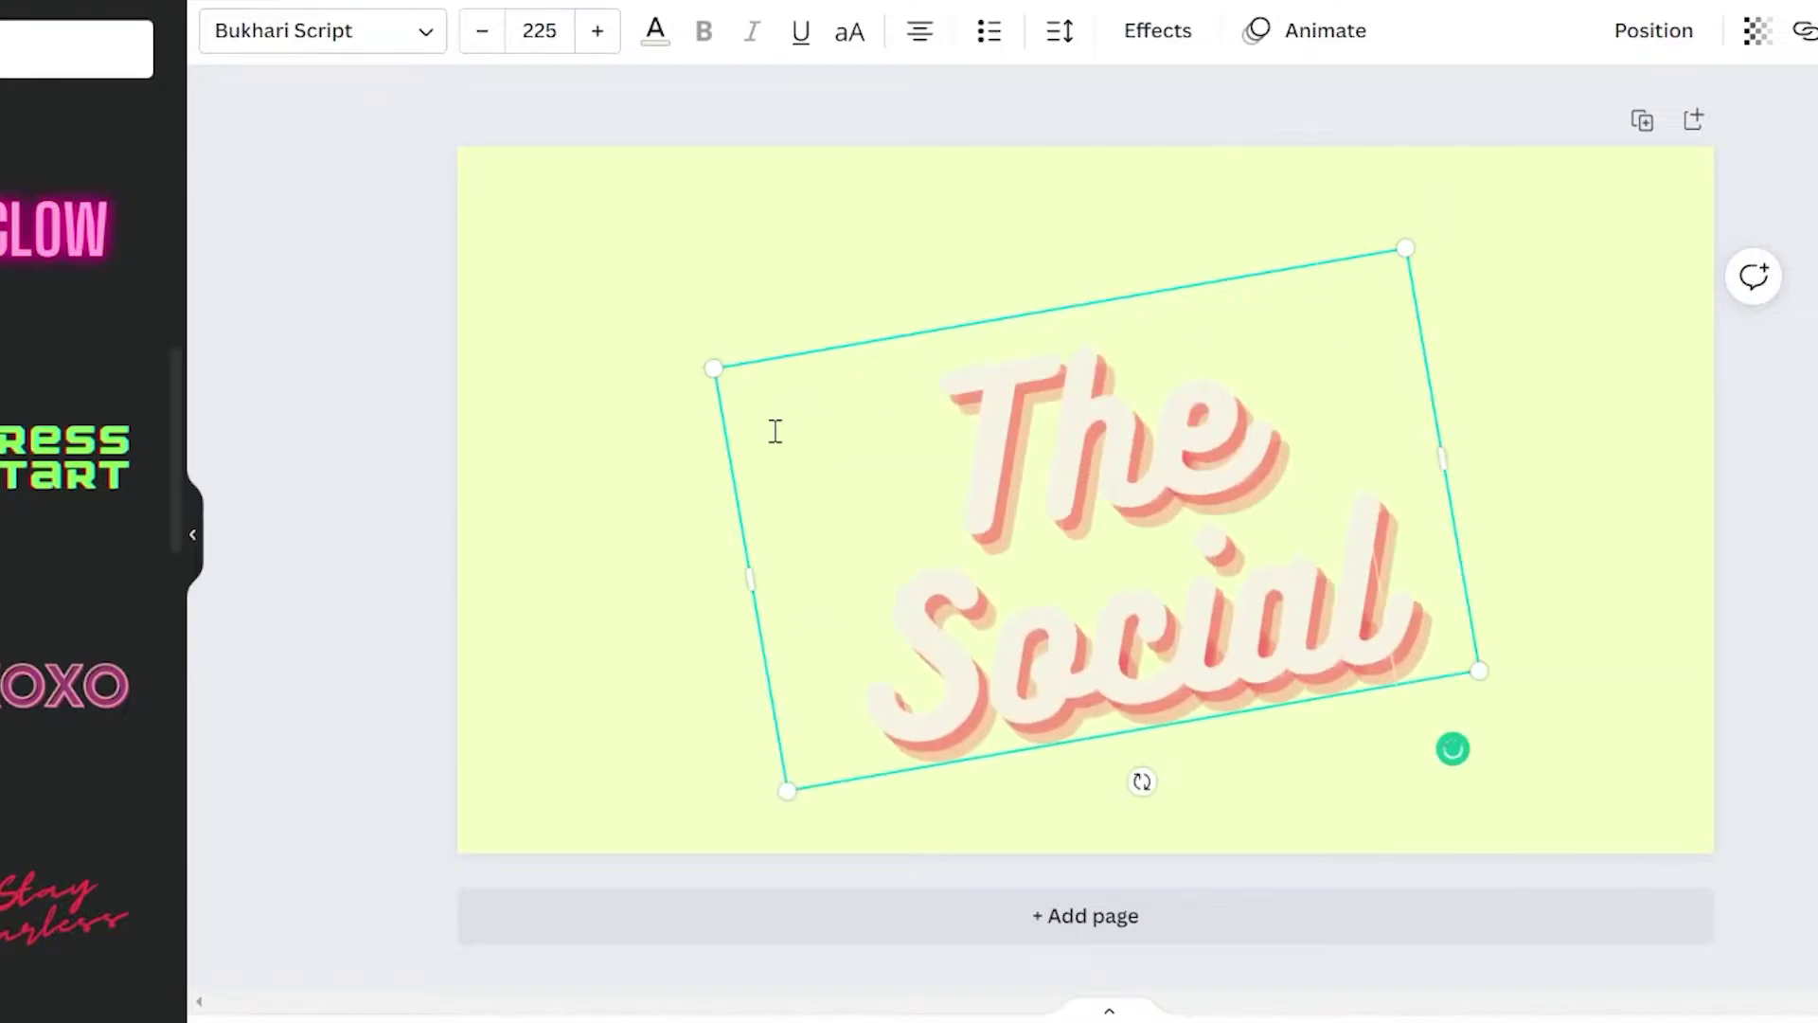
- Widen the title's text box in both directions and set its font size to 150 so it fits on one line
key(ctrl+shift+Left)
key(ctrl+shift+Left)
drag(766, 676, 611, 703)
drag(1467, 555, 1799, 488)
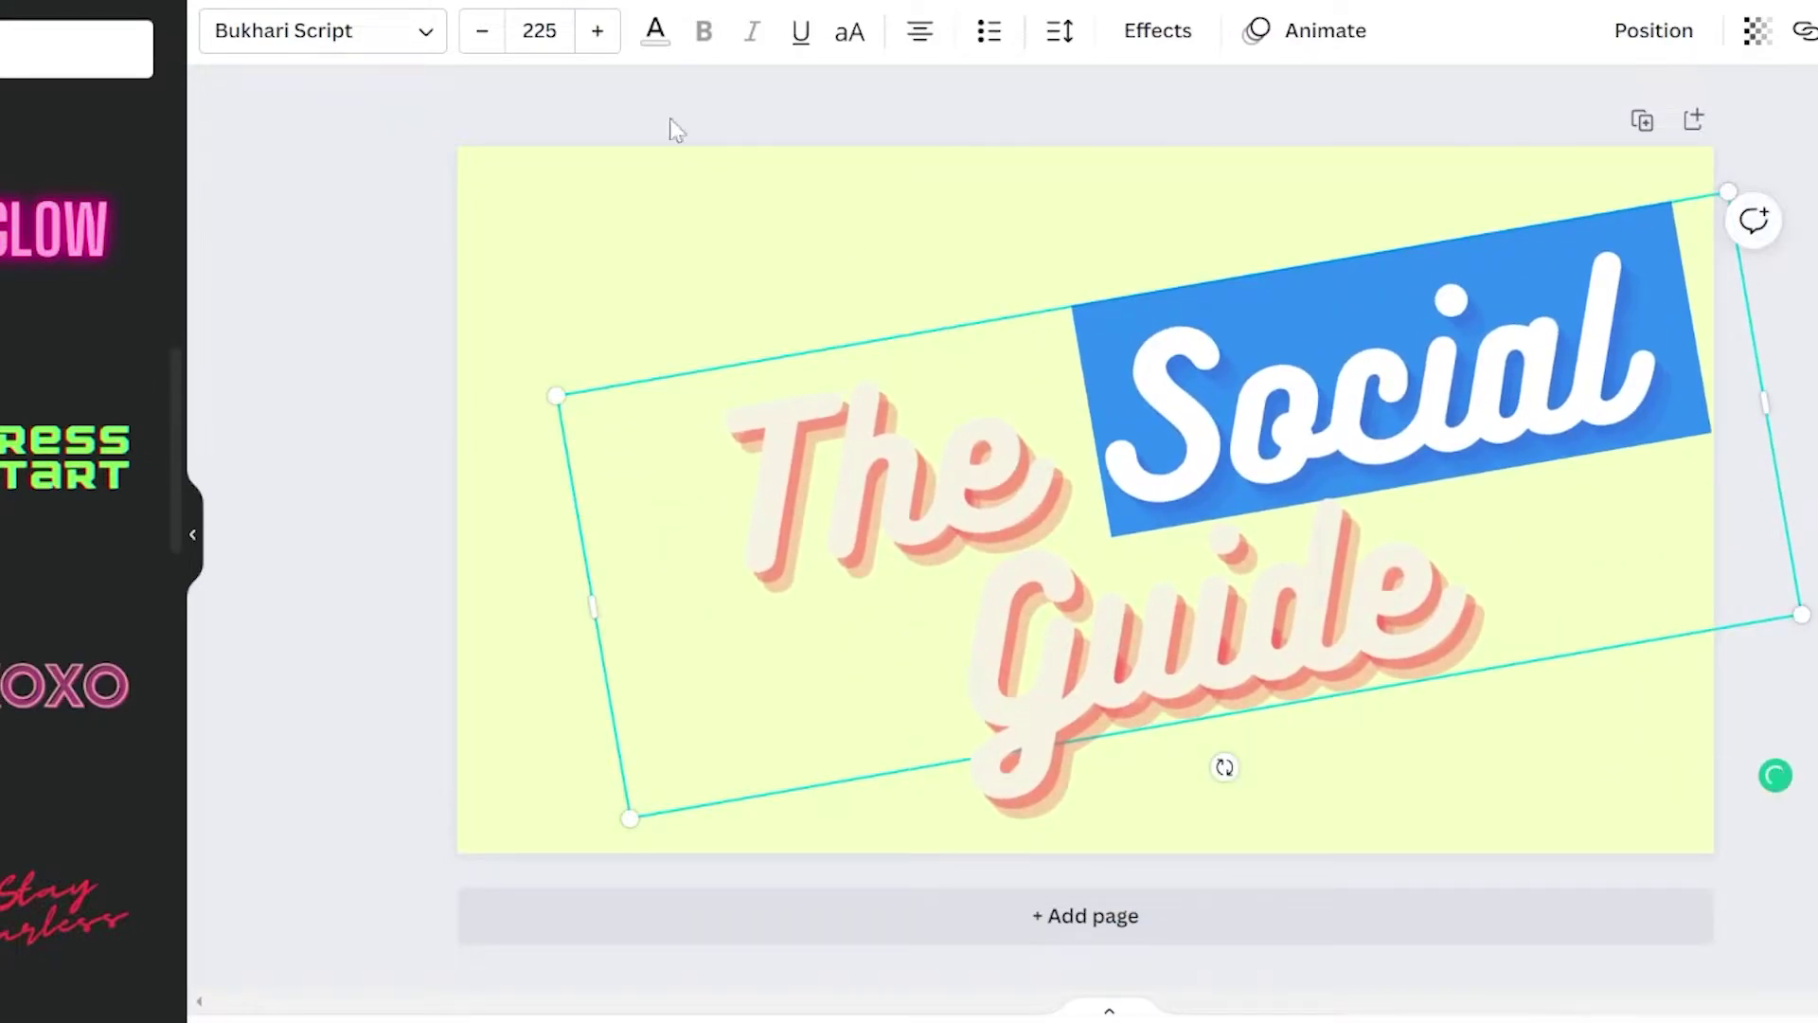
click(558, 34)
text(150)
key(Return)
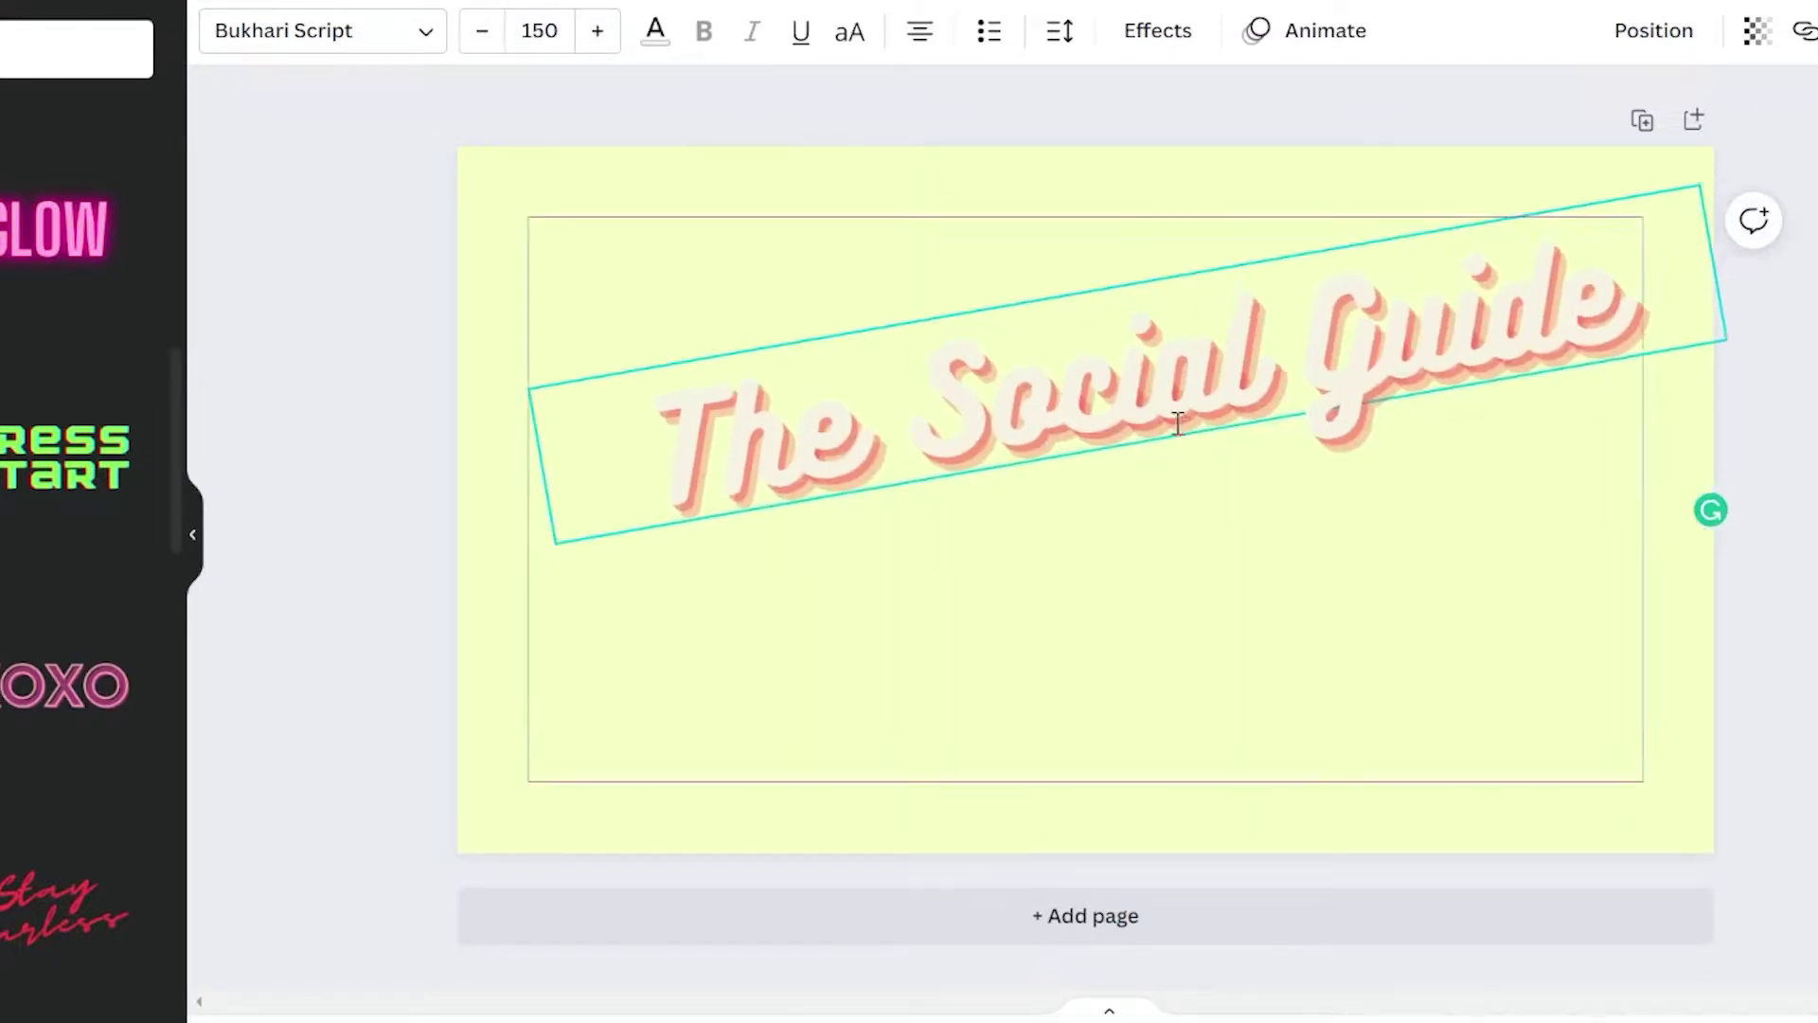
- Move the title up to the upper part of the page and straighten its rotation to 0°
drag(1177, 423, 1157, 345)
mouse_move(1110, 411)
mouse_down()
mouse_move(1075, 394)
mouse_move(1088, 413)
mouse_up()
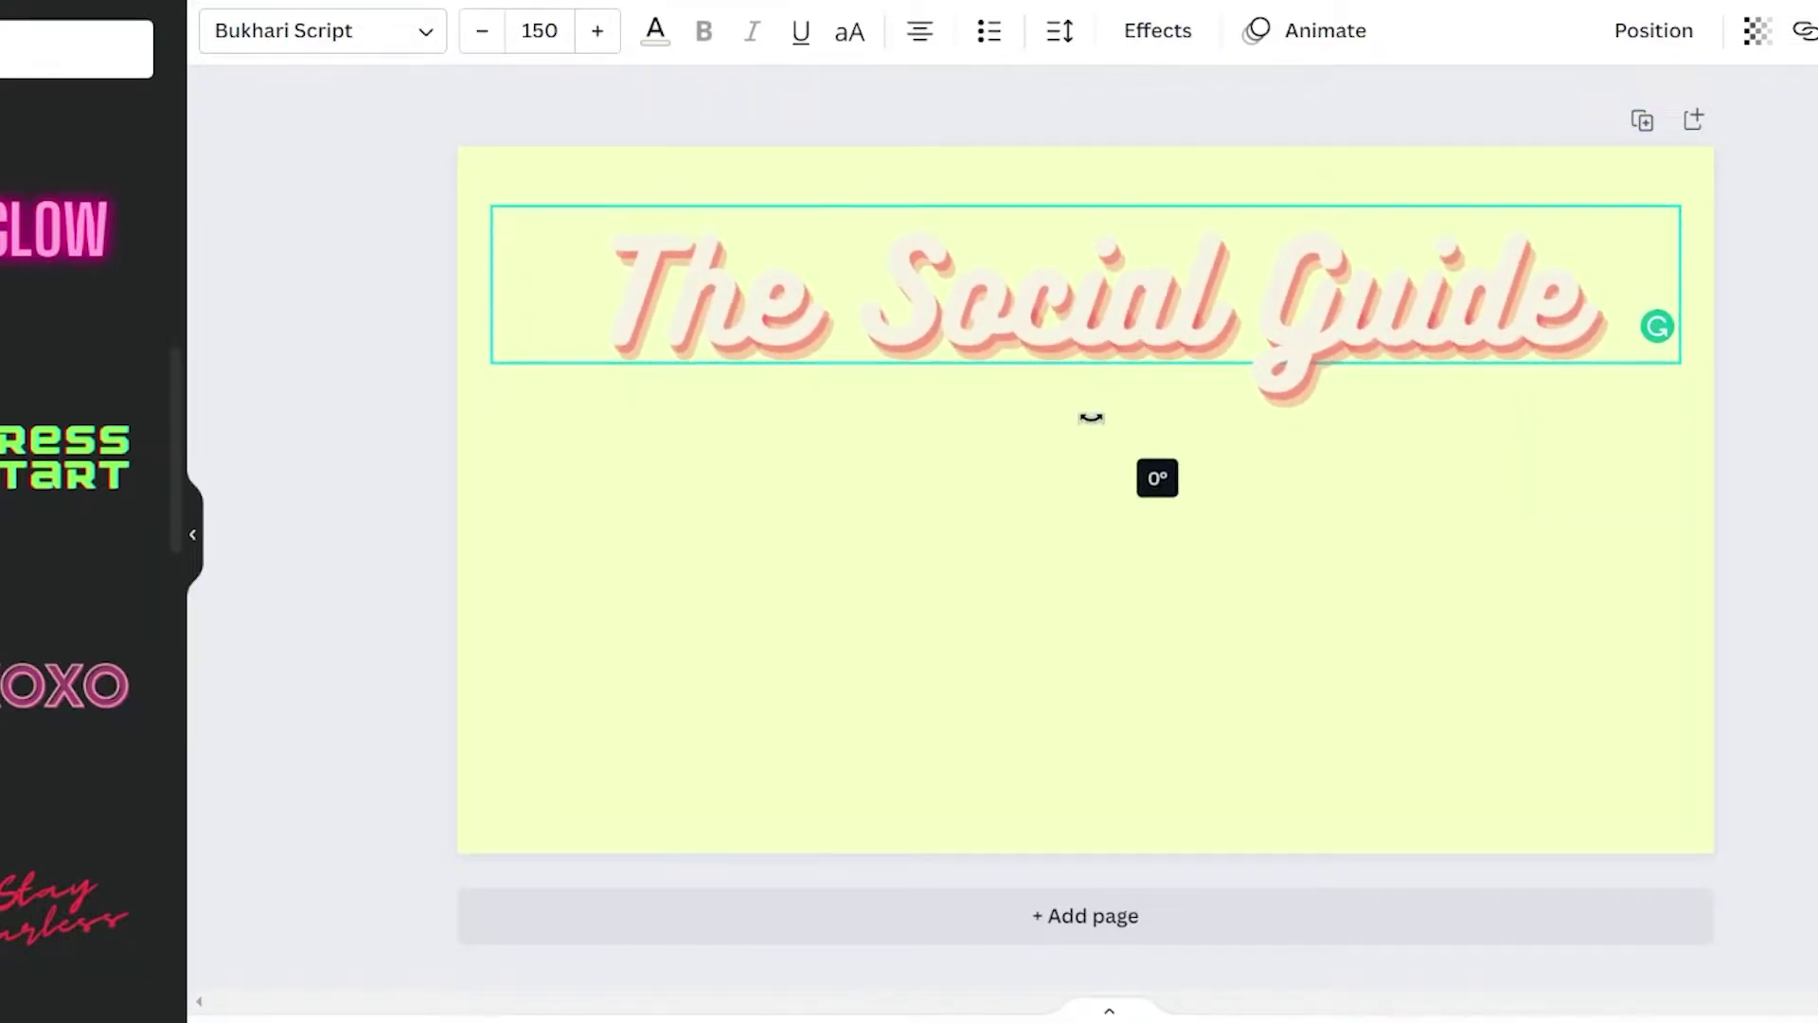
click(1790, 491)
- Align the "The Social Guide" title to the horizontal center and the top of the page
click(1486, 355)
drag(1438, 313, 1458, 410)
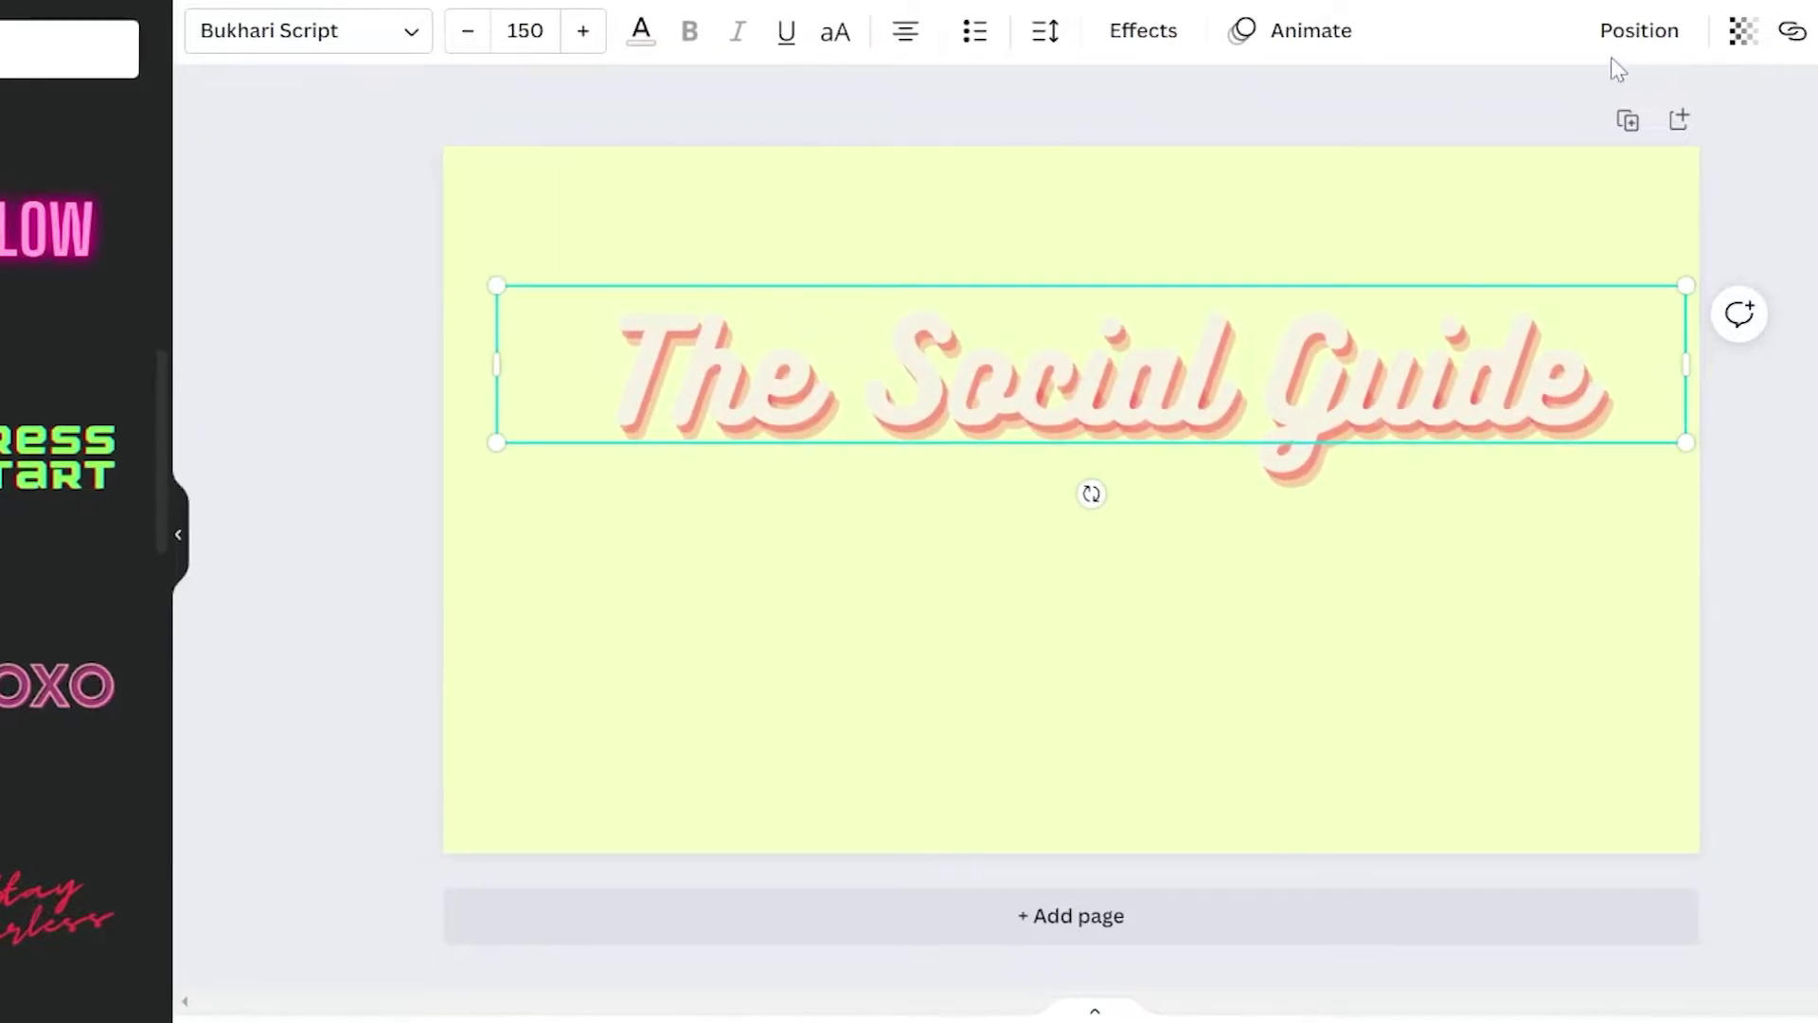
click(1638, 38)
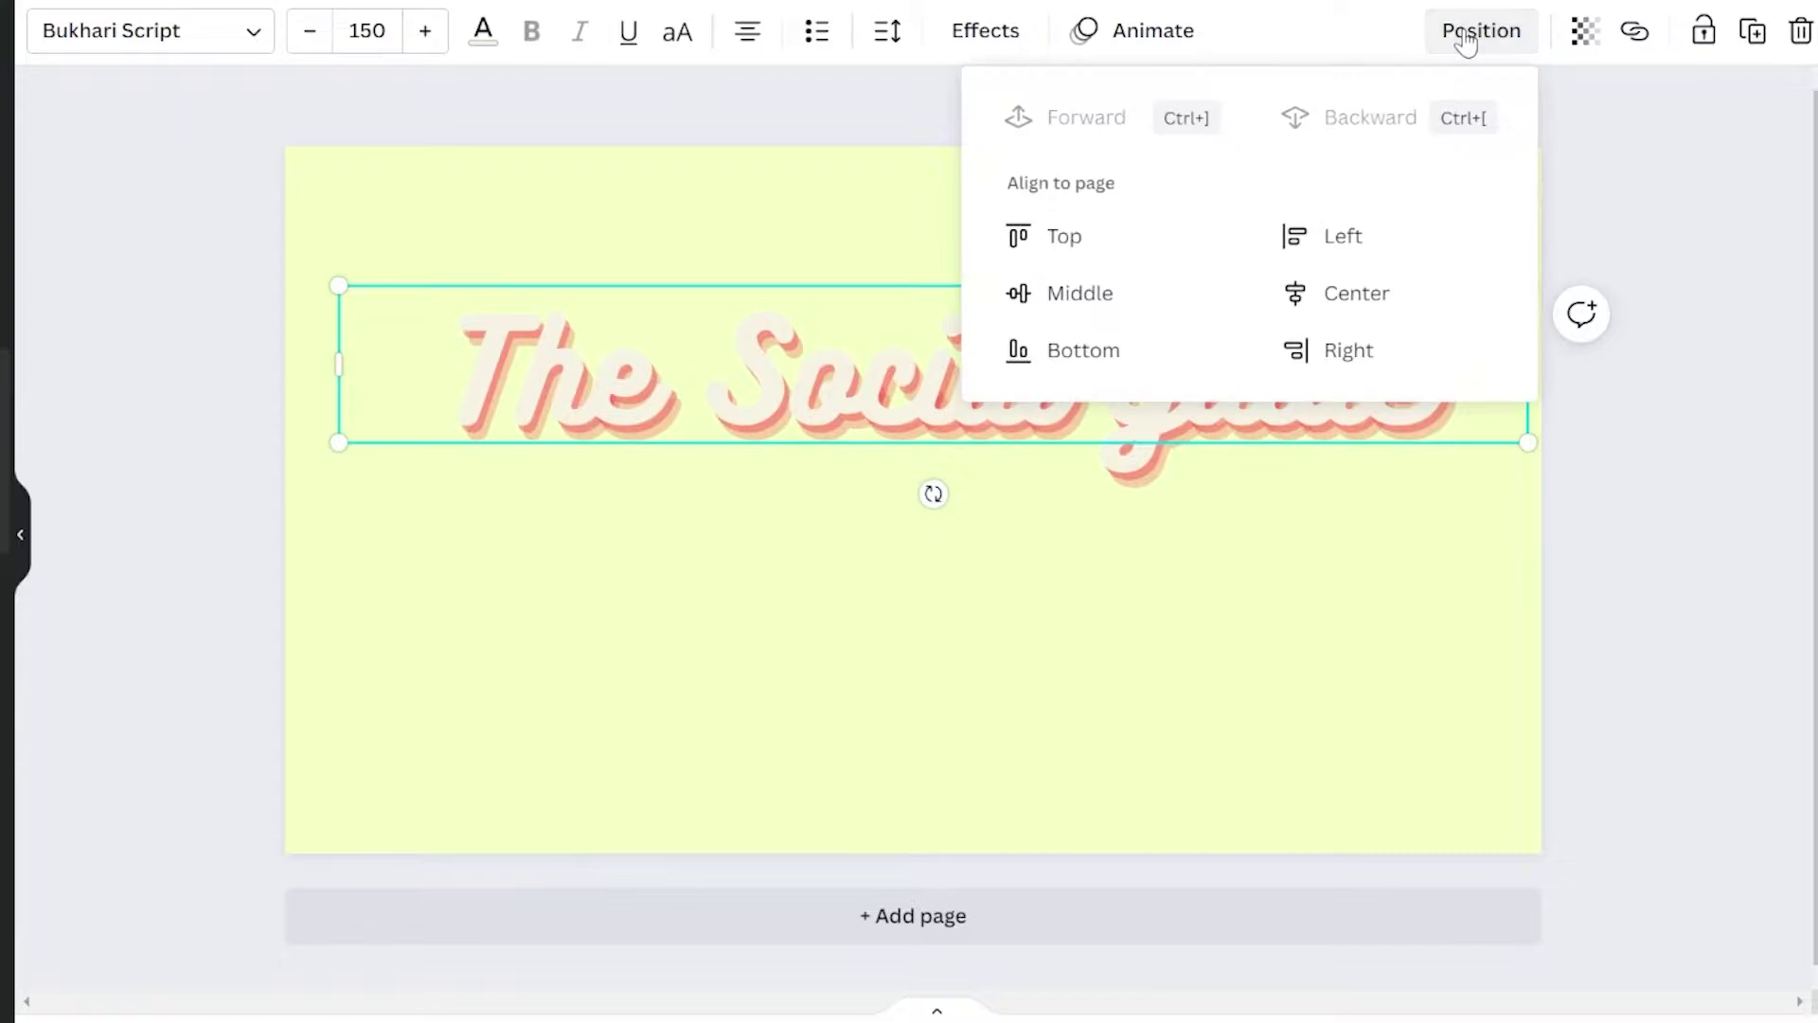
click(1305, 297)
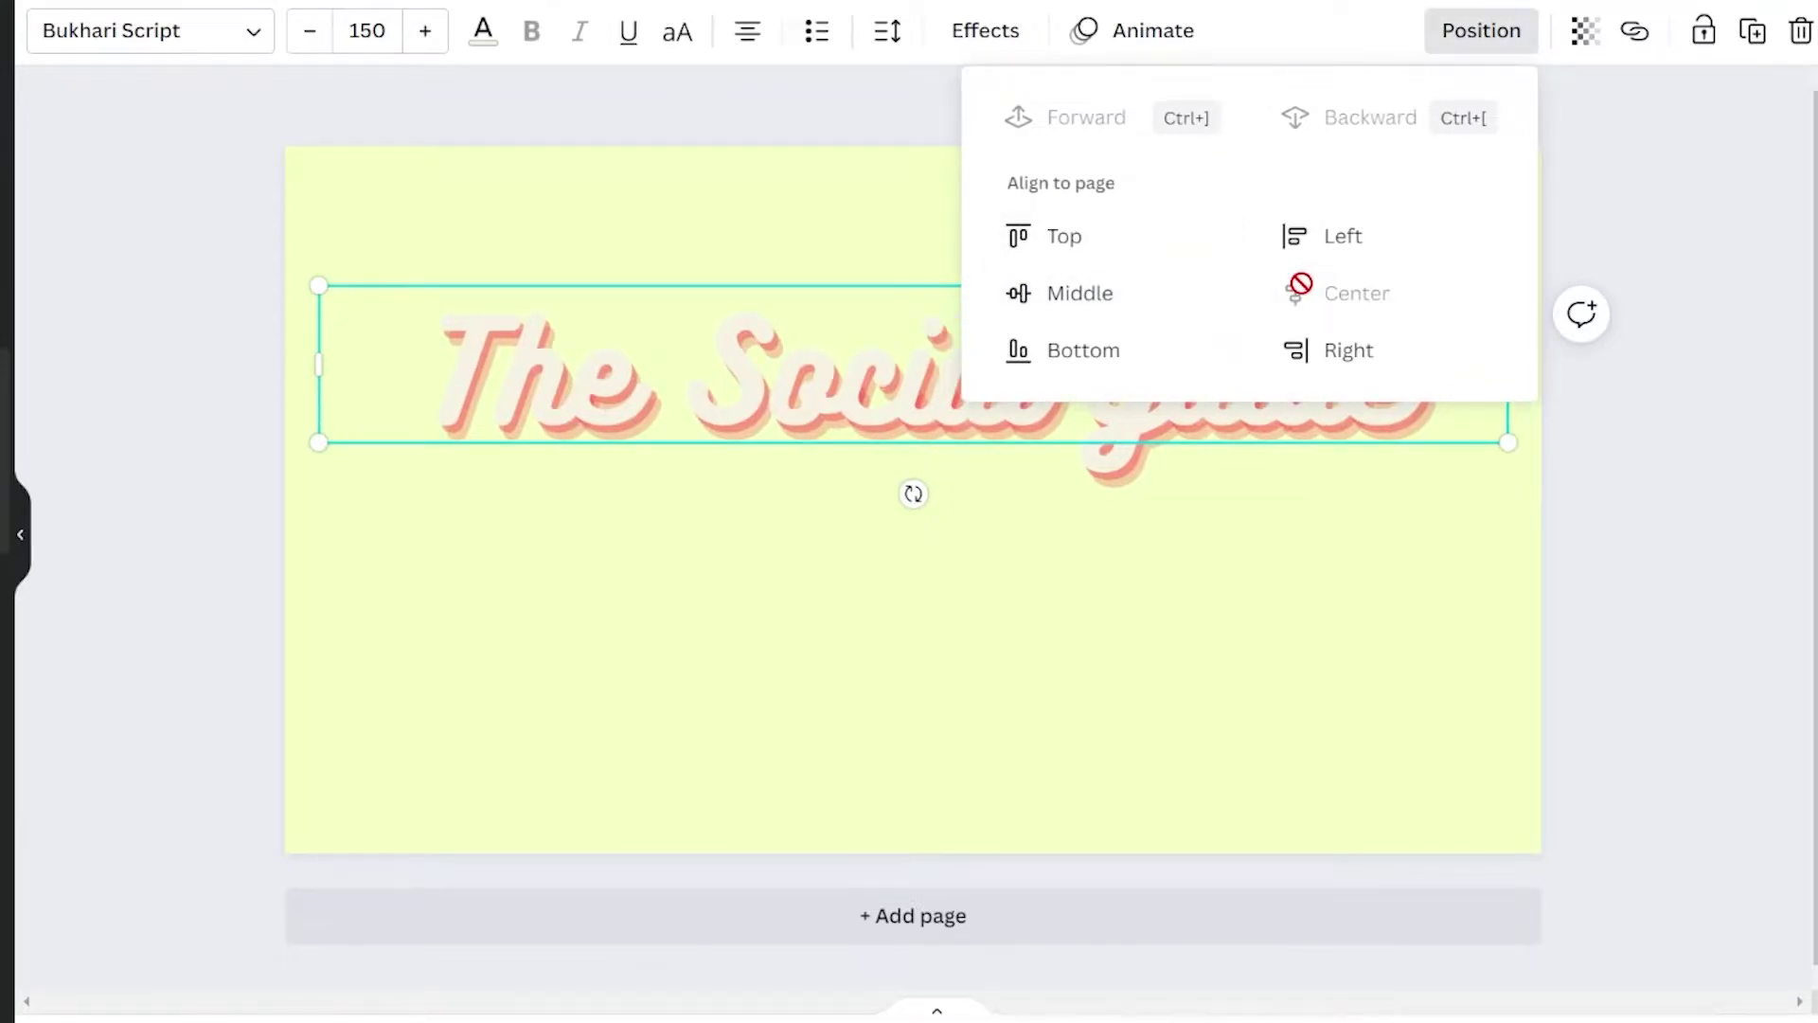
click(1031, 303)
click(1071, 245)
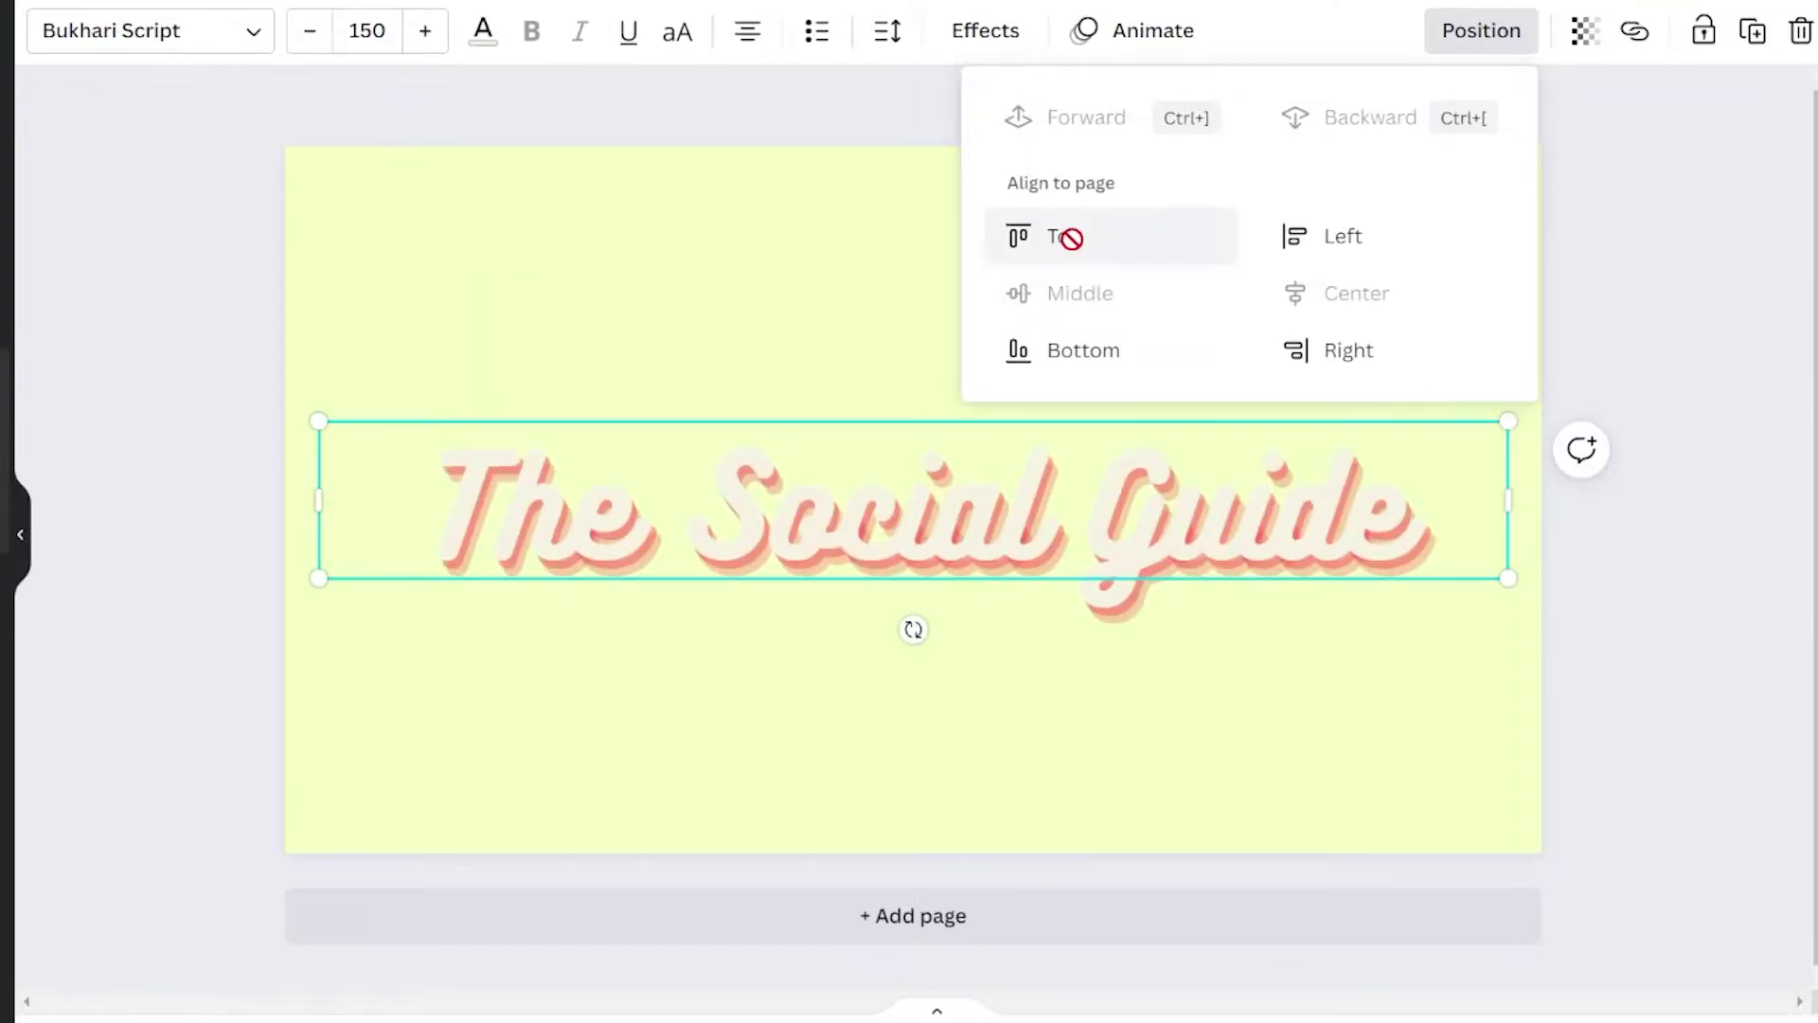
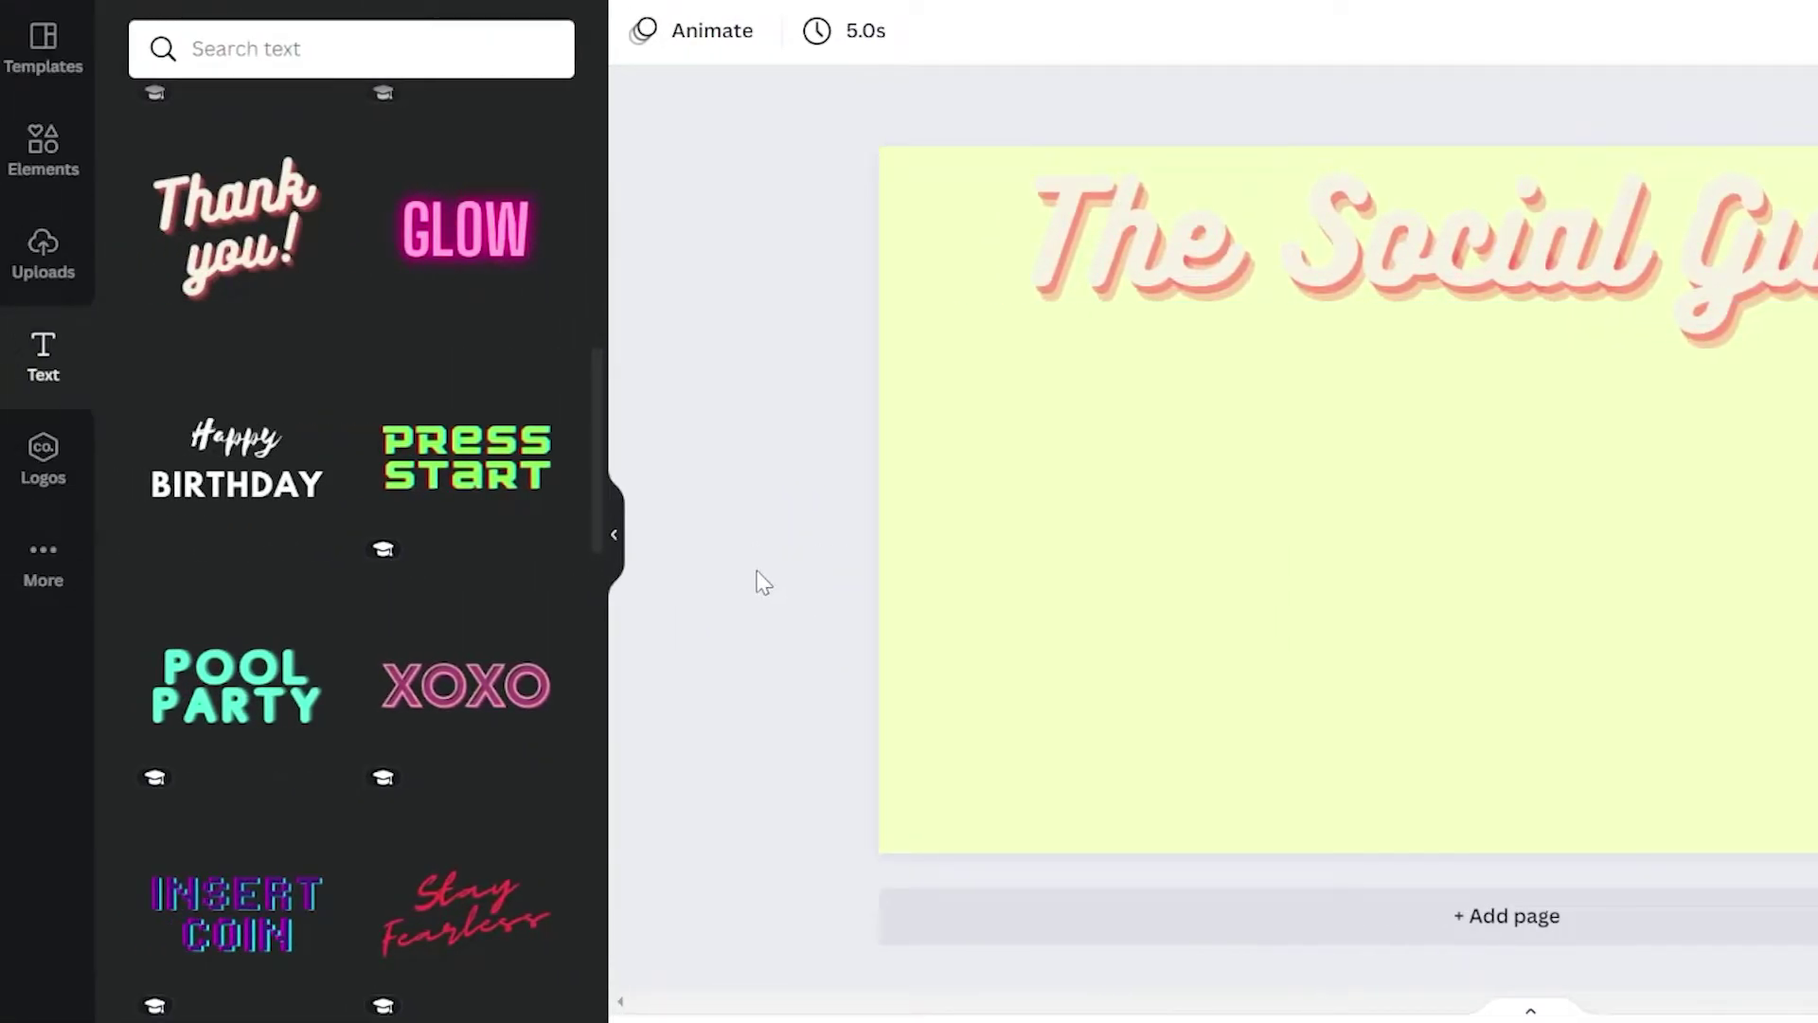
- Search the elements for "youtube" and look through the matching graphics, videos and photos
click(44, 180)
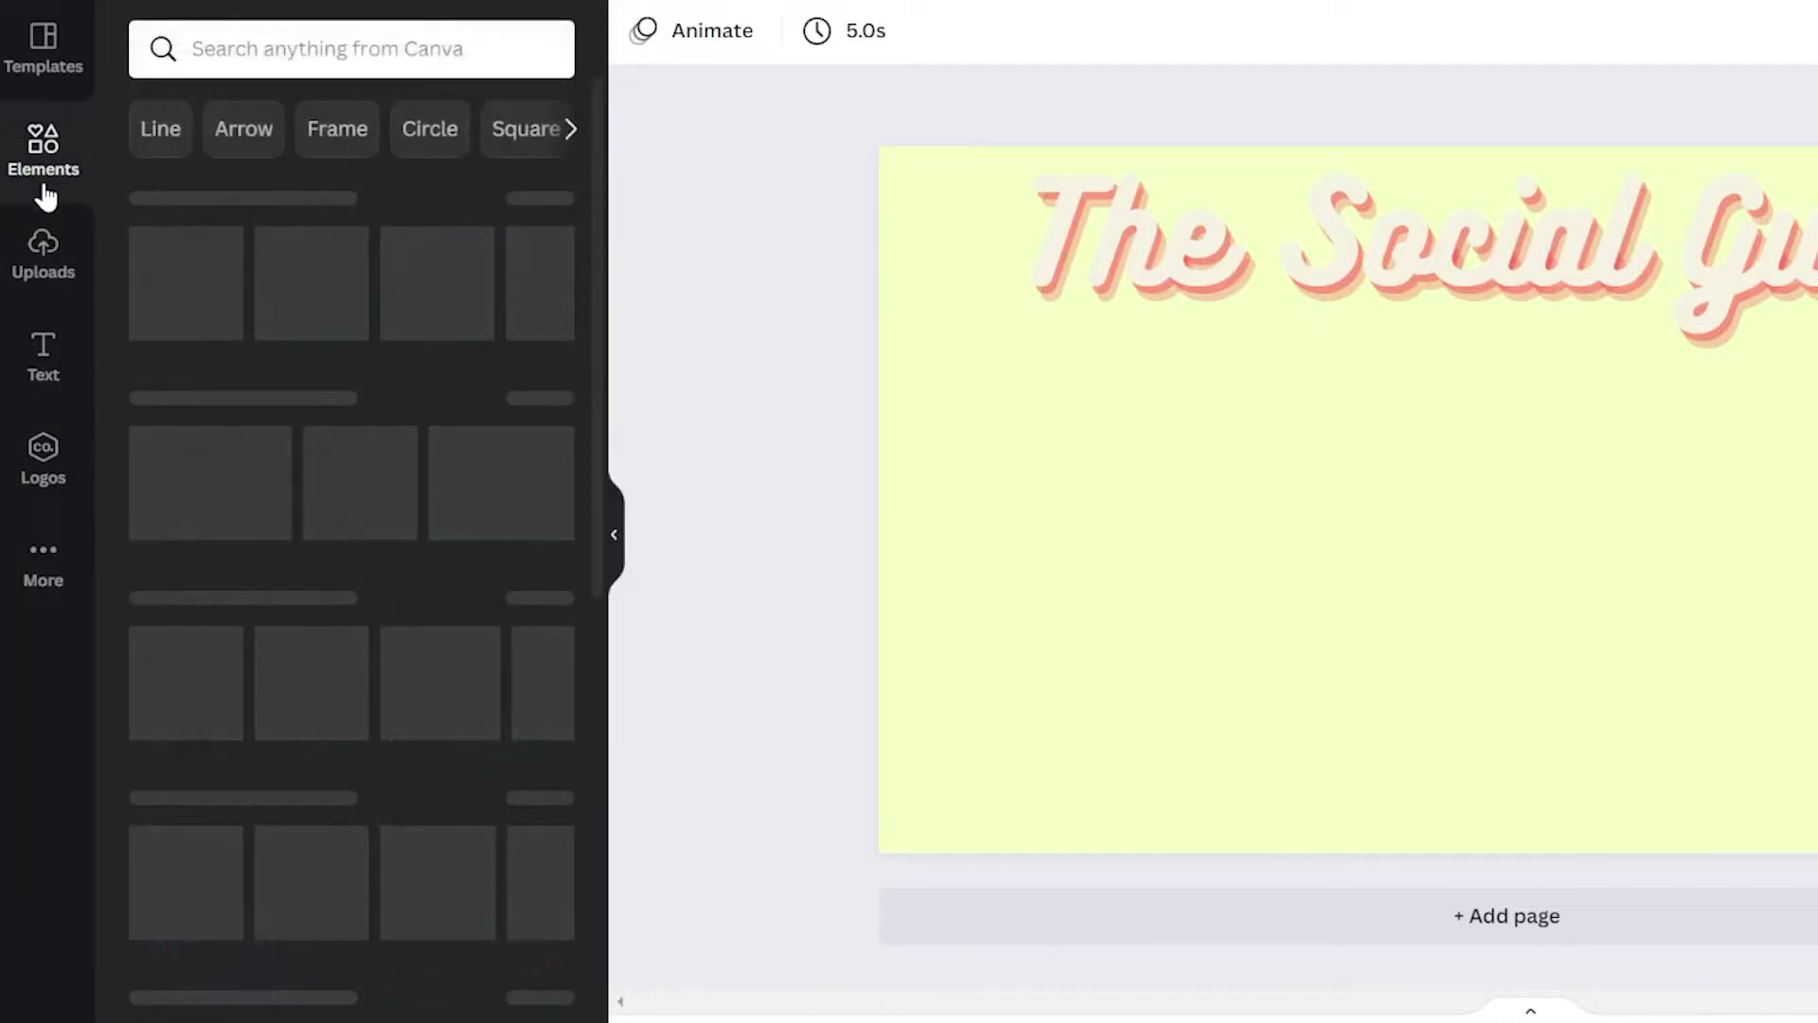
click(393, 43)
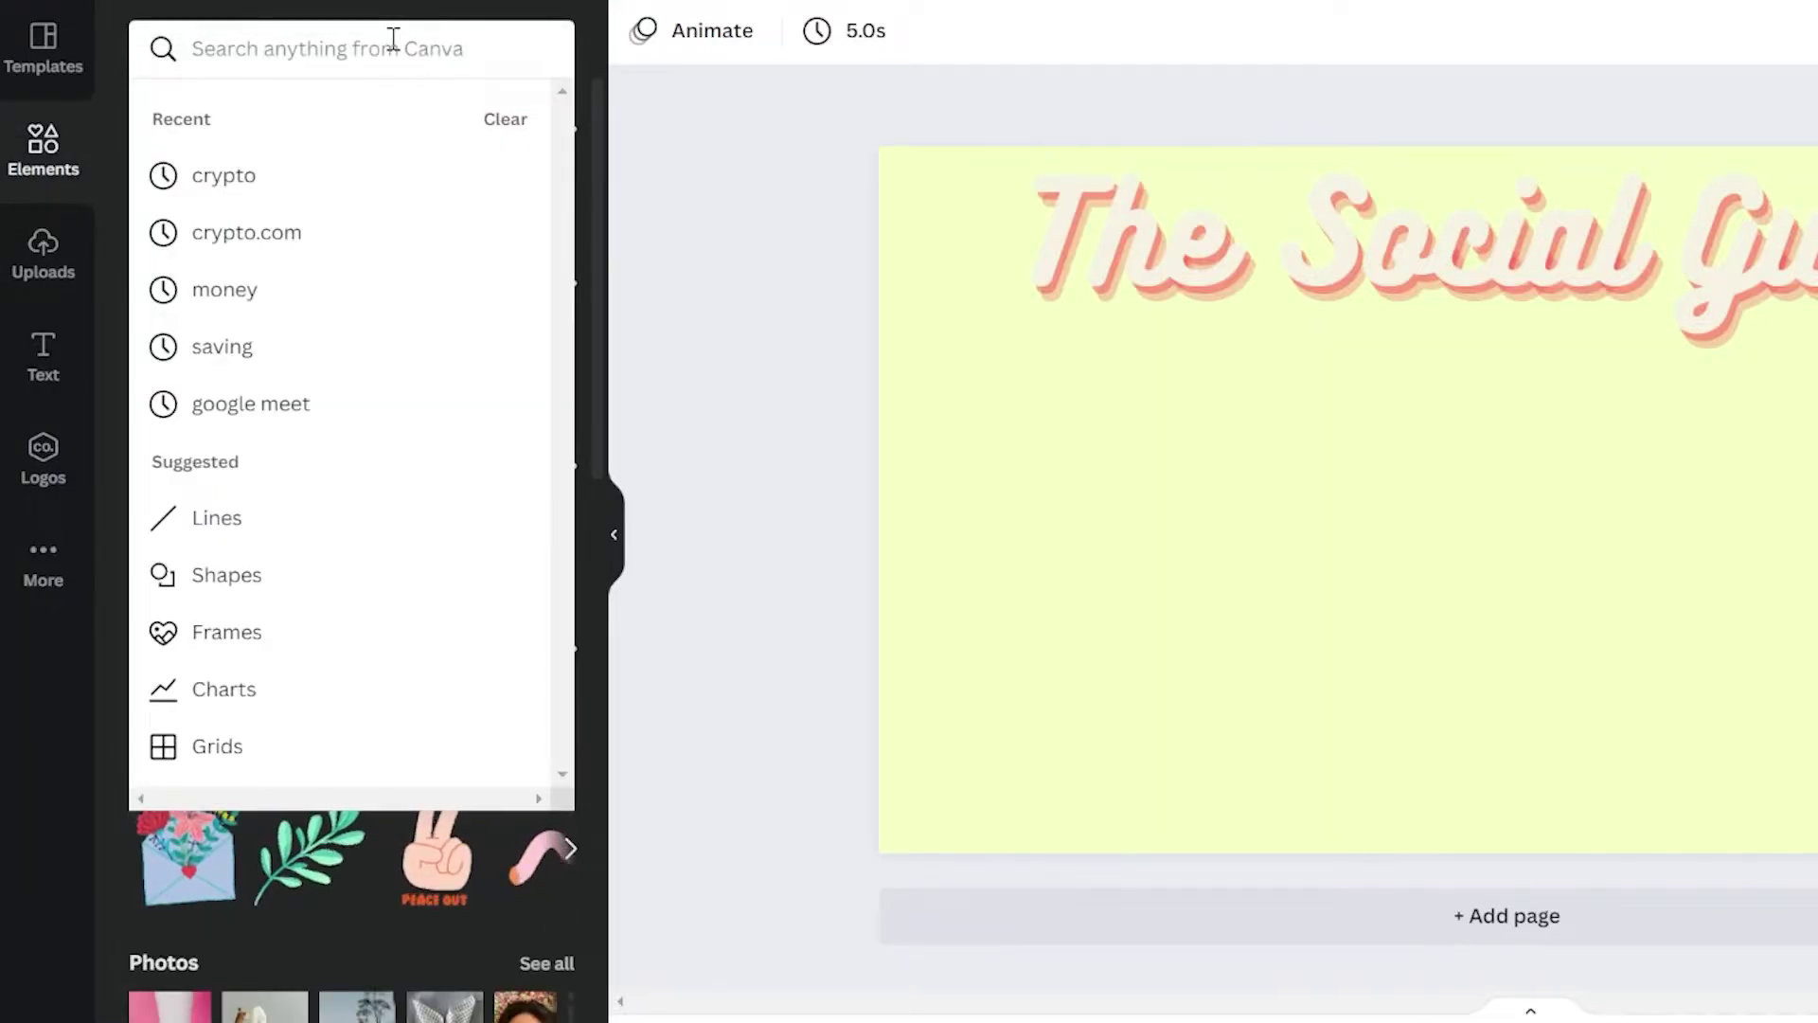
text(youtube)
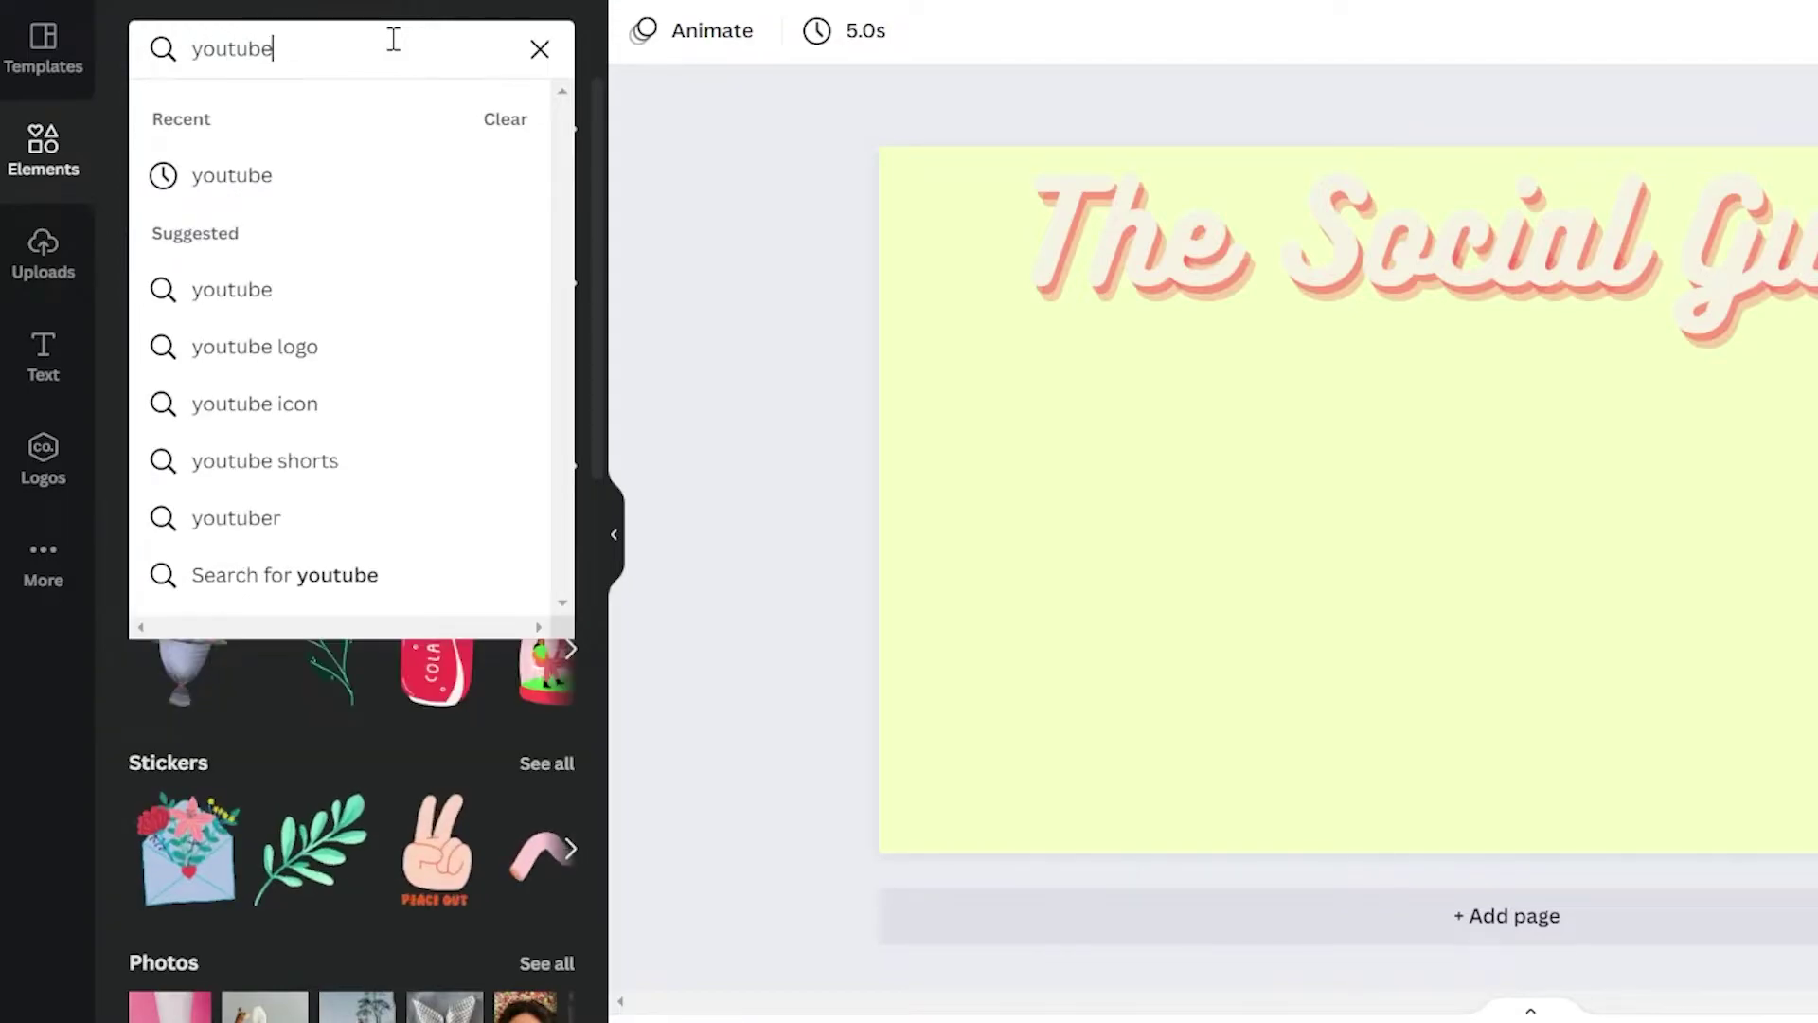
key(Return)
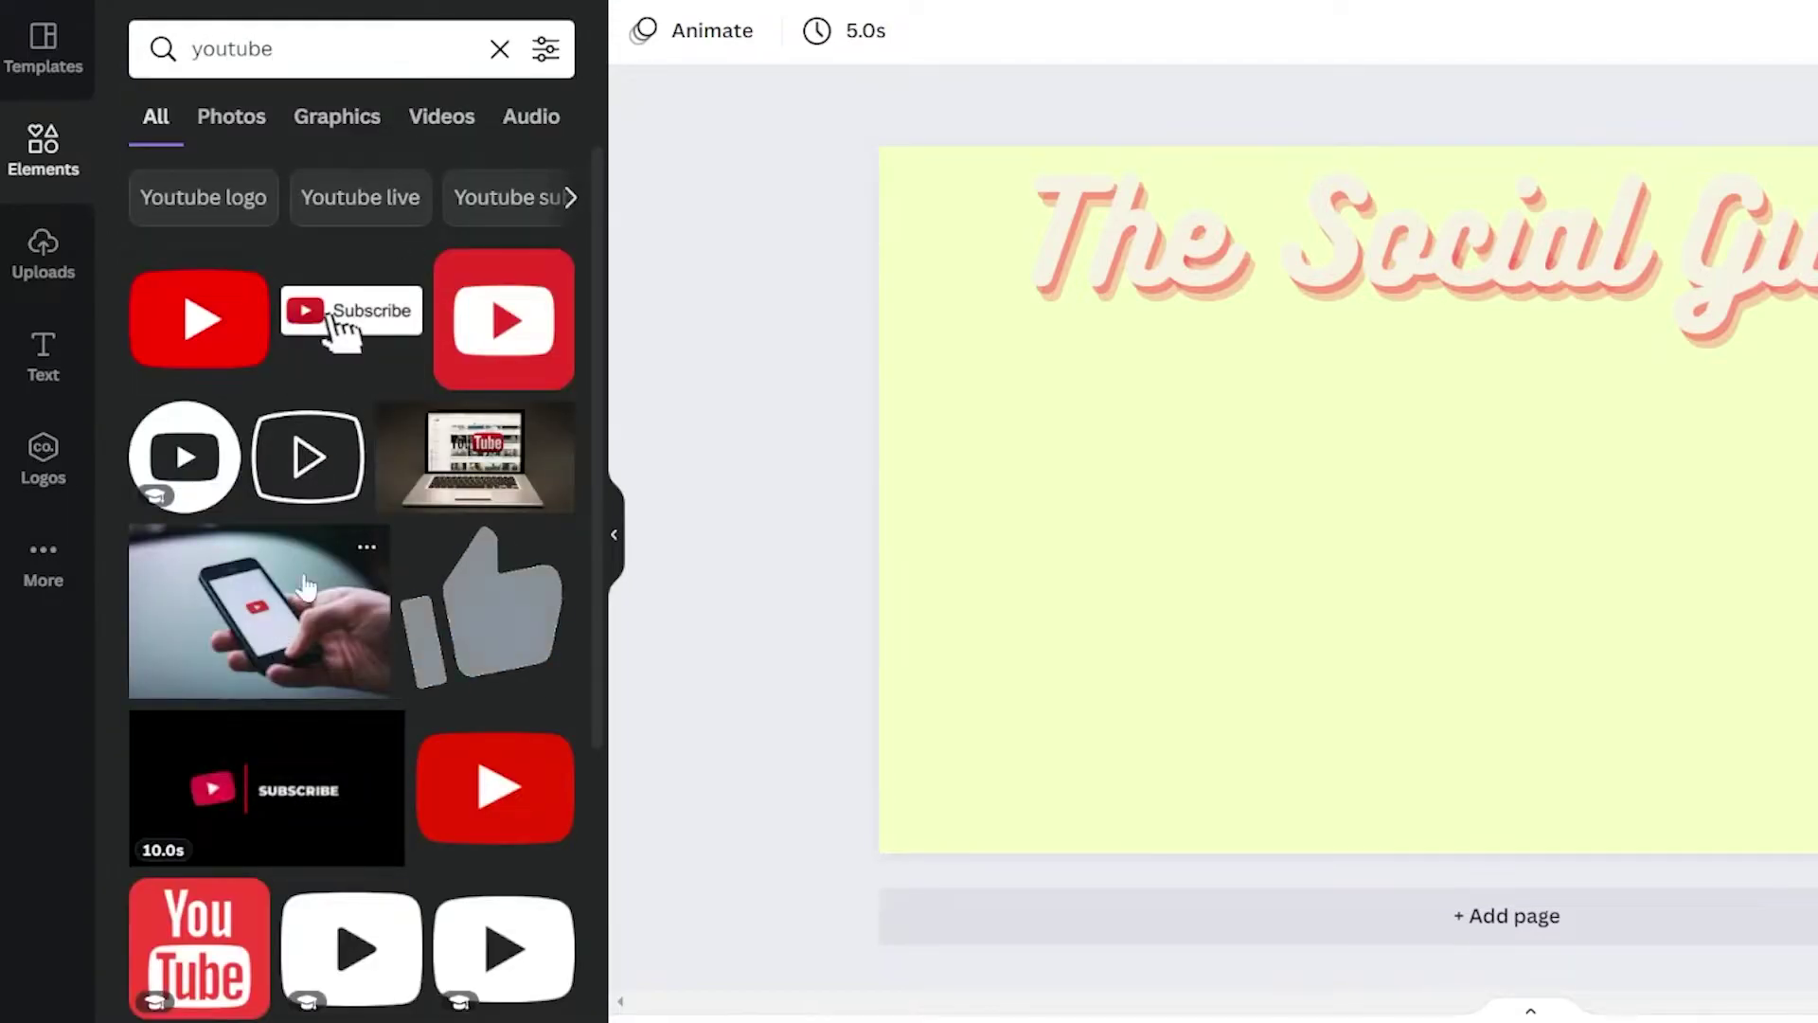
click(227, 126)
click(370, 132)
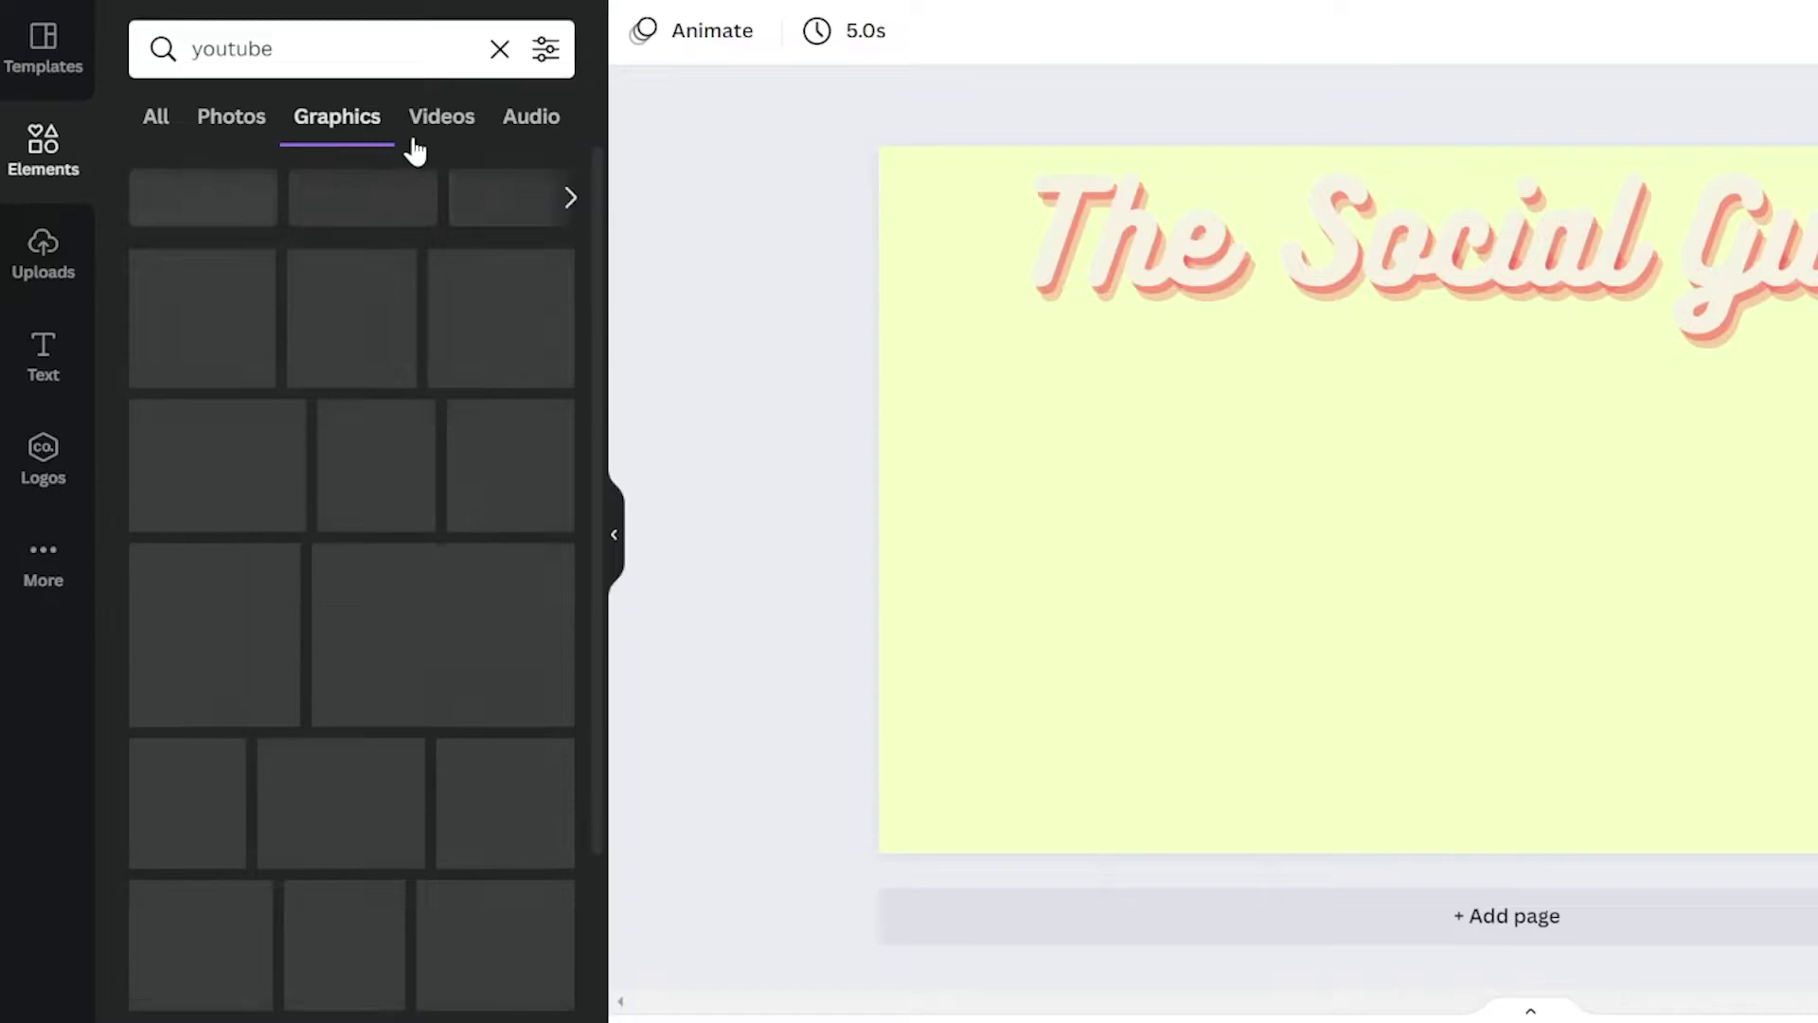
click(428, 142)
click(262, 119)
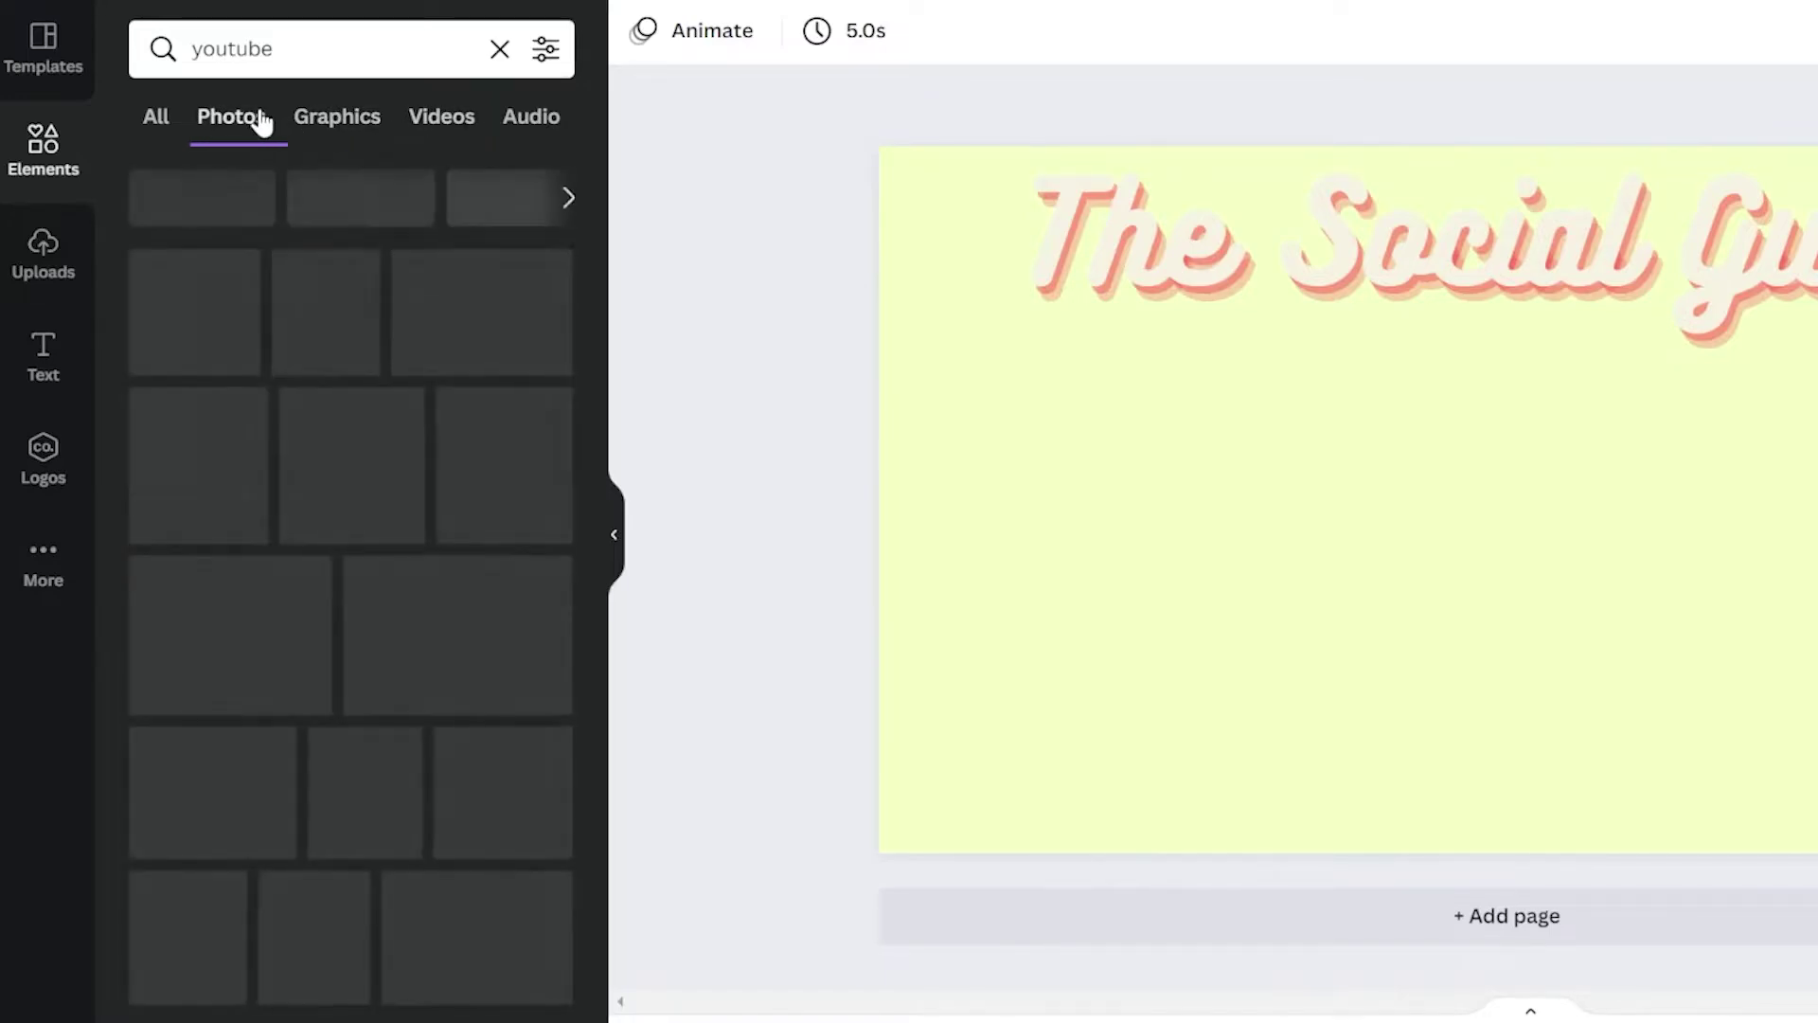
scroll(459, 568, down, 3)
scroll(446, 539, up, 3)
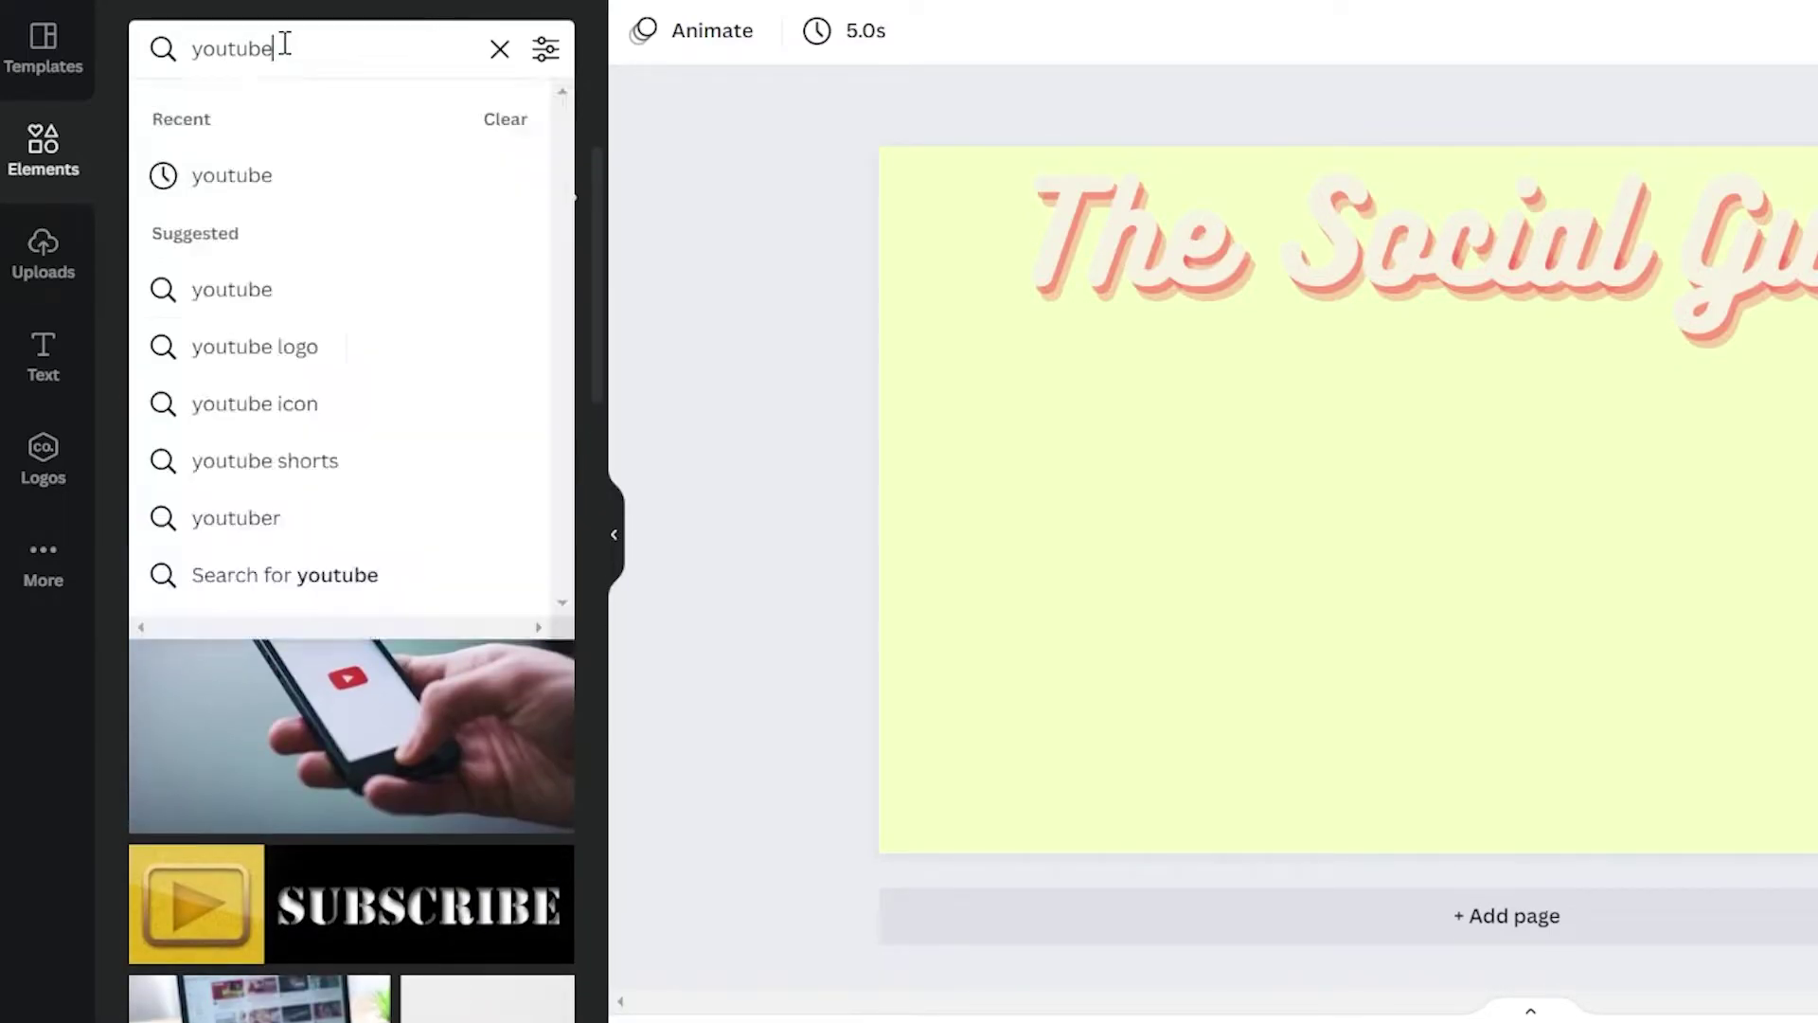
- Search the photos for "businessman" and add the one of the man in a blue suit giving a thumbs-up
text(nusine)
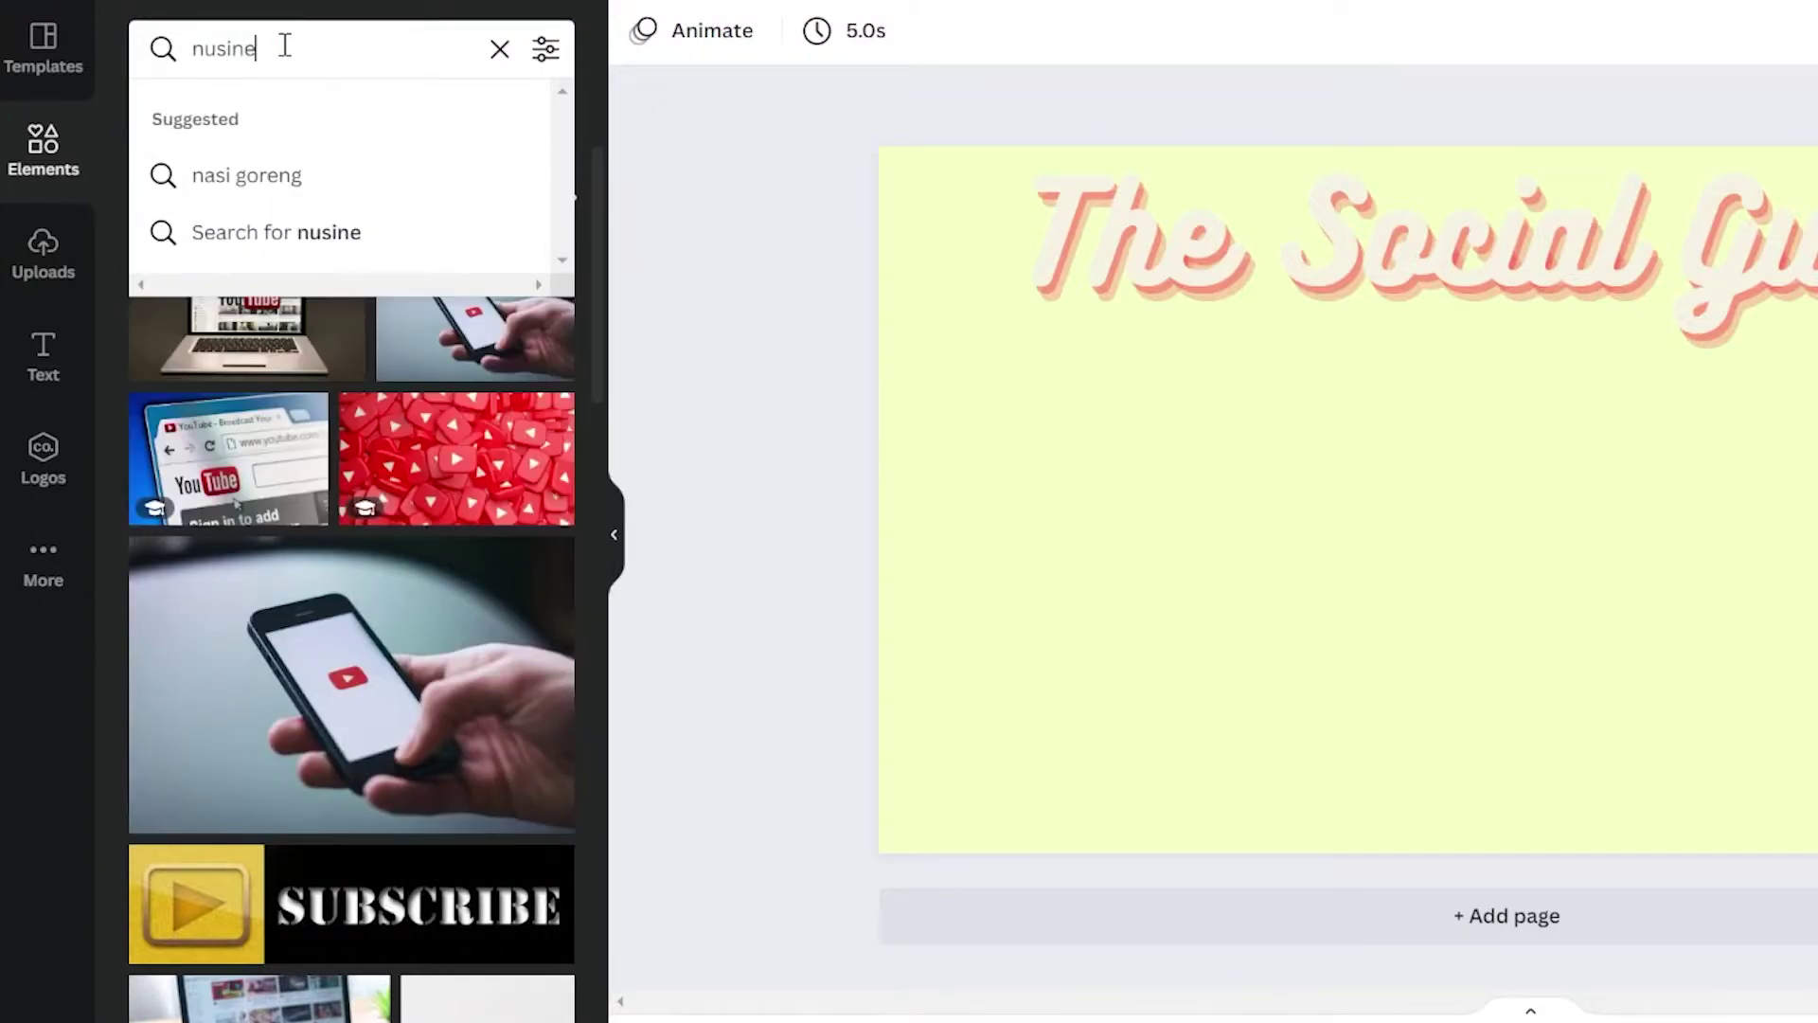
key(BackSpace)
key(BackSpace)
key(BackSpace)
key(BackSpace)
key(BackSpace)
key(BackSpace)
text(business)
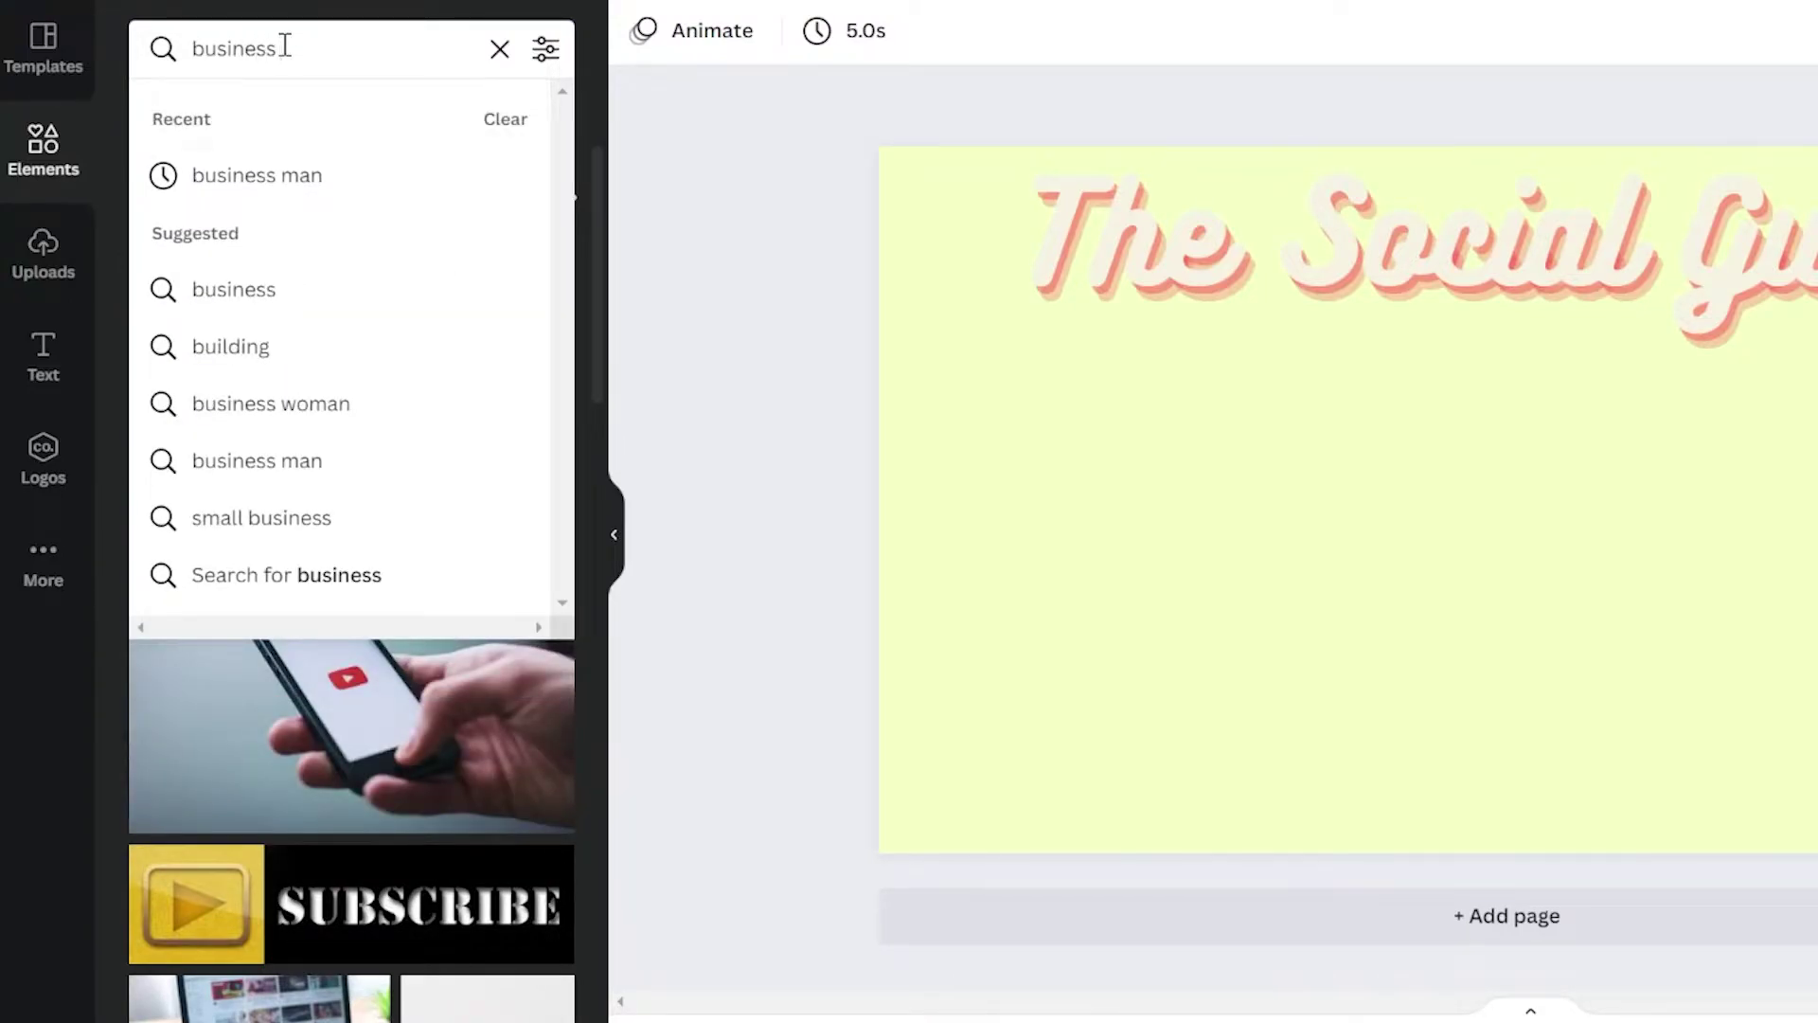
text(man)
key(Return)
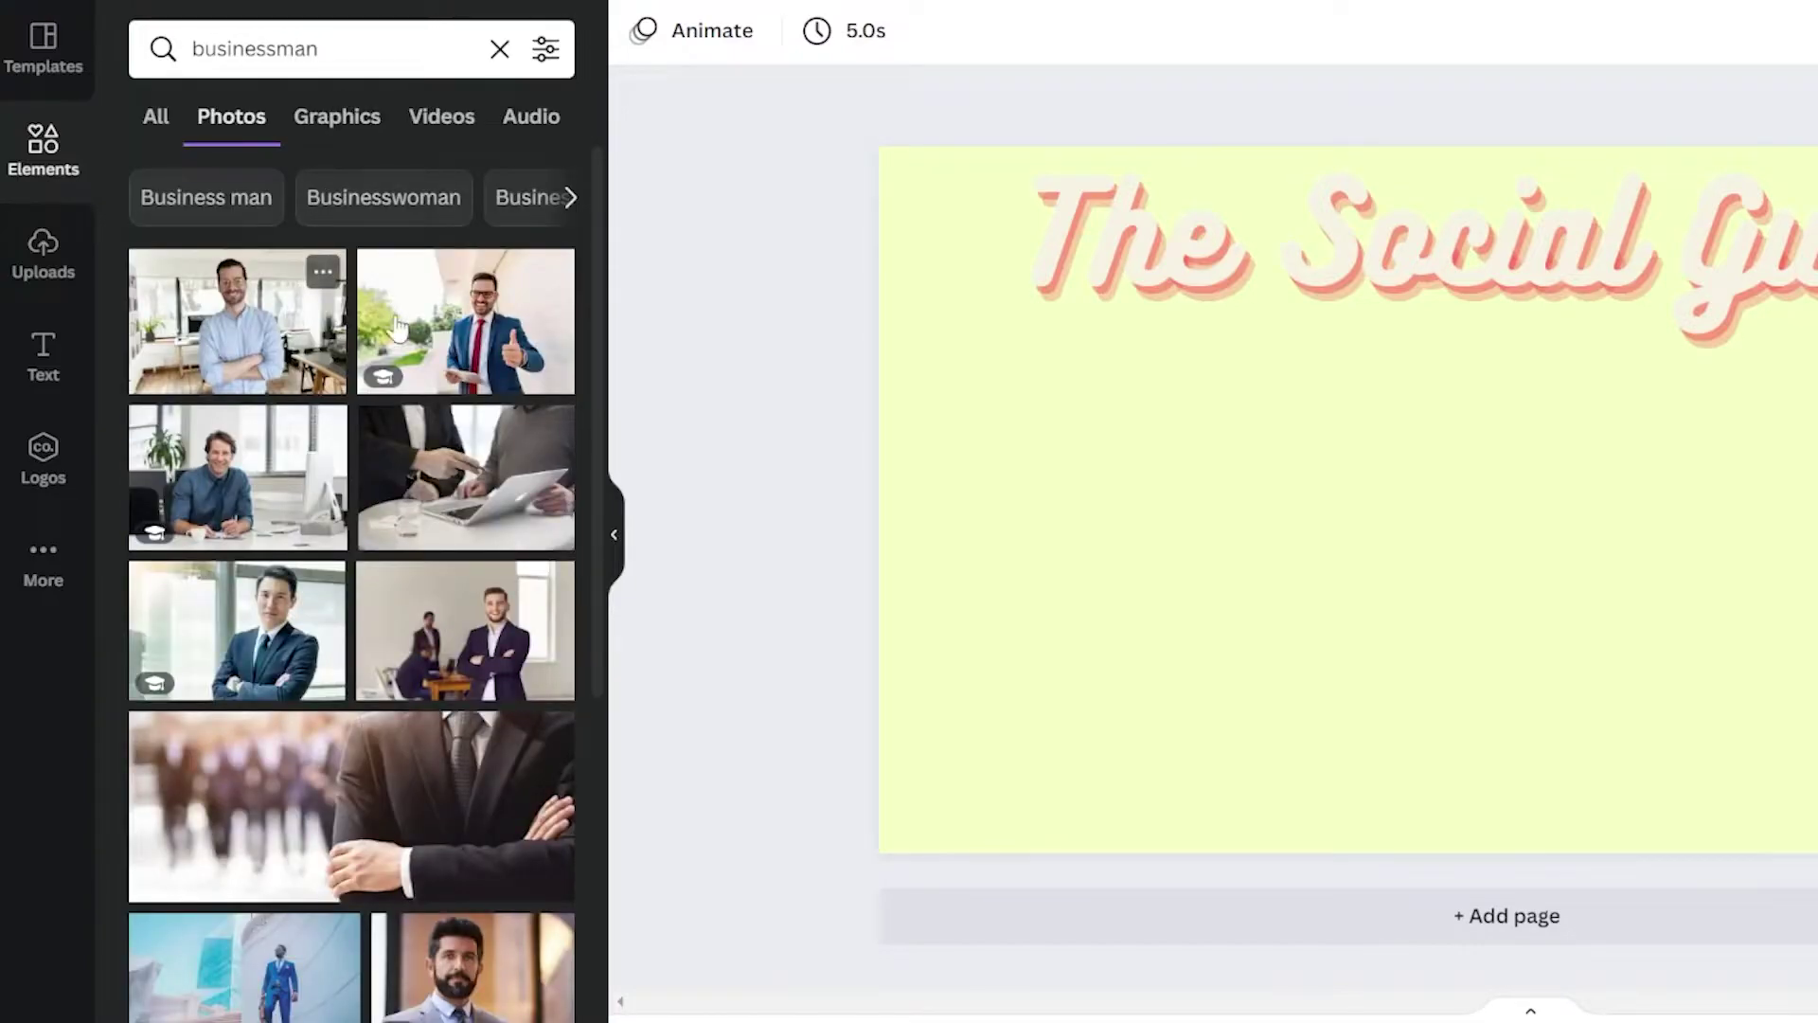
click(471, 322)
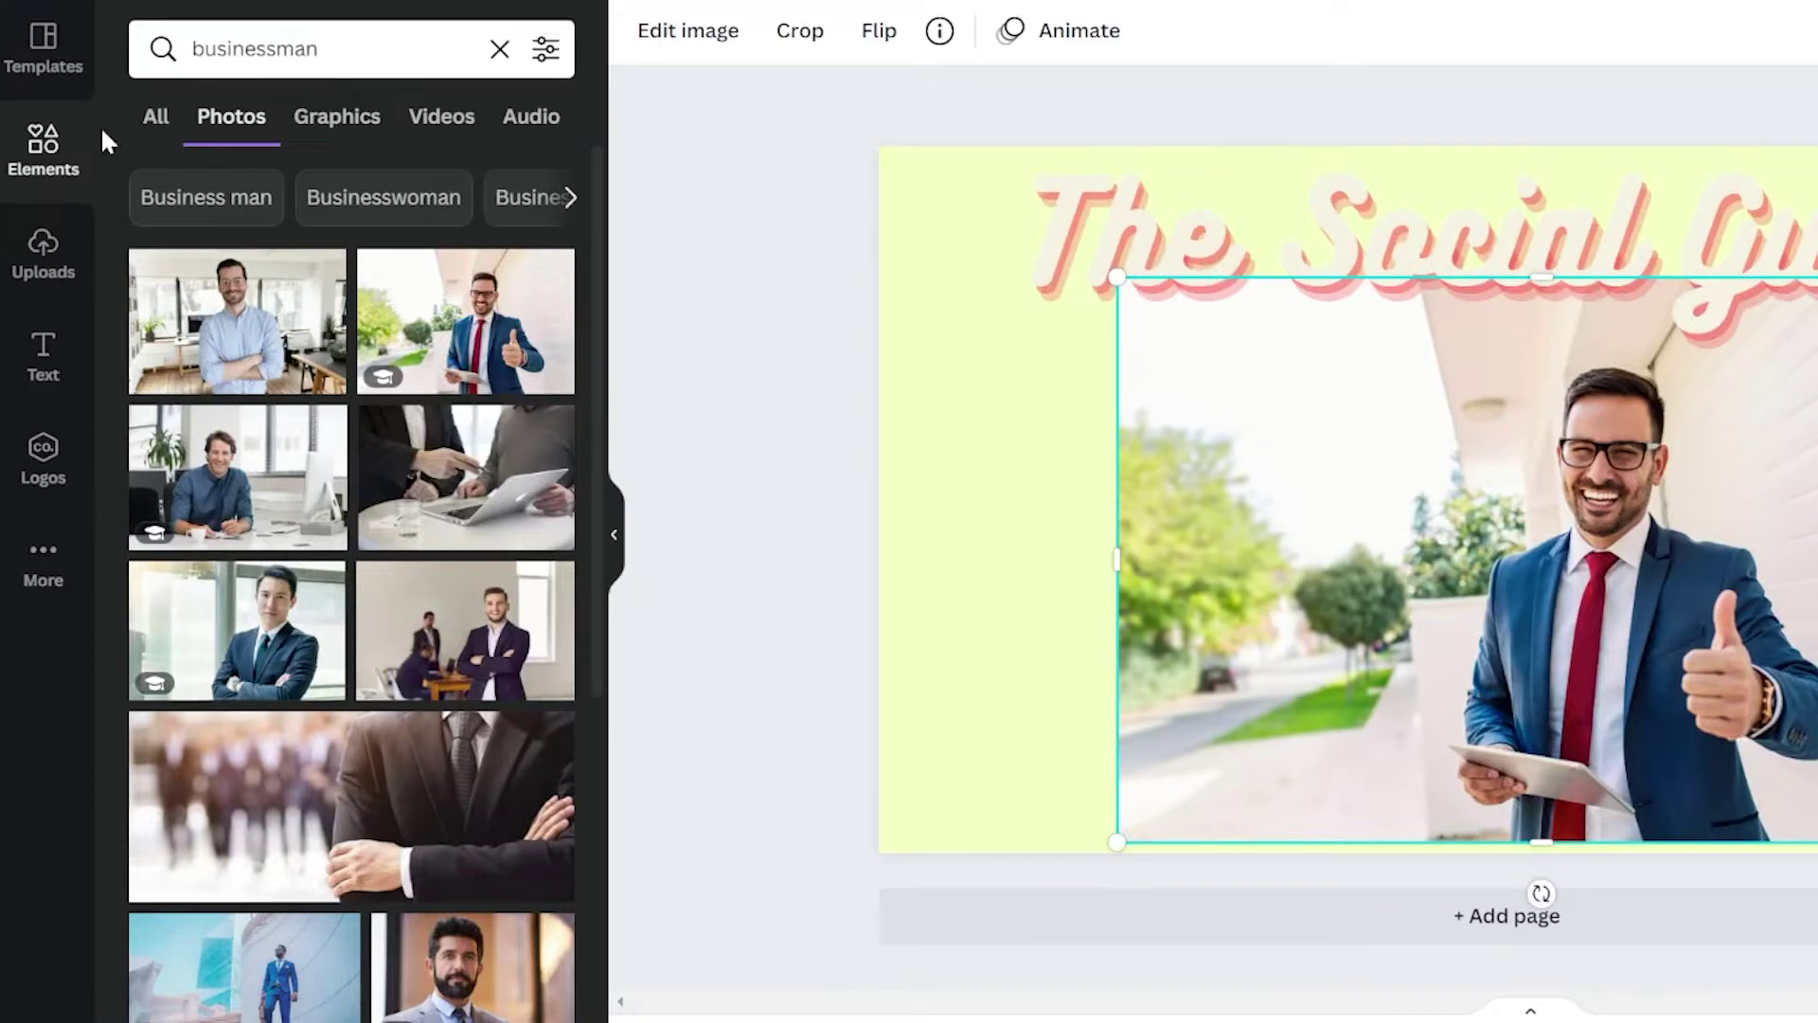
- Search the elements for "frame" and add the square frame with rounded, curved edges to the page
click(43, 173)
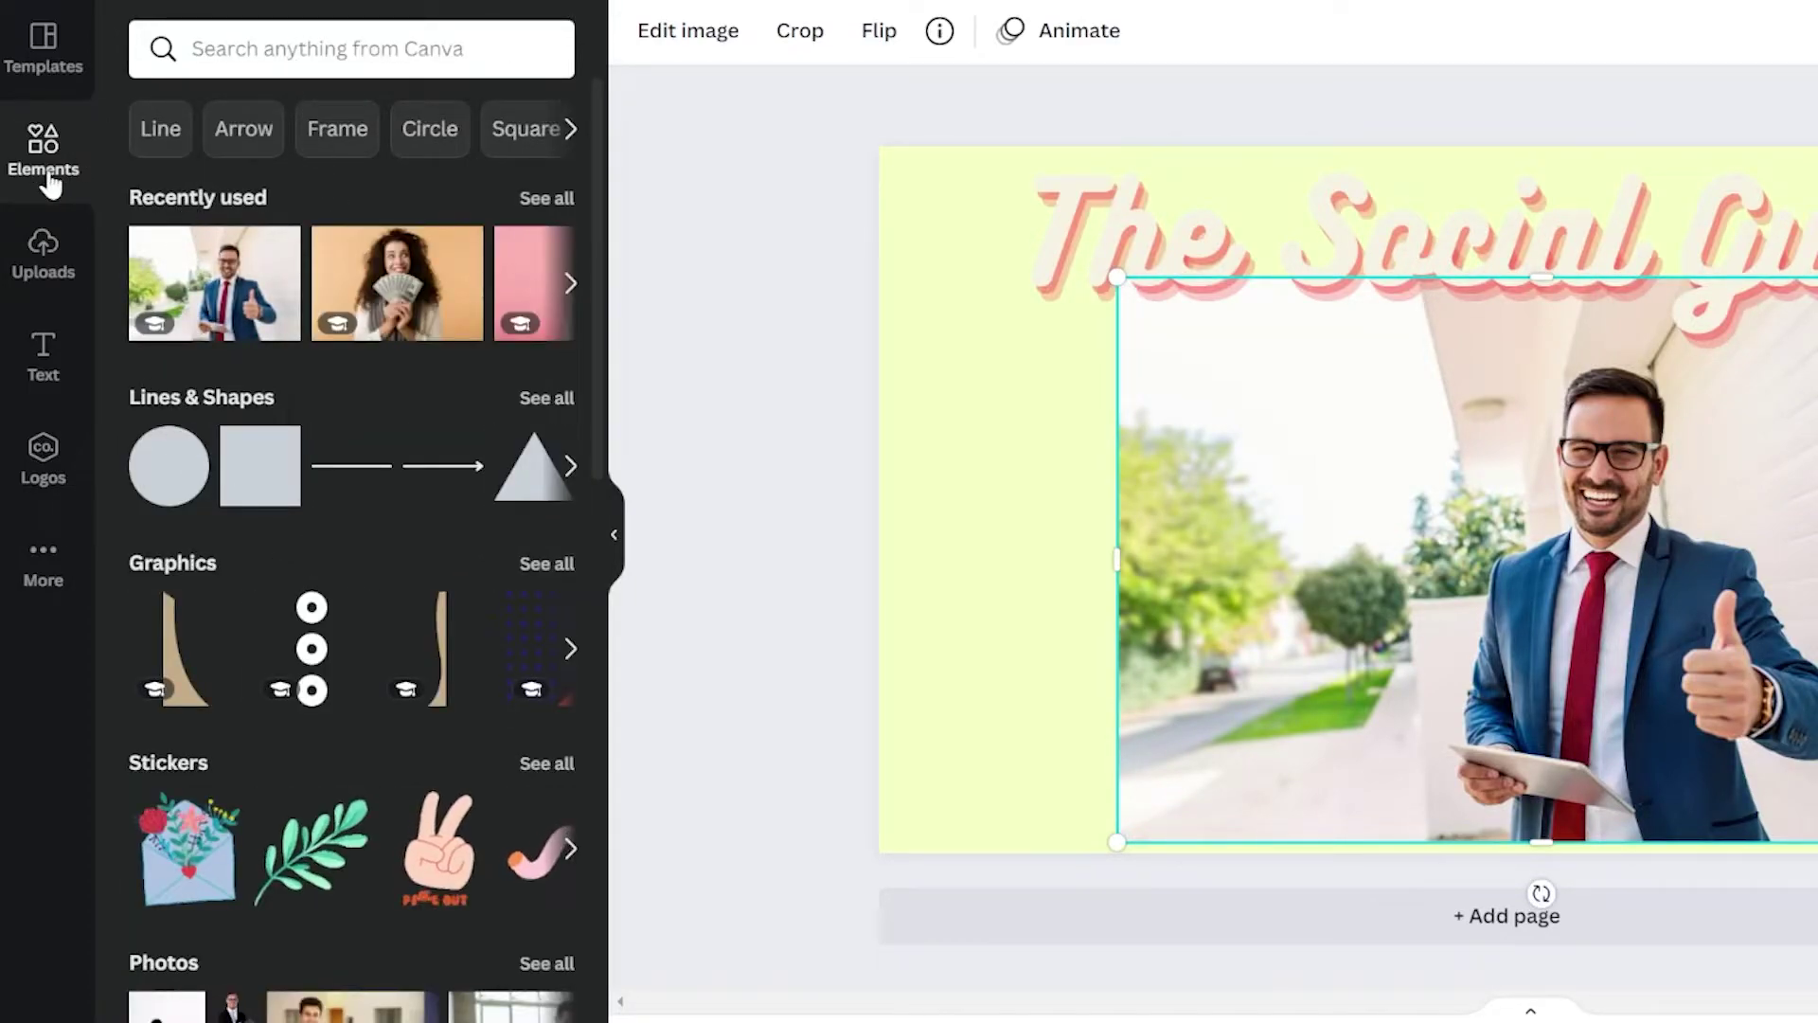
click(329, 58)
text(frame)
key(Return)
scroll(430, 565, down, 5)
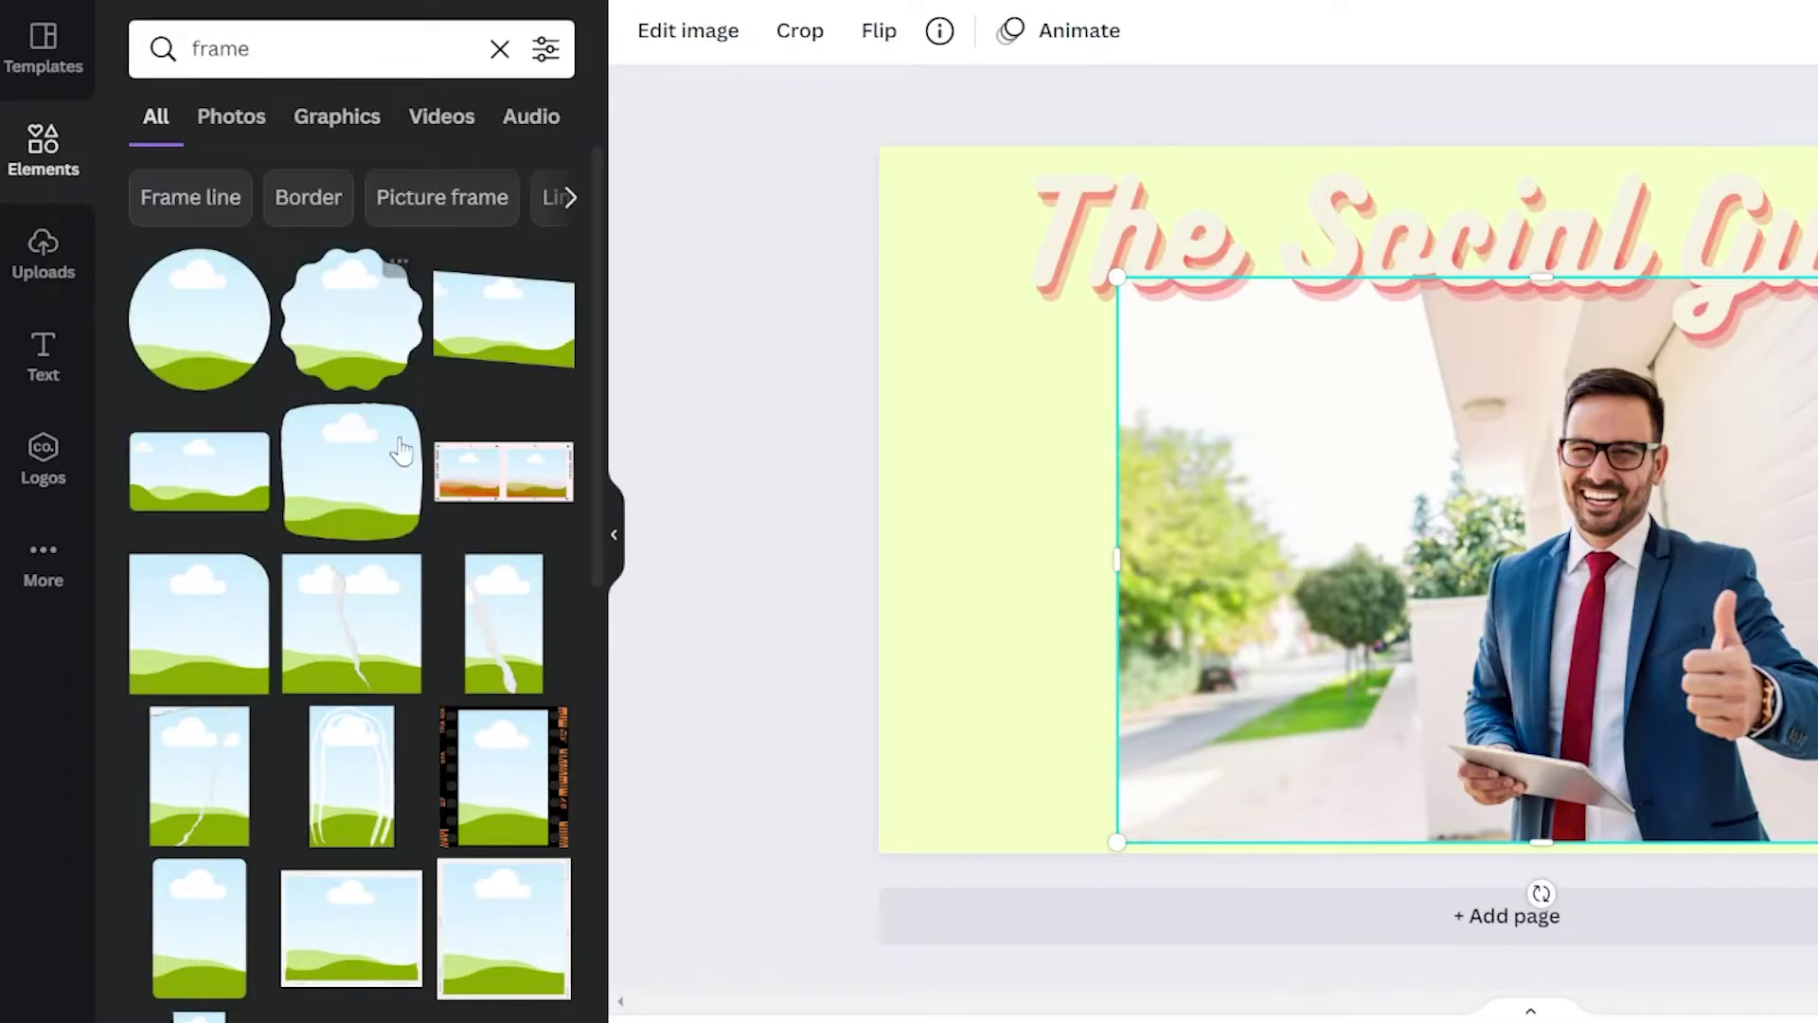
click(360, 502)
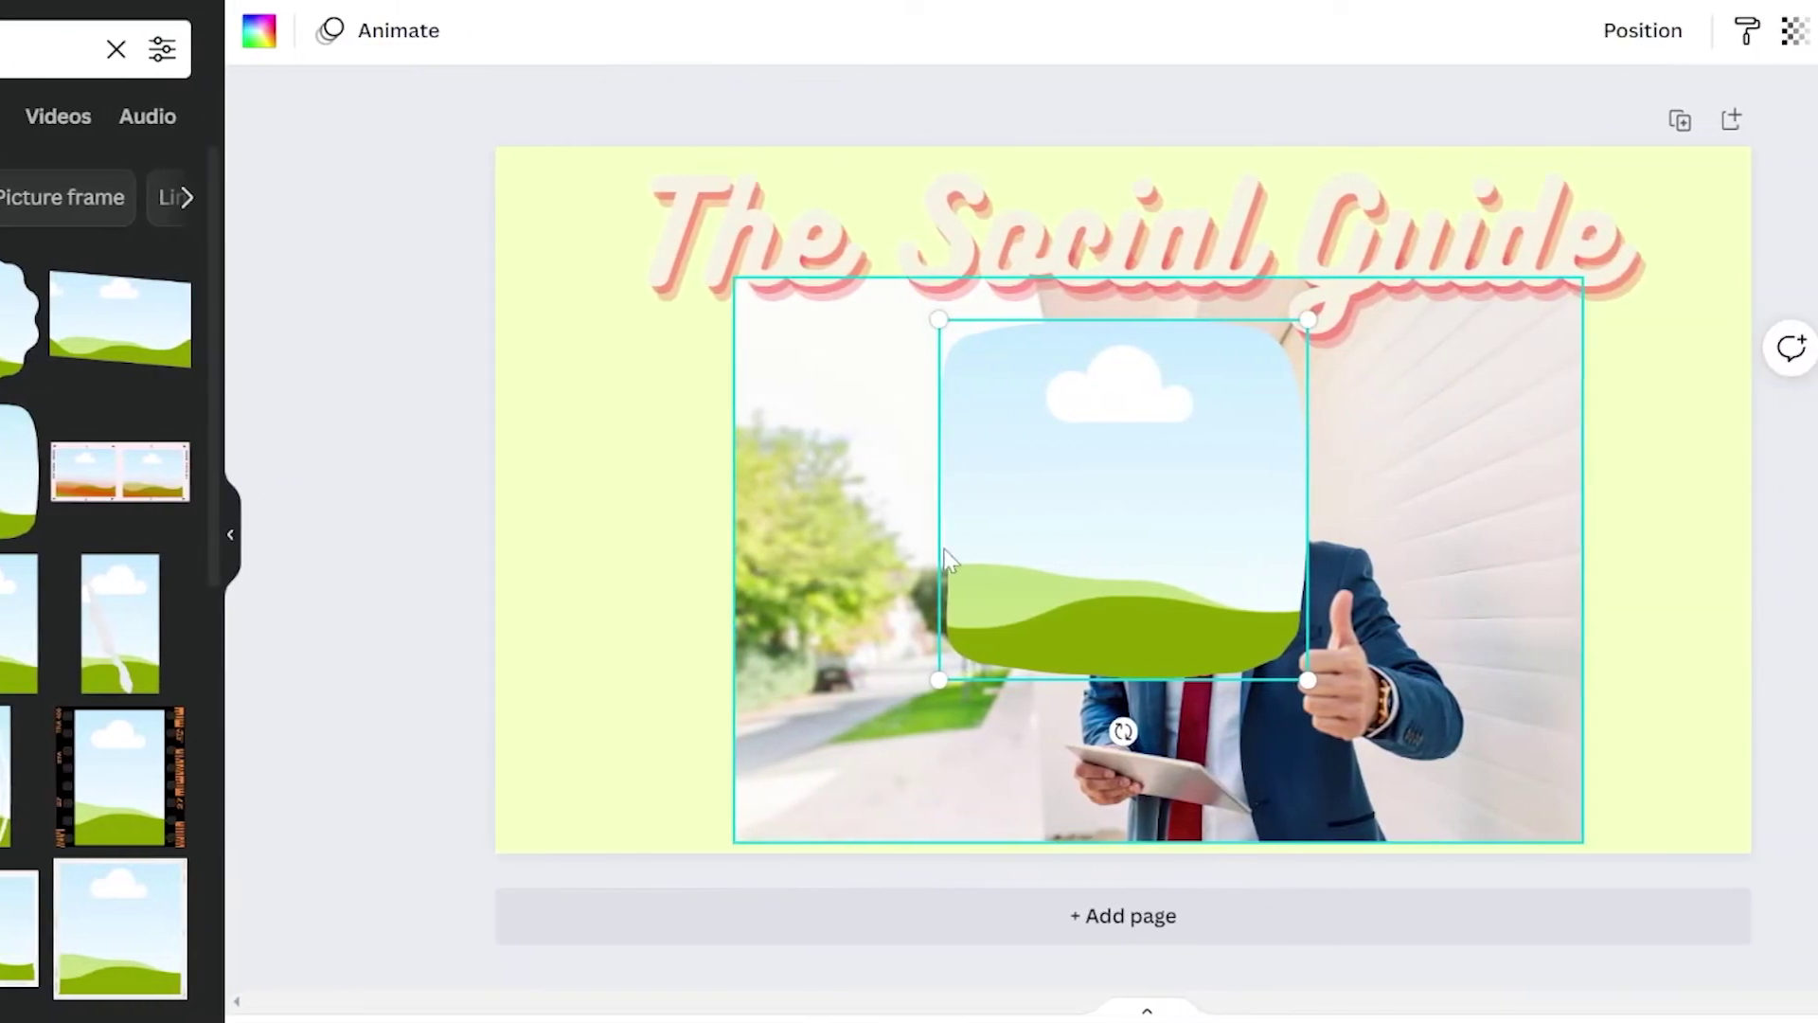
- Move the frame to the left side of the page below the title and fill it with the businessman photo
drag(947, 559, 489, 662)
click(1262, 644)
drag(1227, 644, 736, 524)
click(412, 561)
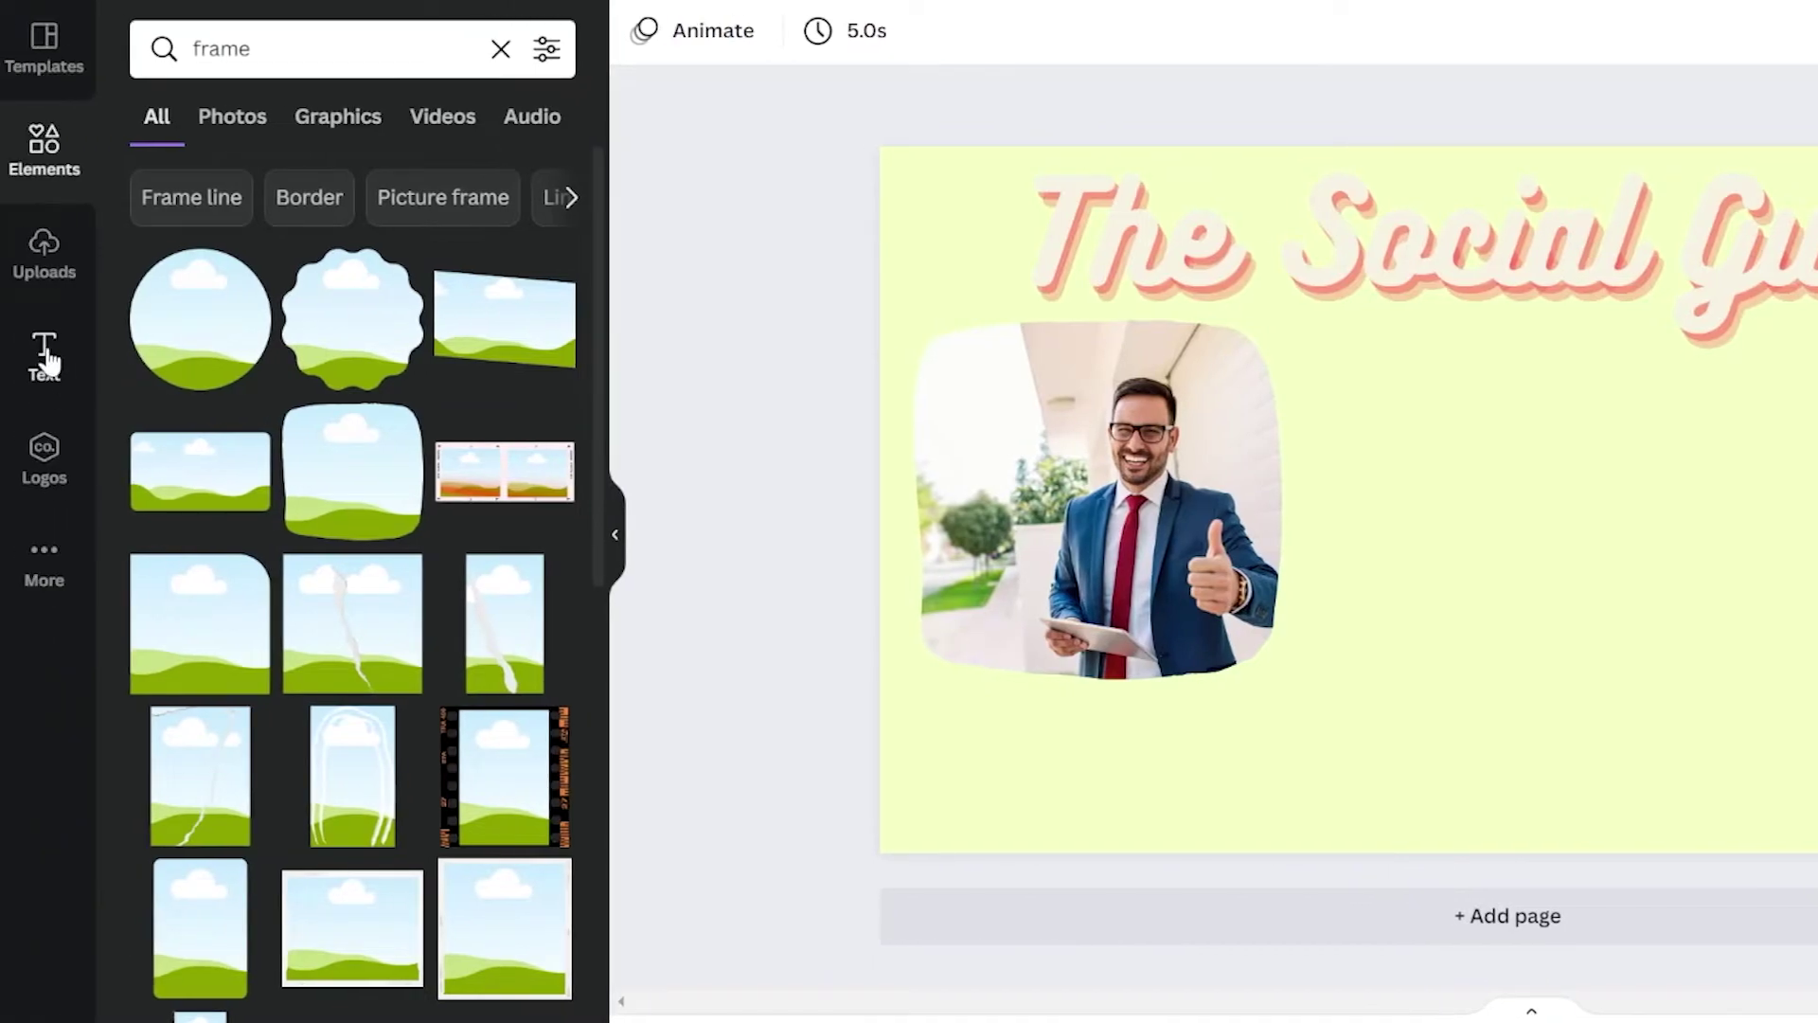
- Add a subheading that reads "I hope this video really help you in the future"
click(44, 357)
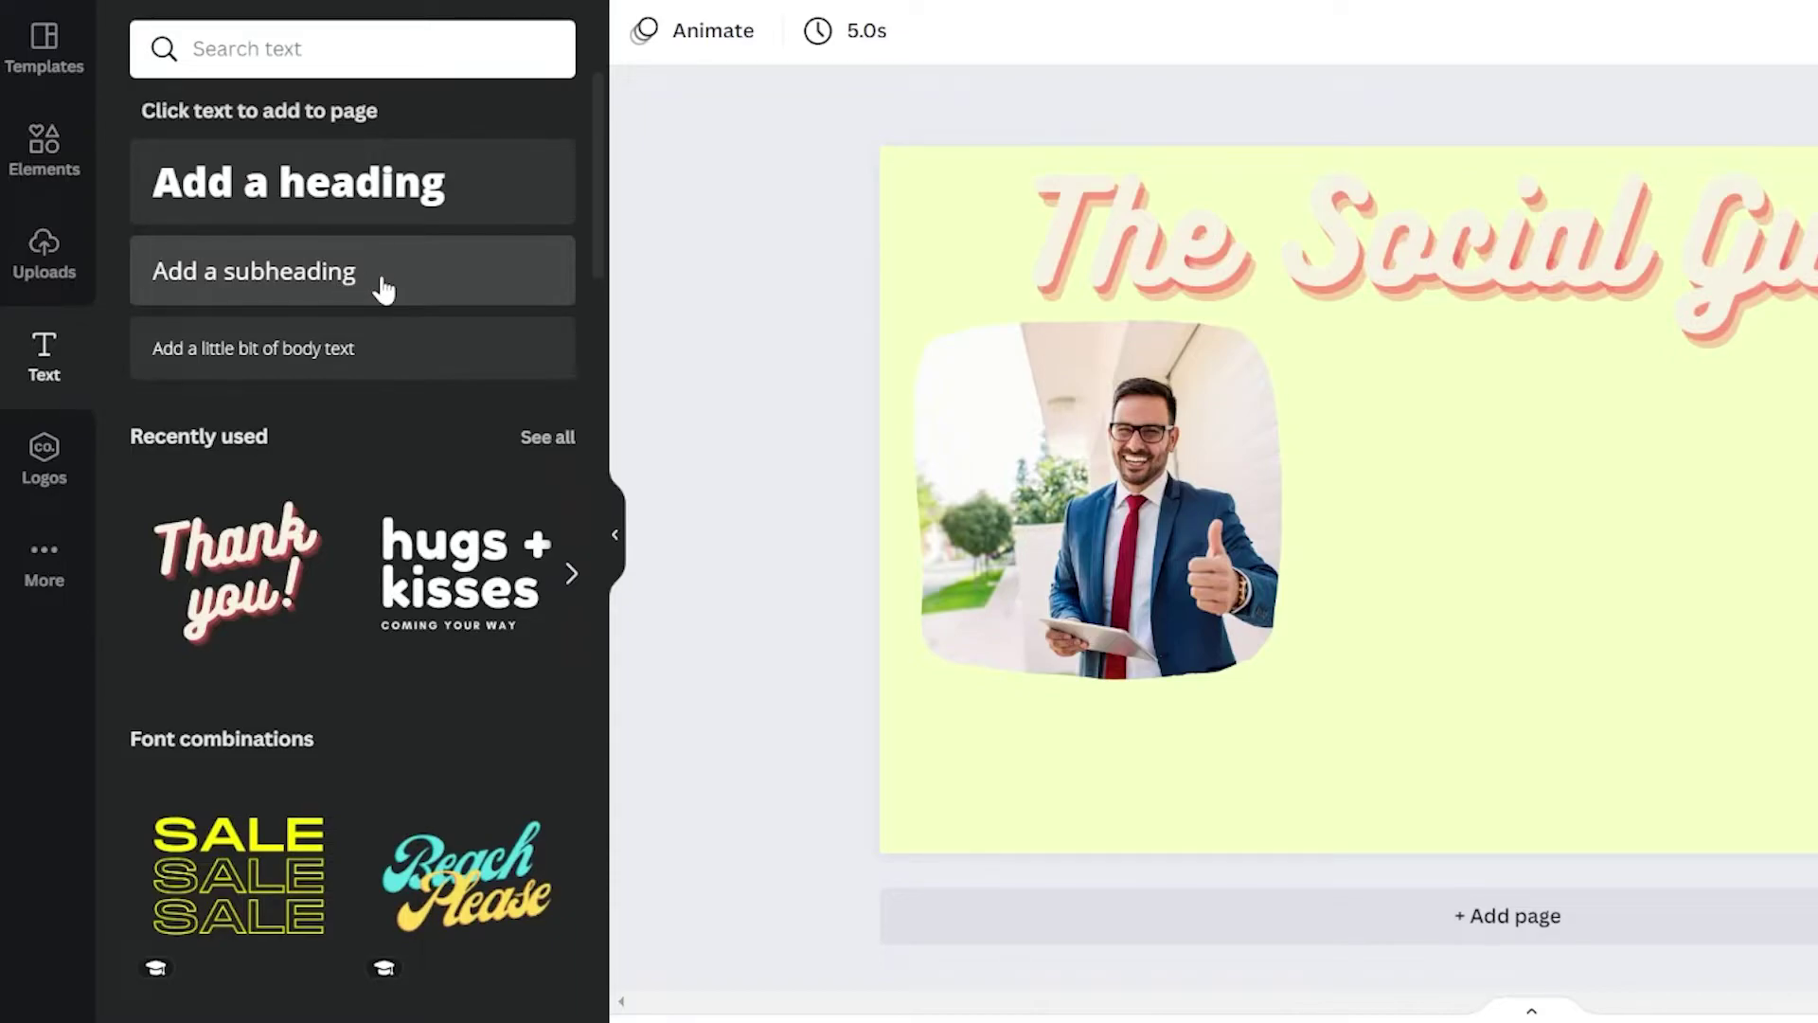
click(379, 284)
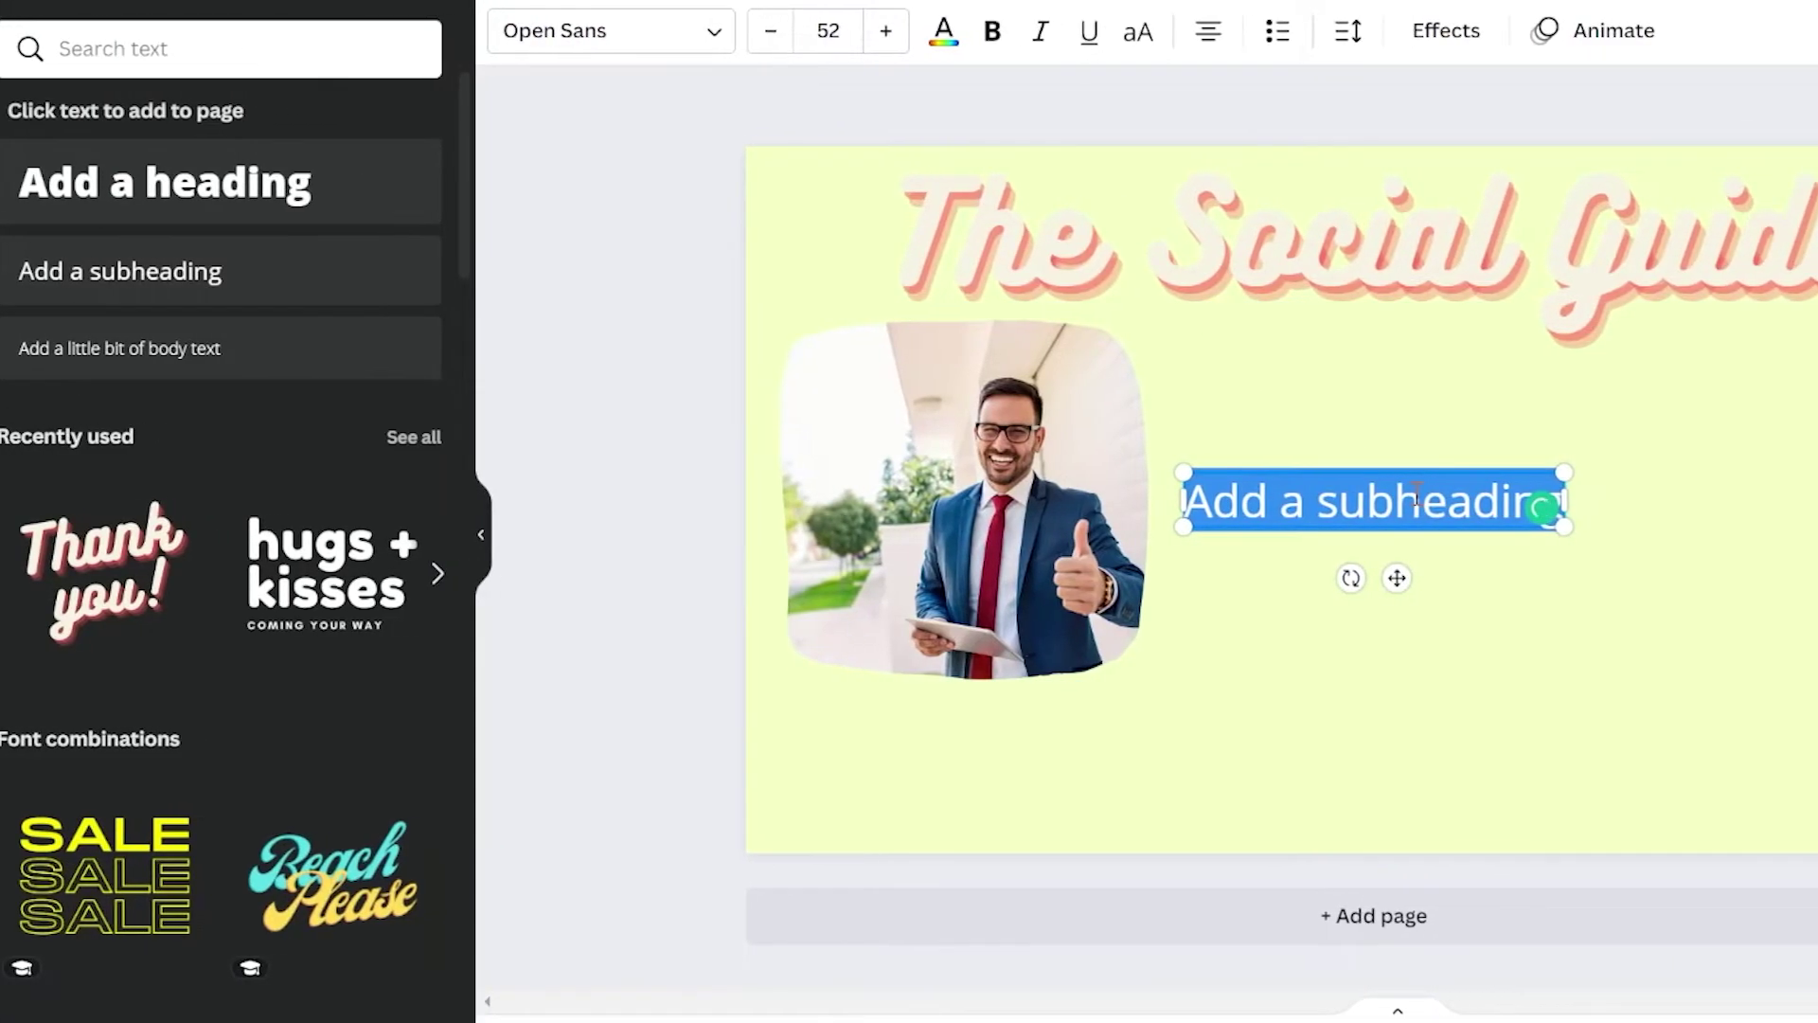
key(BackSpace)
text(I hope this video really help you in the fu)
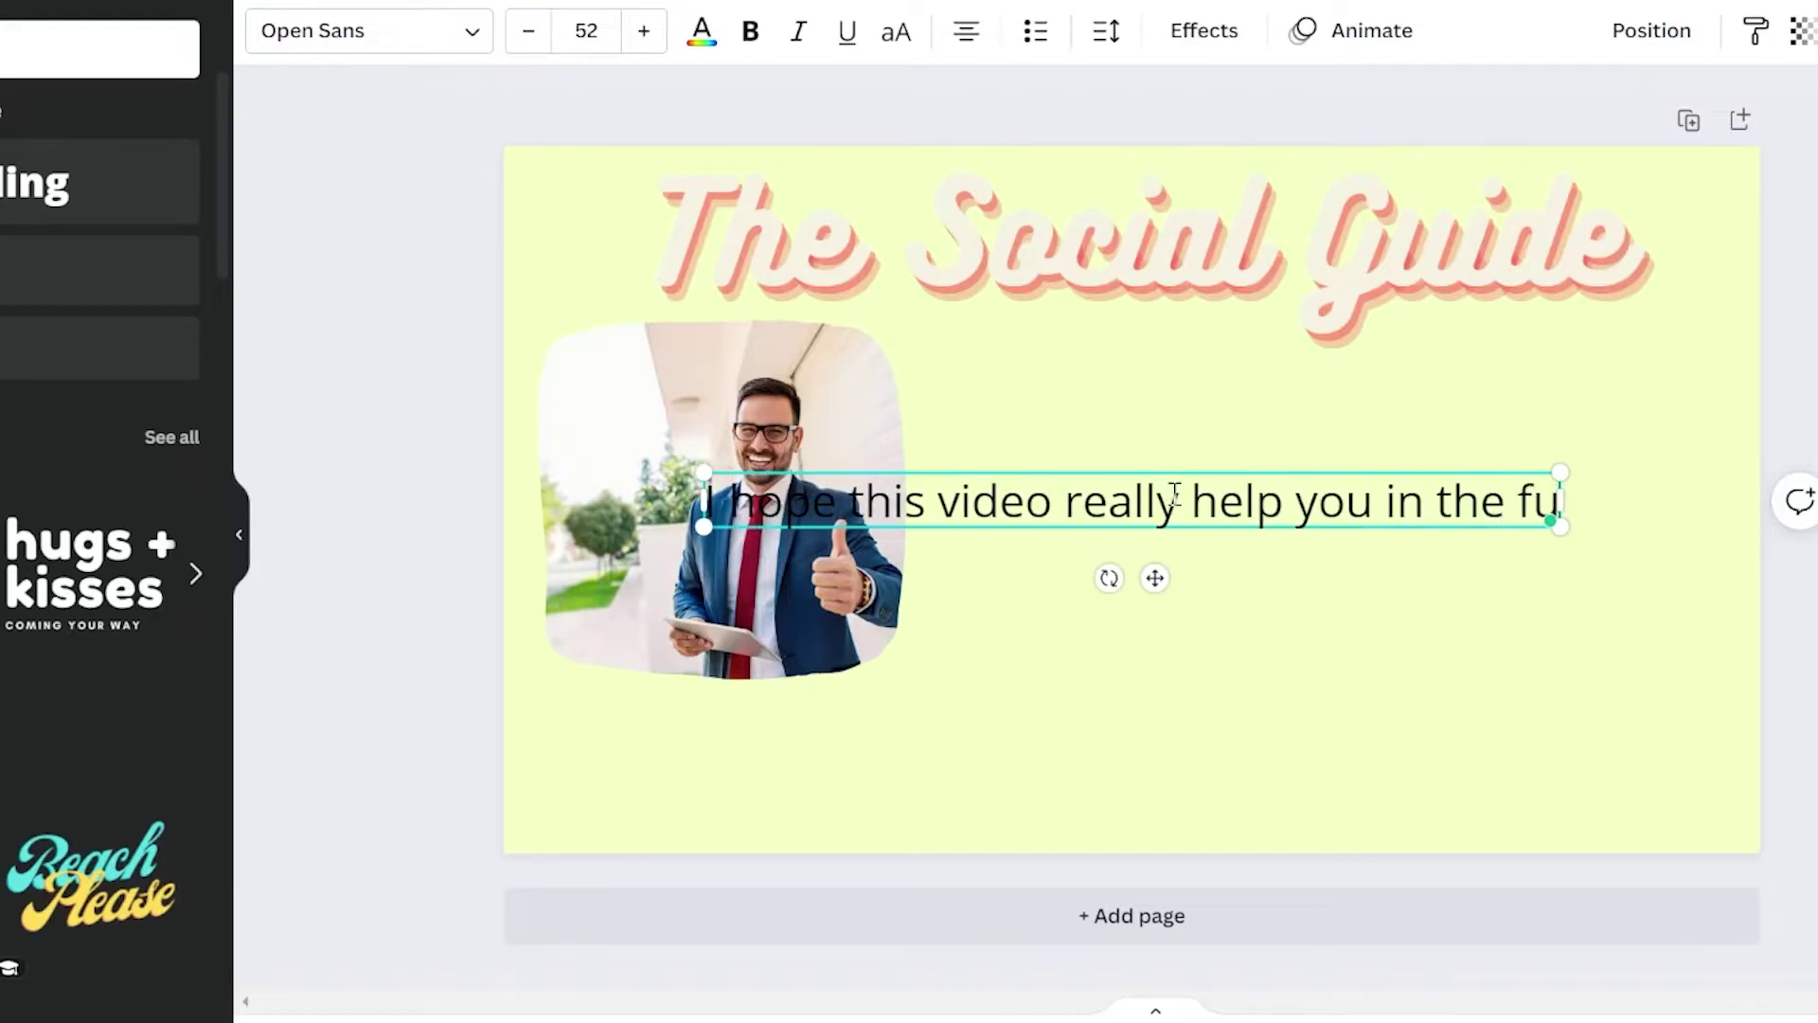
text(ture)
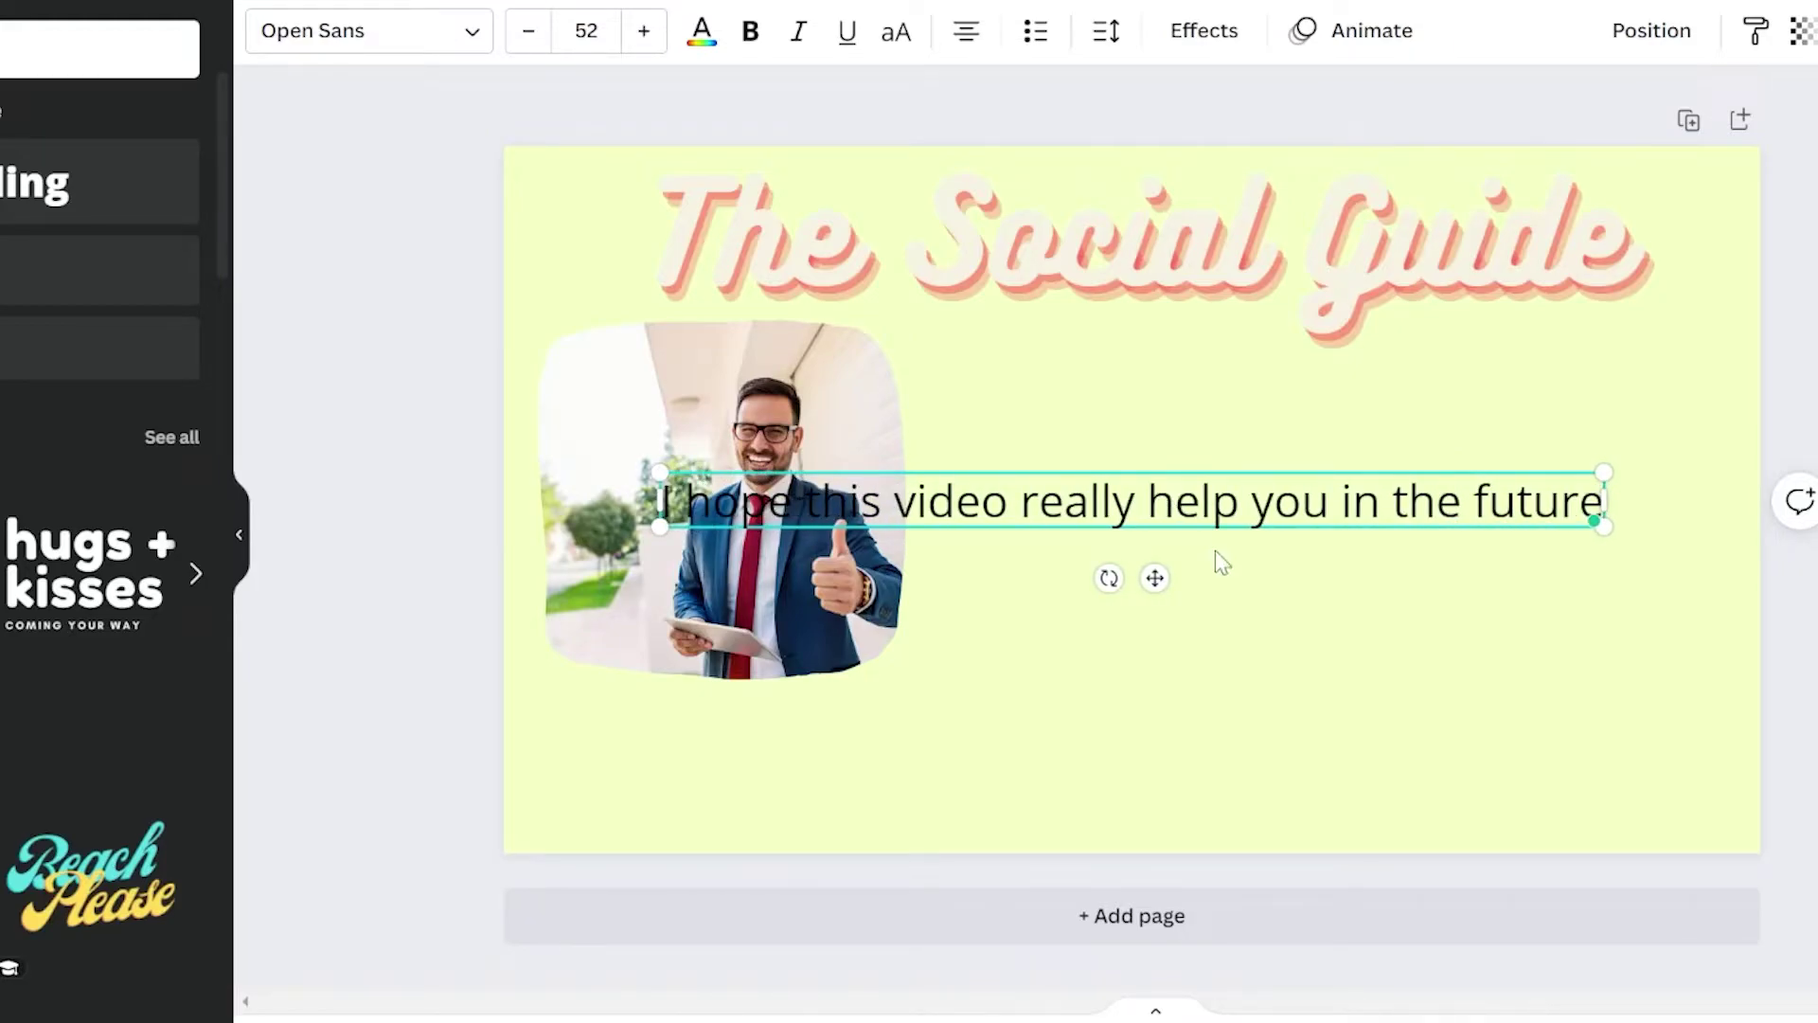
- Place the subheading to the right of the photo, wrapped onto two lines, and correct "help" to "helps"
drag(1161, 582, 1330, 579)
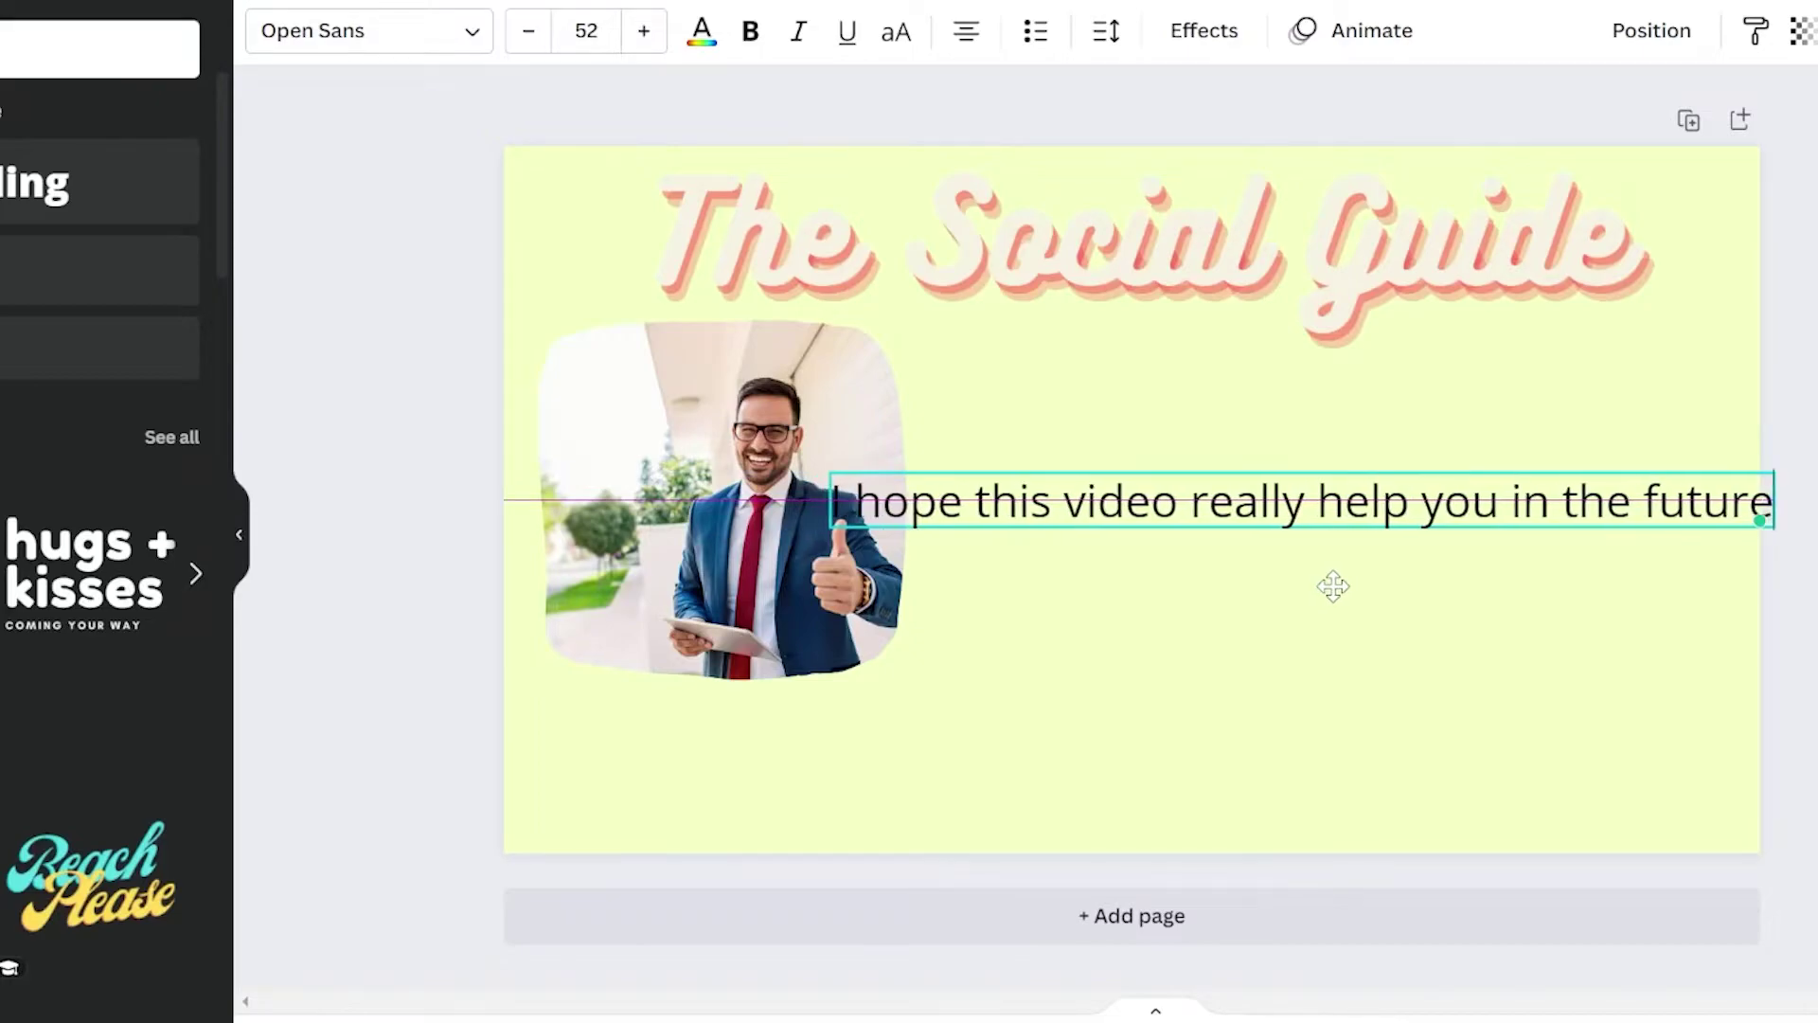
drag(832, 501, 1011, 515)
click(1619, 500)
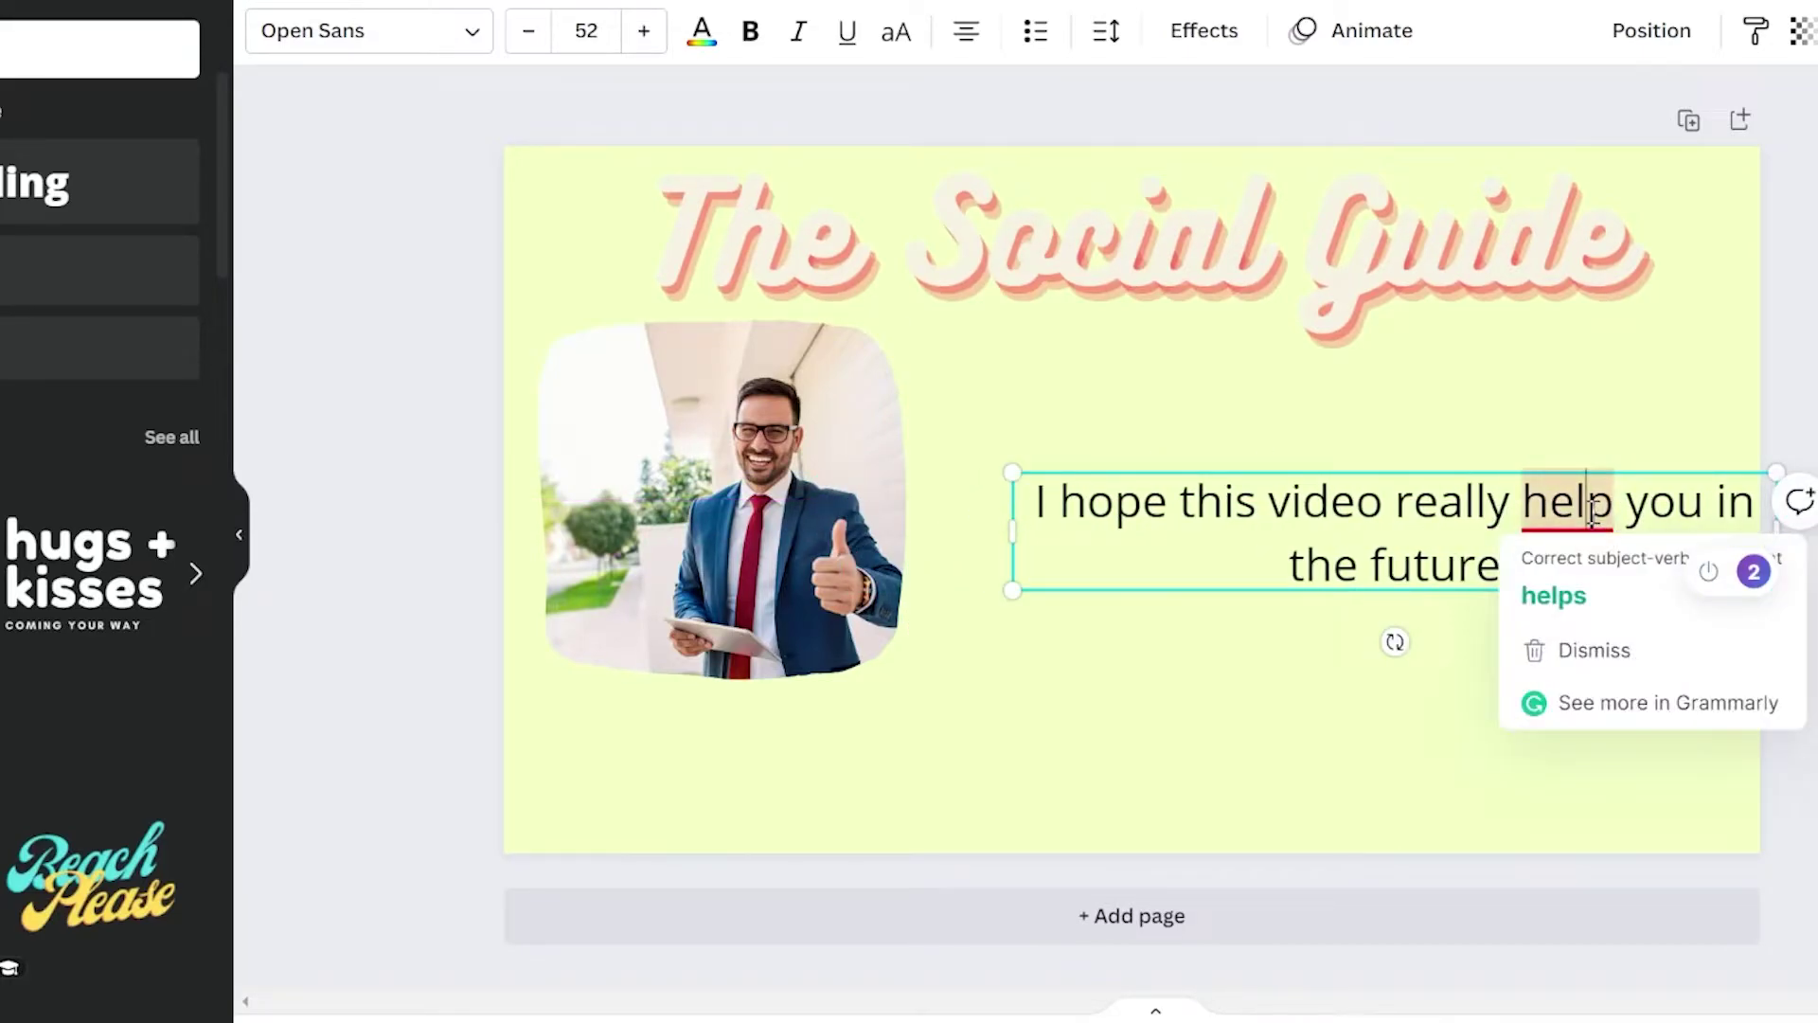
click(1550, 593)
drag(1465, 588, 1427, 556)
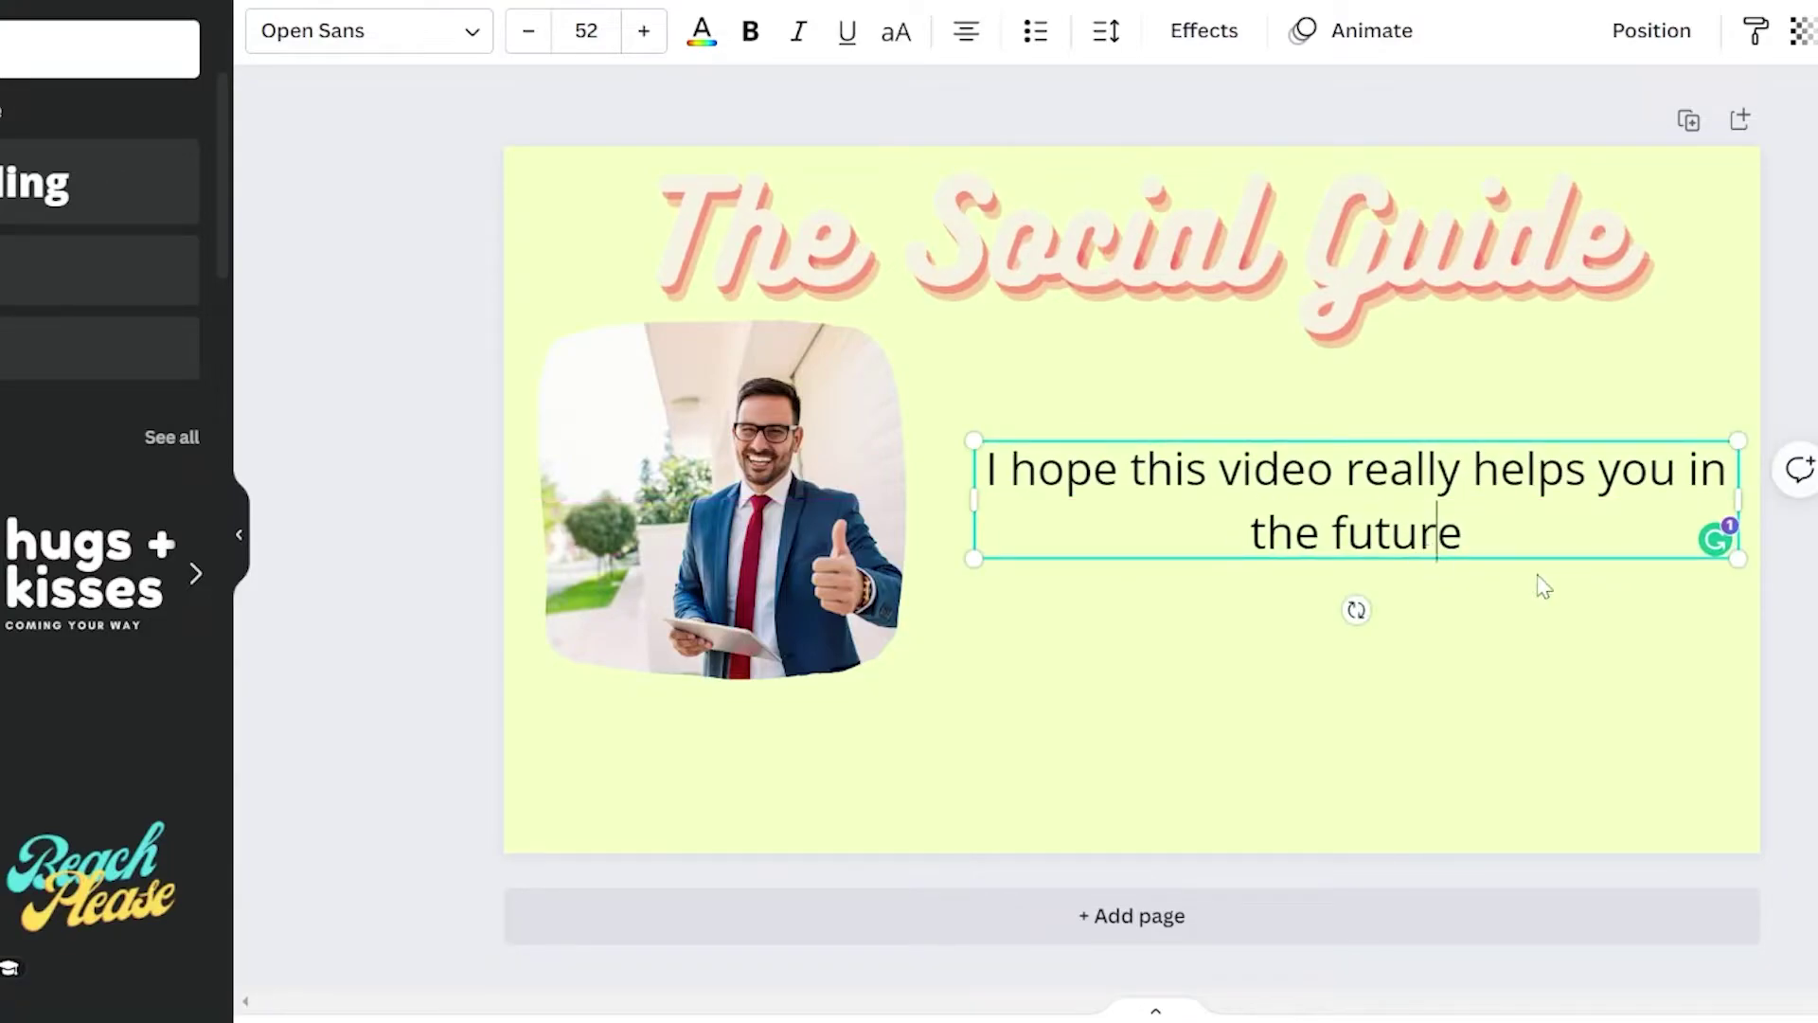
click(1778, 579)
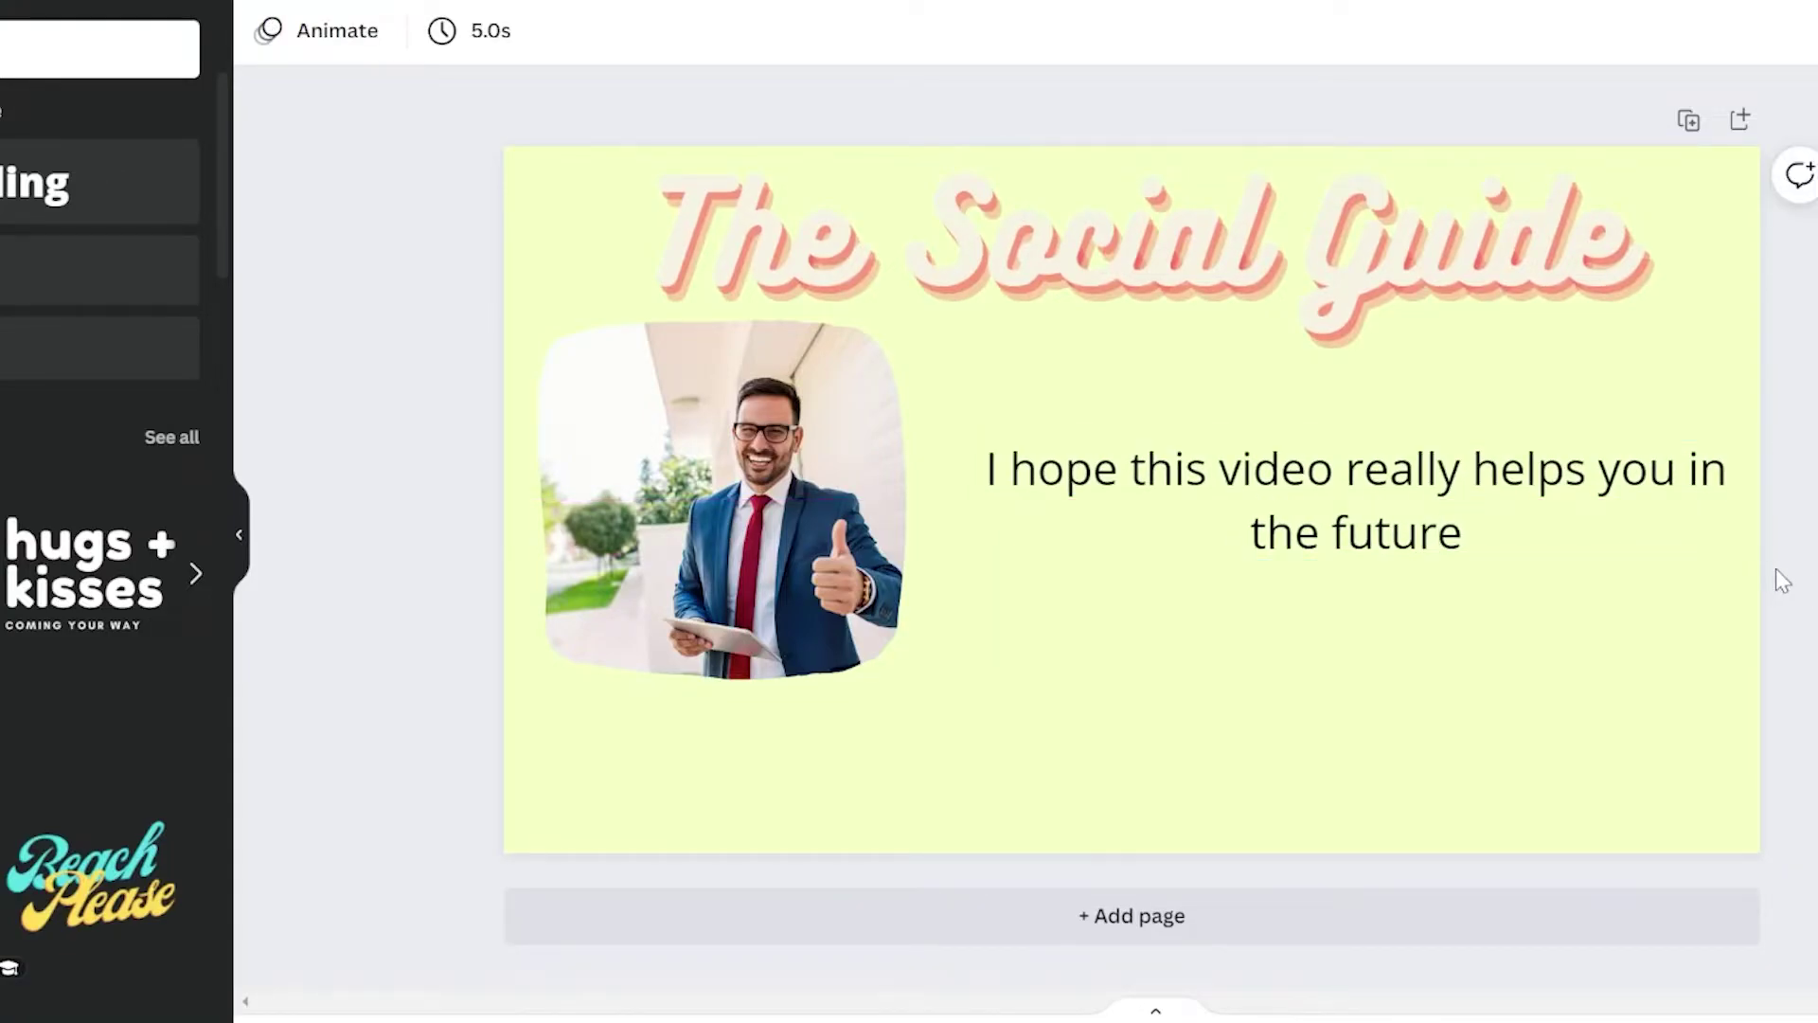
click(1378, 521)
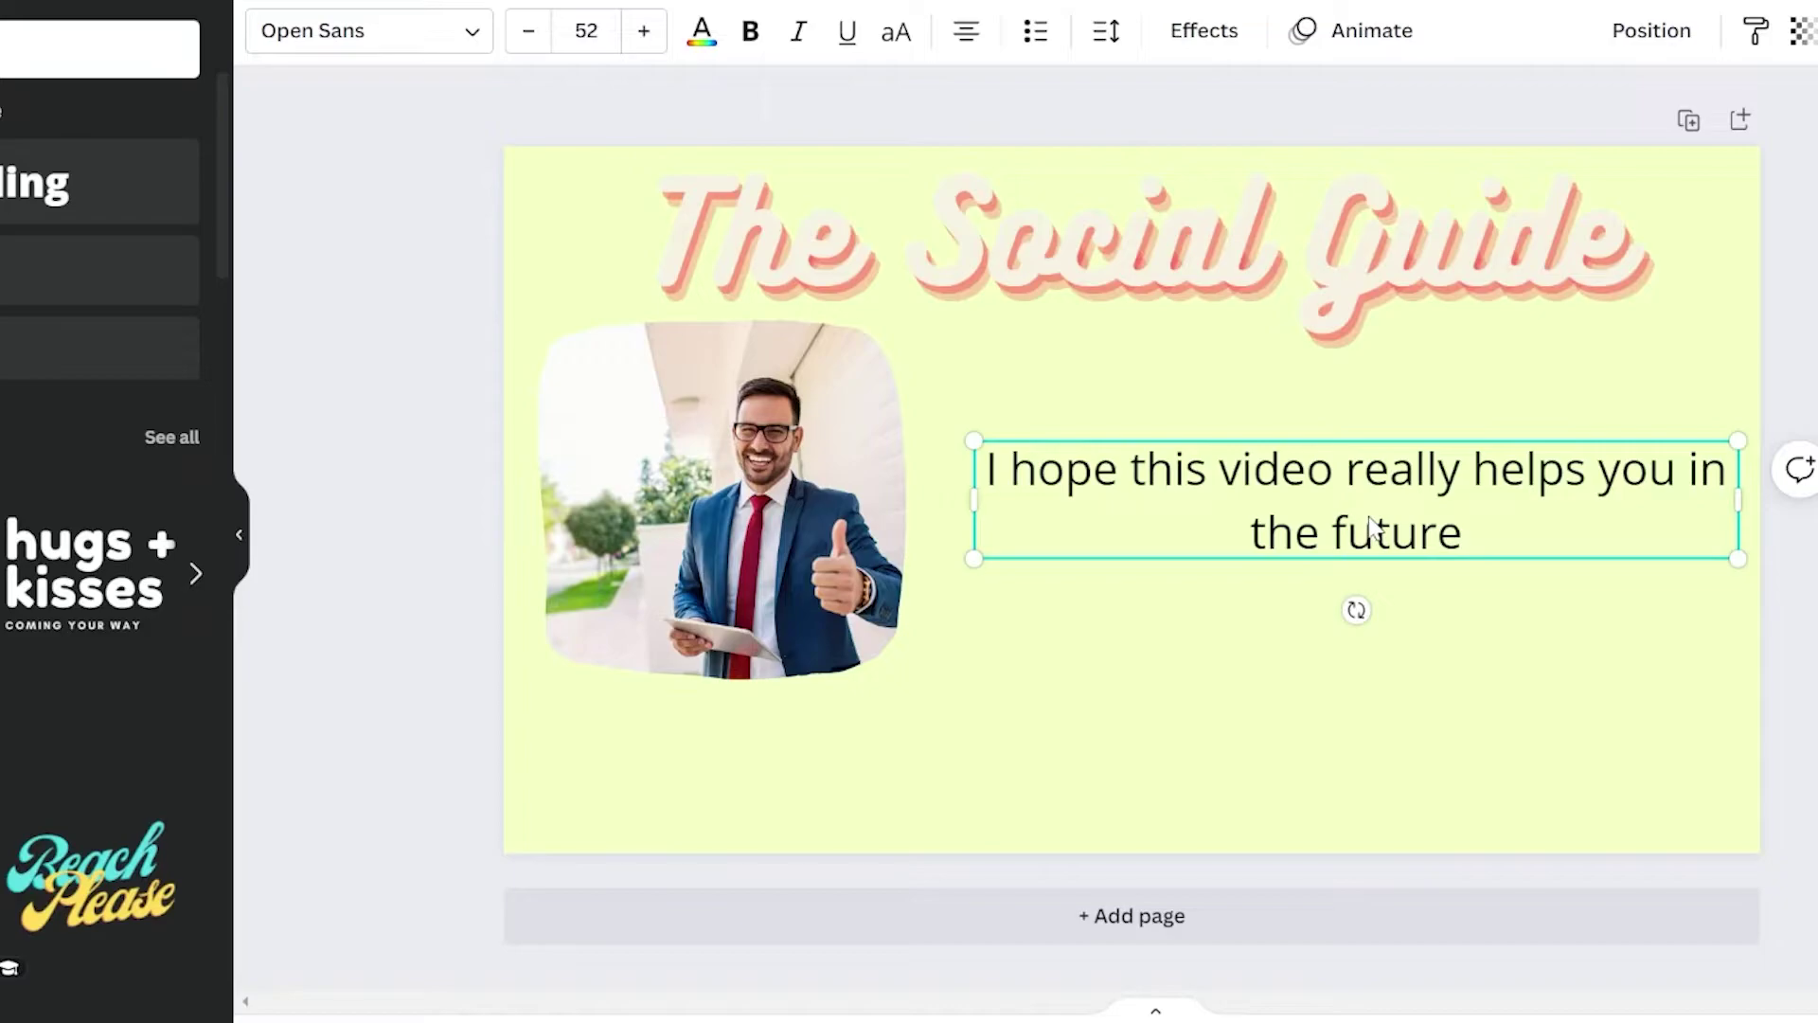
- Try the Moontime font on the whole subheading beside the photo
drag(1466, 532, 993, 469)
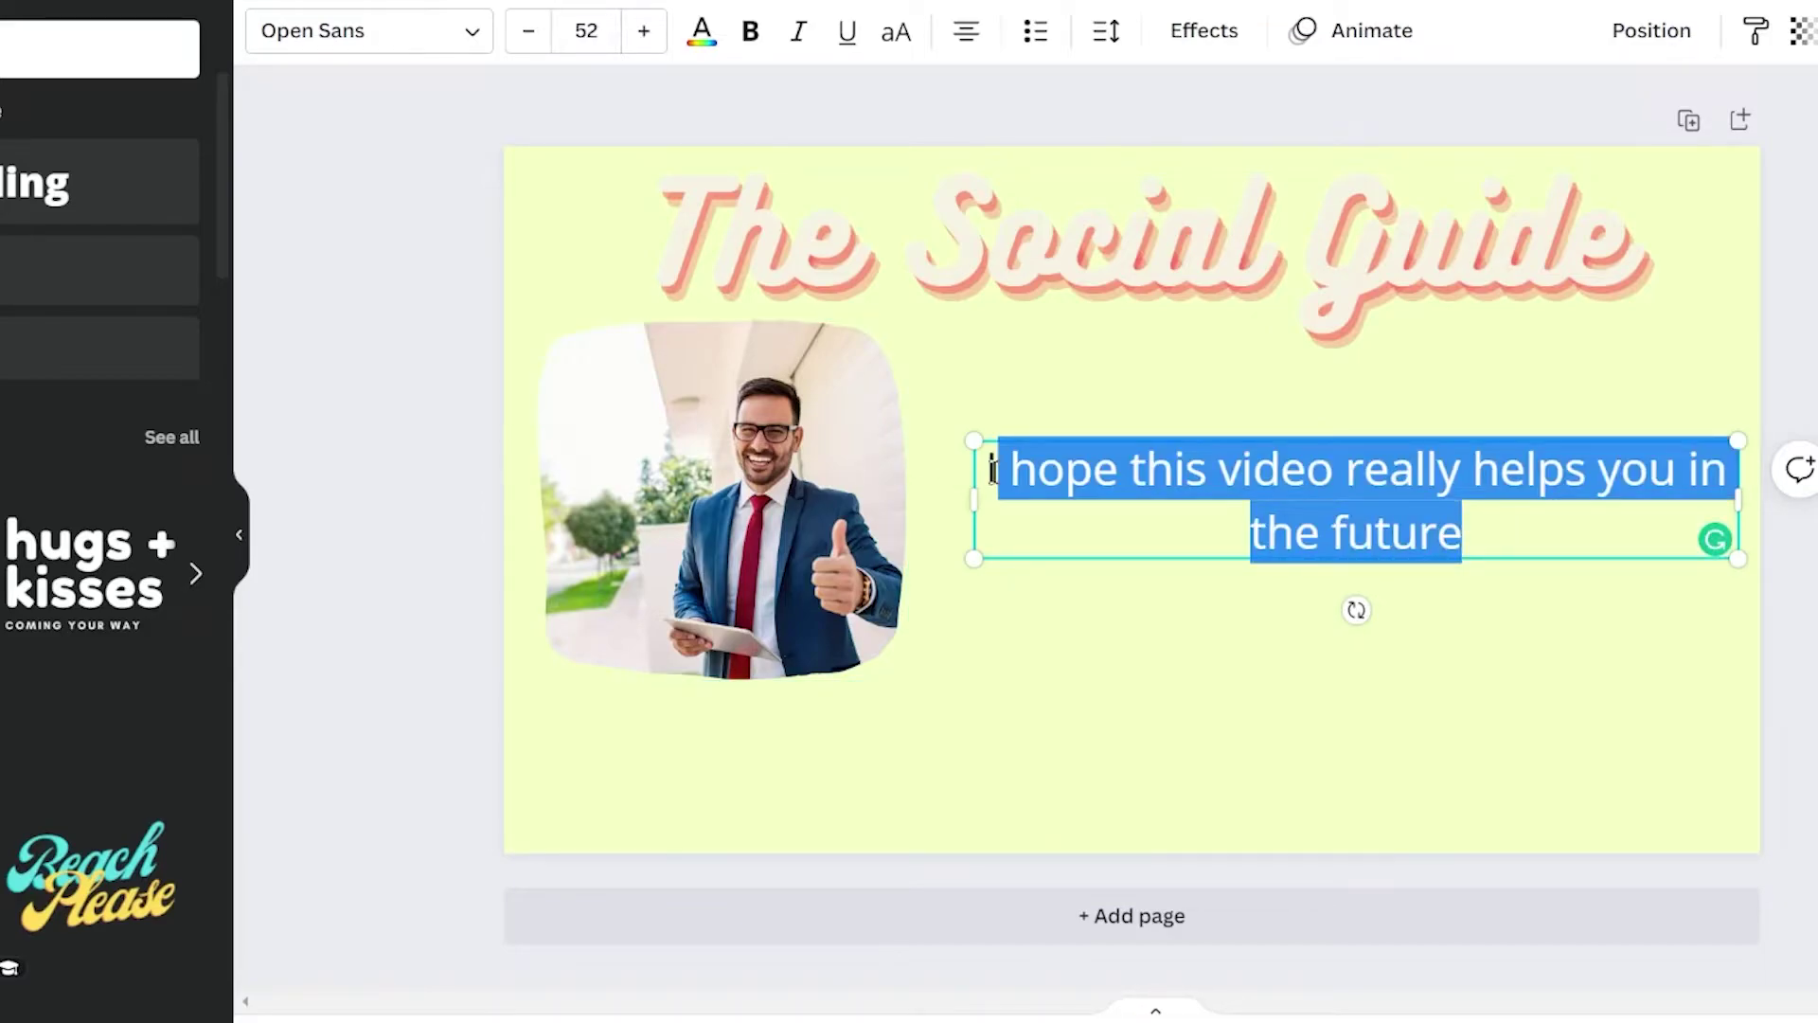
click(358, 38)
scroll(41, 383, down, 3)
scroll(420, 384, down, 6)
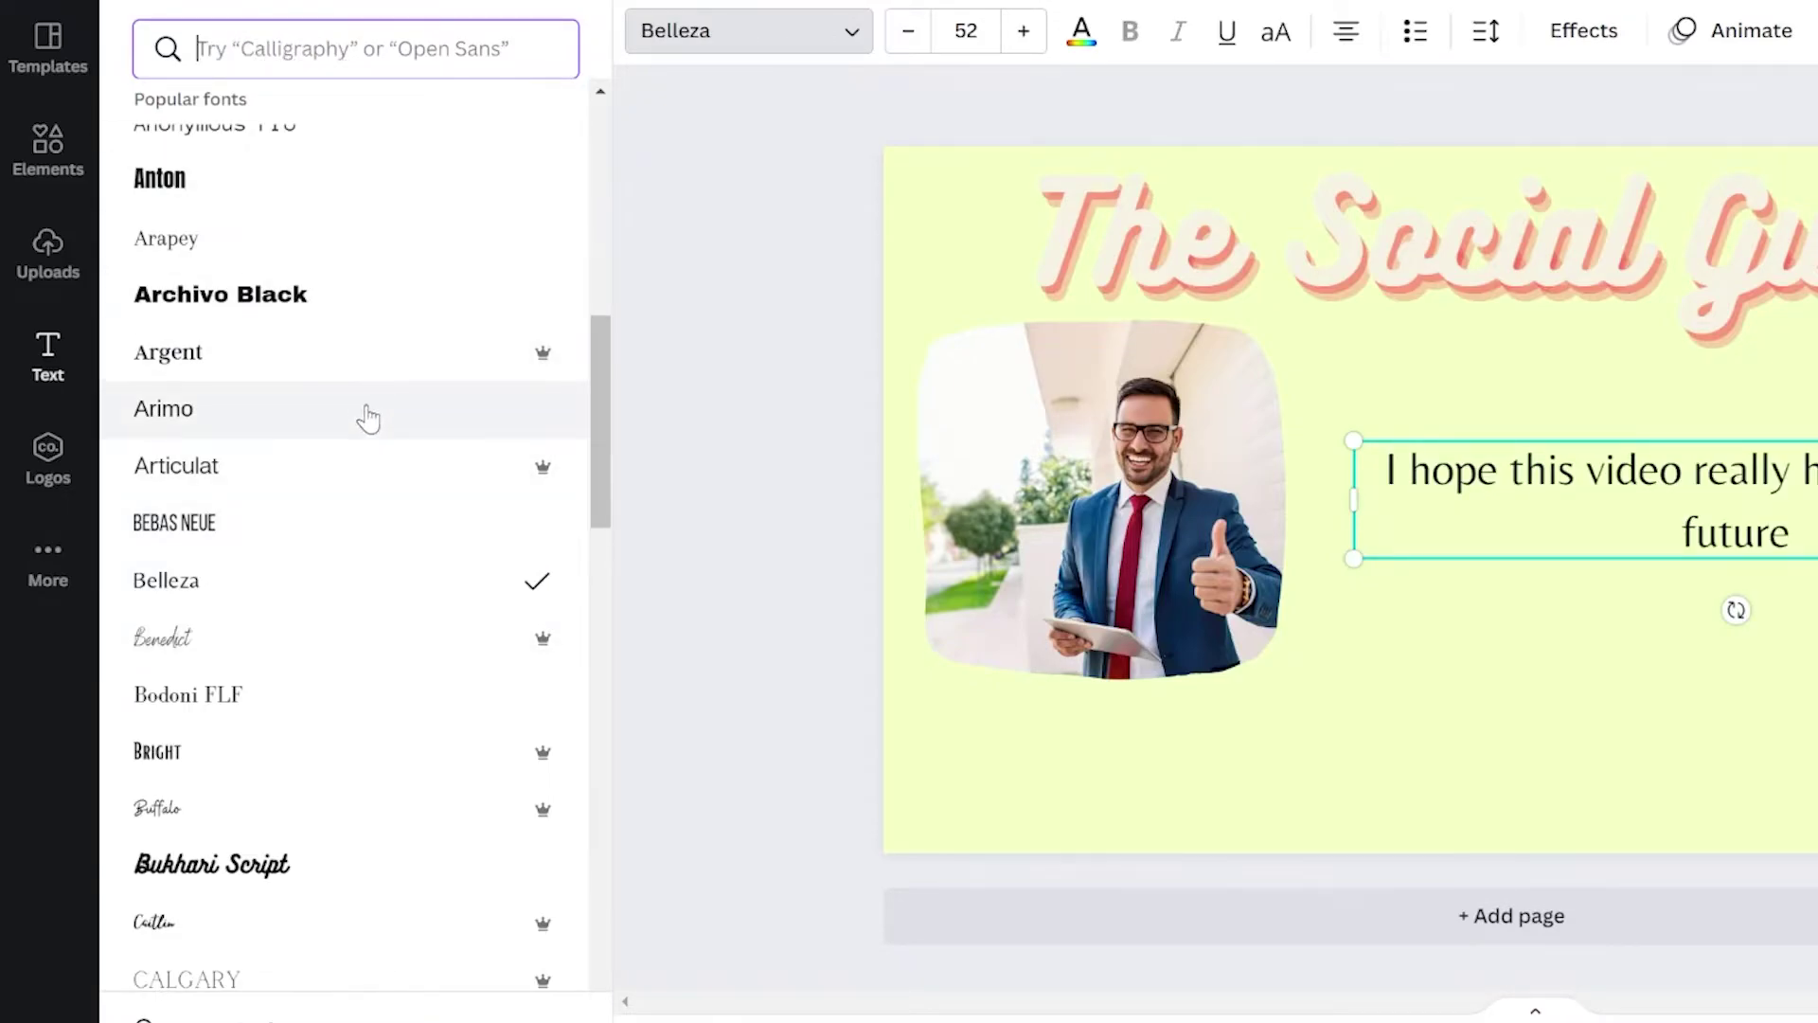
scroll(367, 426, down, 3)
scroll(415, 438, down, 6)
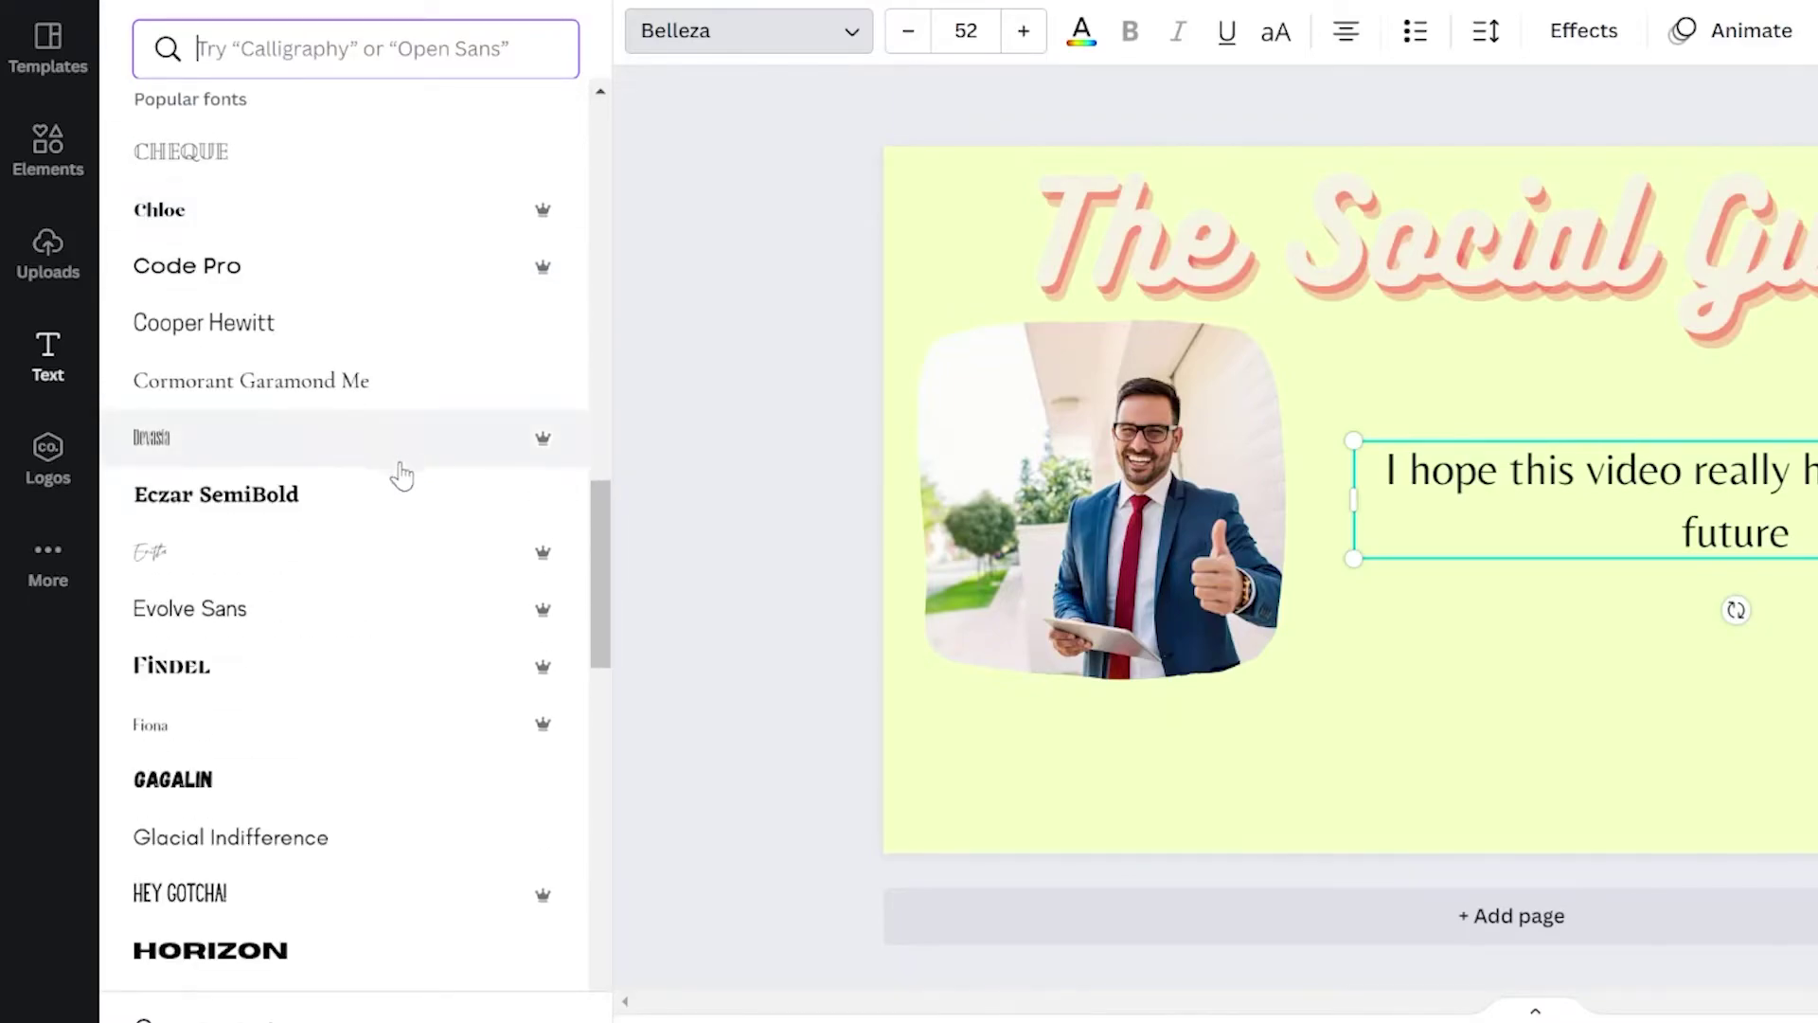
scroll(337, 653, down, 12)
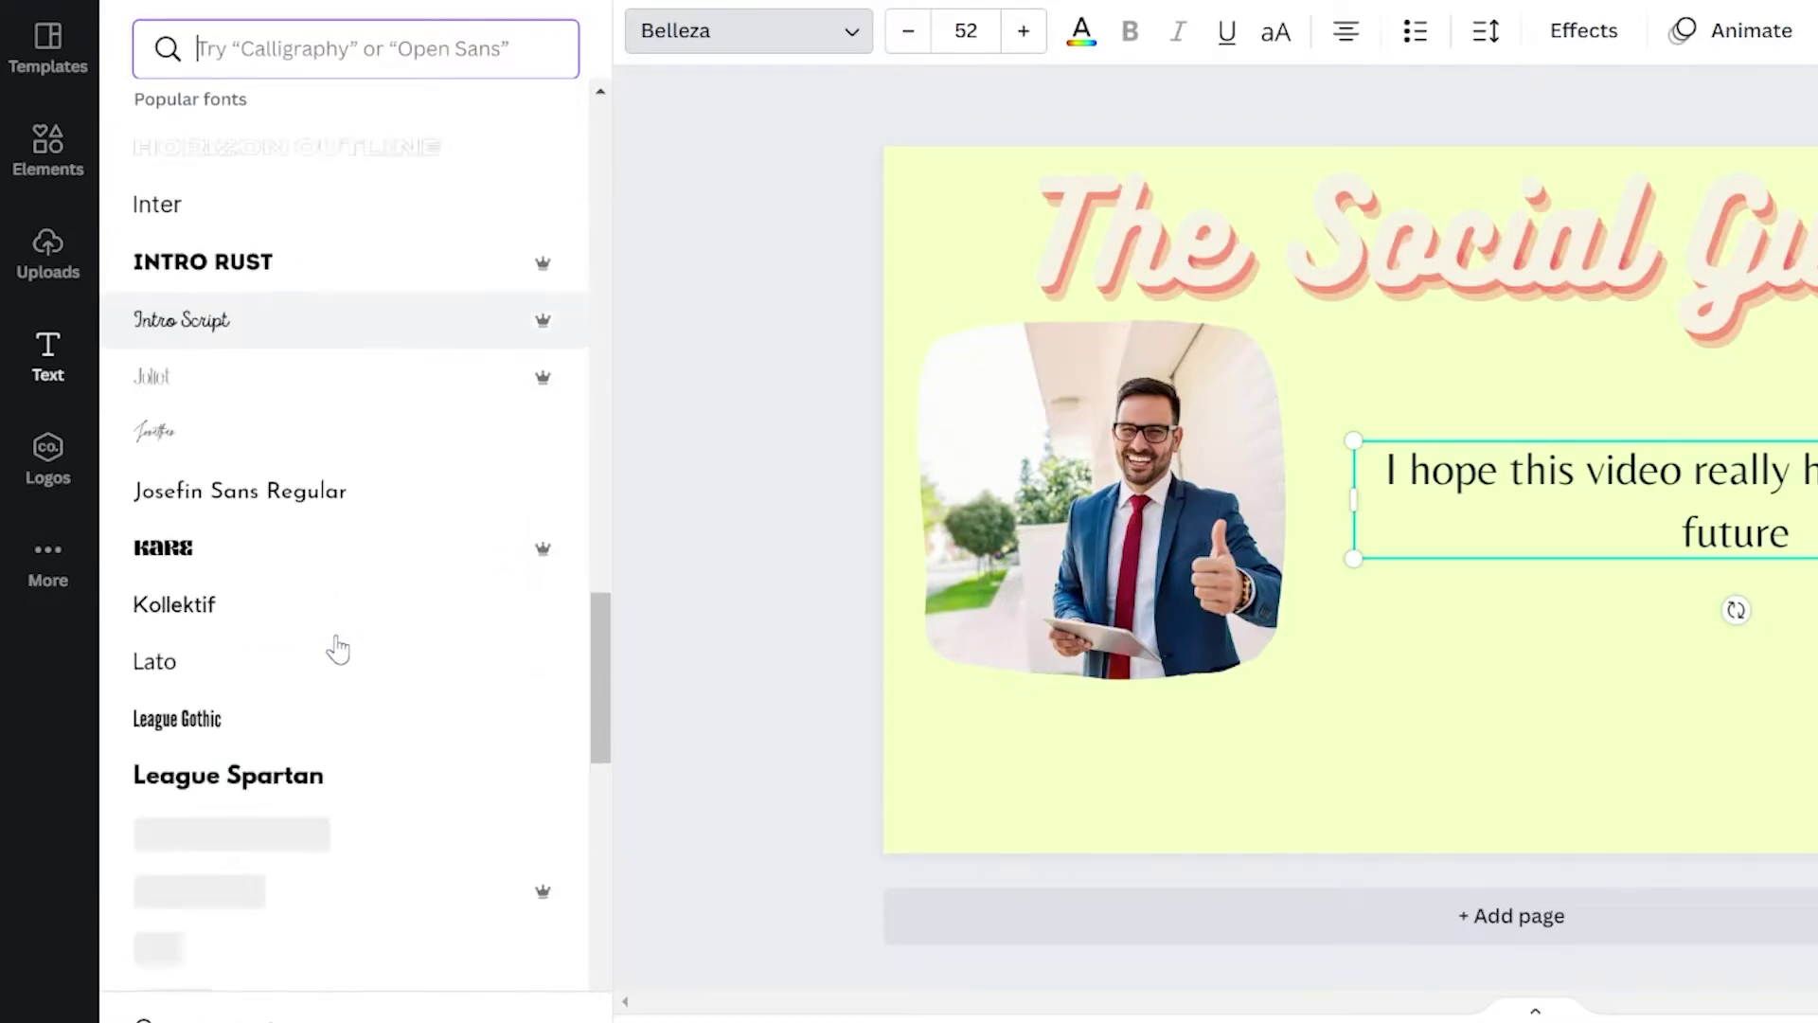
scroll(367, 715, down, 3)
click(436, 543)
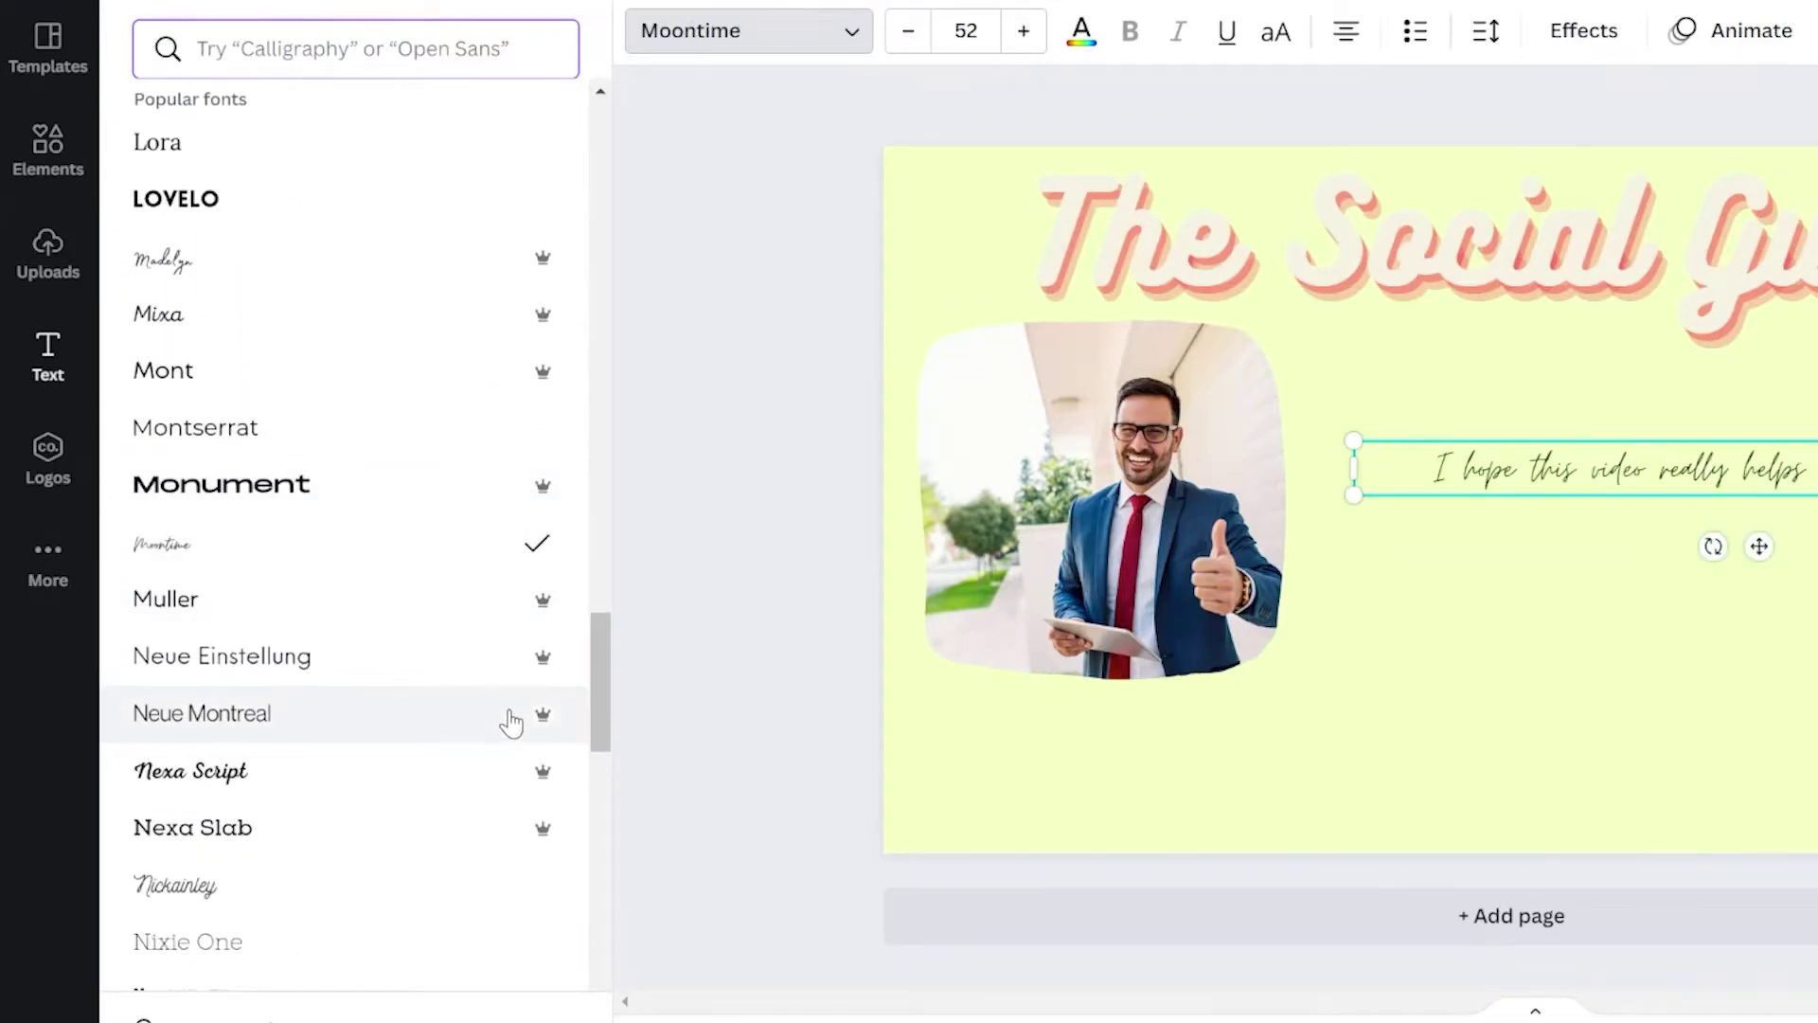
- Set the subheading's font to Now, then narrow its two-line text box and shift it slightly up beside the photo
scroll(502, 663, up, 4)
mouse_move(545, 604)
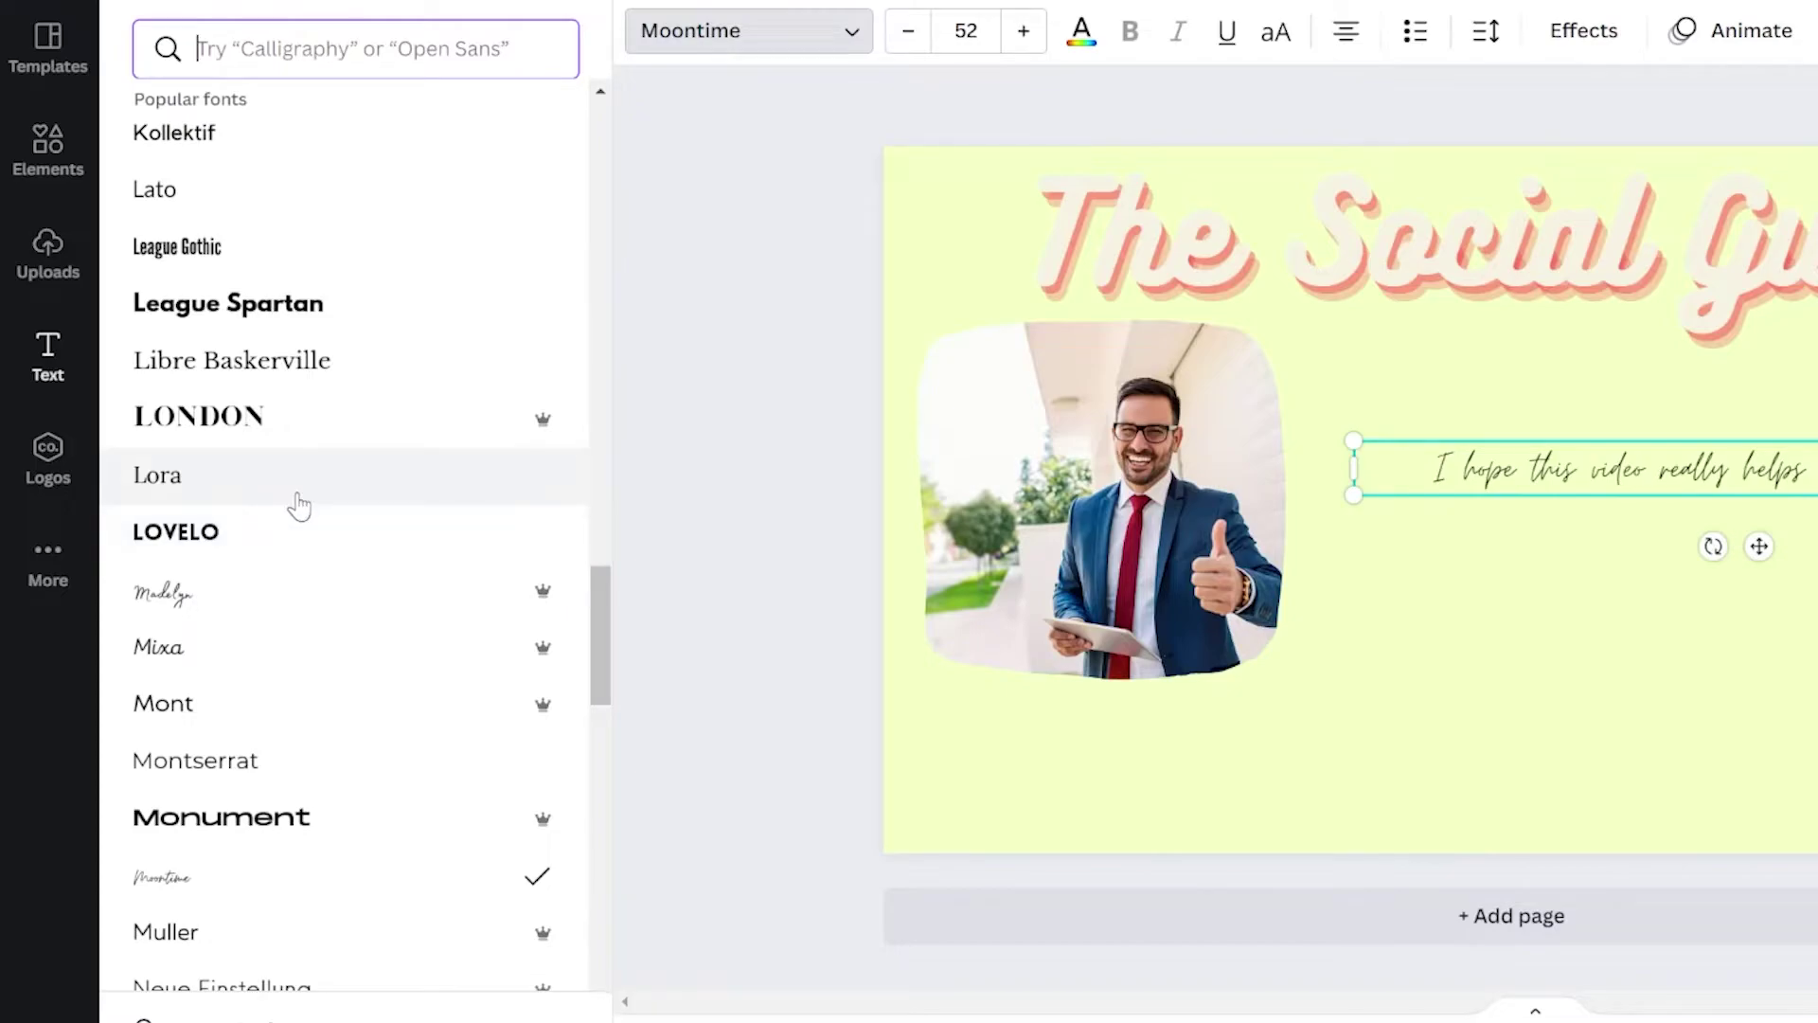
scroll(297, 503, down, 4)
scroll(293, 515, down, 8)
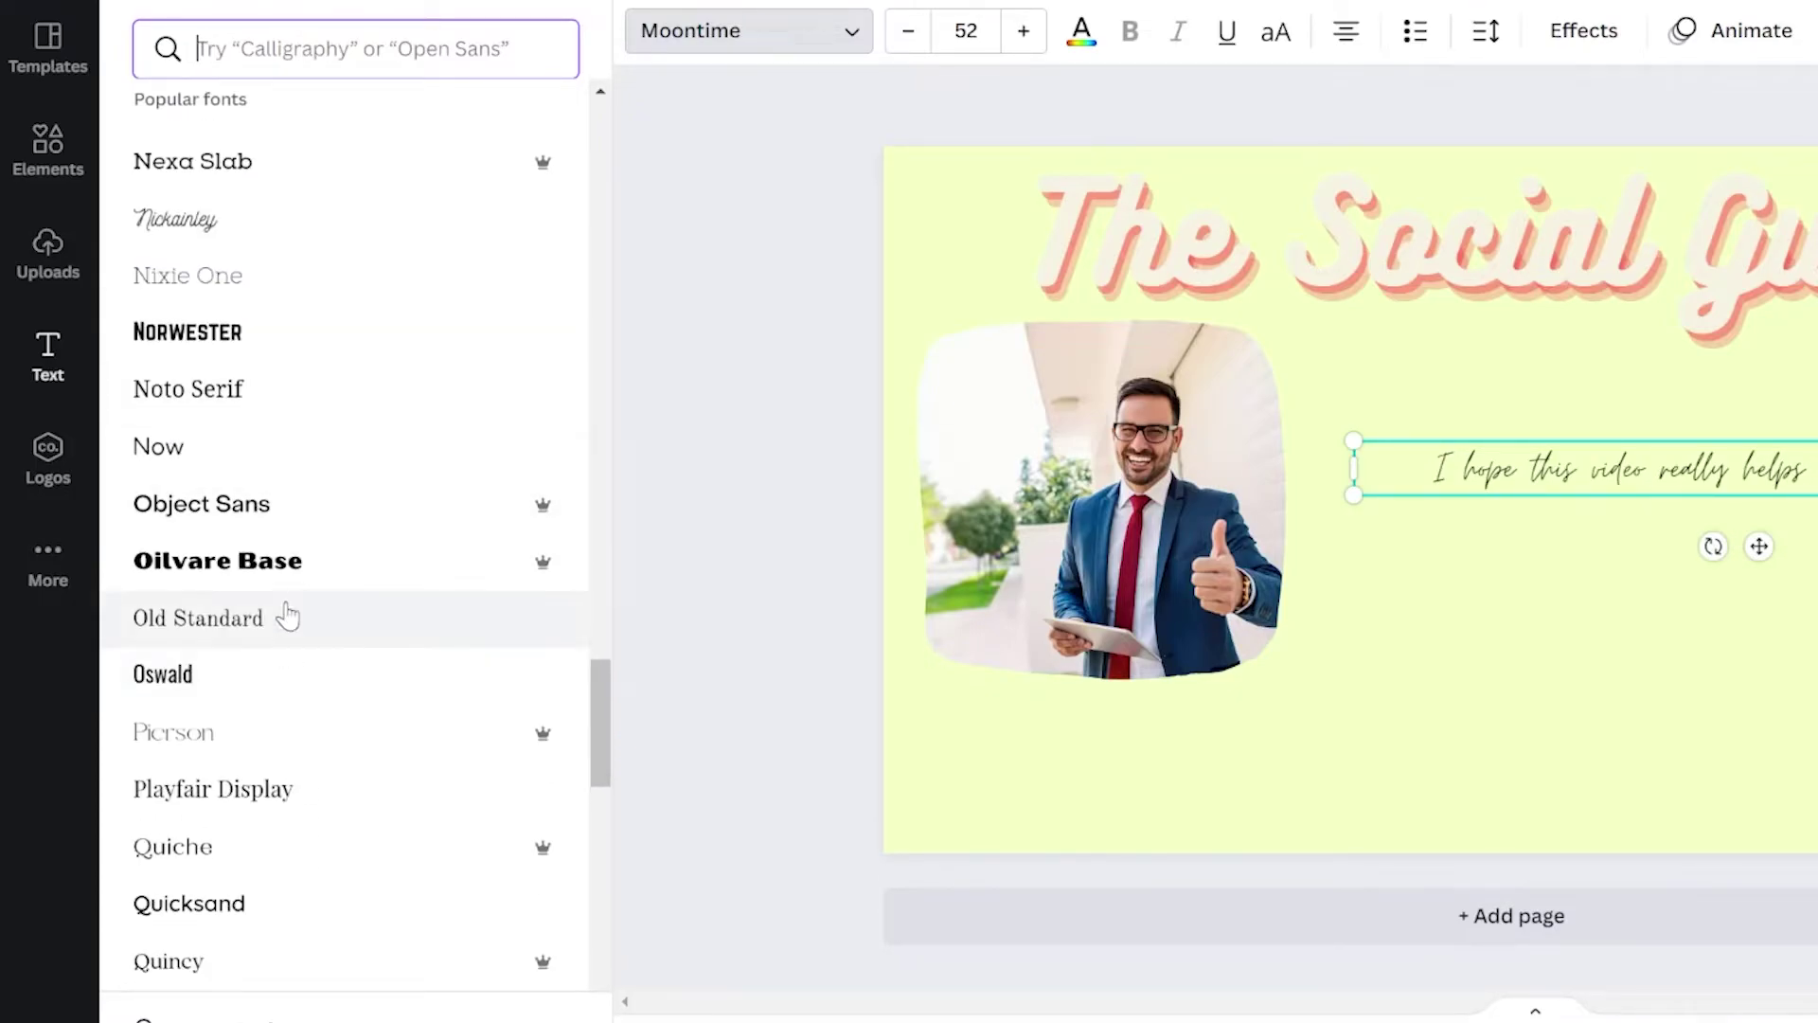
click(313, 472)
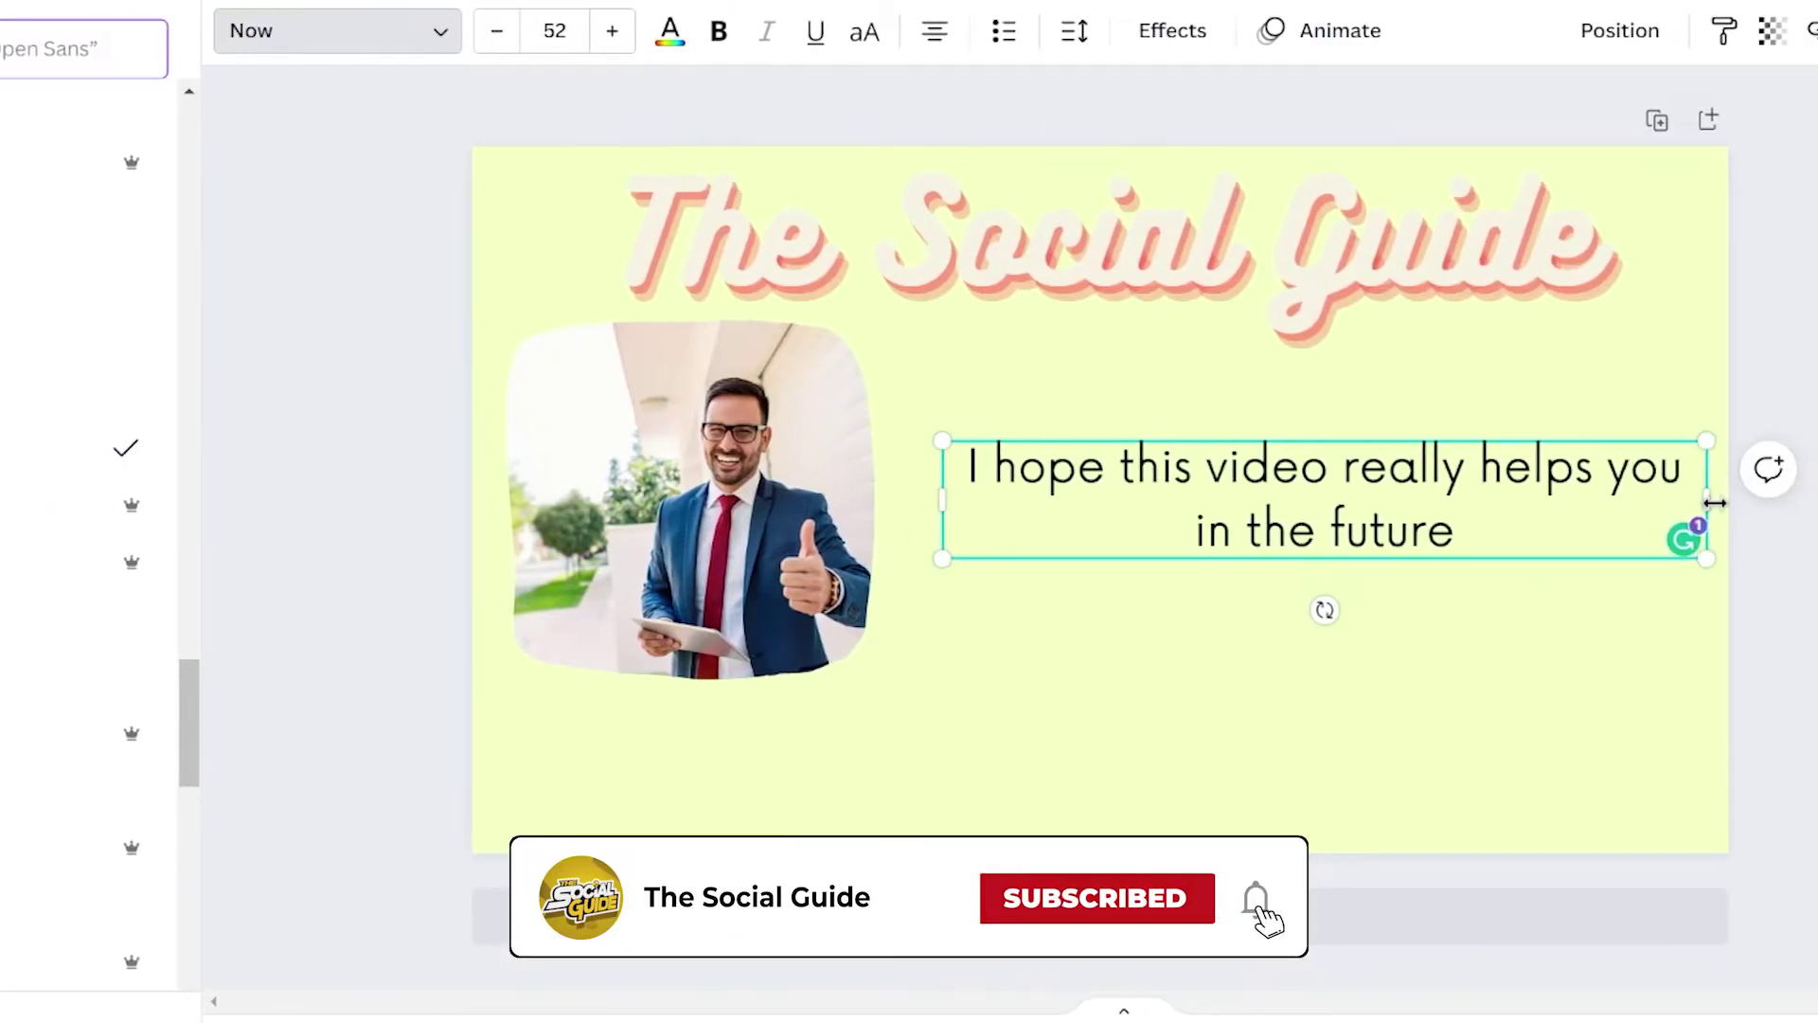
drag(1717, 499, 1606, 499)
drag(1283, 570, 1316, 532)
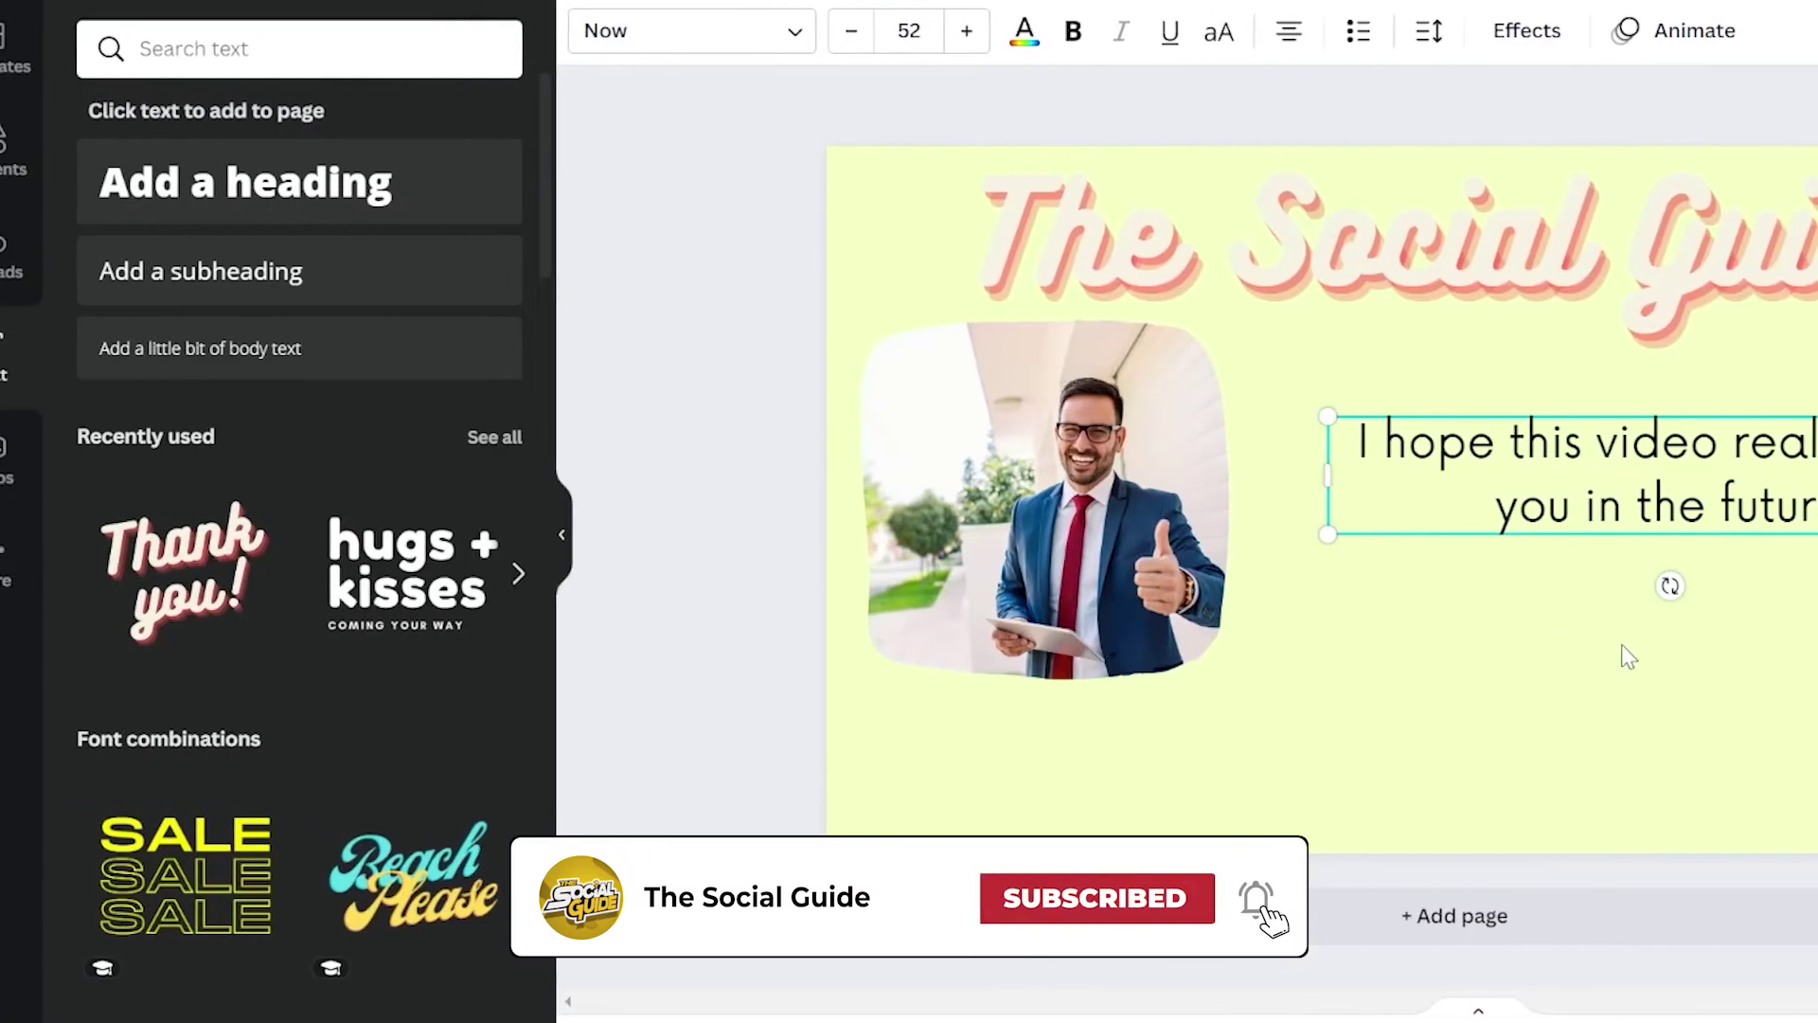
- Add a subheading reading "Contact information:" followed by the contact number, and place it directly below the photo
click(336, 289)
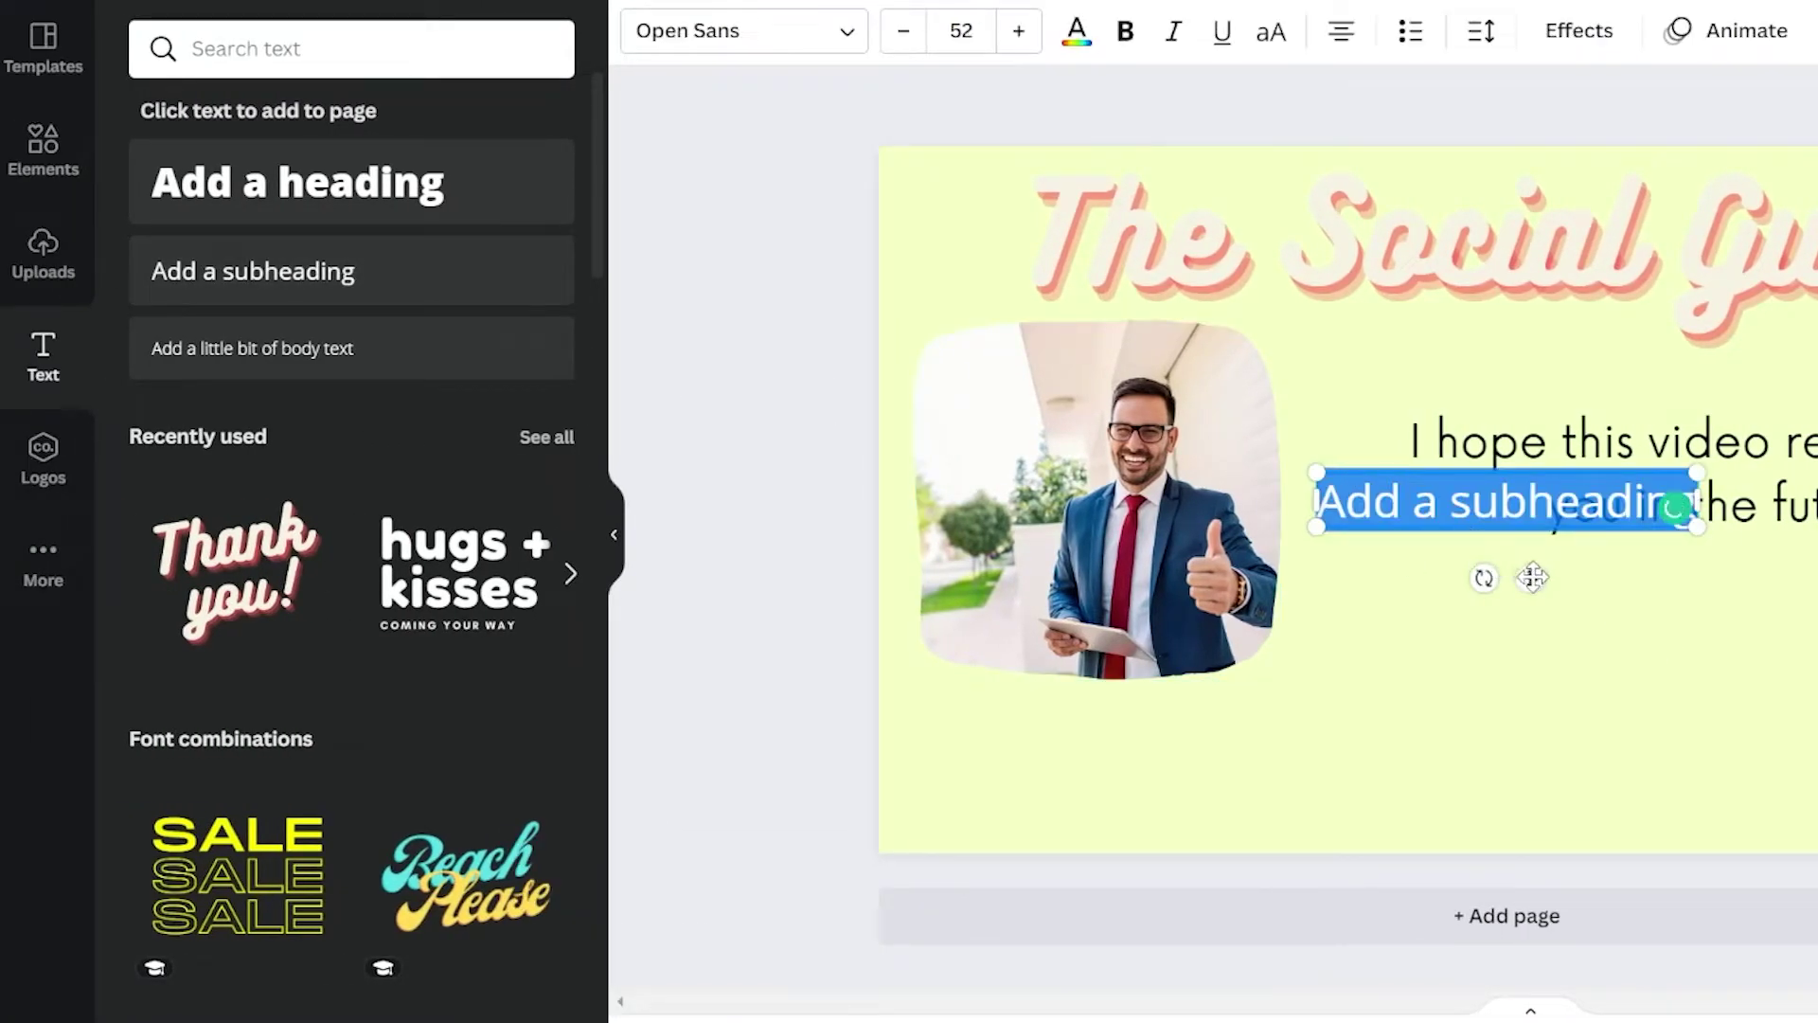
drag(1674, 506, 1600, 803)
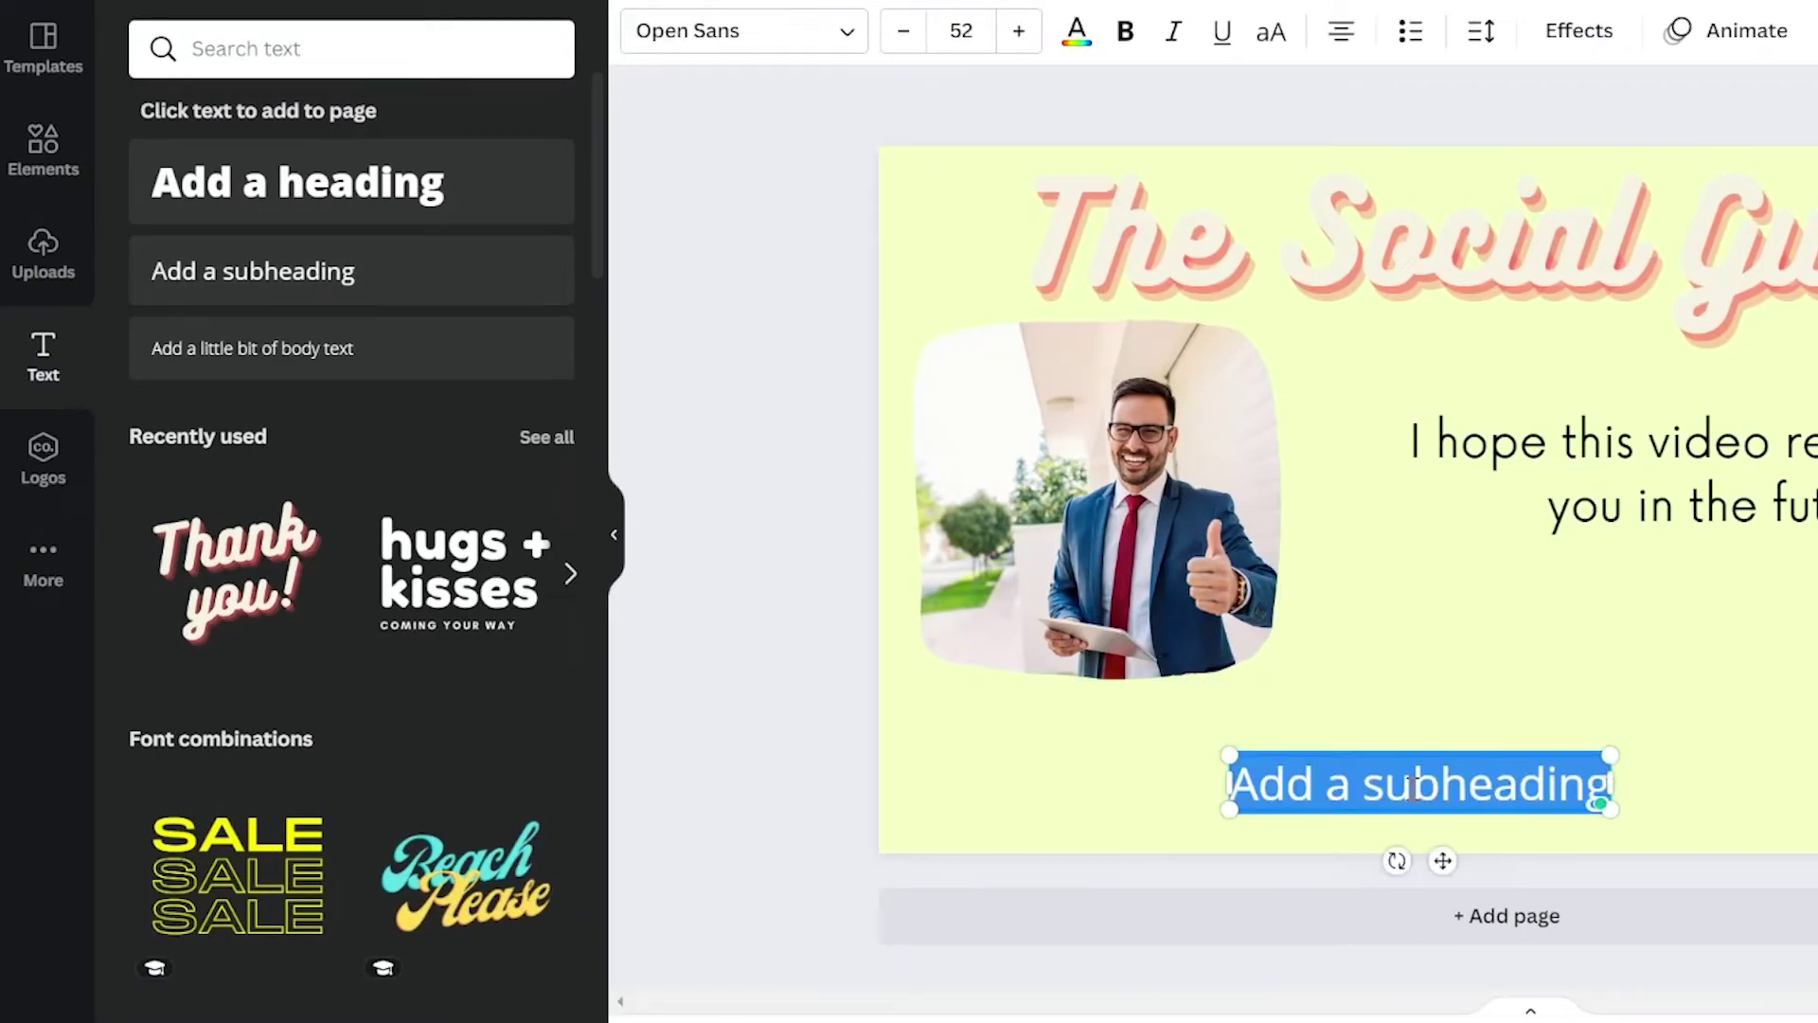
text(Canto)
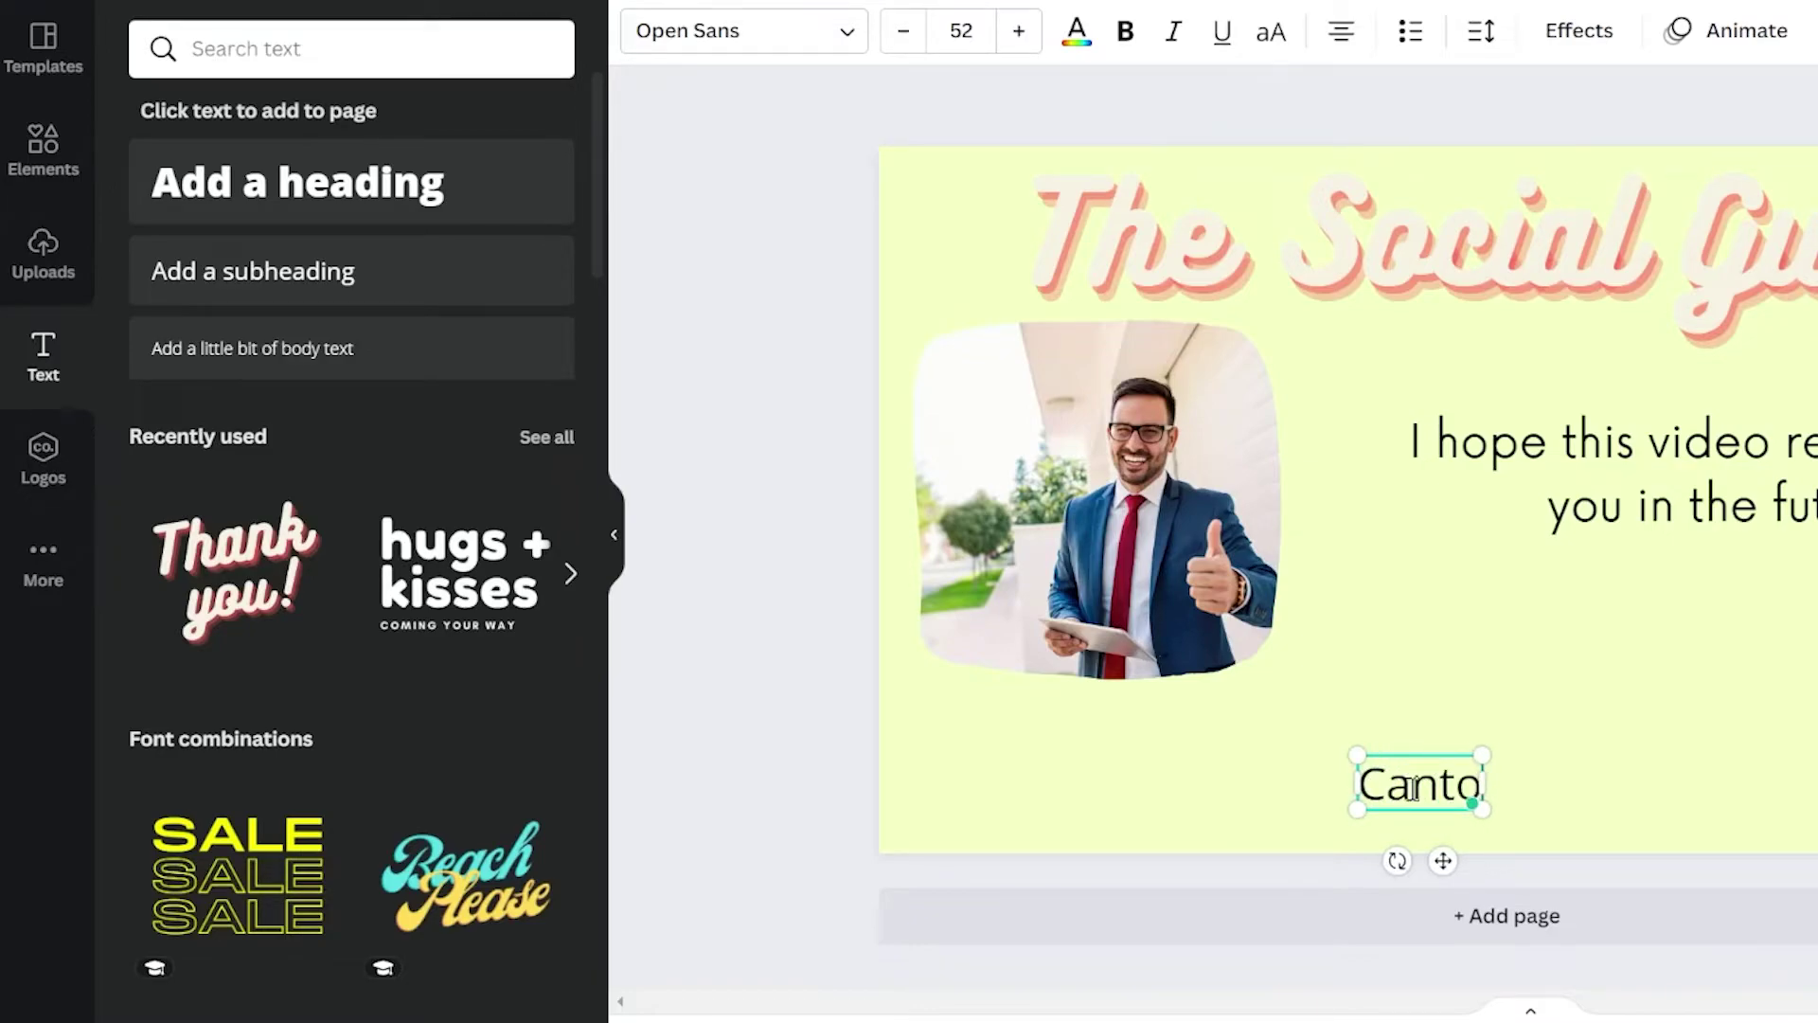
text(ntact information:)
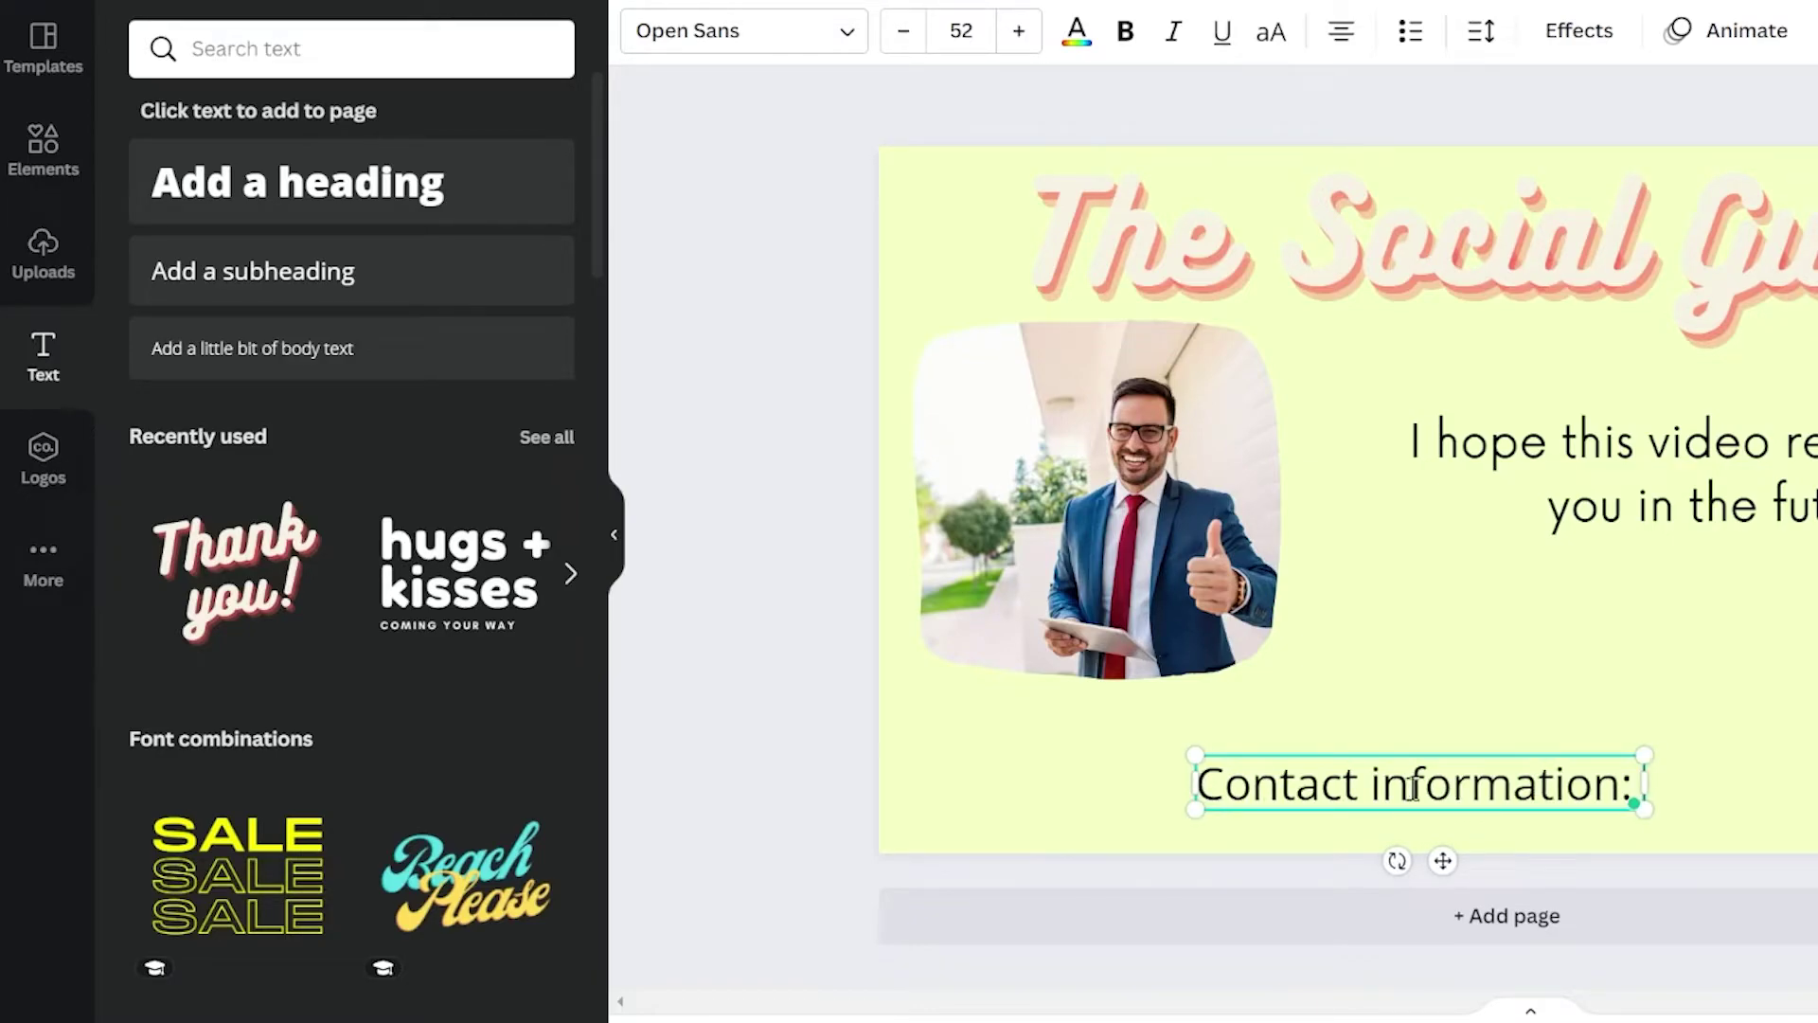
text( 123456789)
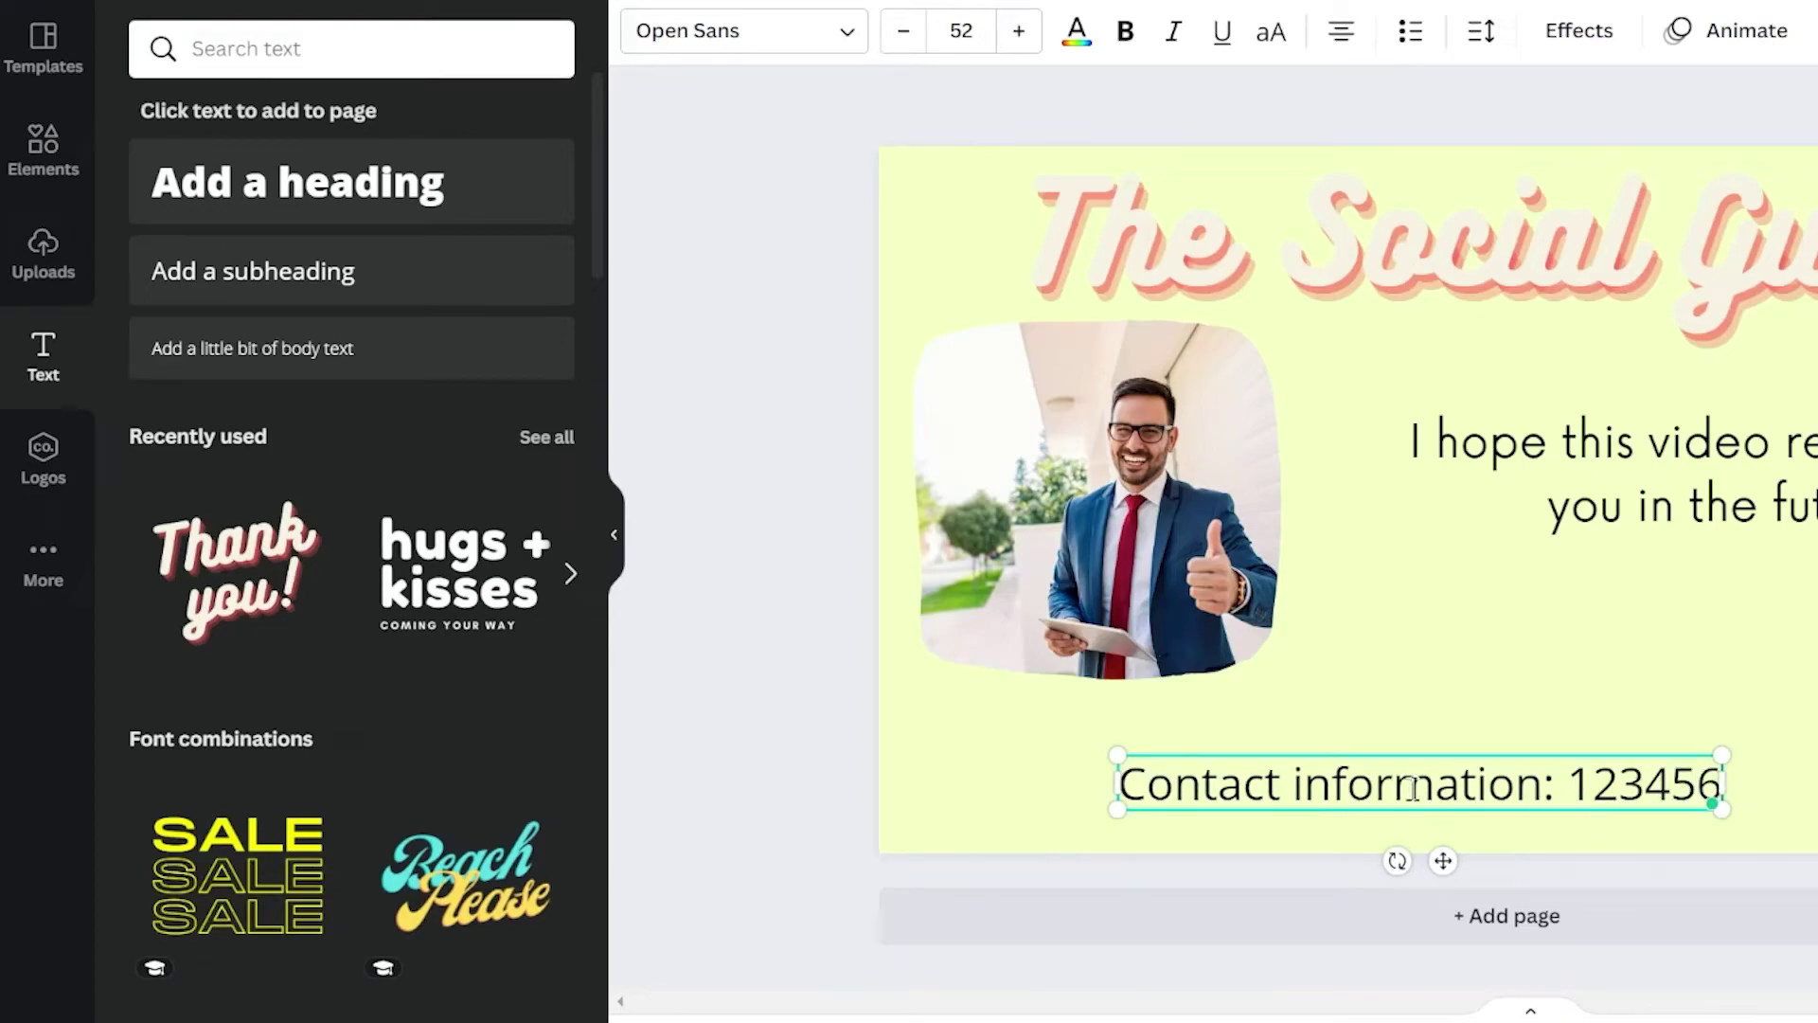
drag(1440, 857, 1274, 782)
click(1401, 784)
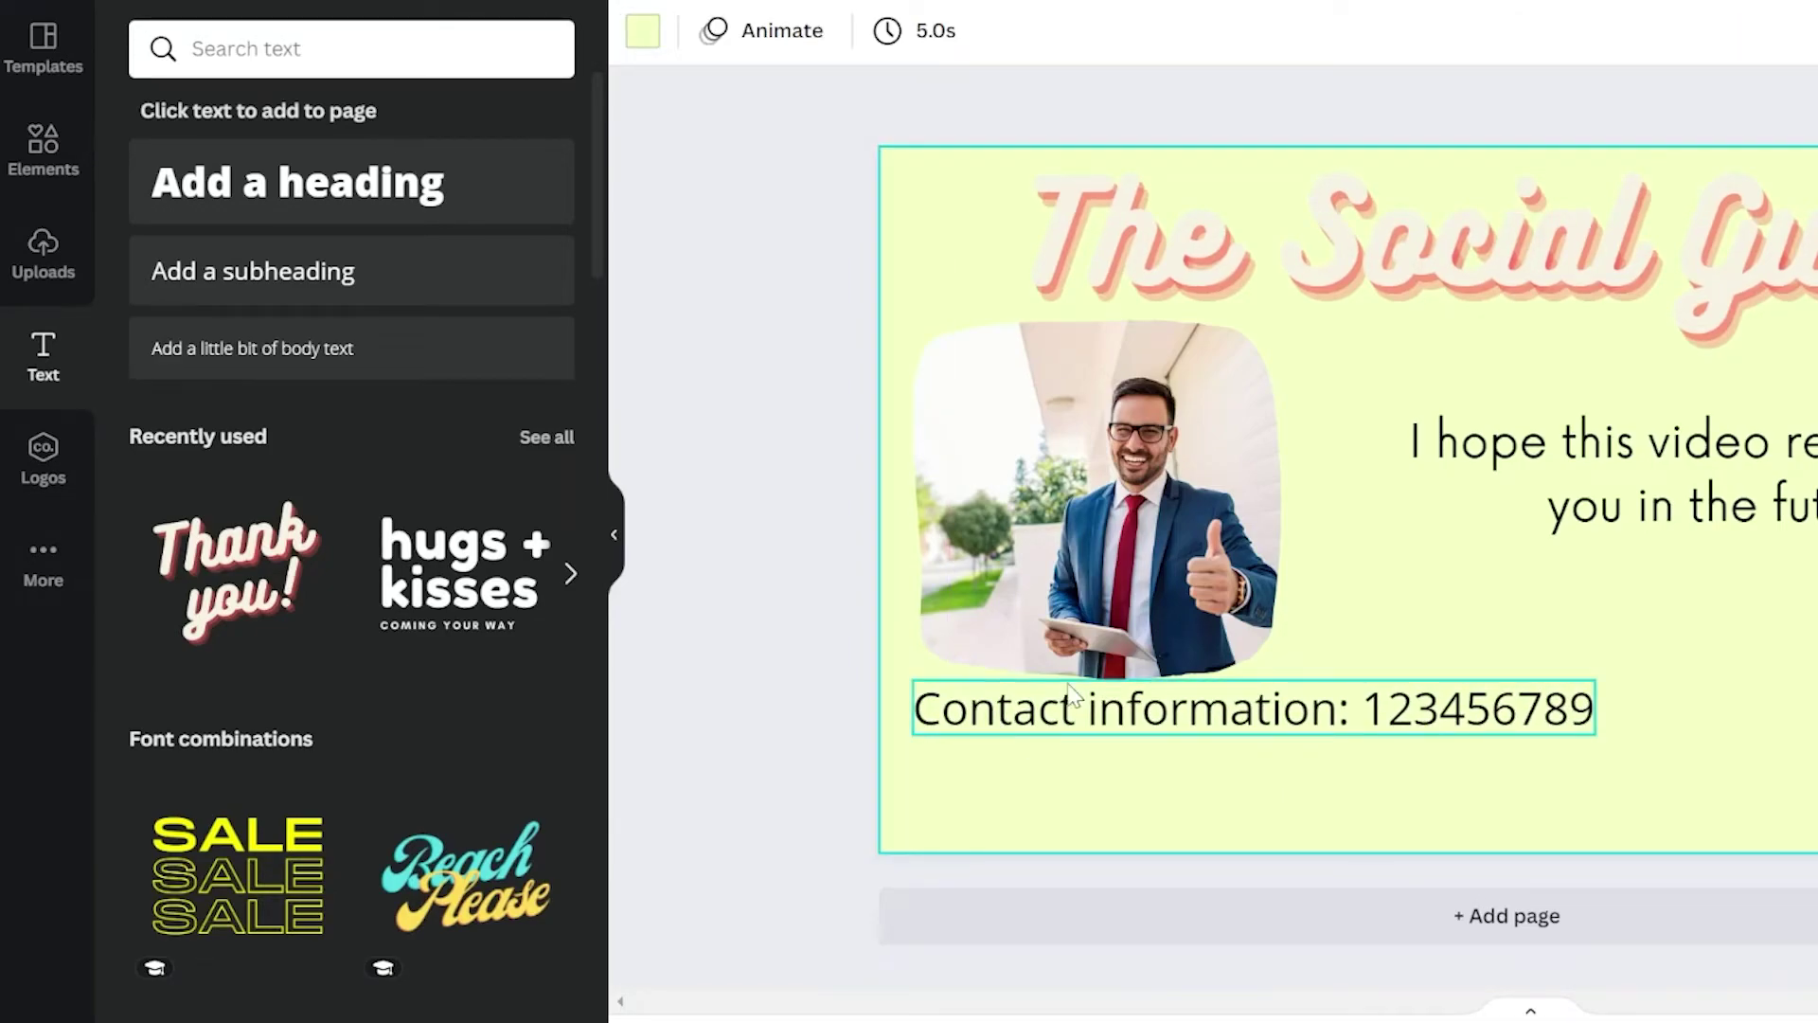
- Duplicate the contact information line and place the copy directly beneath the original
click(1108, 727)
right_click(1231, 708)
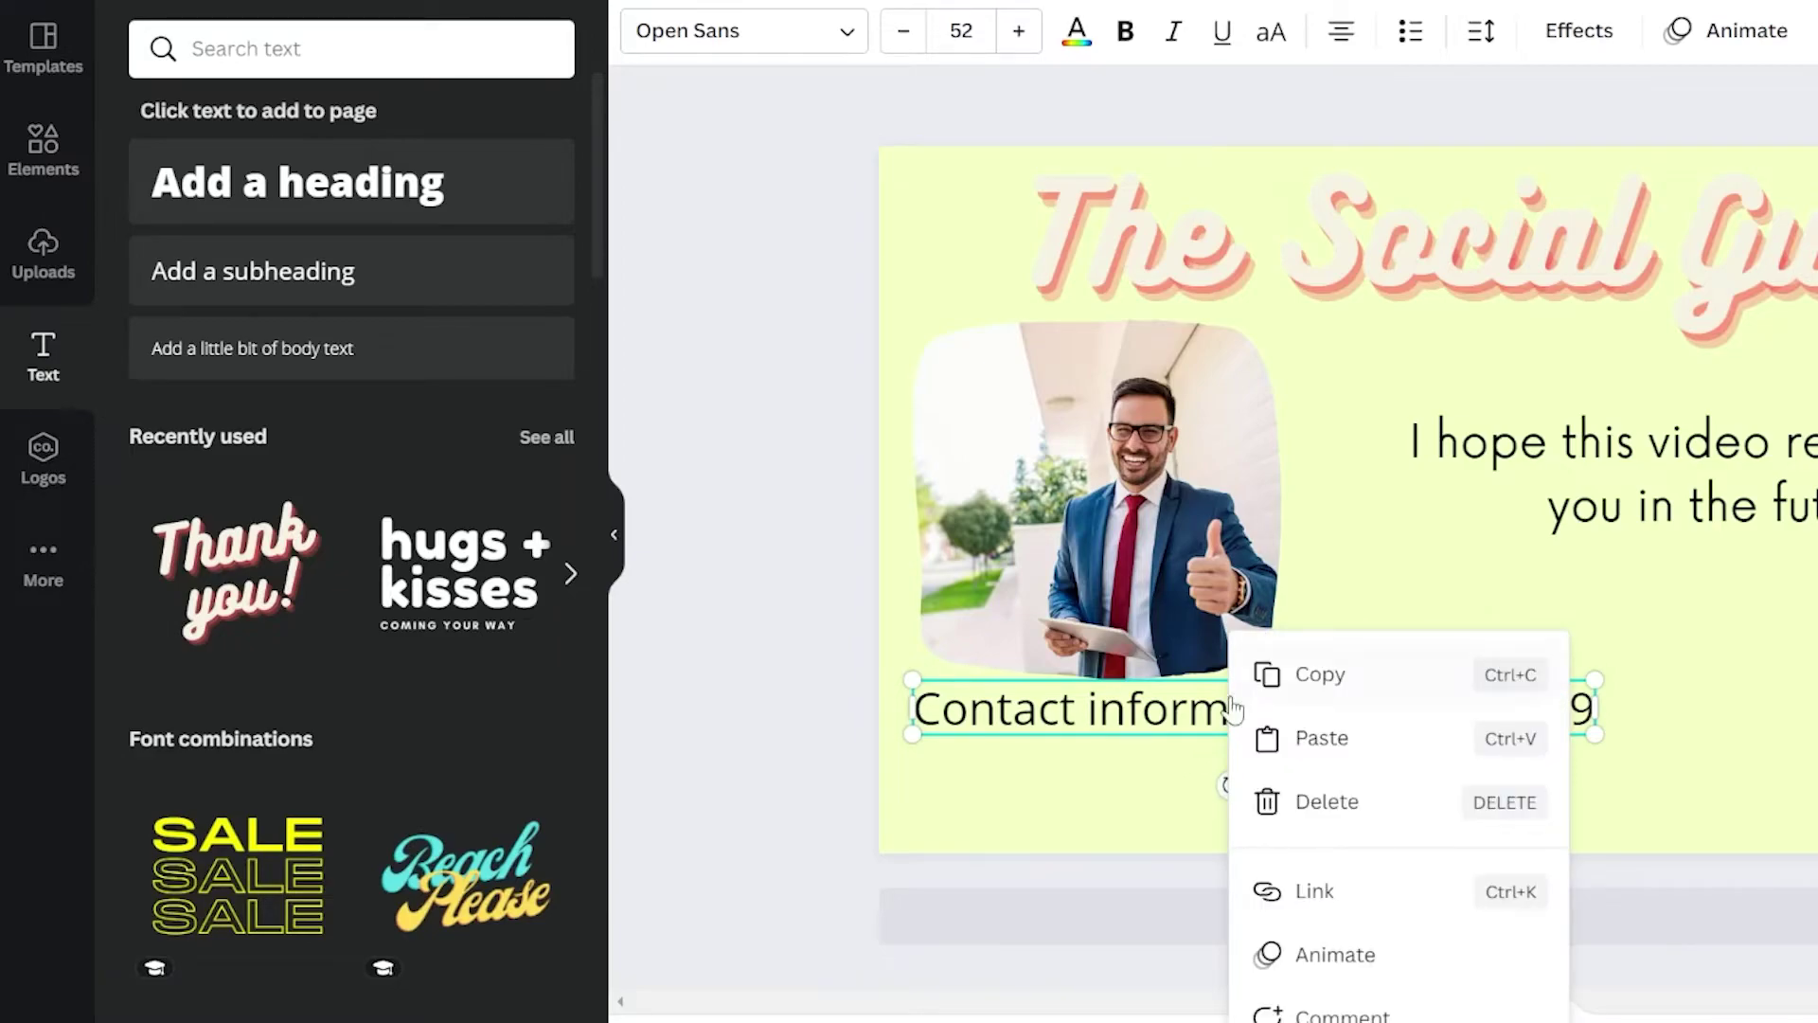
click(1319, 674)
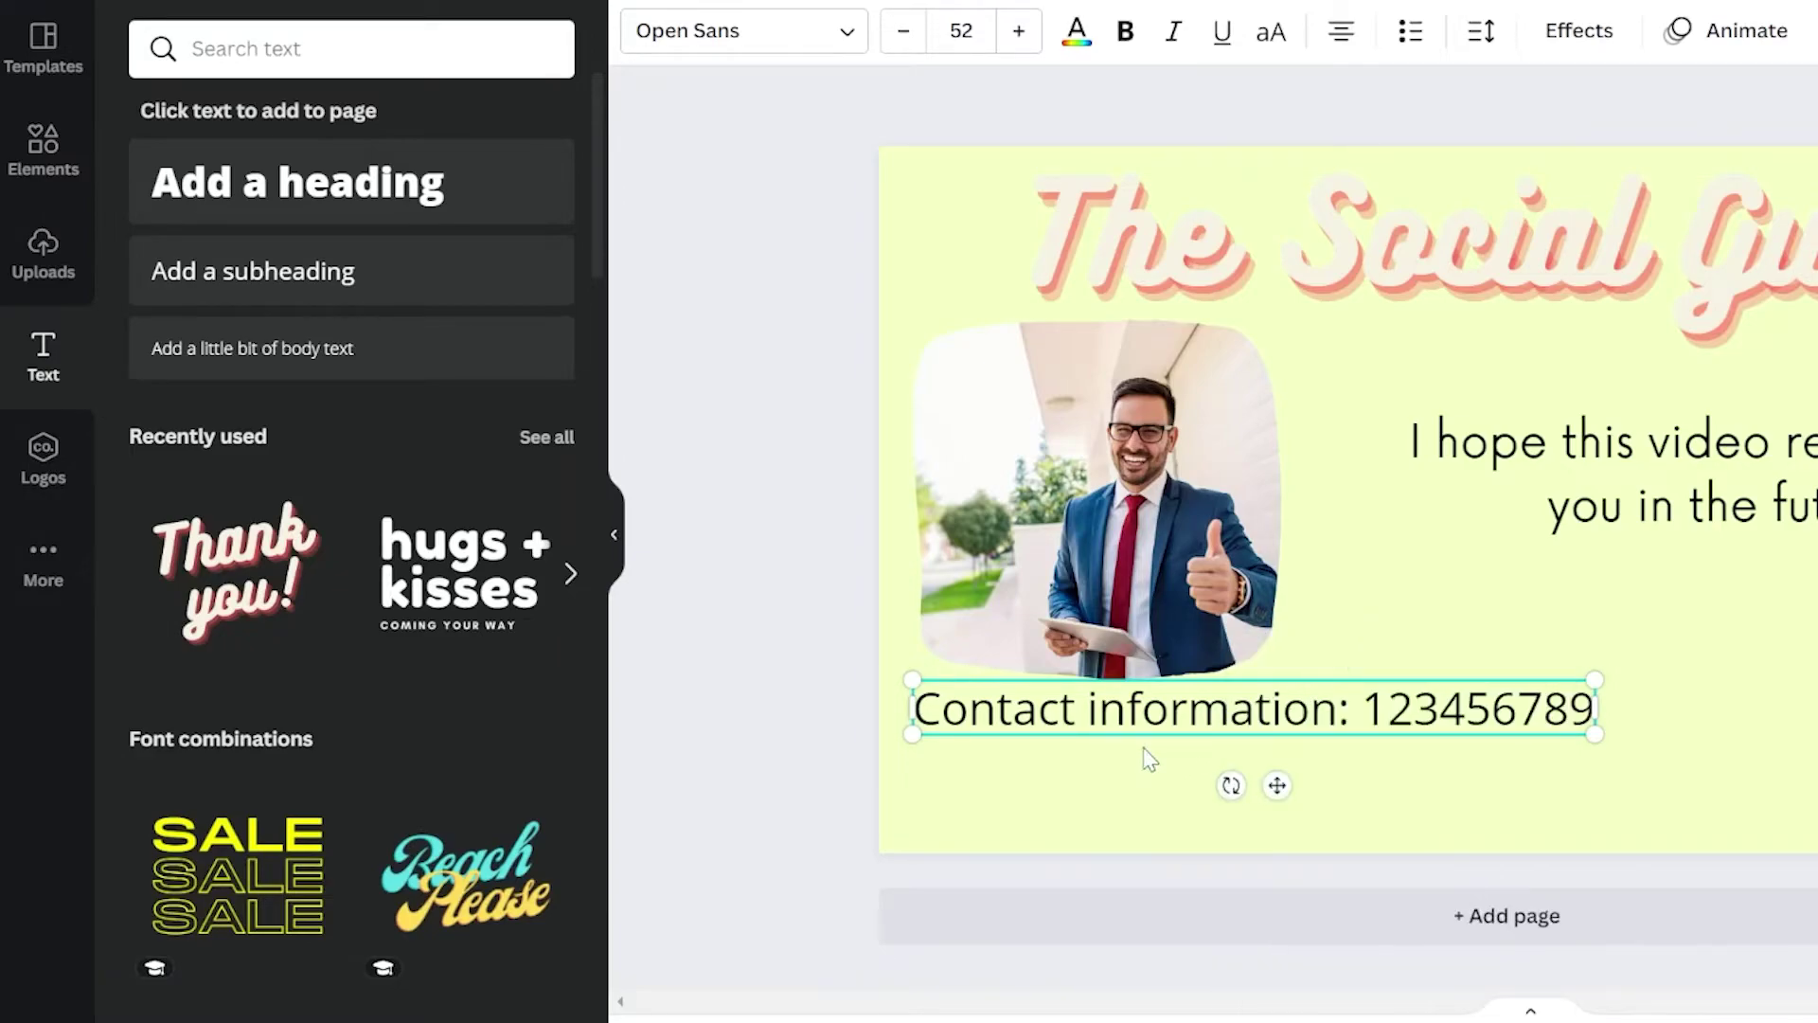
right_click(1145, 750)
click(1176, 801)
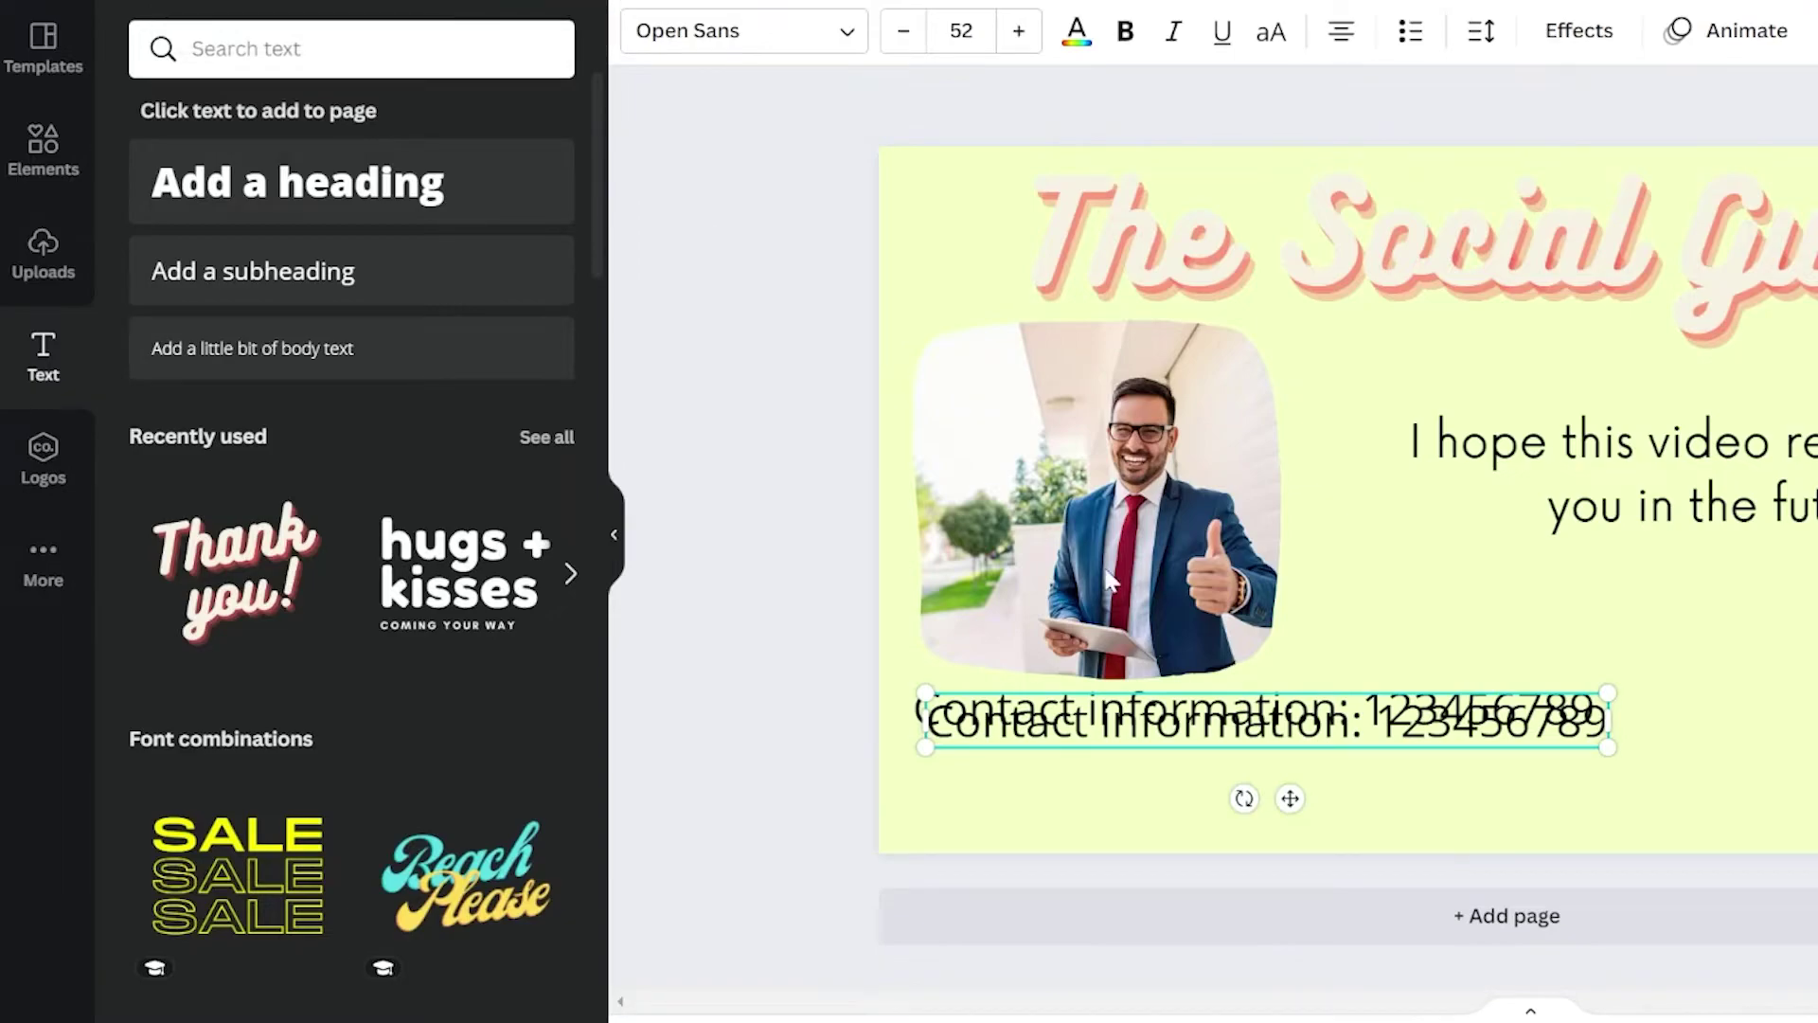
drag(1288, 820, 1275, 853)
- Replace the copied line's text with "Adress:" and the postal address, and nudge the subheading beside the photo slightly down
drag(914, 755, 1571, 755)
key(BackSpace)
text(Adree)
key(BackSpace)
text(ss: 8000,)
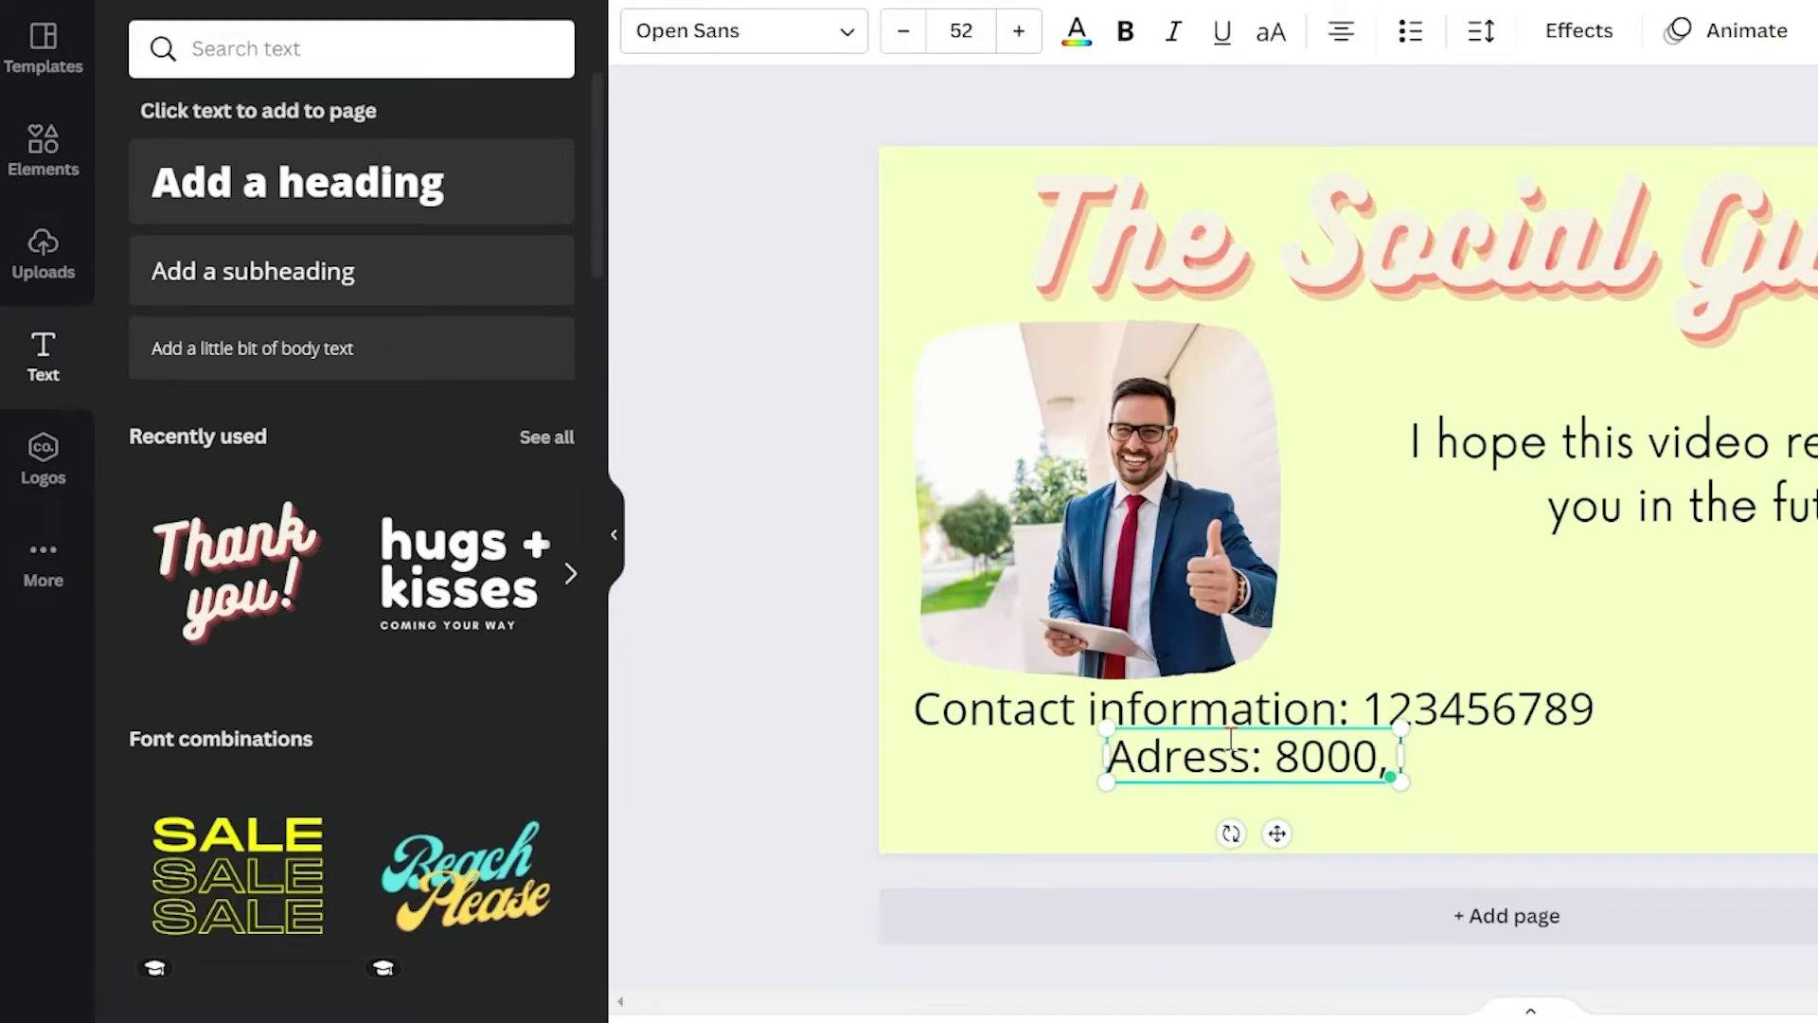
text( Canadaa)
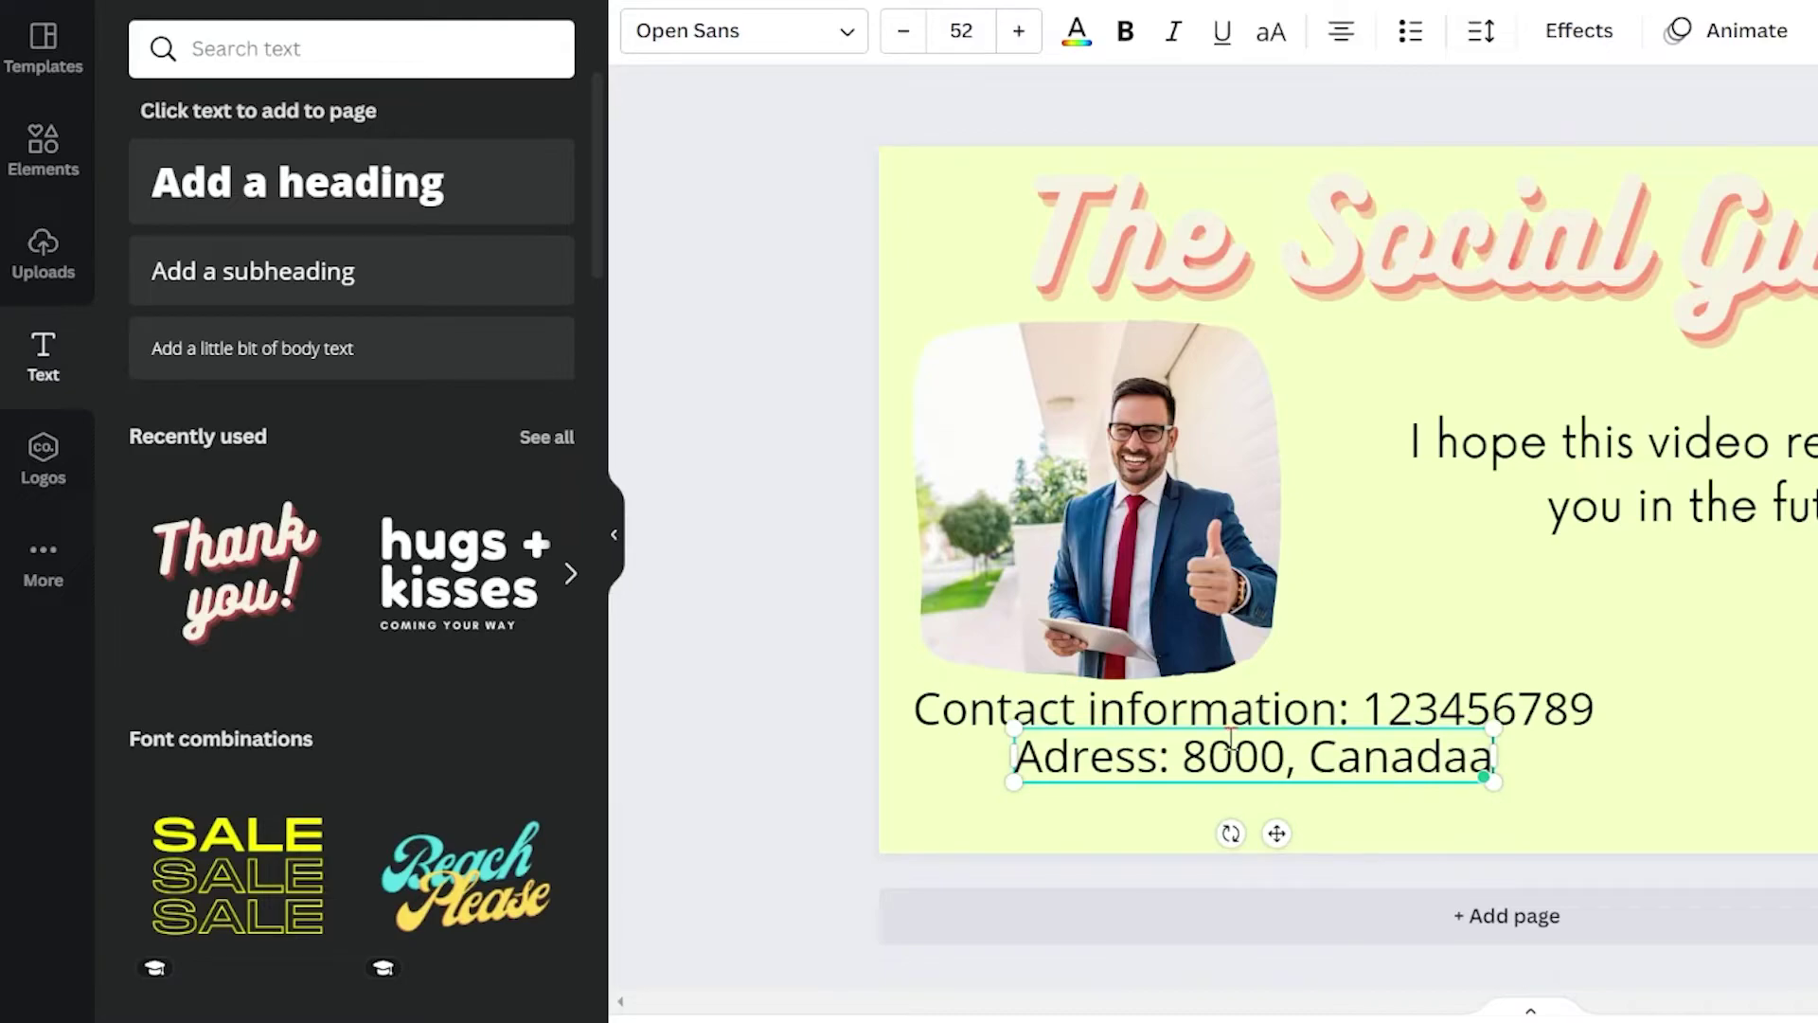
key(BackSpace)
text(...)
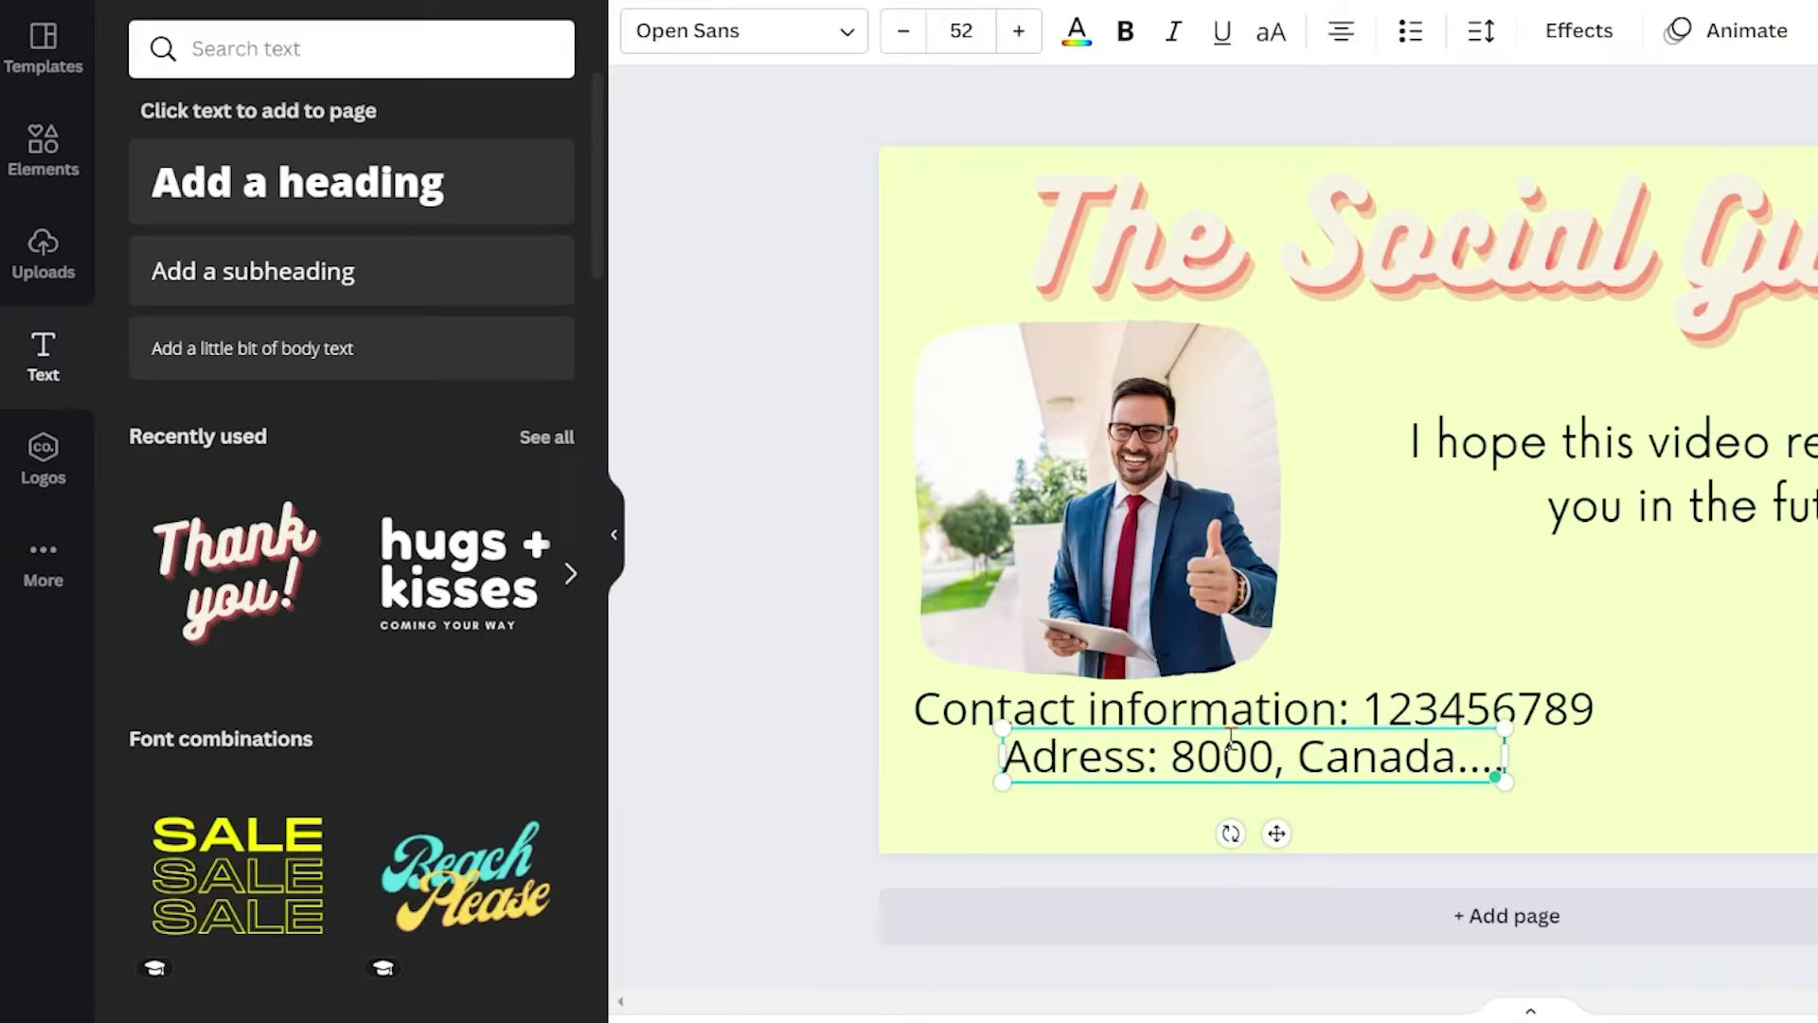
click(1326, 625)
click(1400, 491)
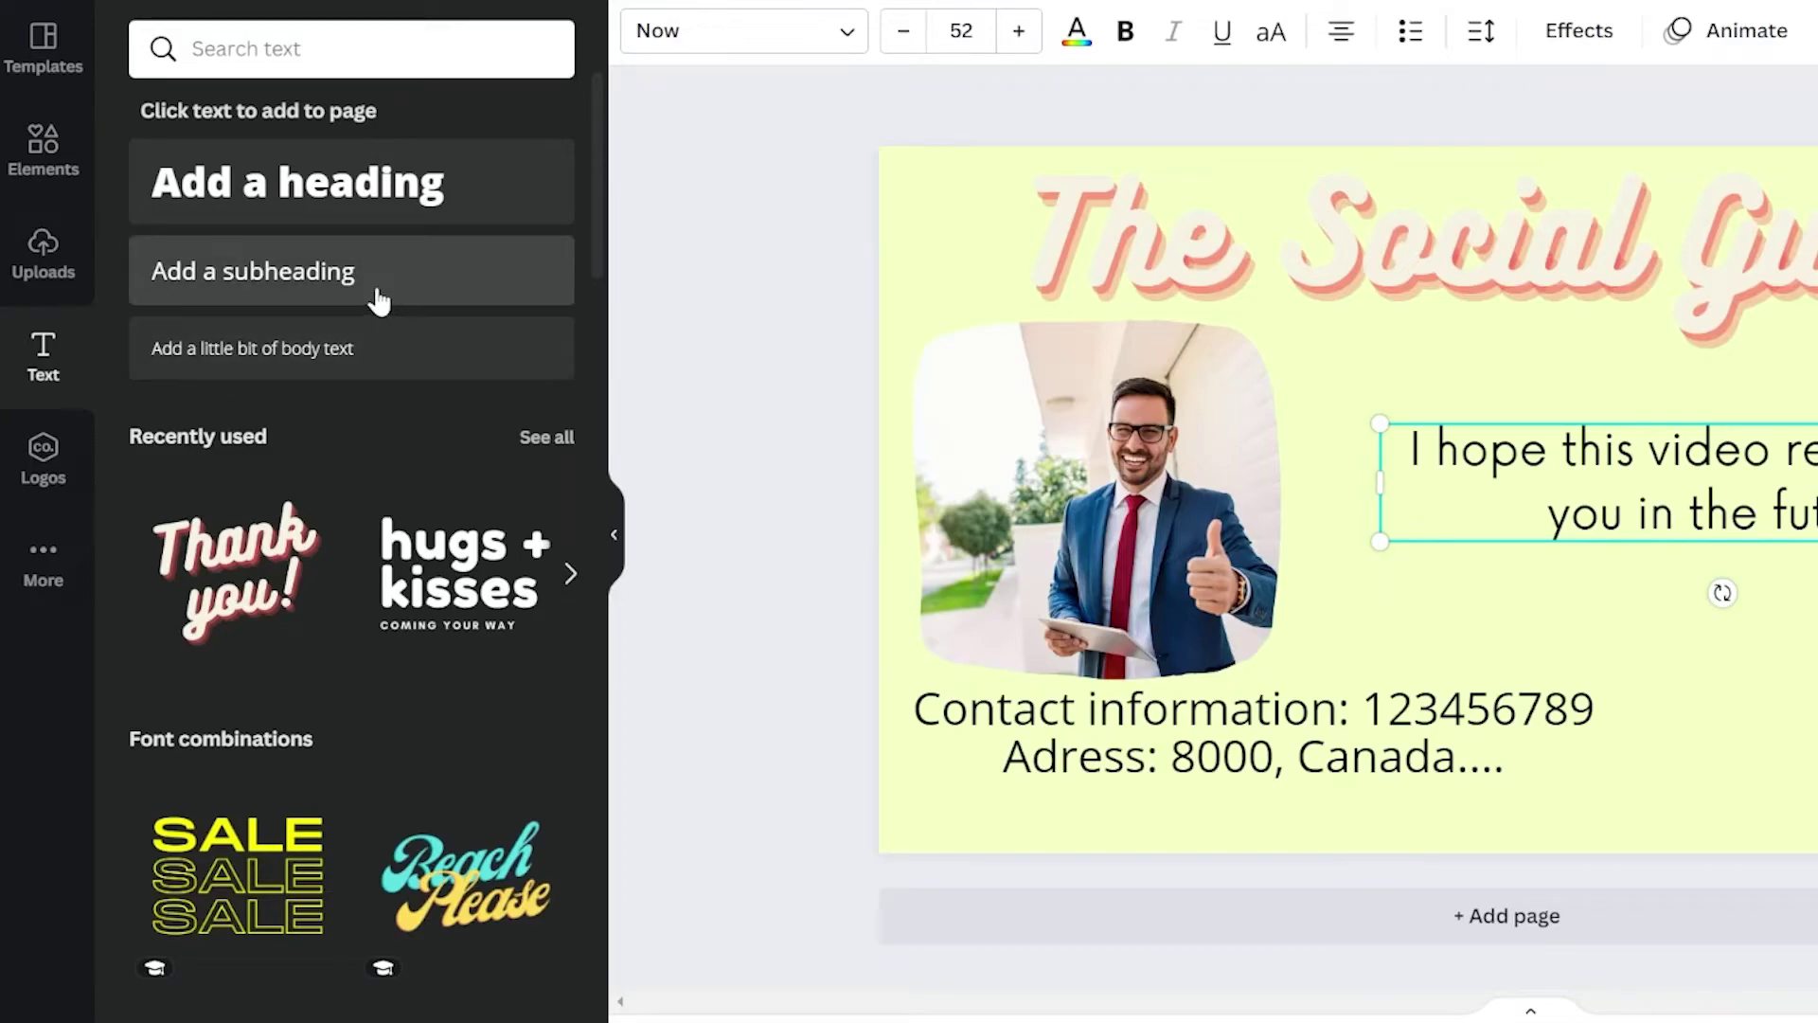
- Open the logos section to examine where a brand logo can be uploaded
click(38, 464)
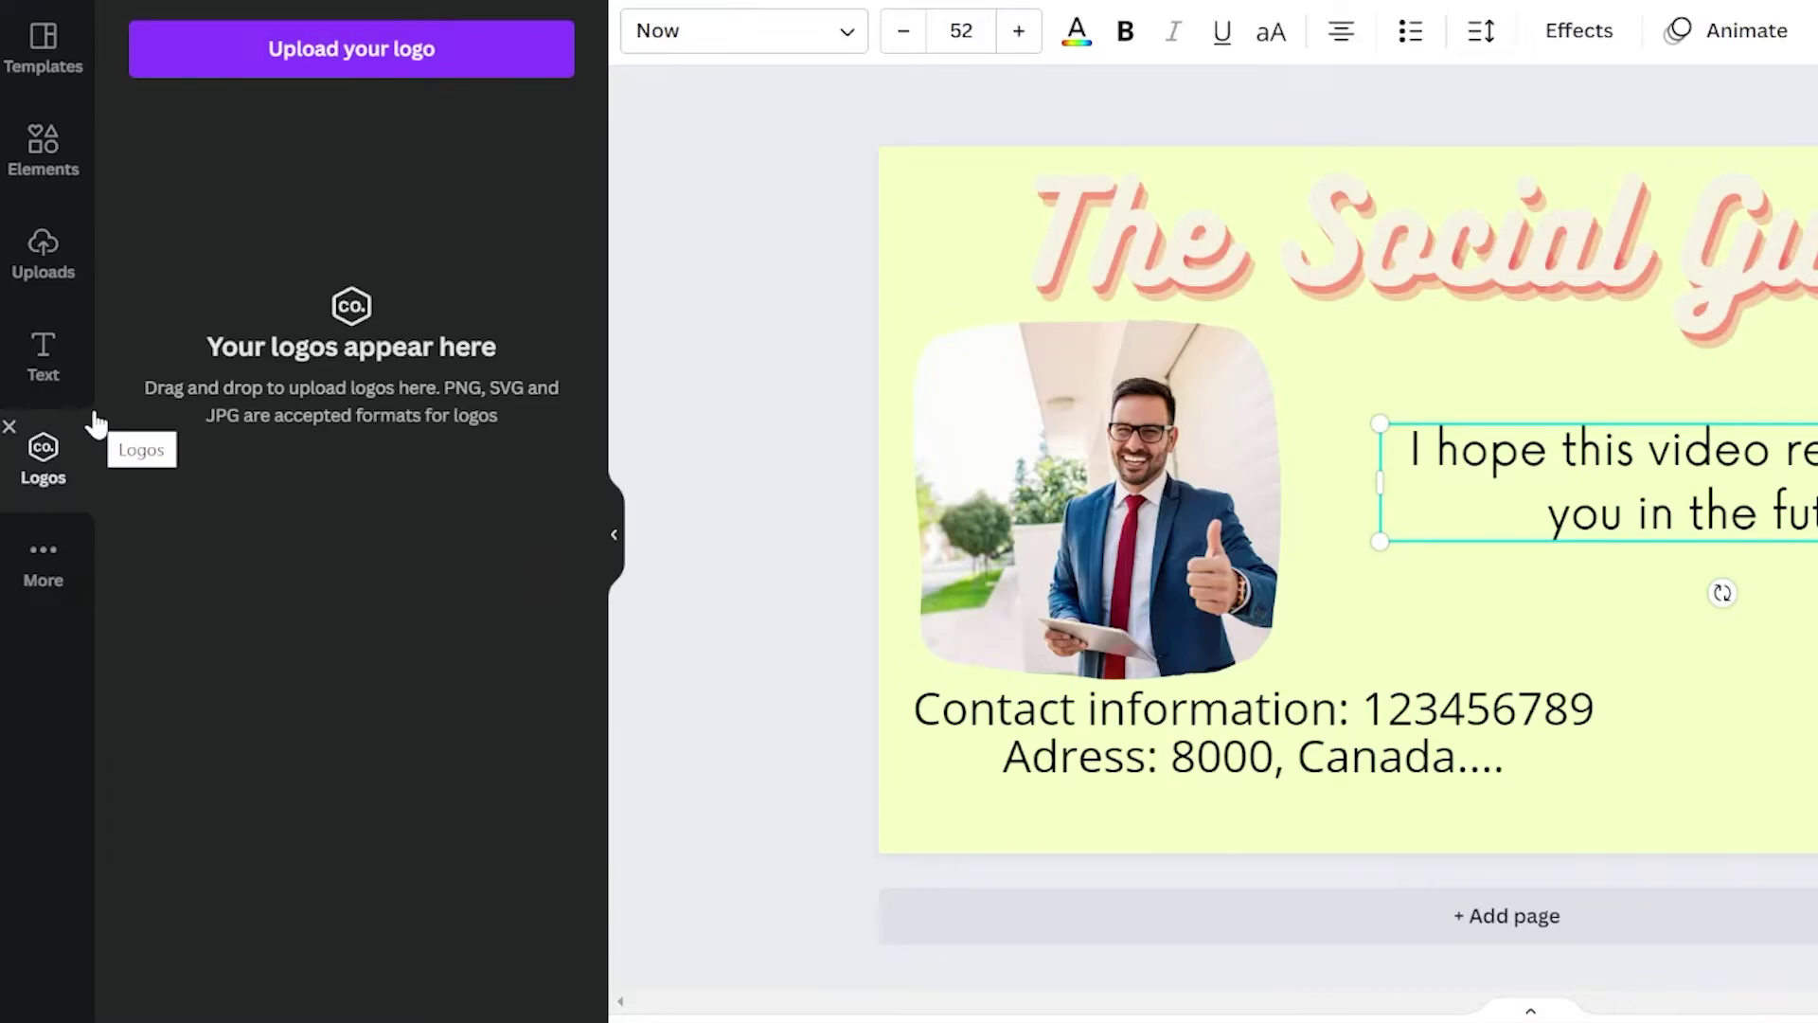
click(373, 77)
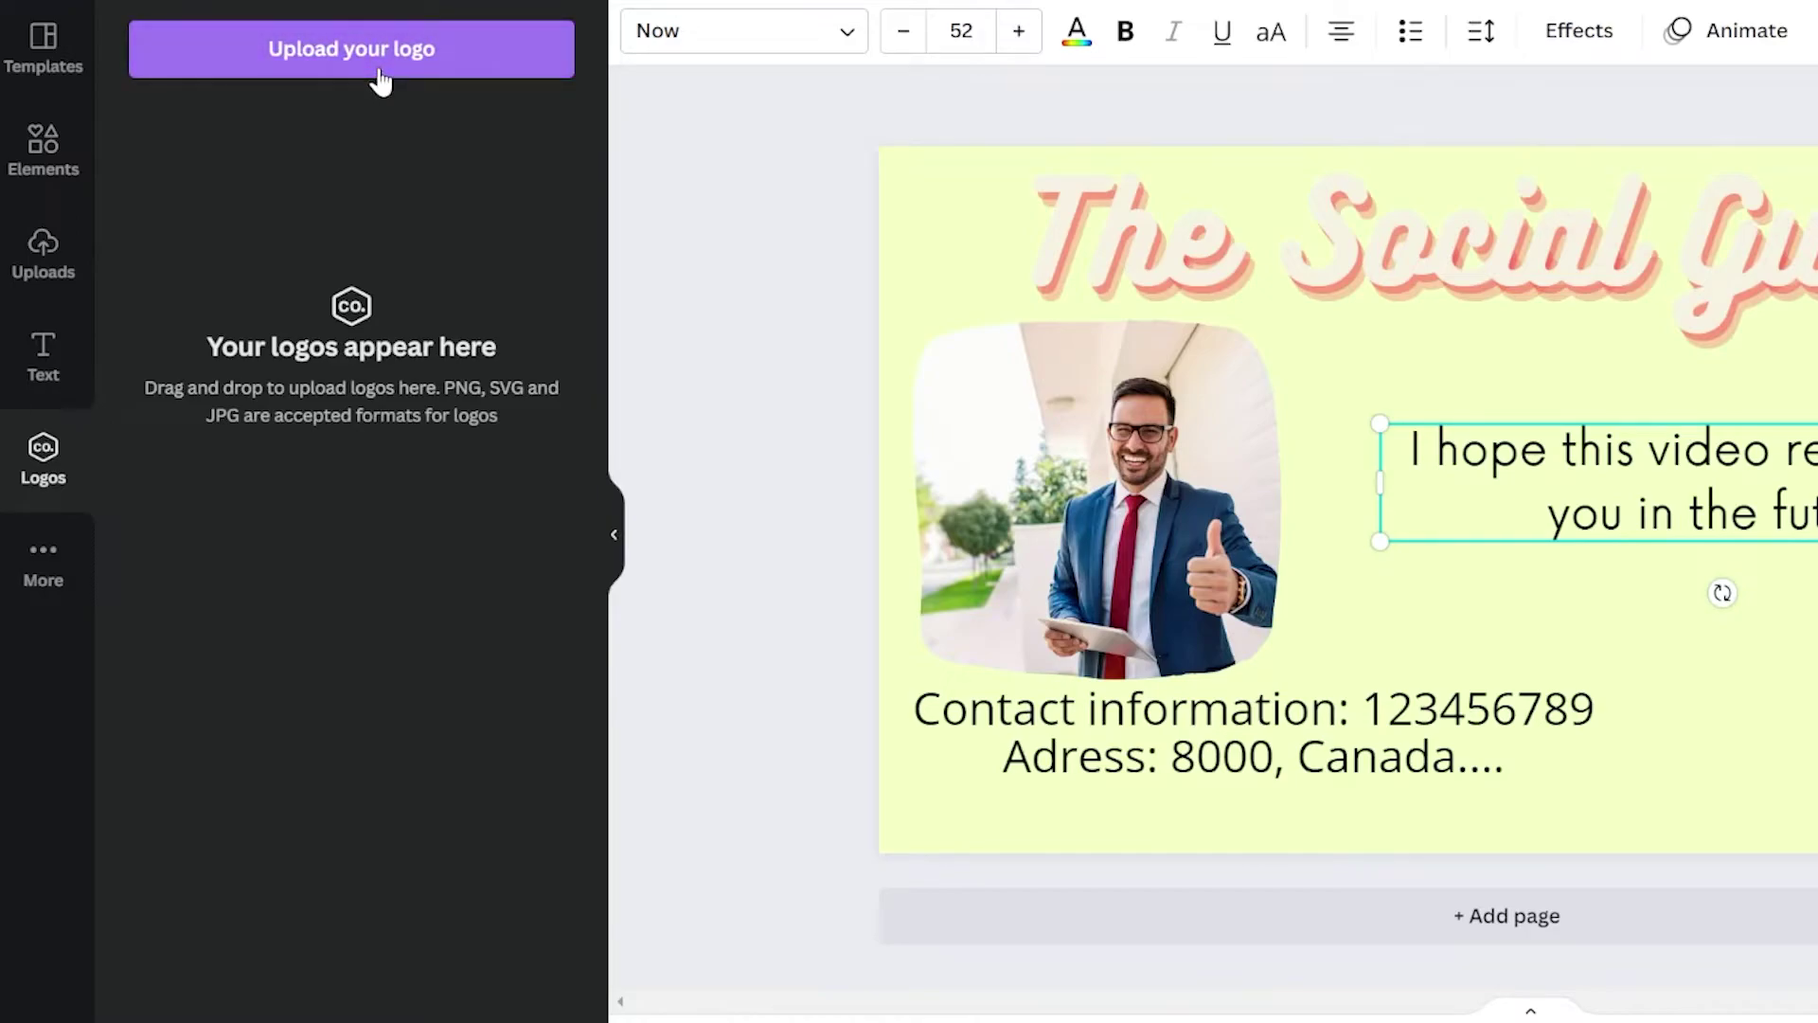
click(762, 295)
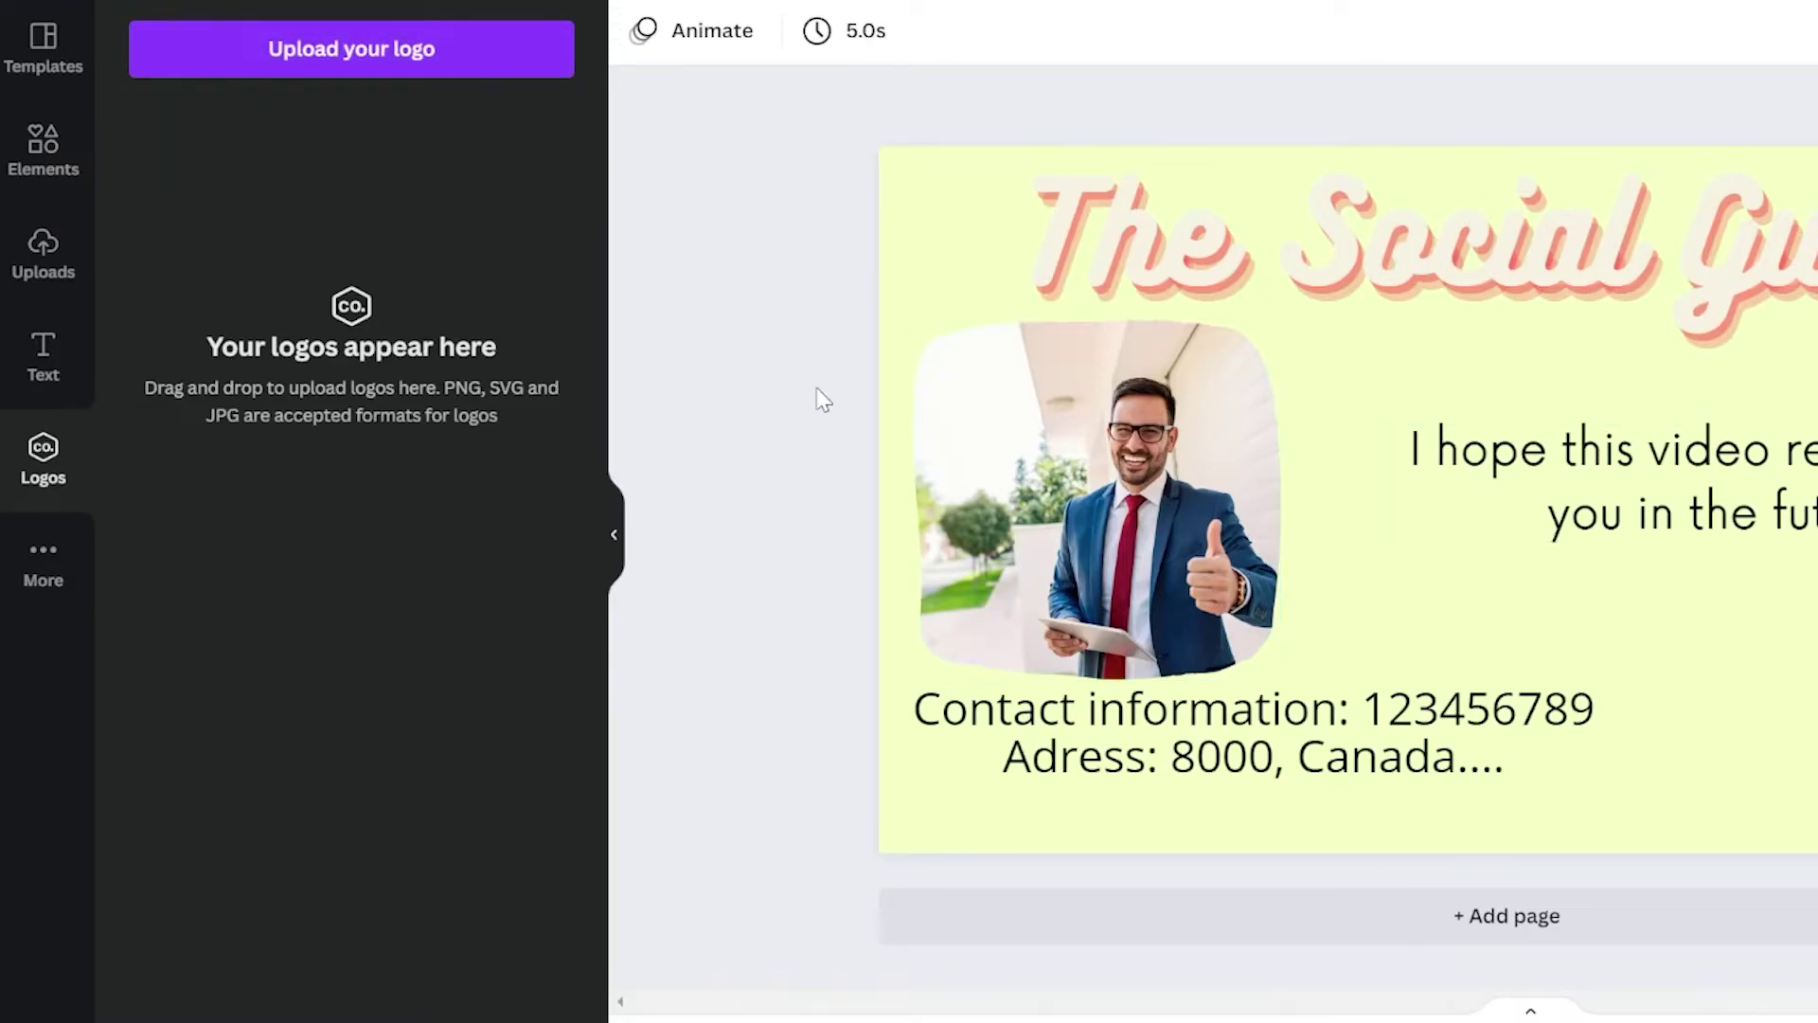
click(895, 587)
- Clear the "frame" search, browse all graphics and add the orange outline bottle drawing to the page
click(47, 151)
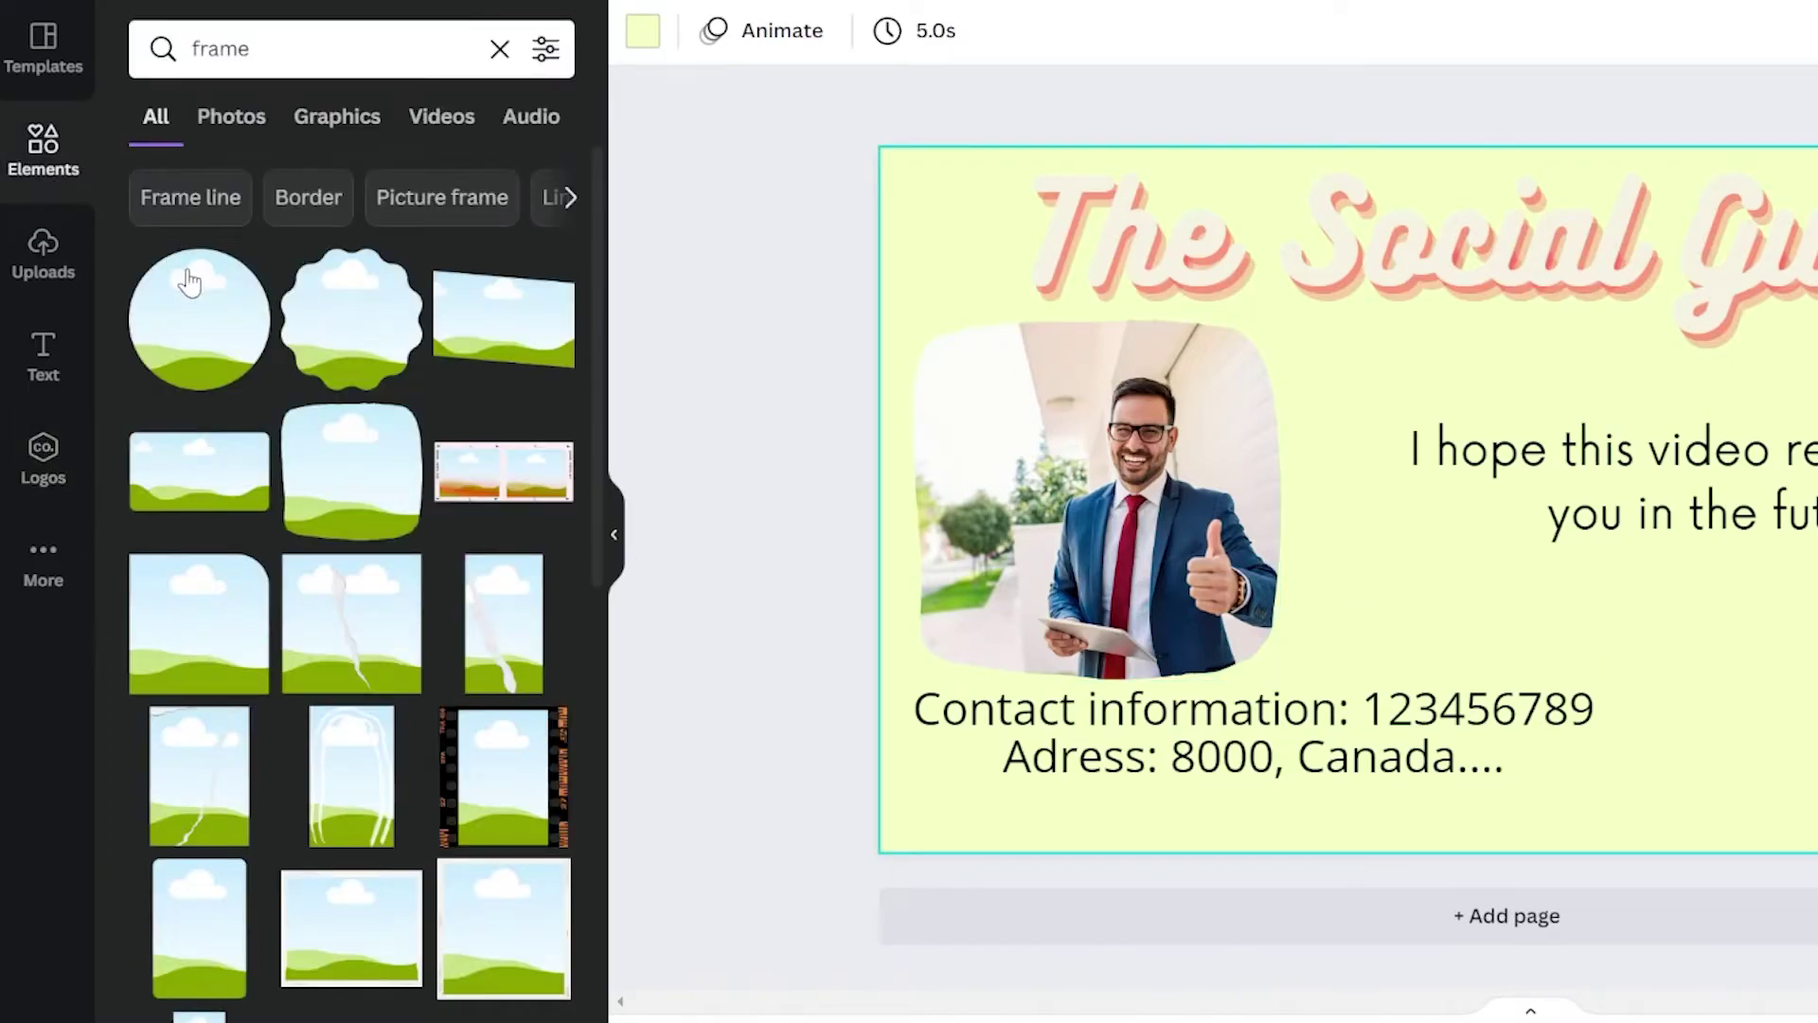
click(501, 74)
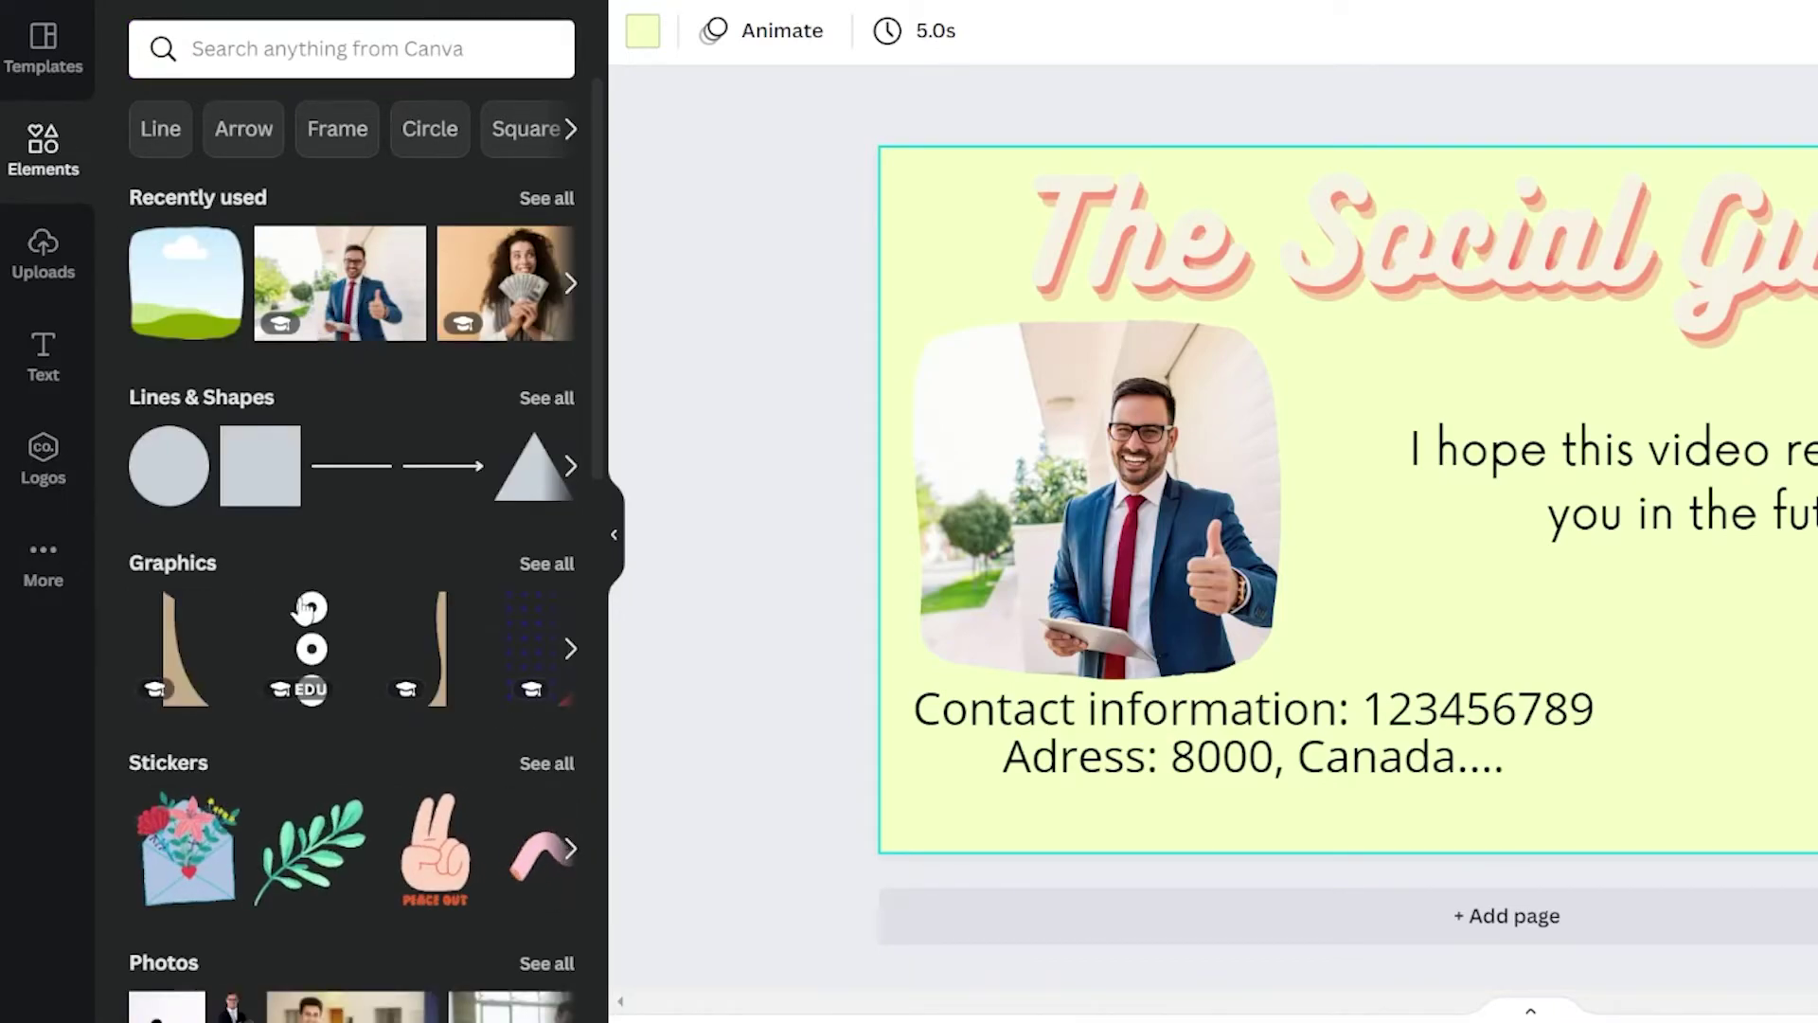
click(548, 567)
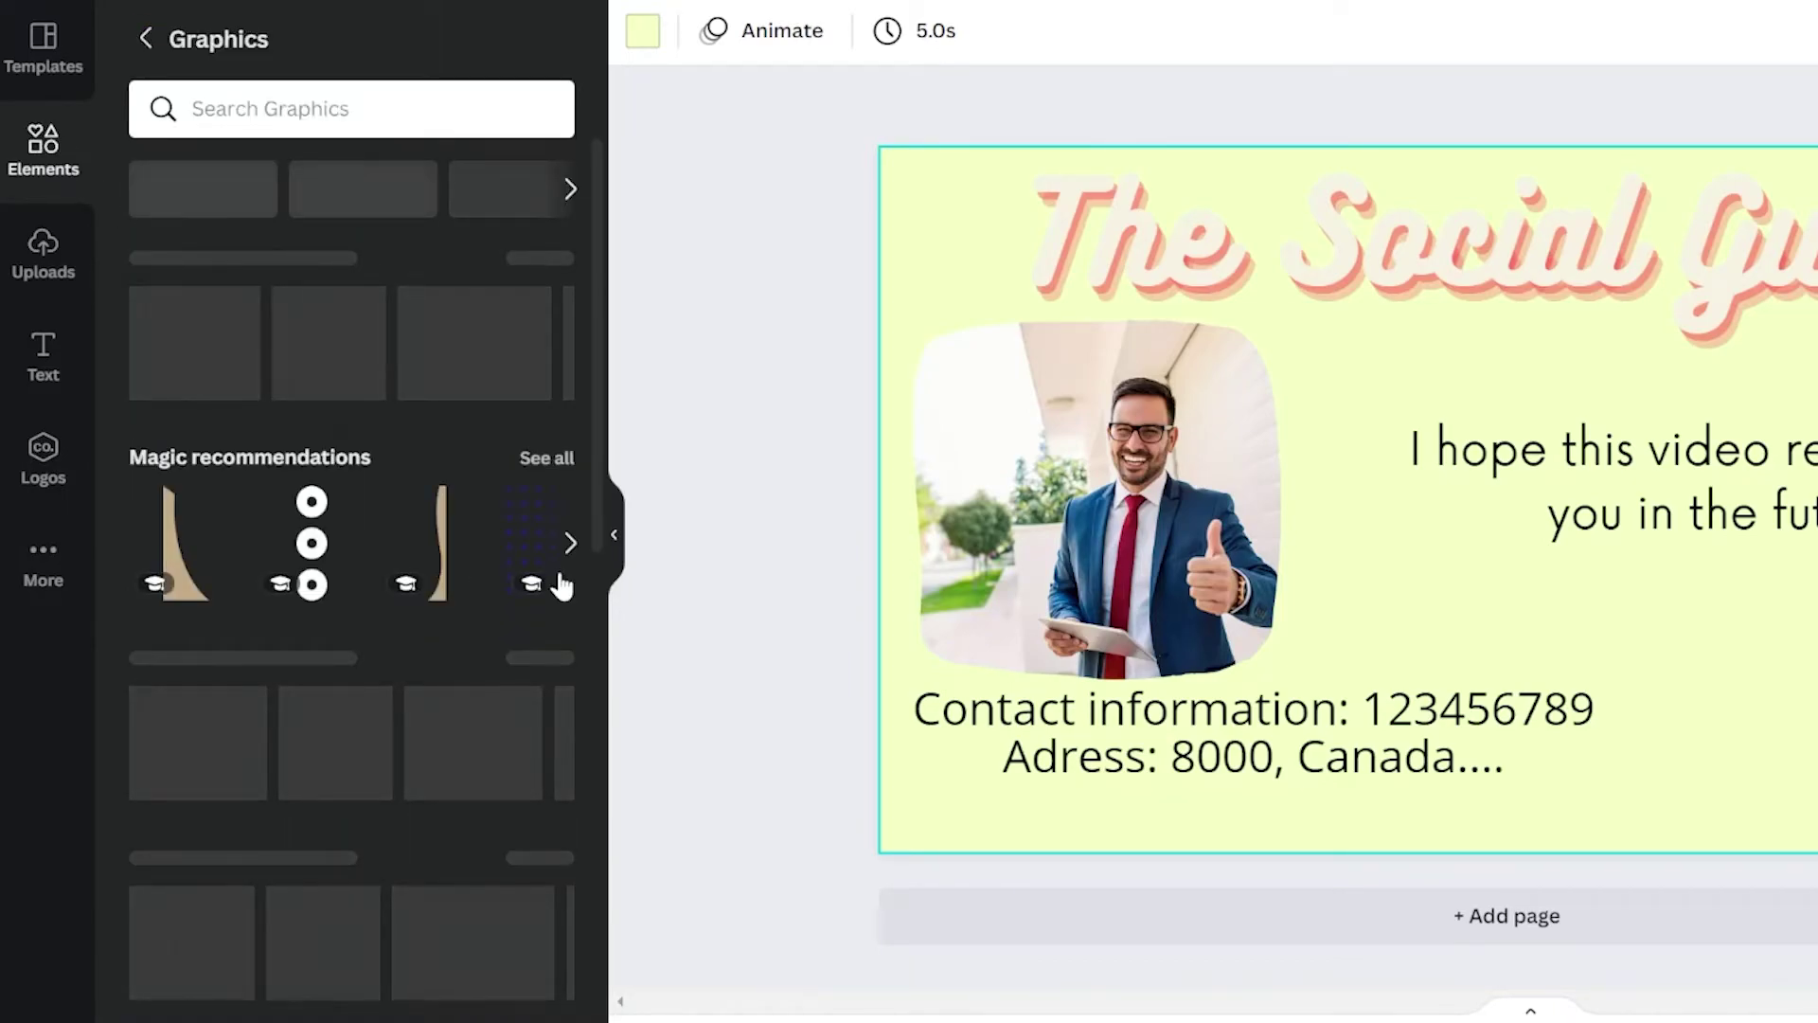
scroll(475, 475, down, 5)
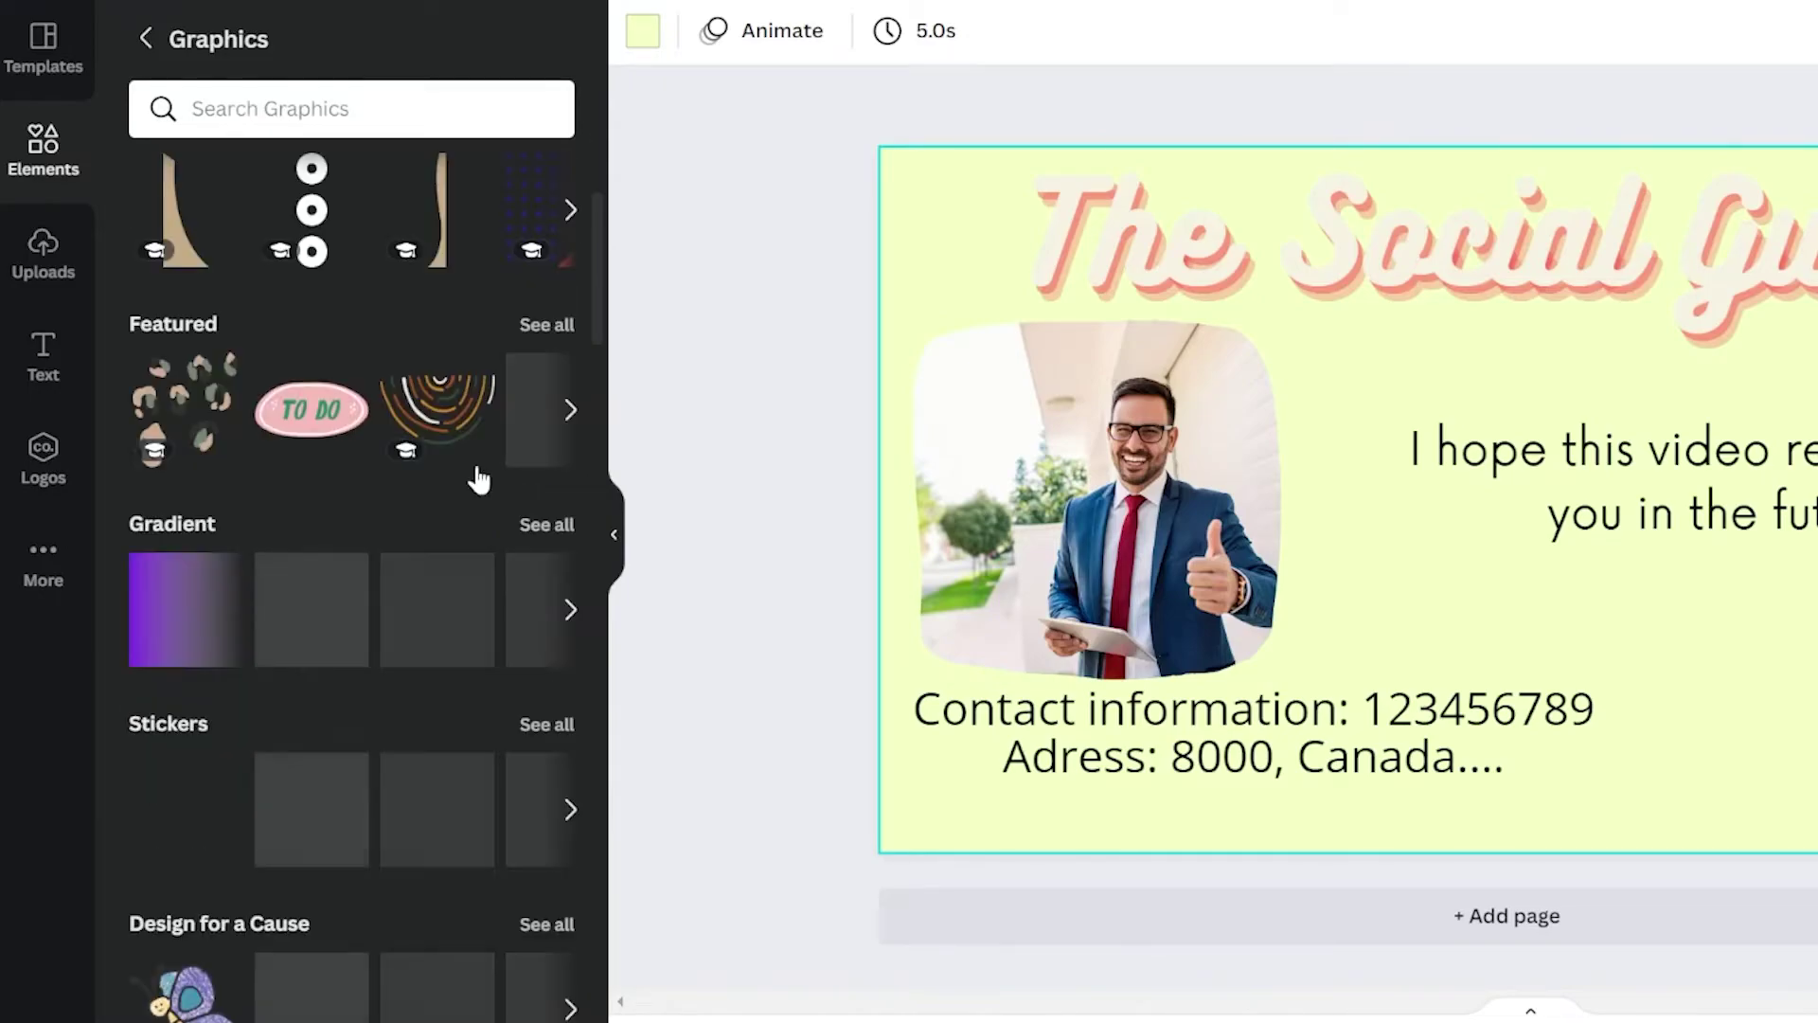
scroll(437, 644, down, 3)
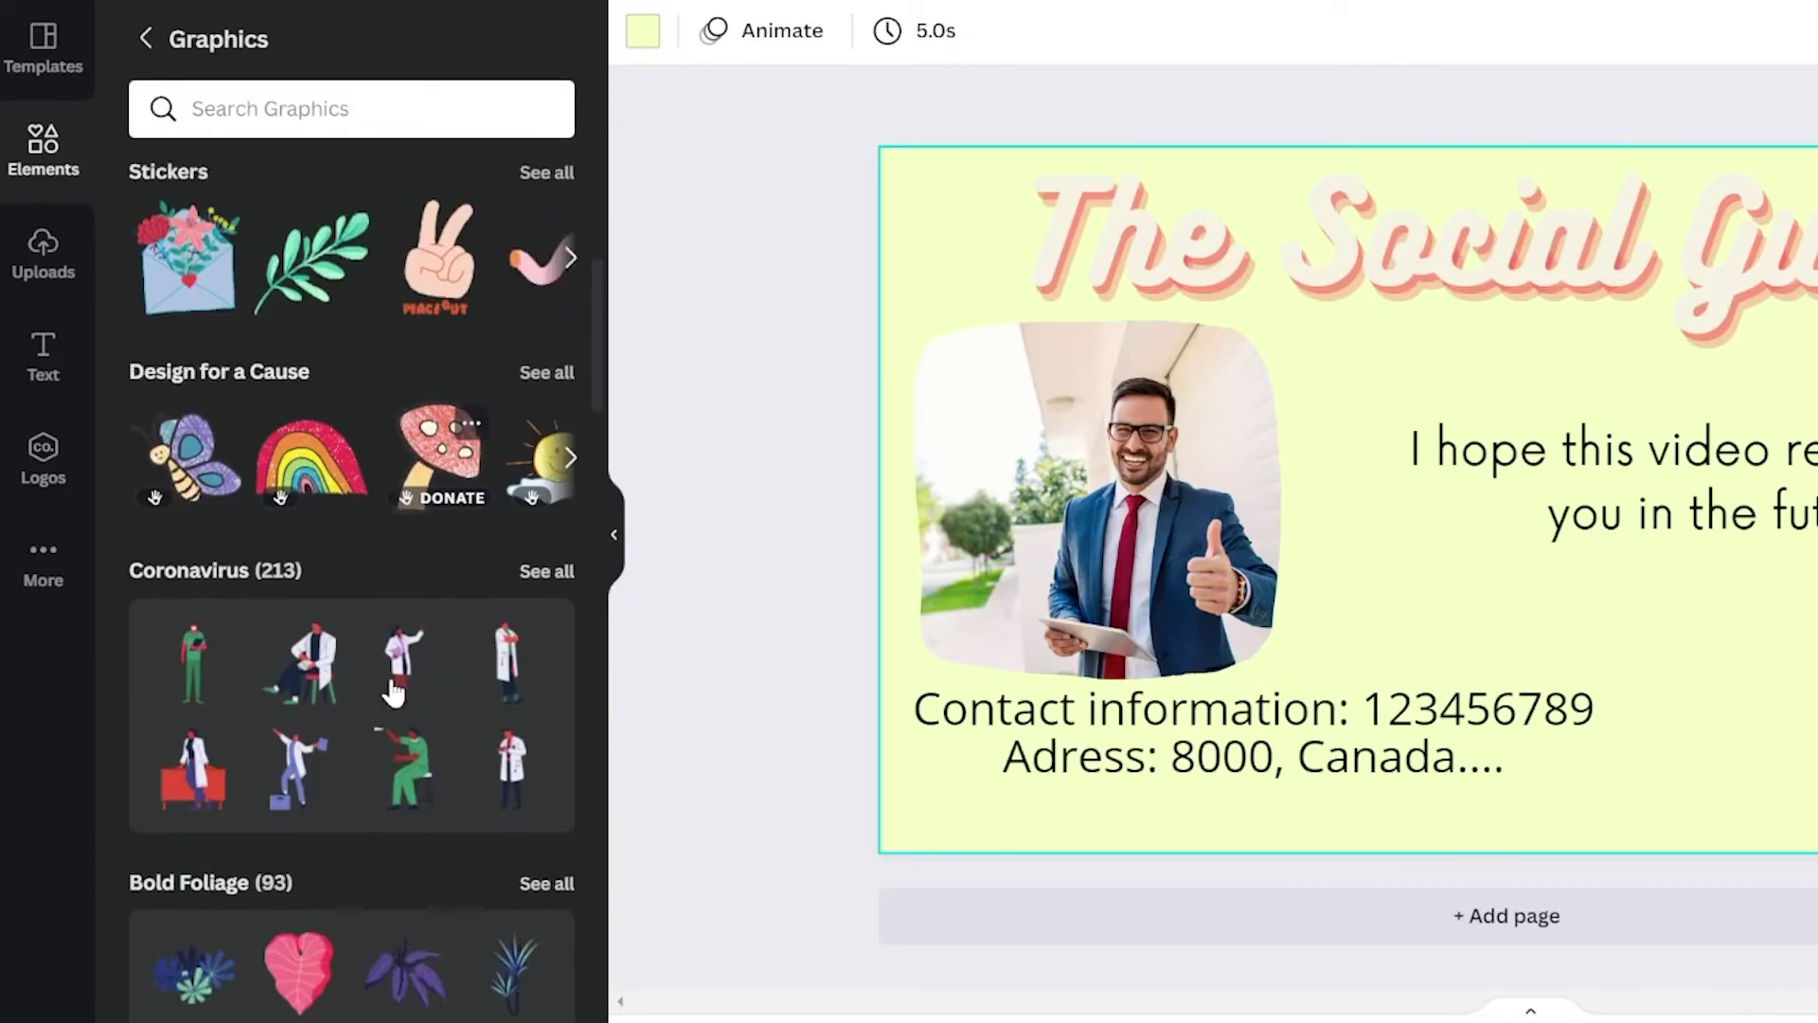
scroll(462, 594, down, 3)
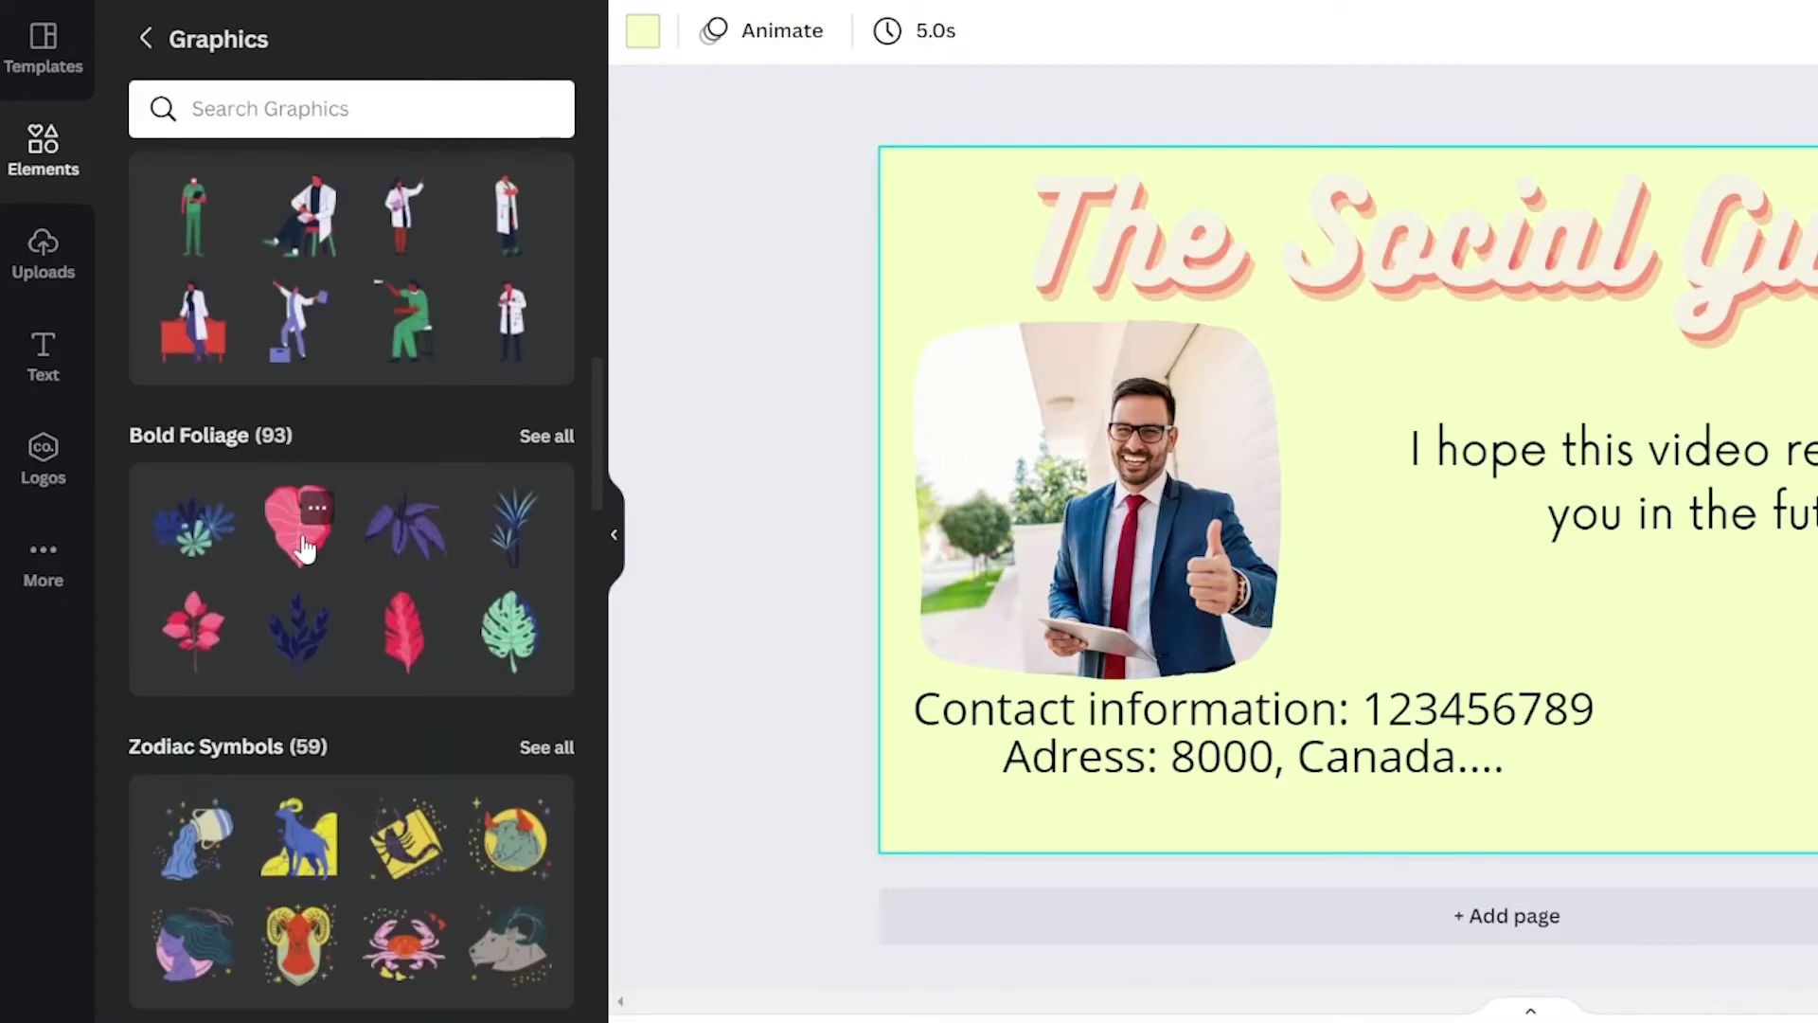
scroll(237, 701, down, 6)
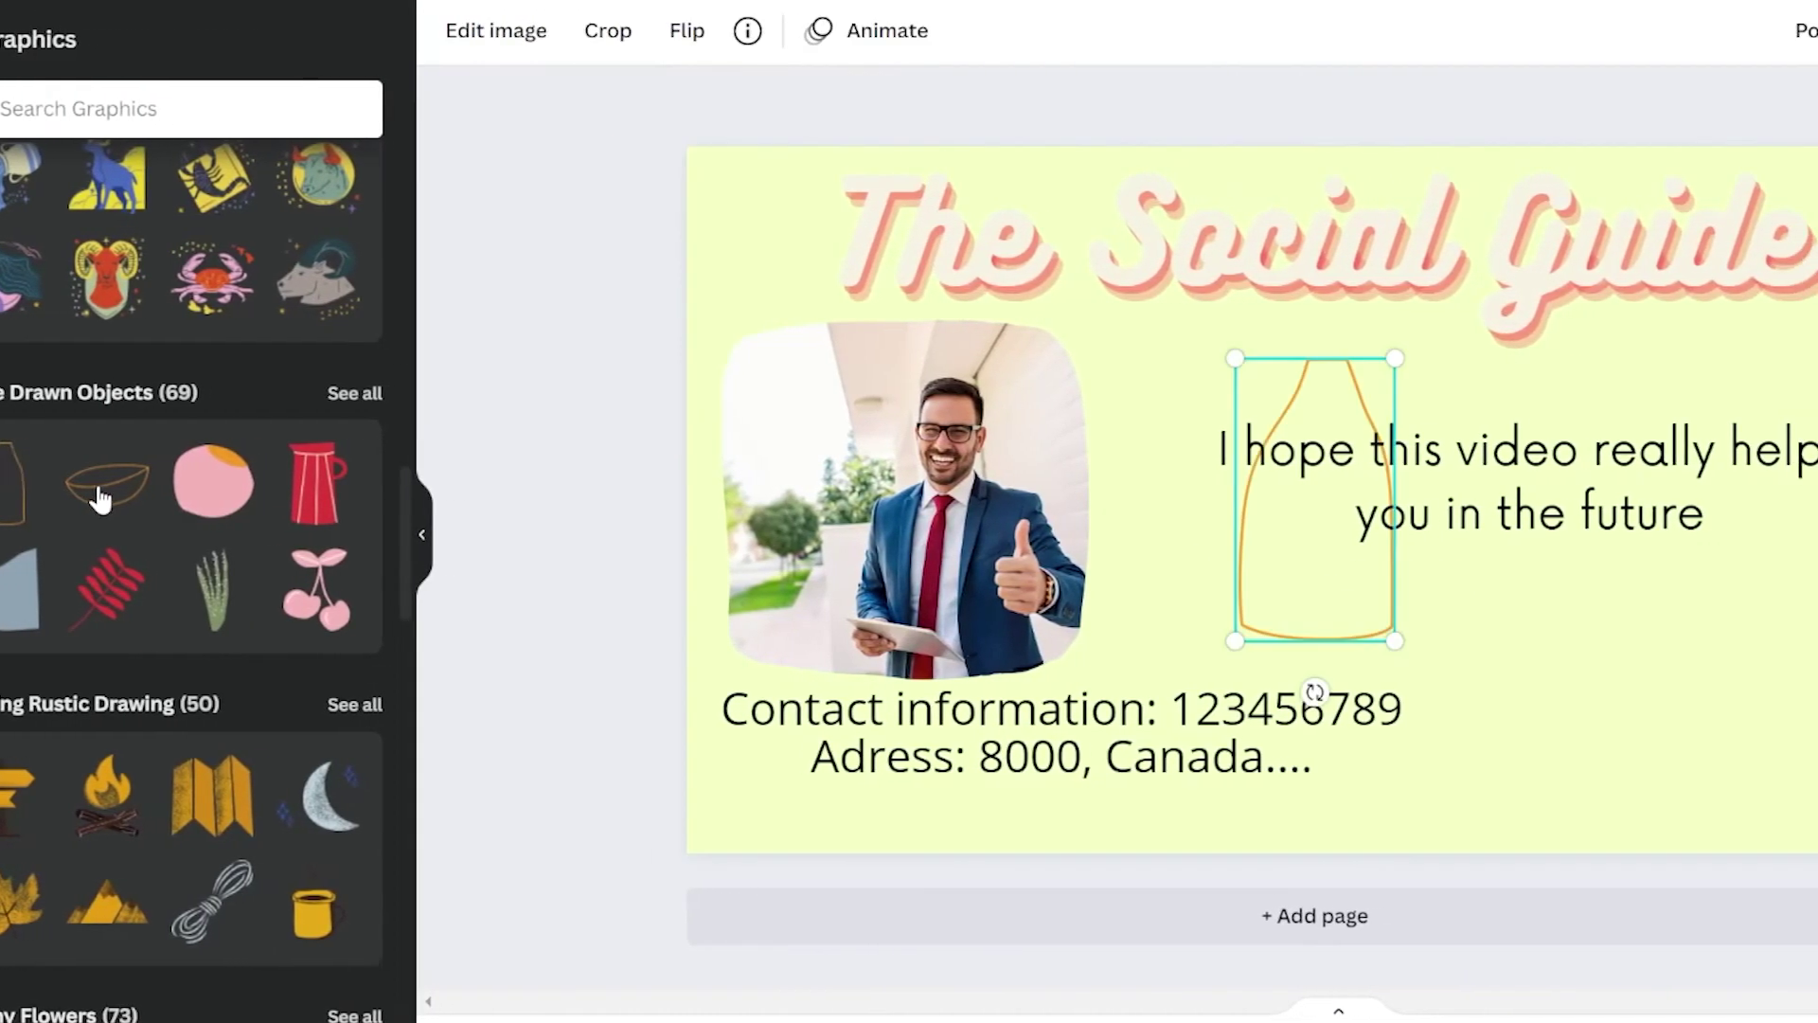
- Place the outline bottle in the lower-right corner of the page, slightly inside the page edges
drag(194, 483, 1722, 576)
drag(1598, 829, 1504, 802)
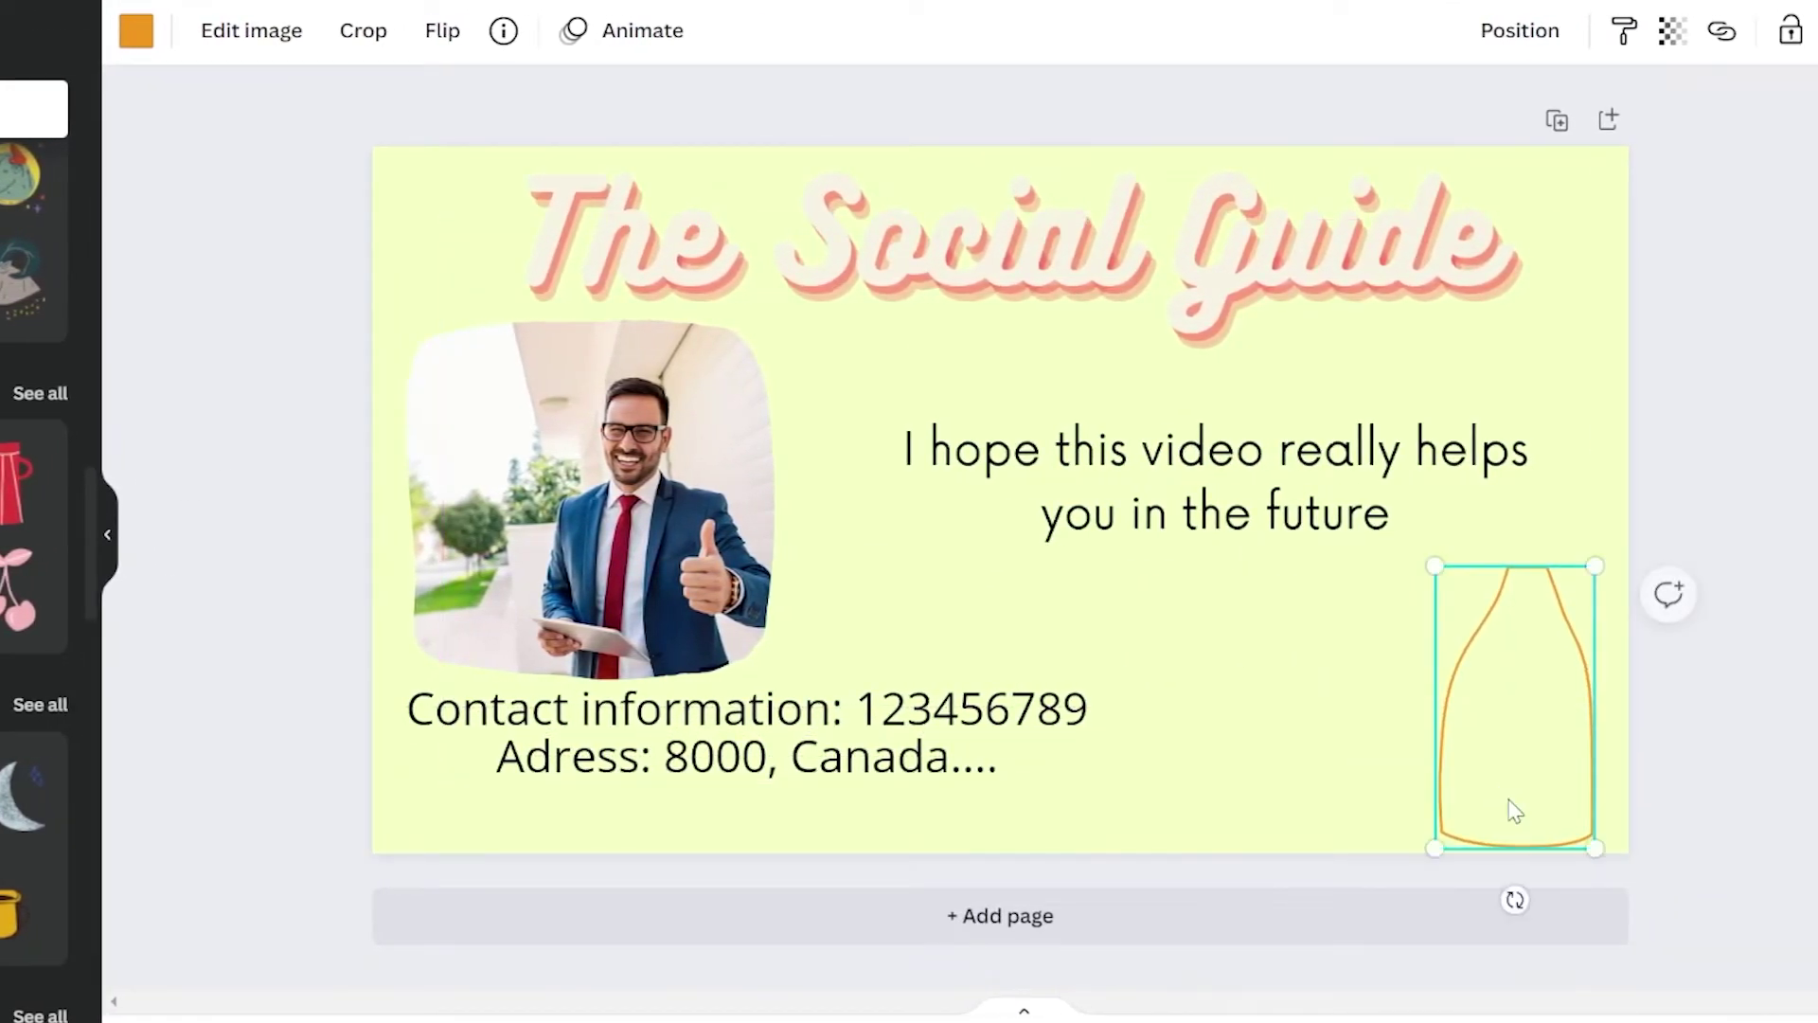
click(1748, 778)
drag(1560, 735, 1567, 719)
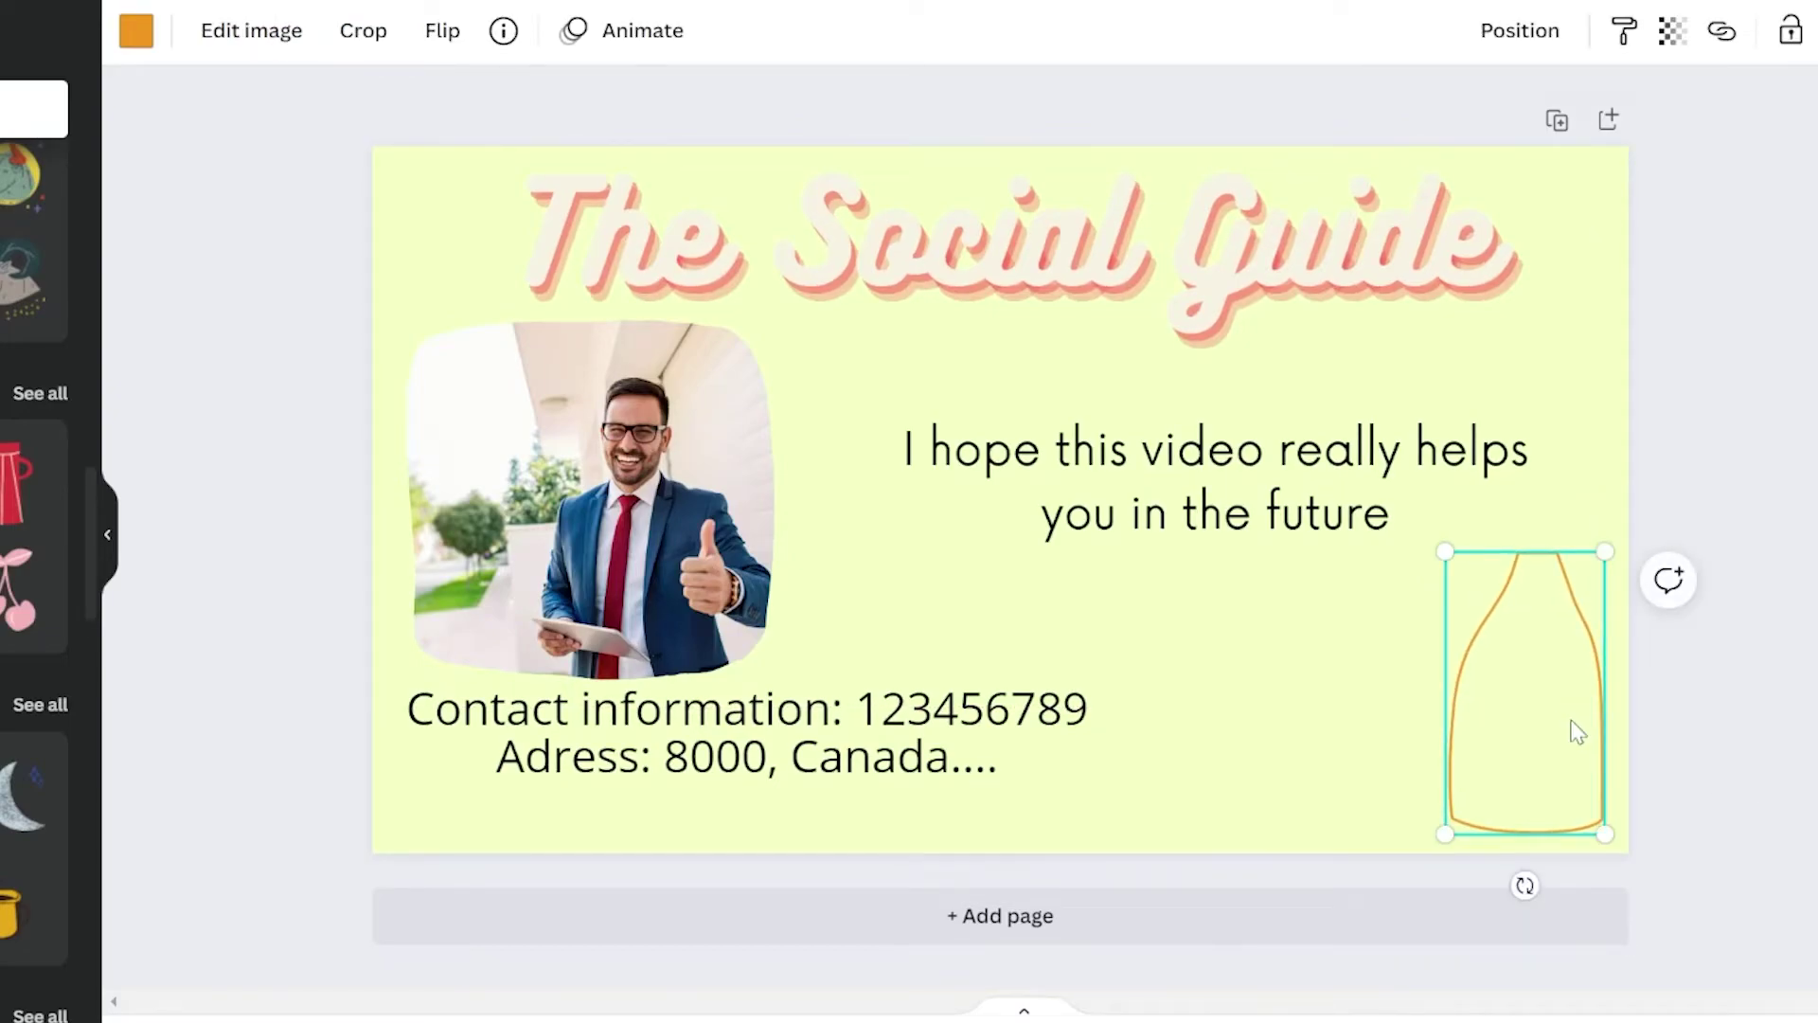
click(1762, 884)
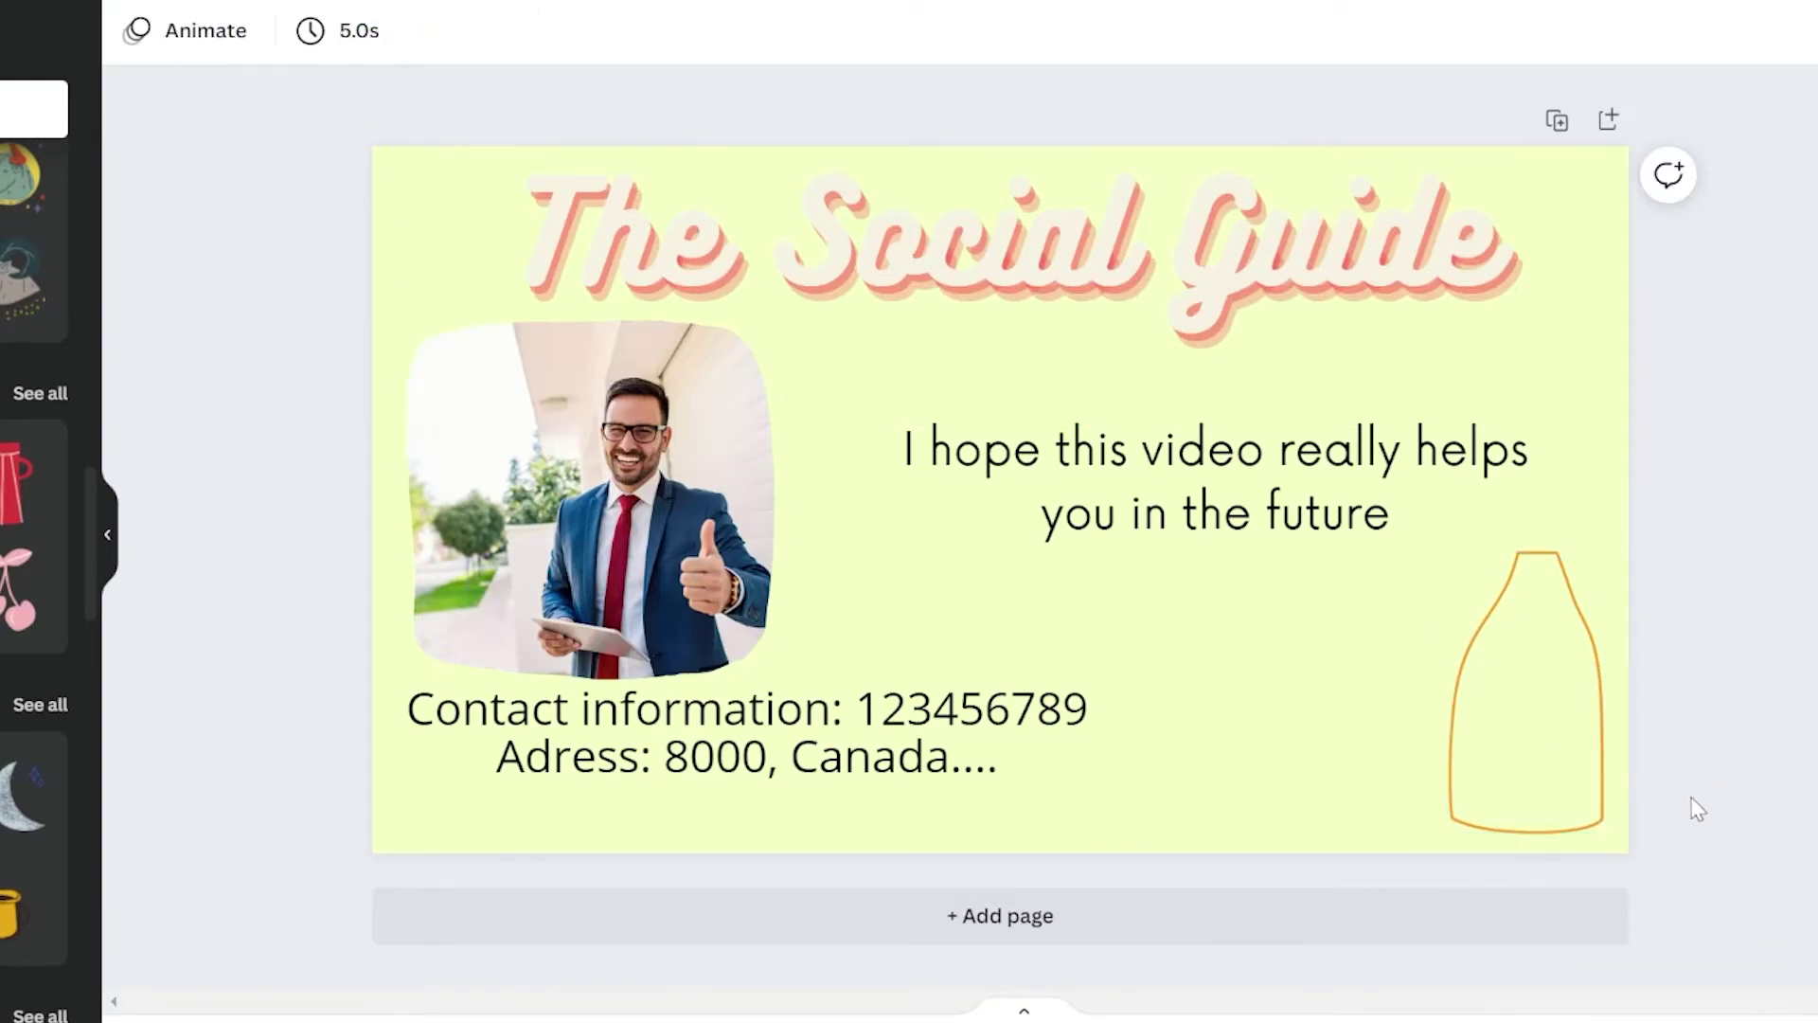
- Delete the orange outline bottle from the page
click(1529, 742)
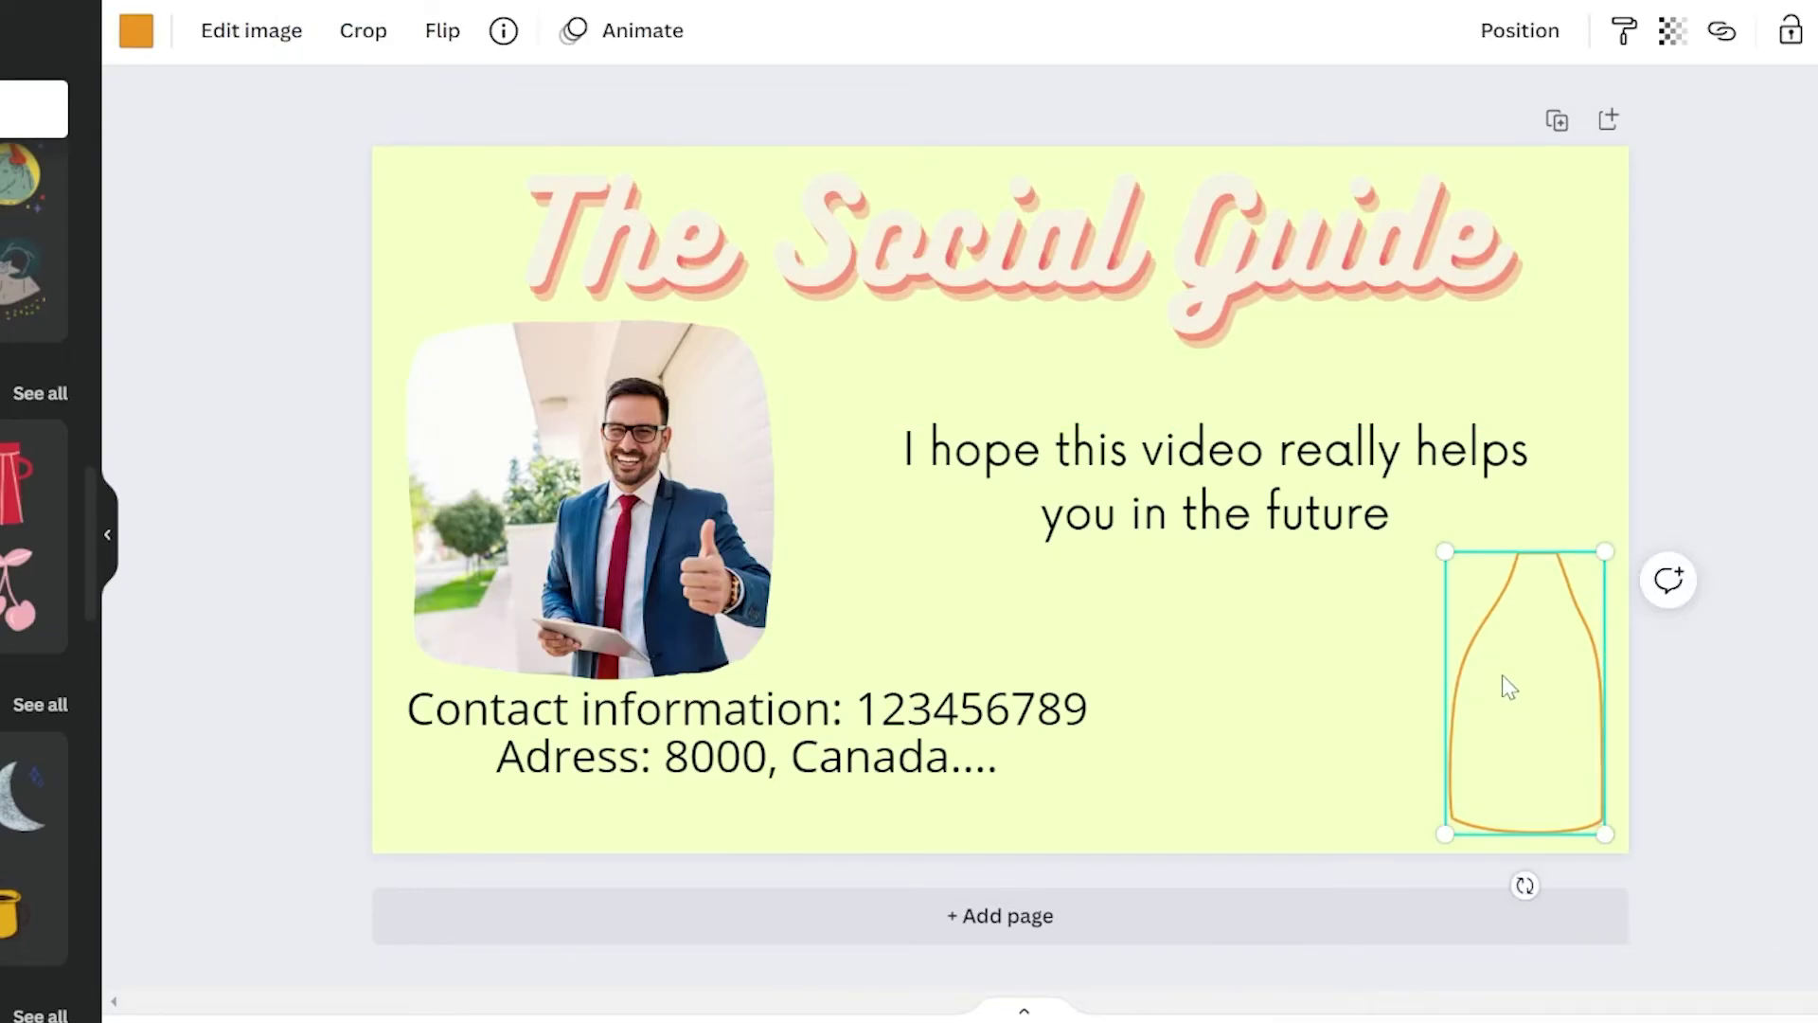
key(Delete)
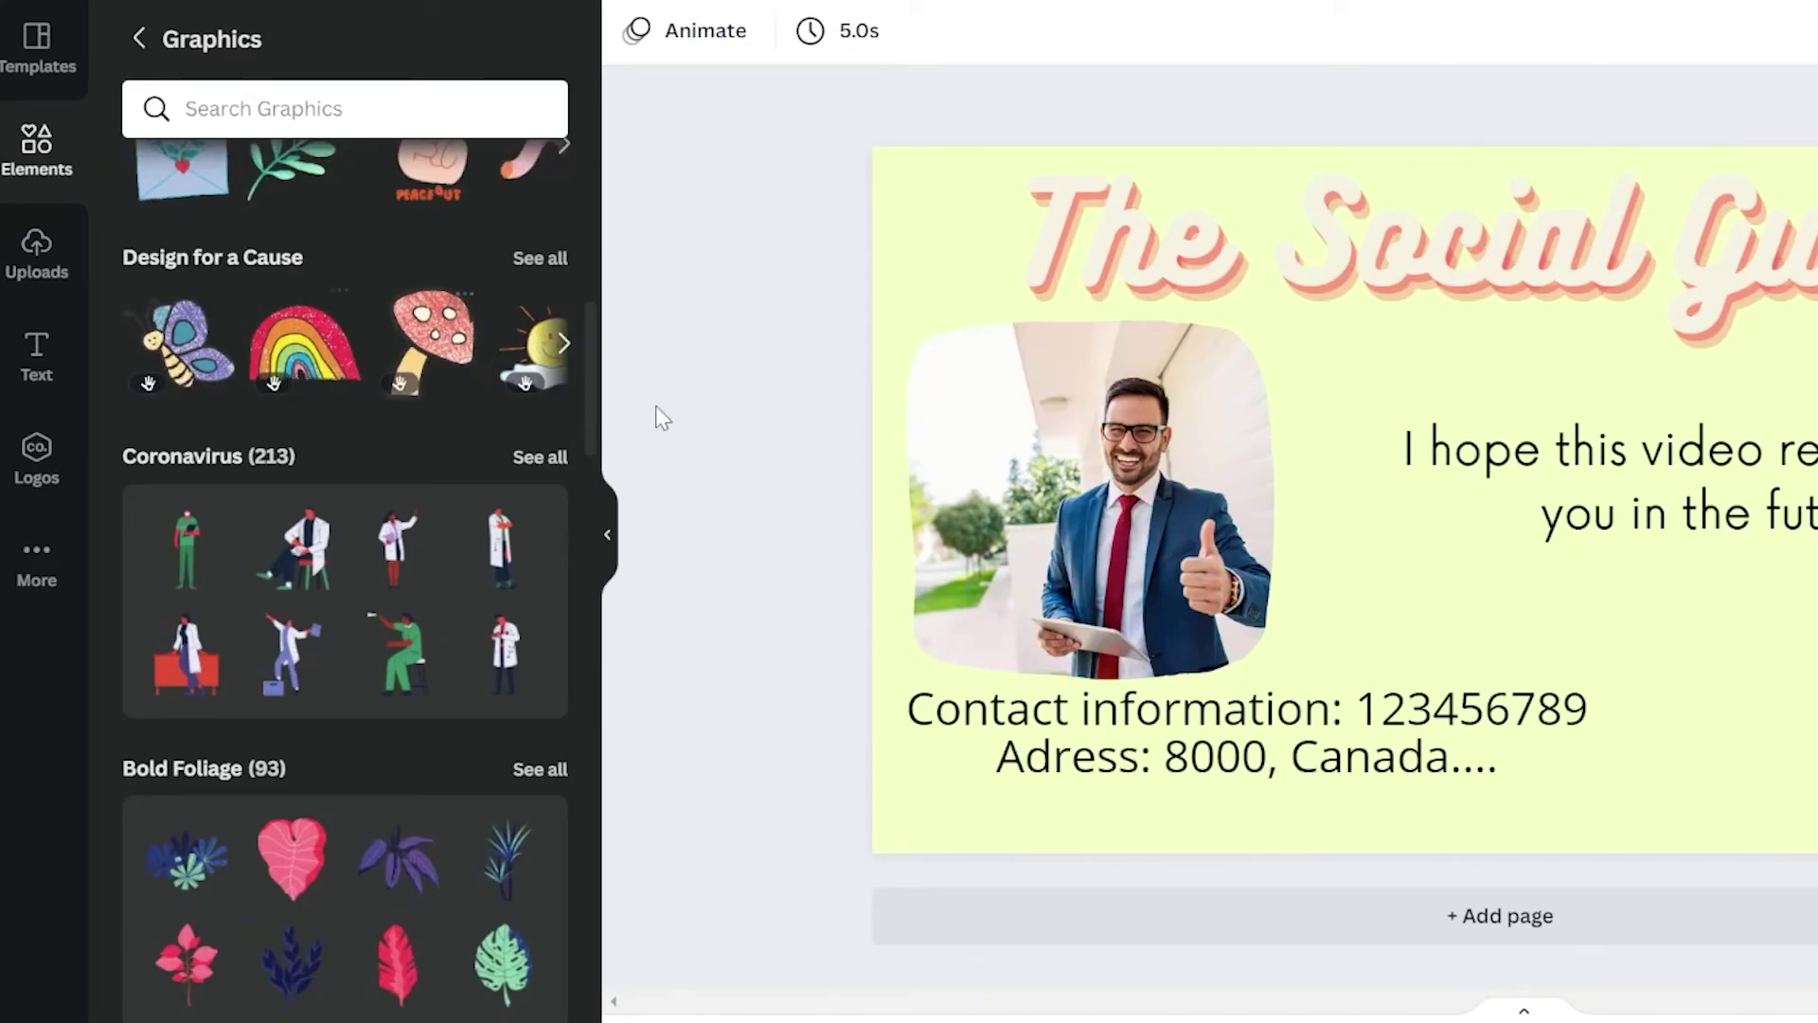
- Browse the graphics collections and search the graphics for "animals"
scroll(396, 467, down, 7)
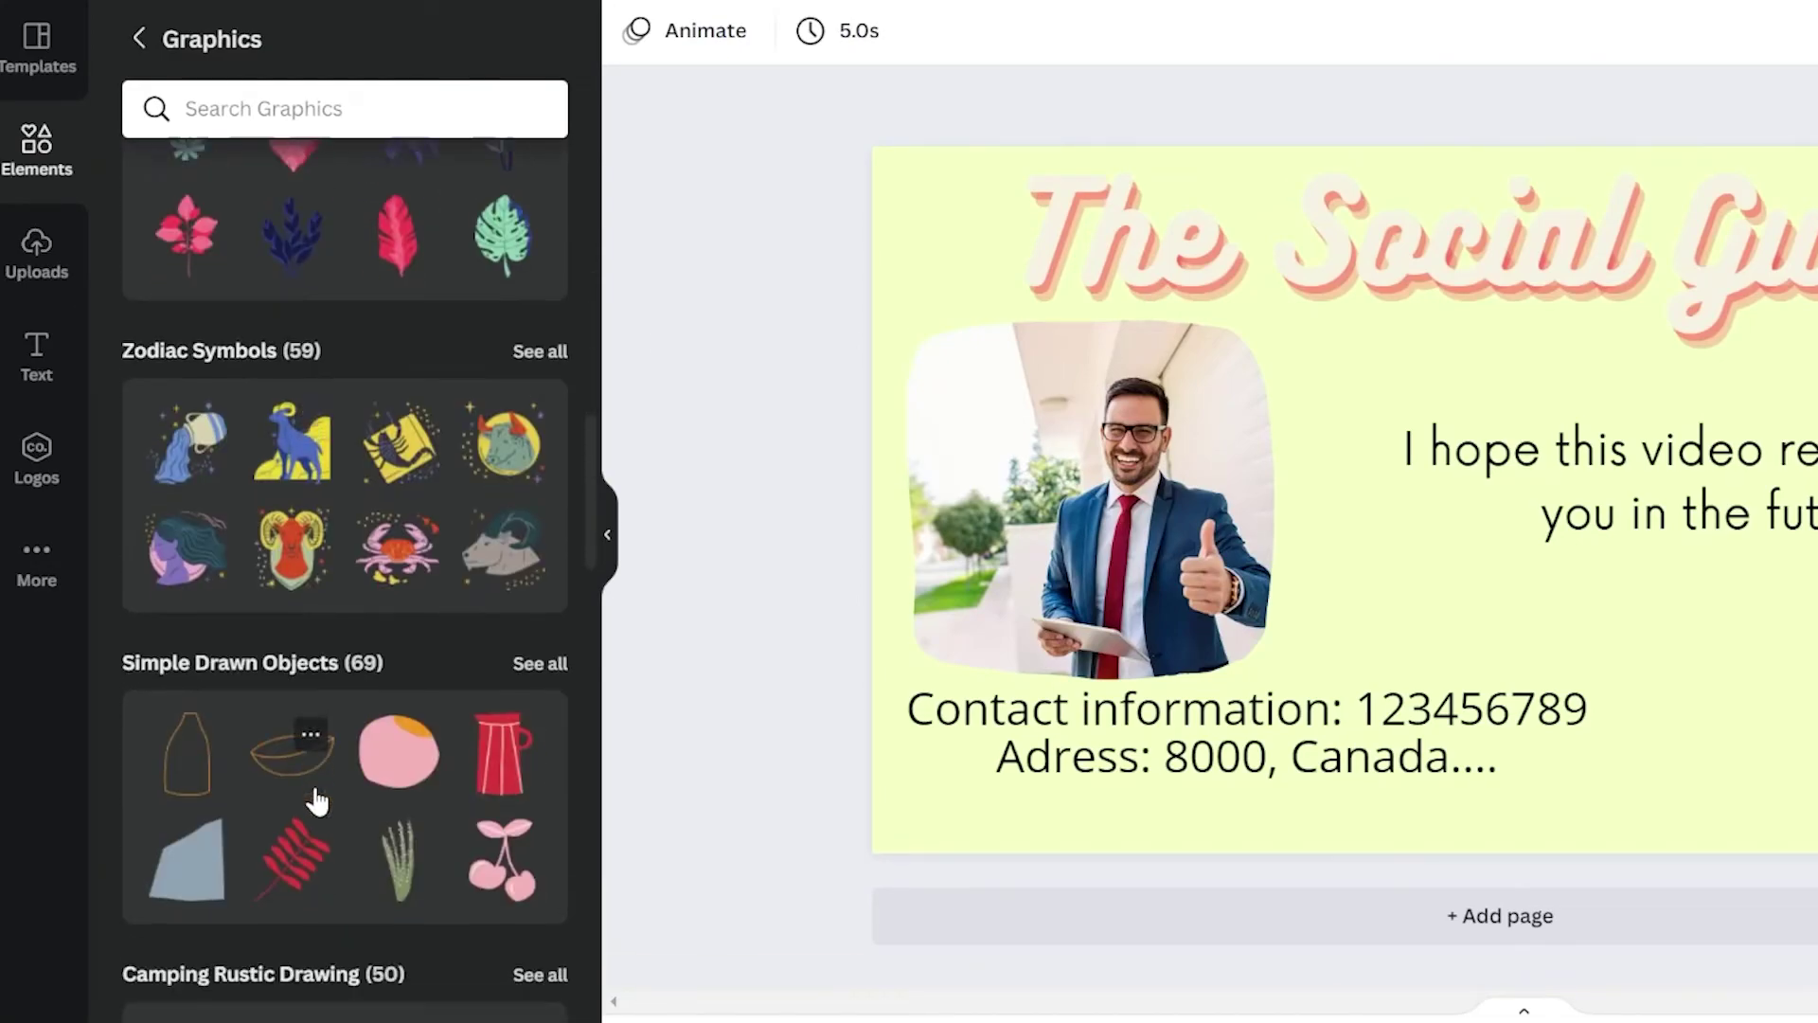
scroll(414, 629, down, 6)
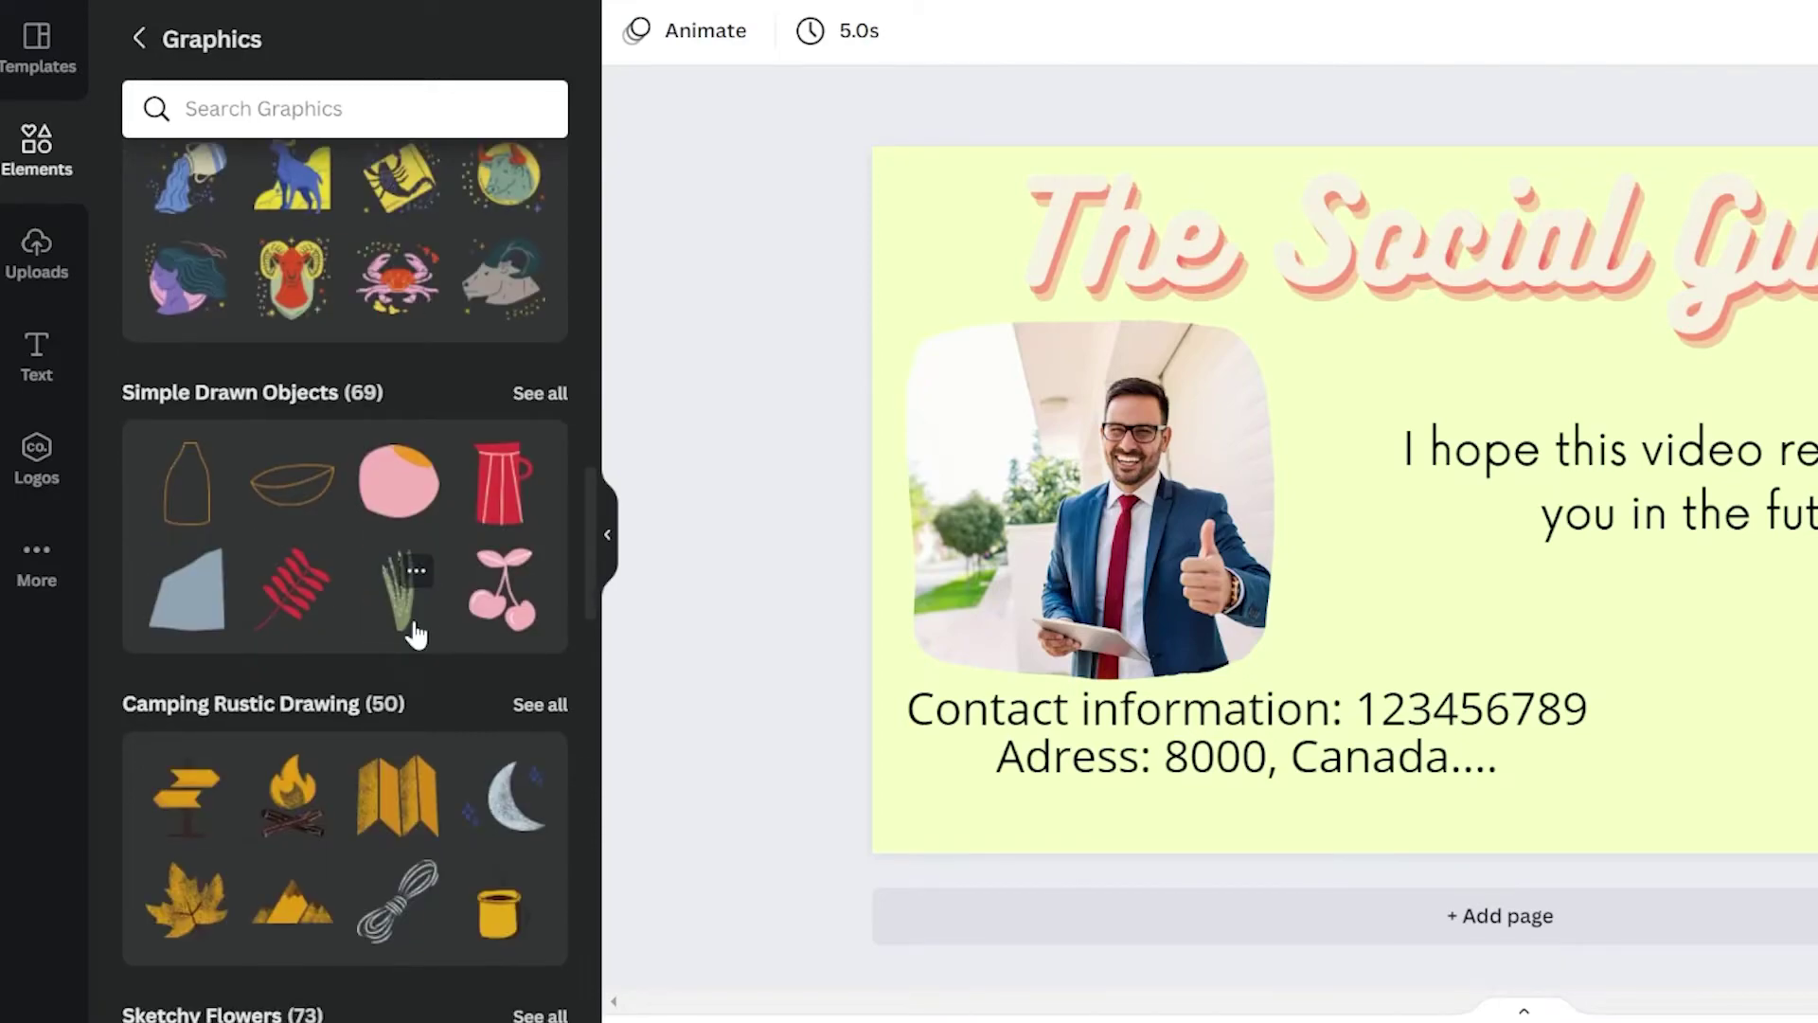
click(237, 101)
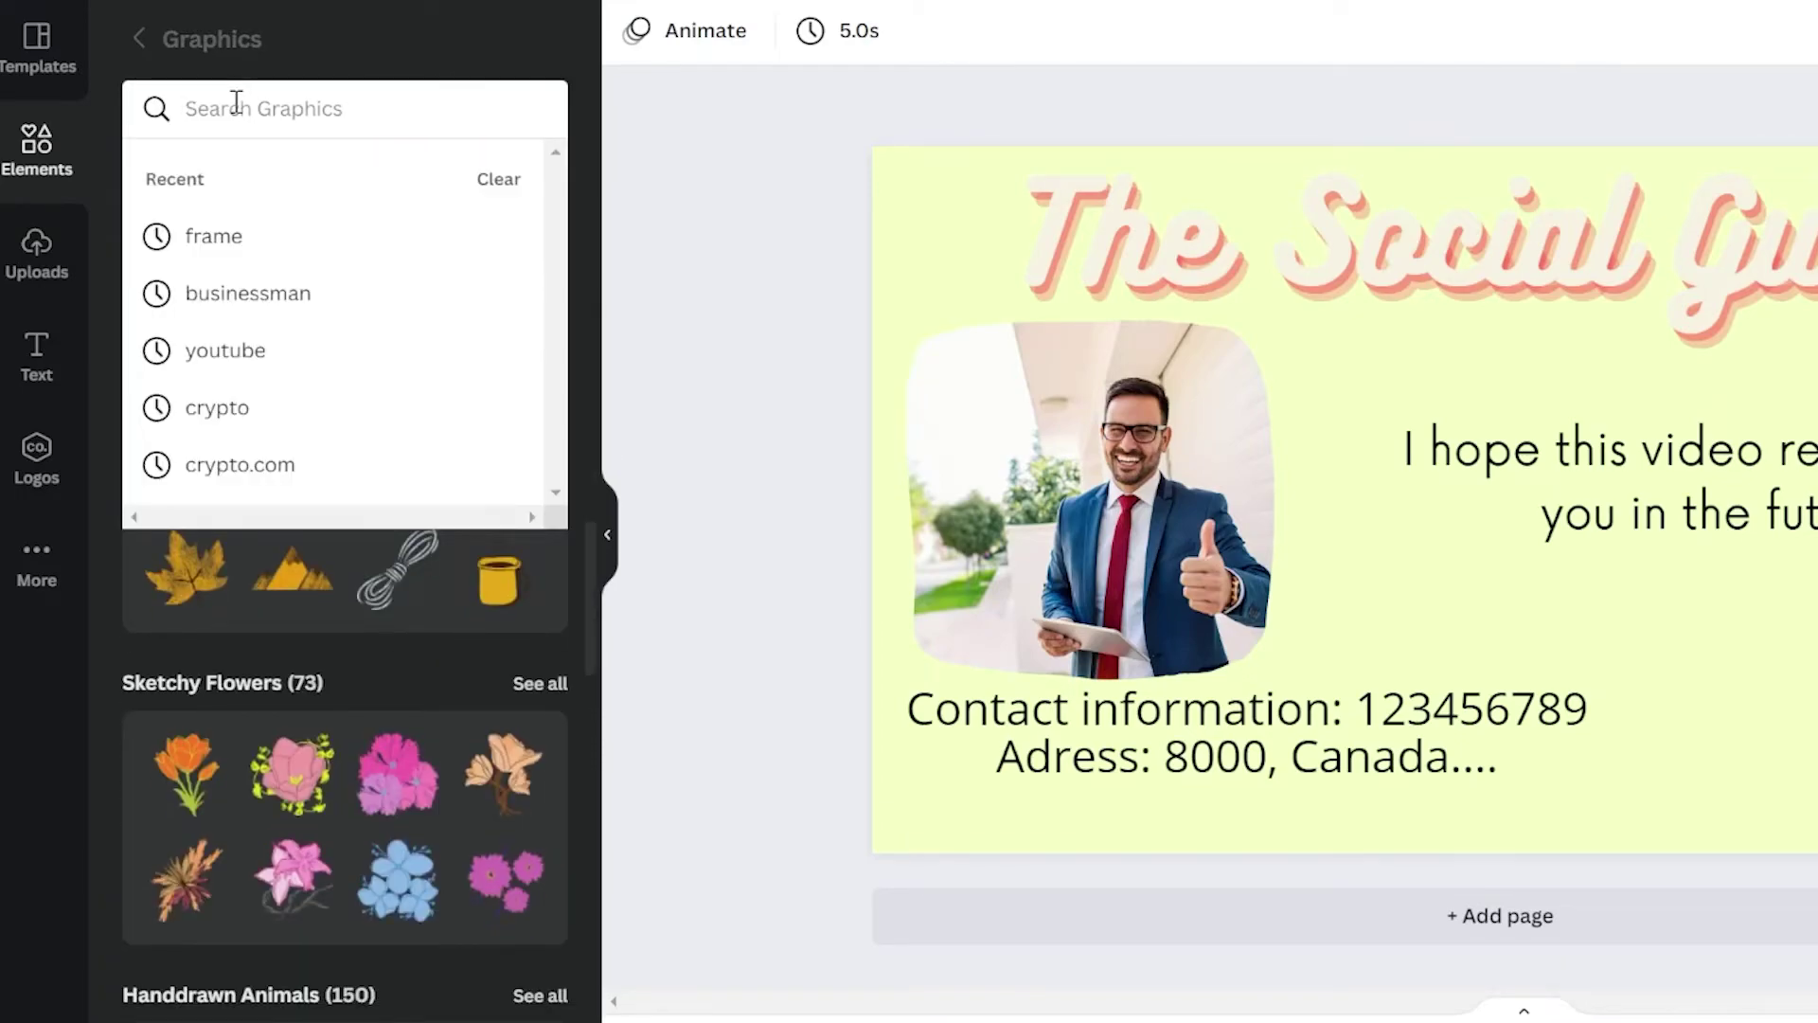
text(animals)
key(Return)
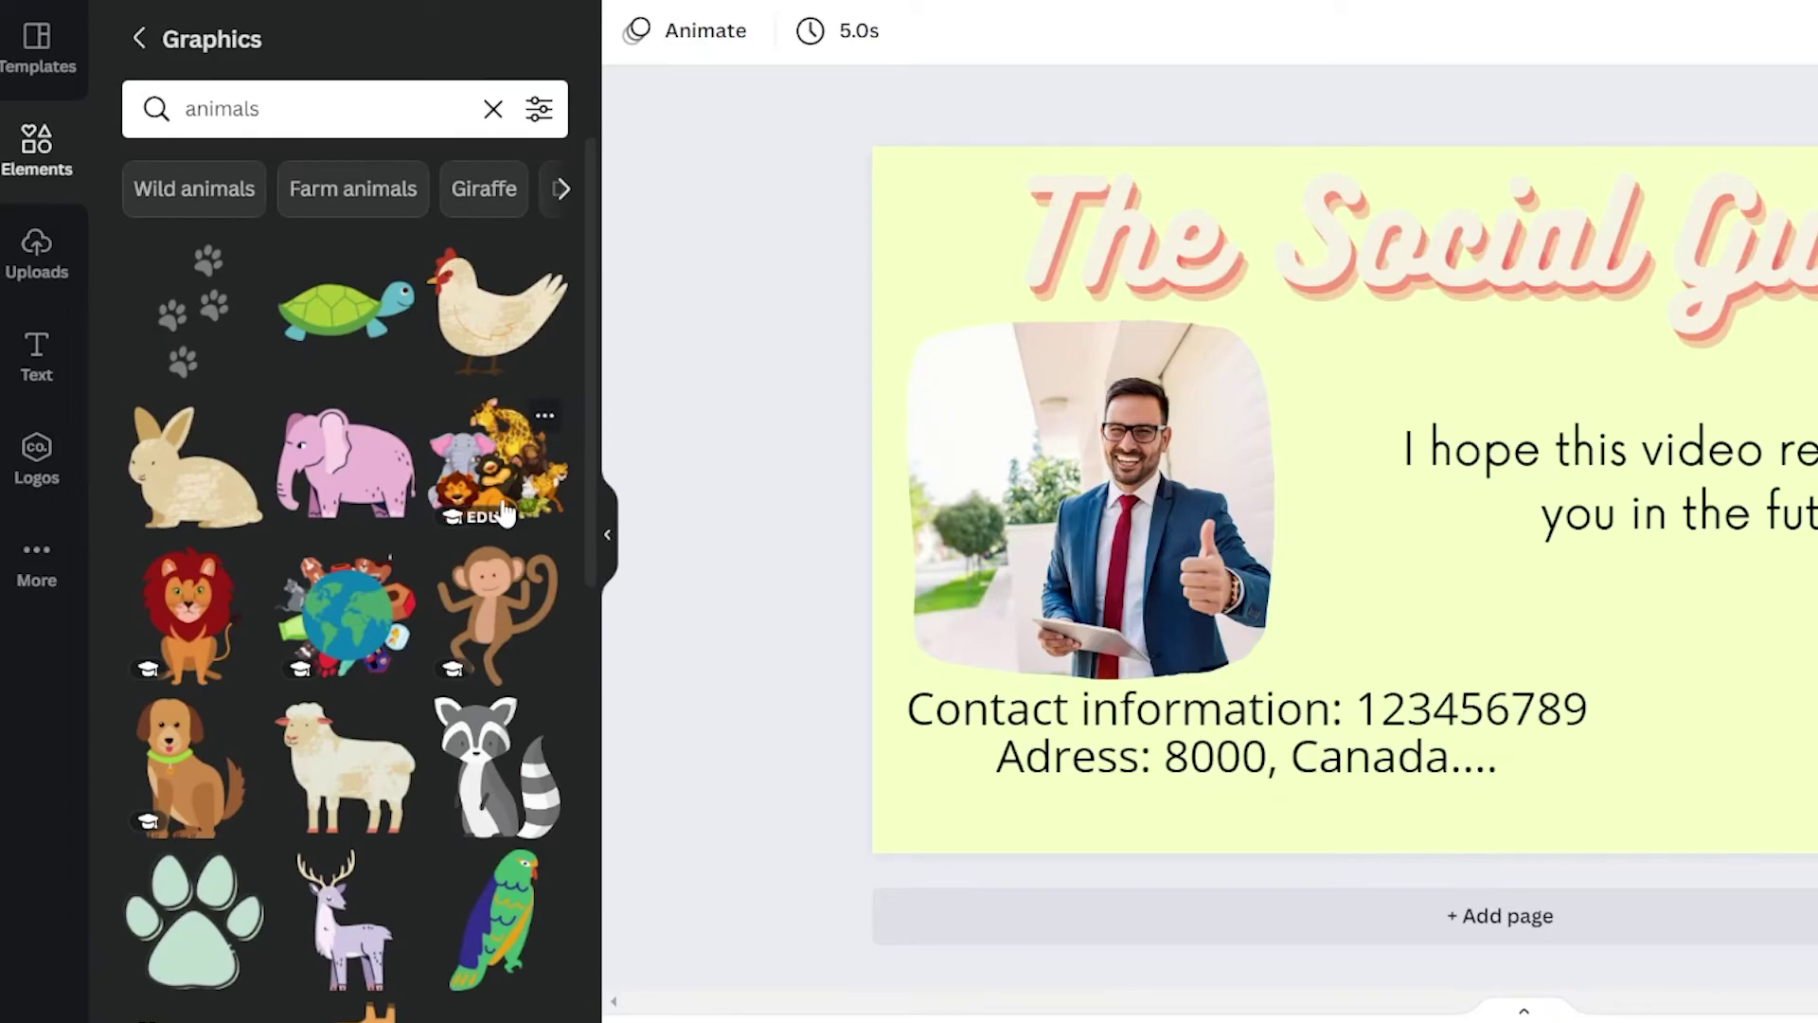
- Try the green turtle graphic in the lower-right corner of the page and remove it
scroll(418, 512, down, 3)
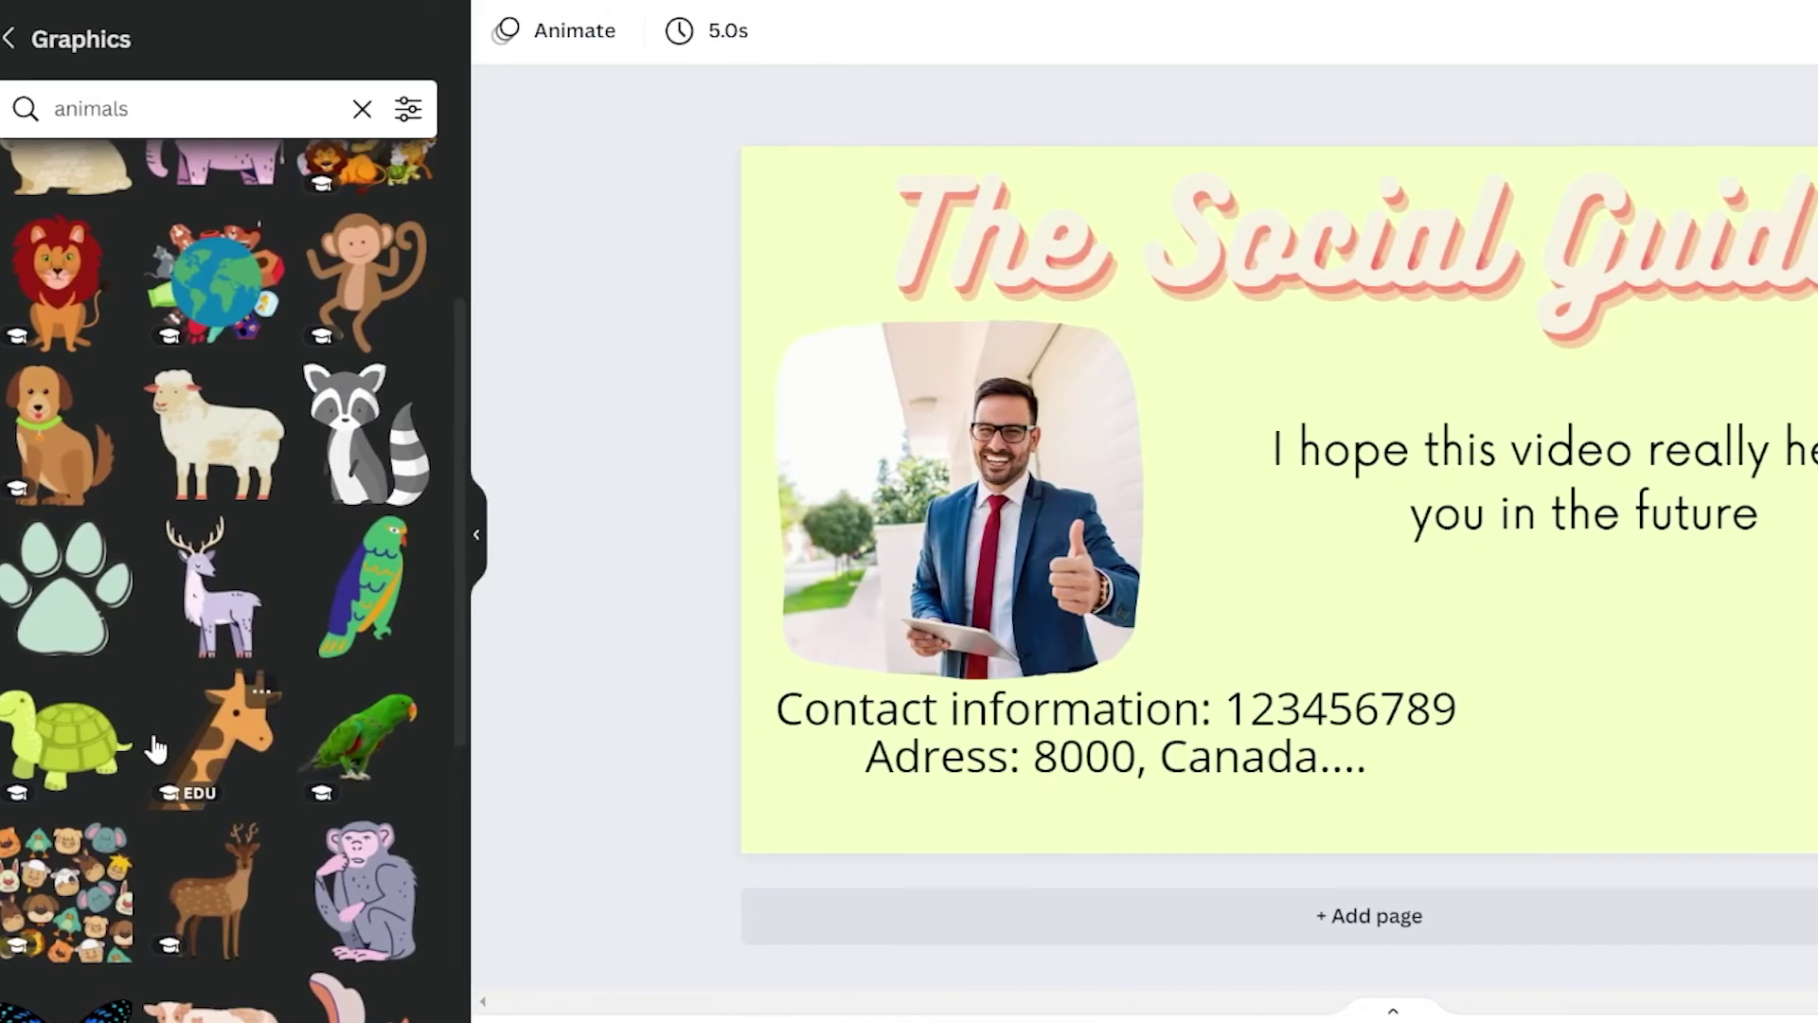
click(236, 775)
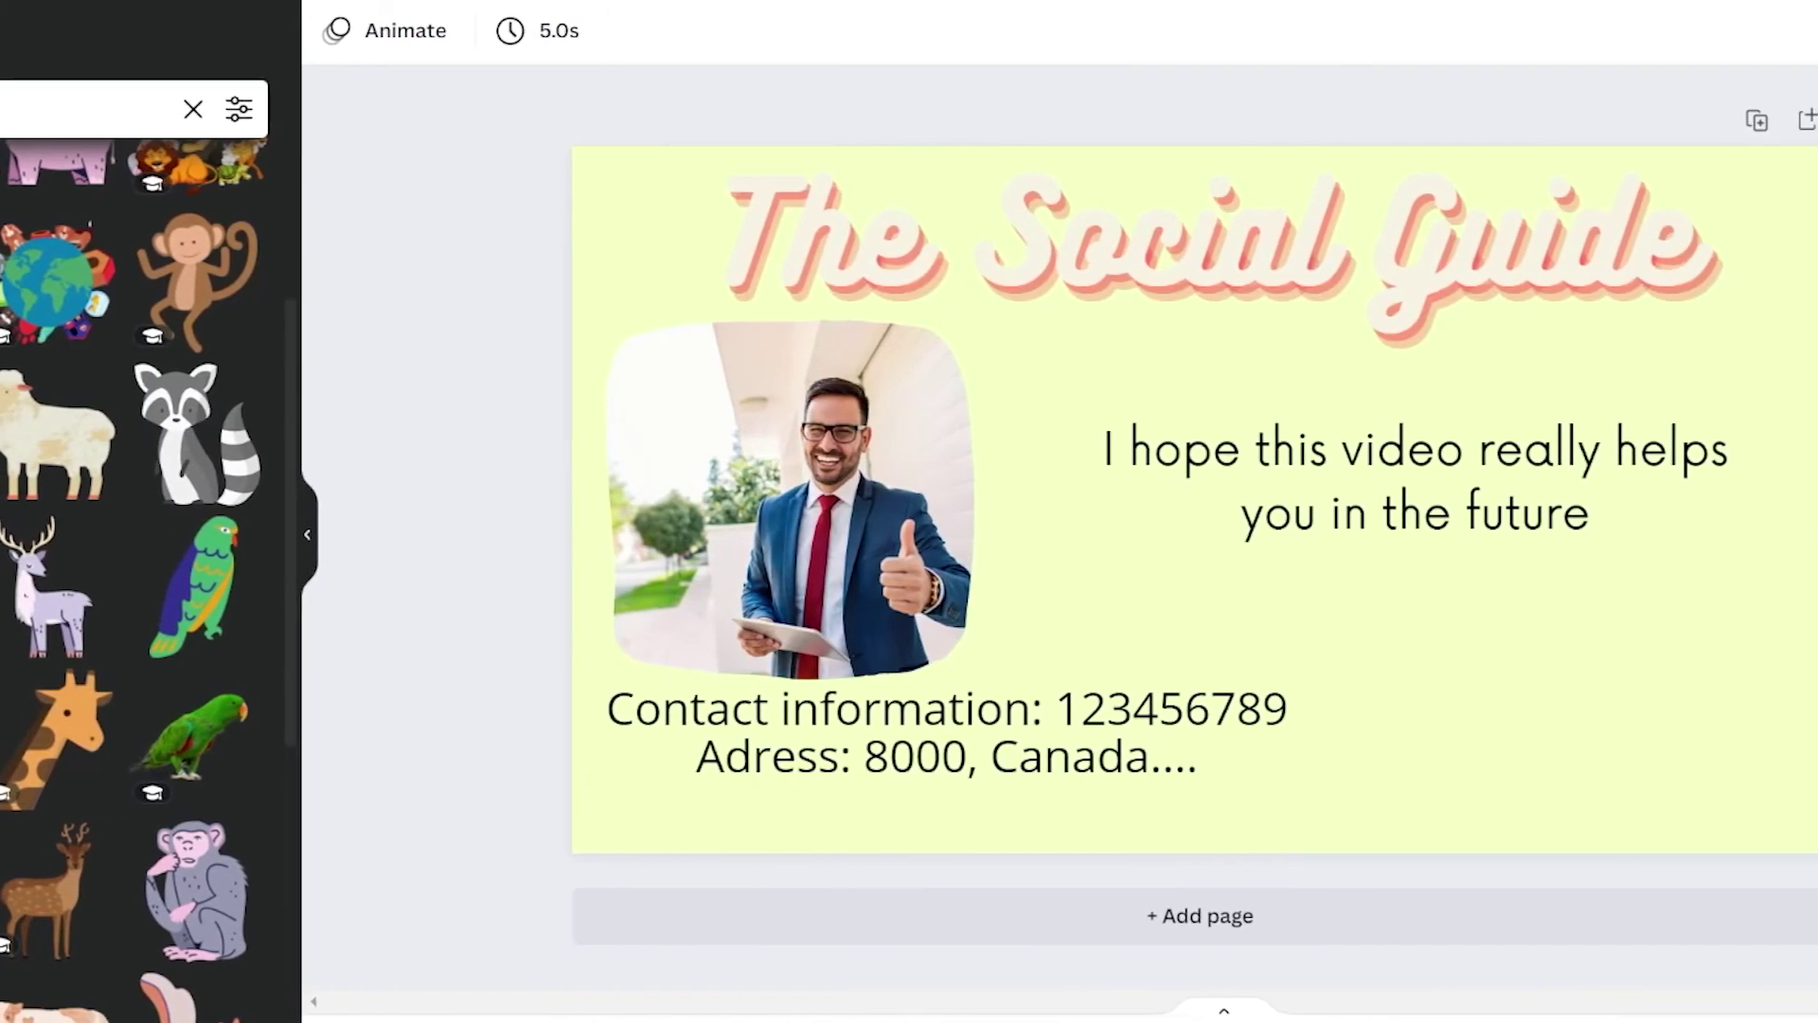
drag(1036, 608, 1494, 820)
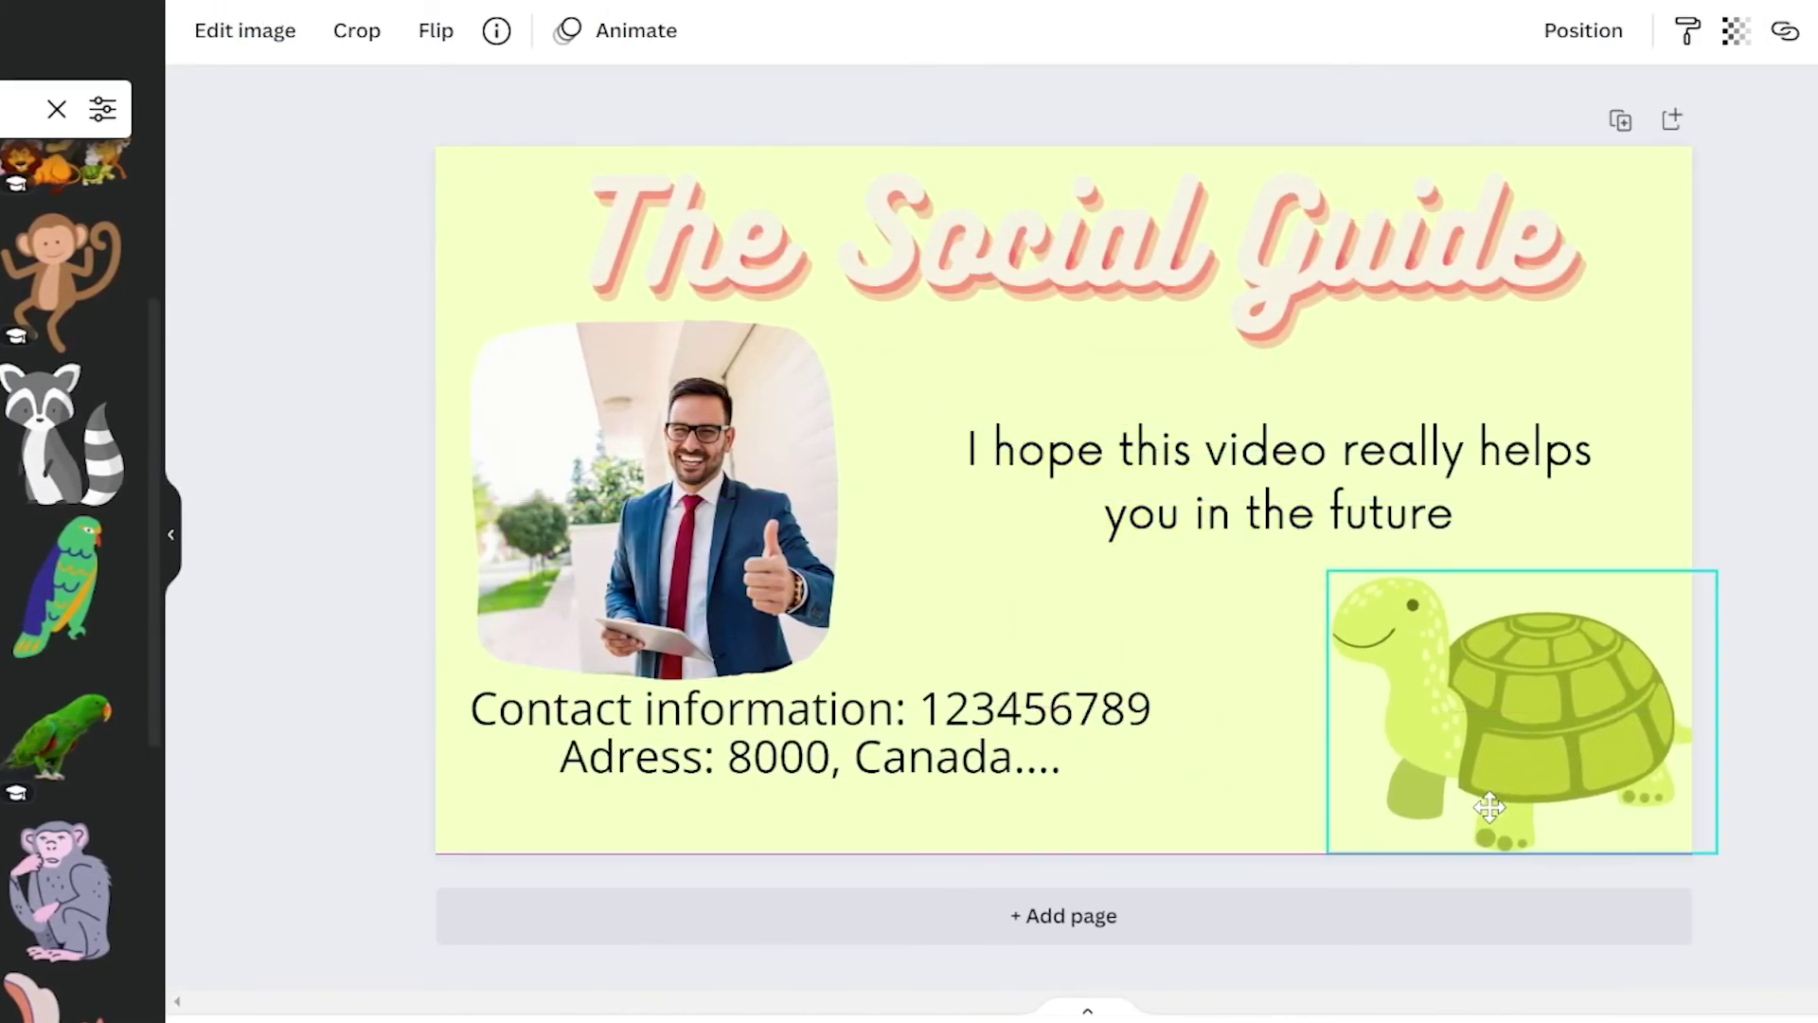
drag(1325, 573, 1477, 680)
key(Delete)
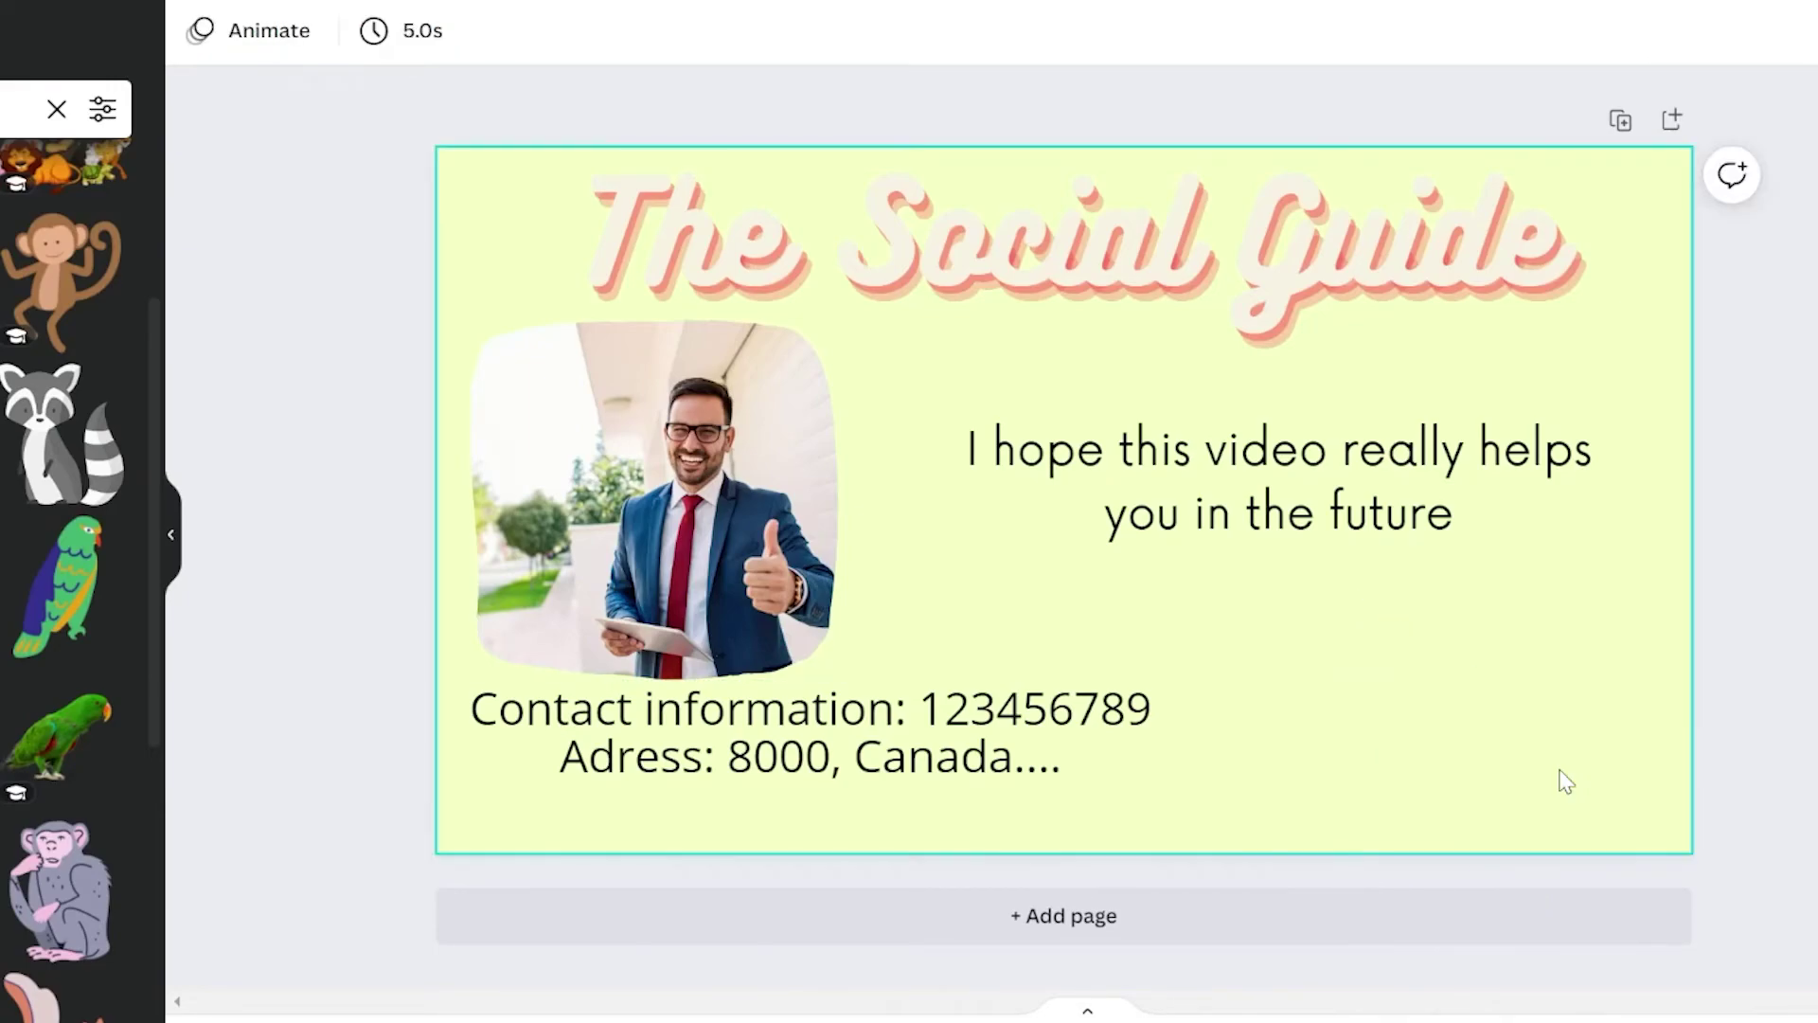
- Try the brown dog graphic in the lower-right corner of the page and remove it
scroll(76, 550, down, 5)
click(75, 516)
scroll(70, 492, up, 5)
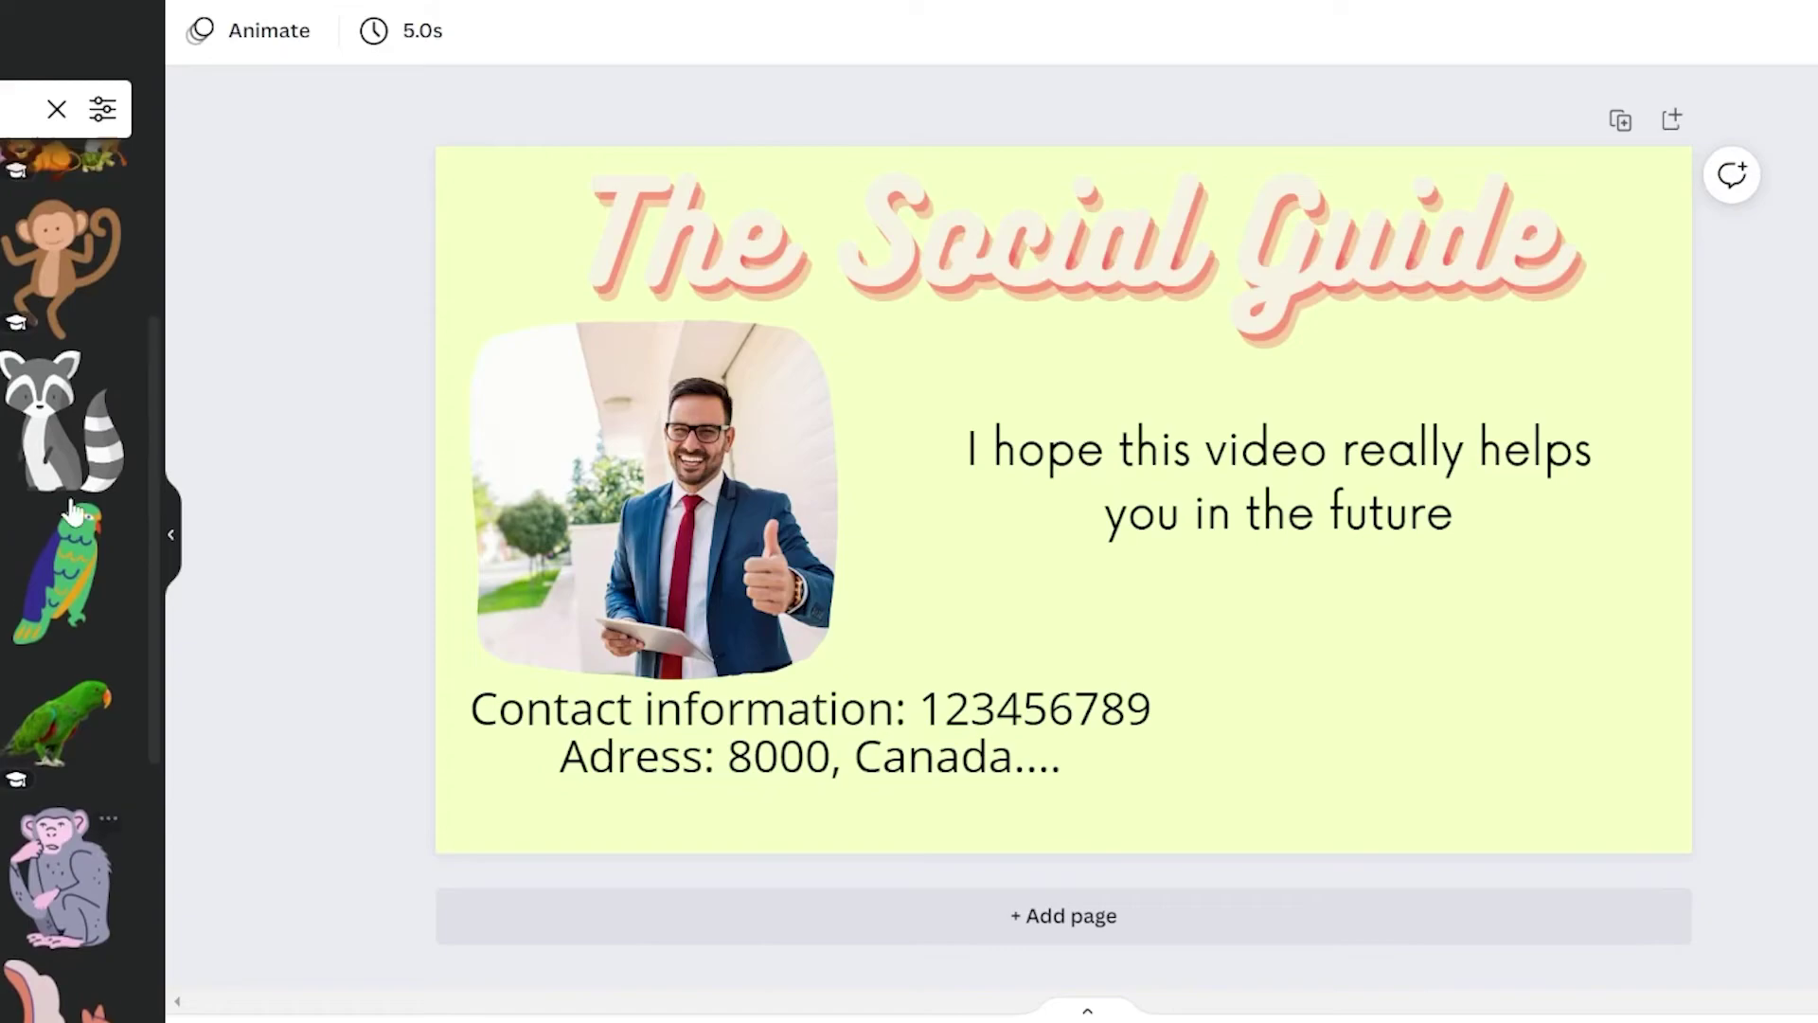
drag(1082, 576, 1599, 784)
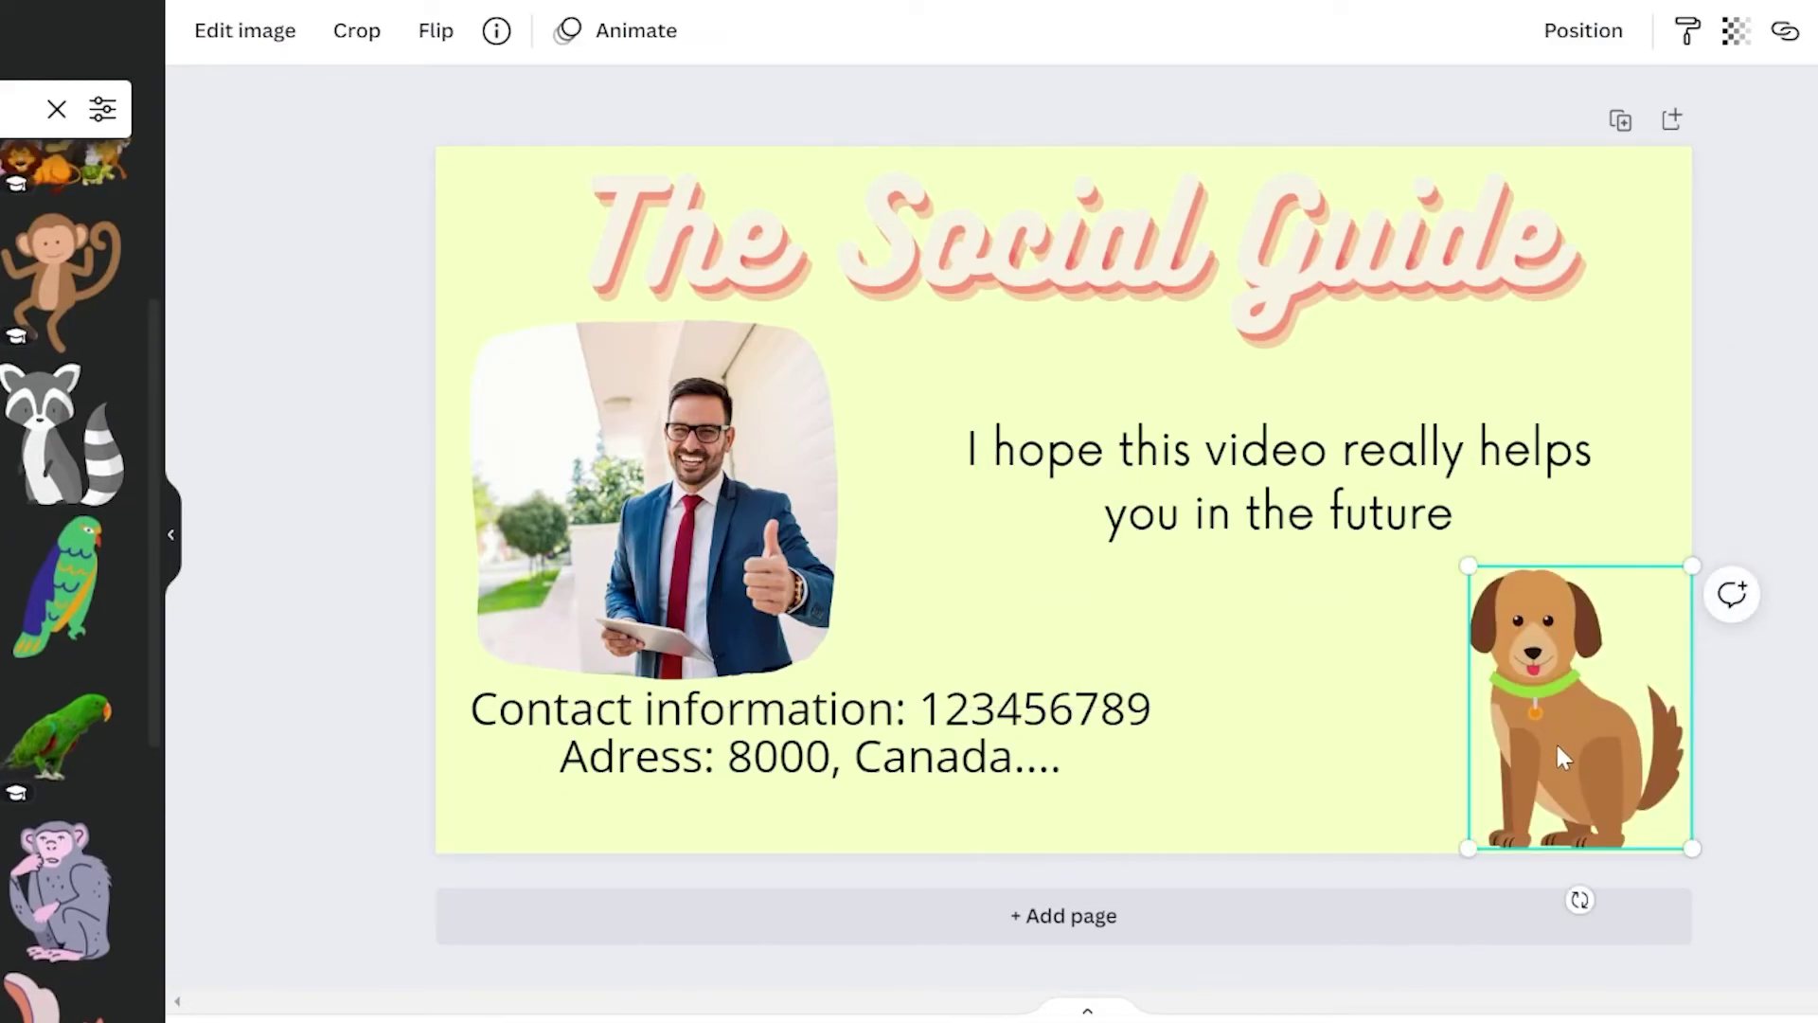
key(Delete)
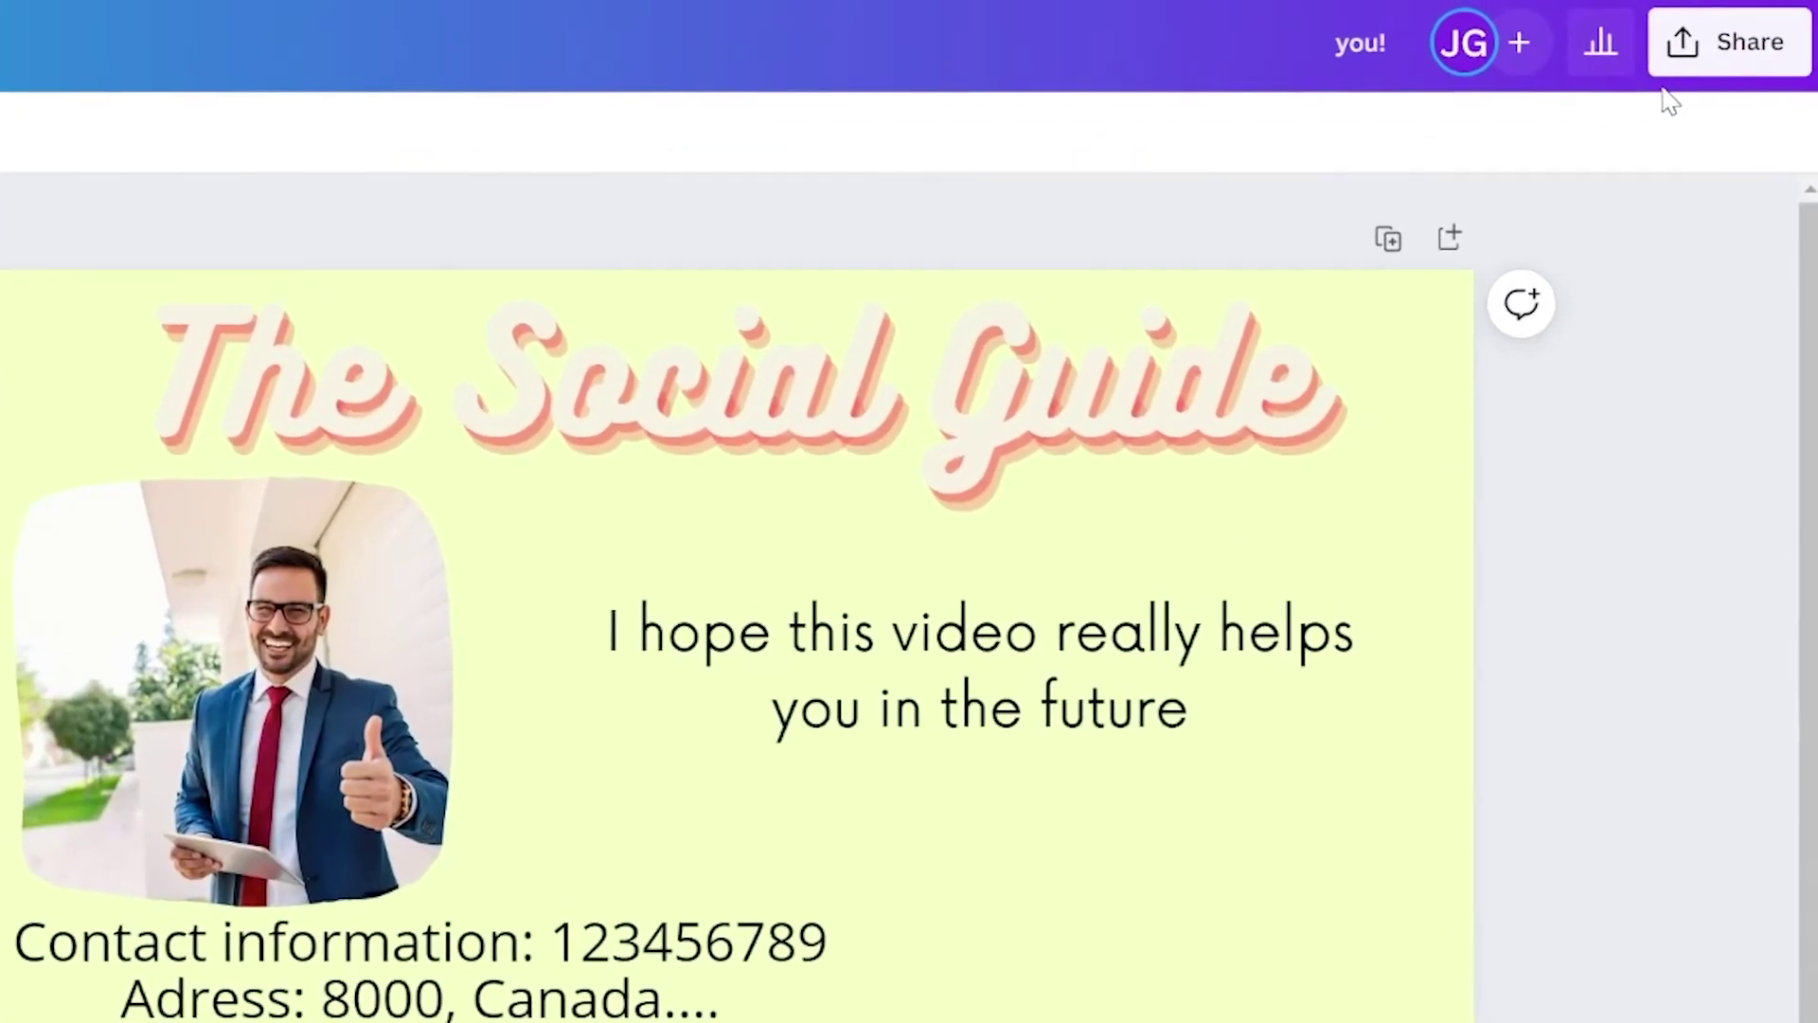
- Open the sharing options to examine where the design can be shared or downloaded, and close them
scroll(783, 345, right, 3)
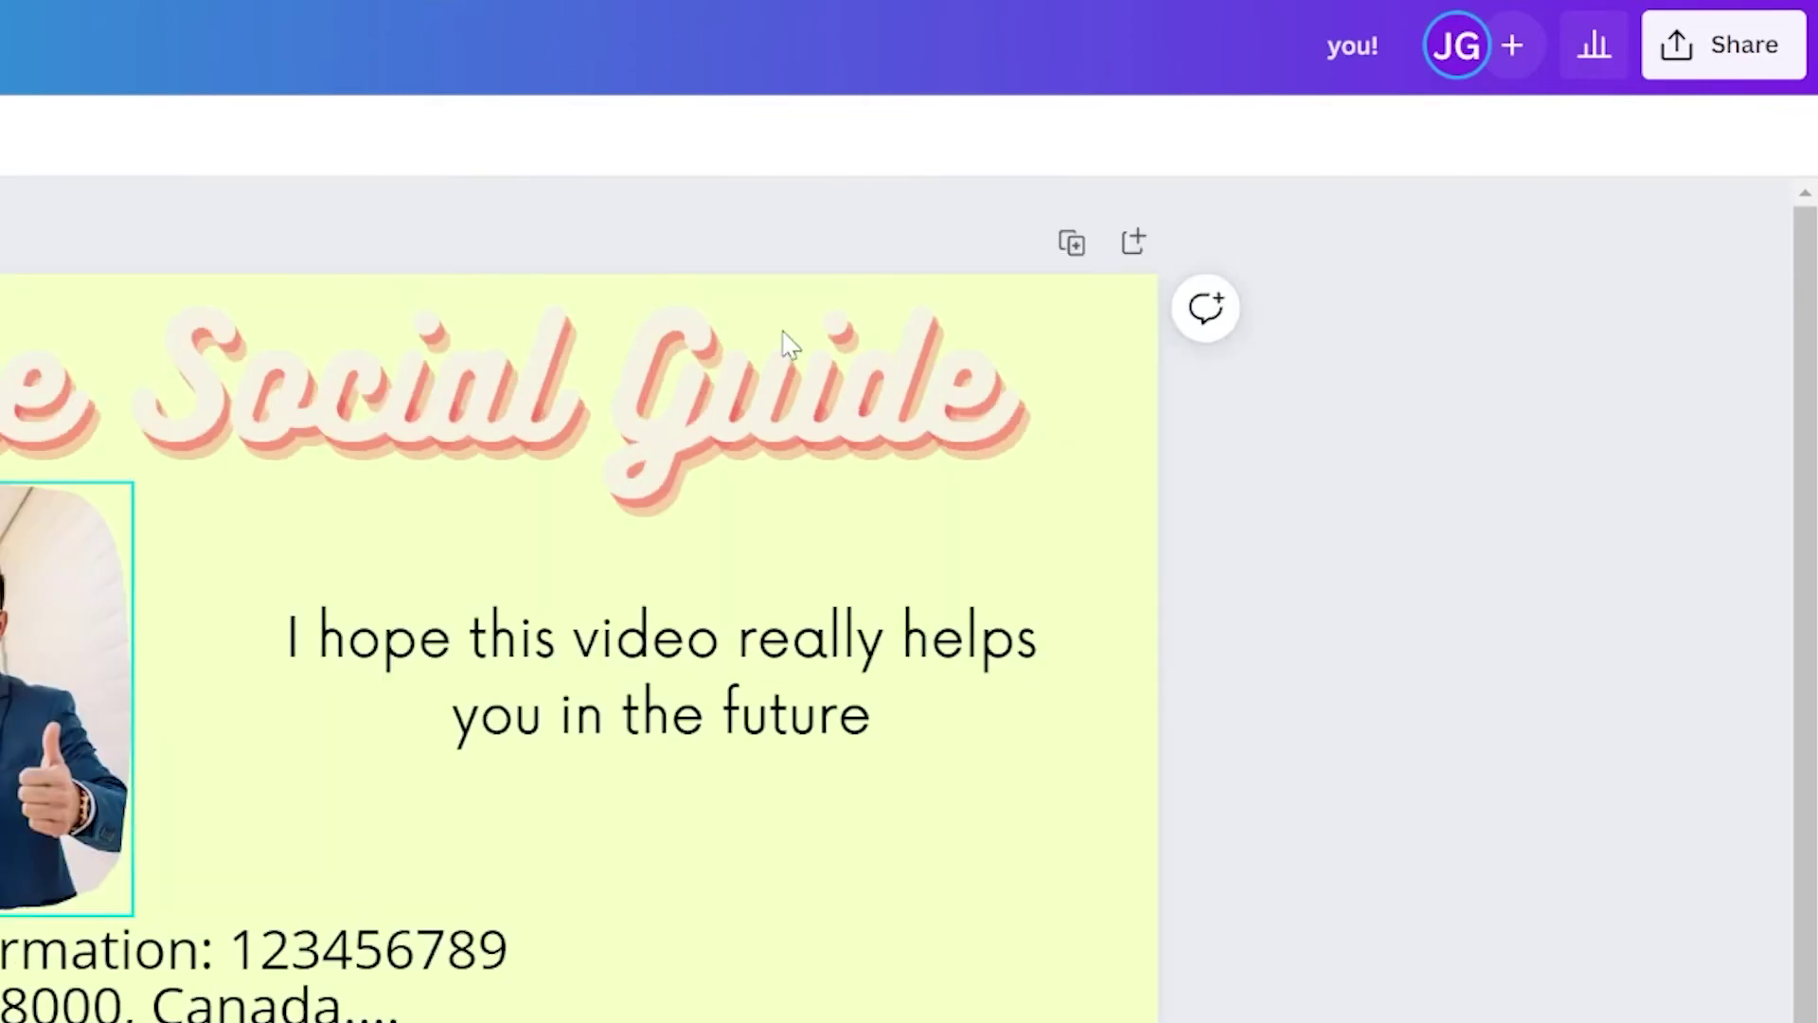
click(1708, 54)
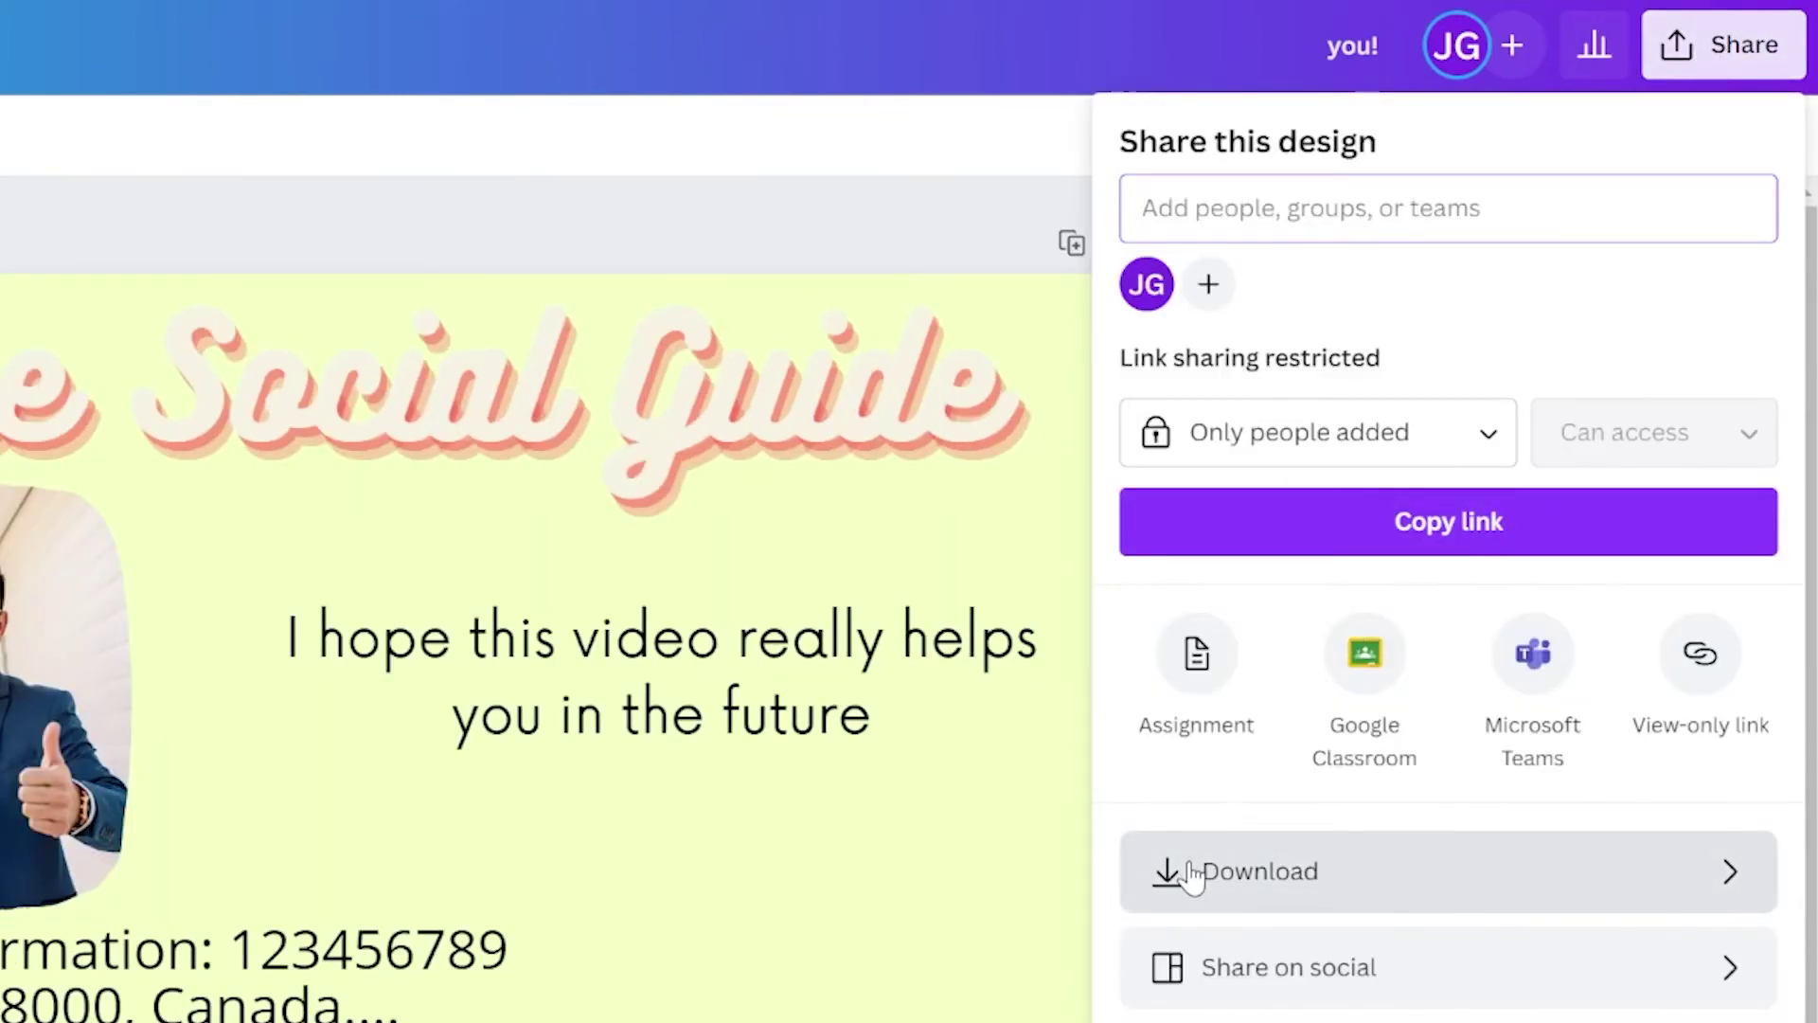
key(Escape)
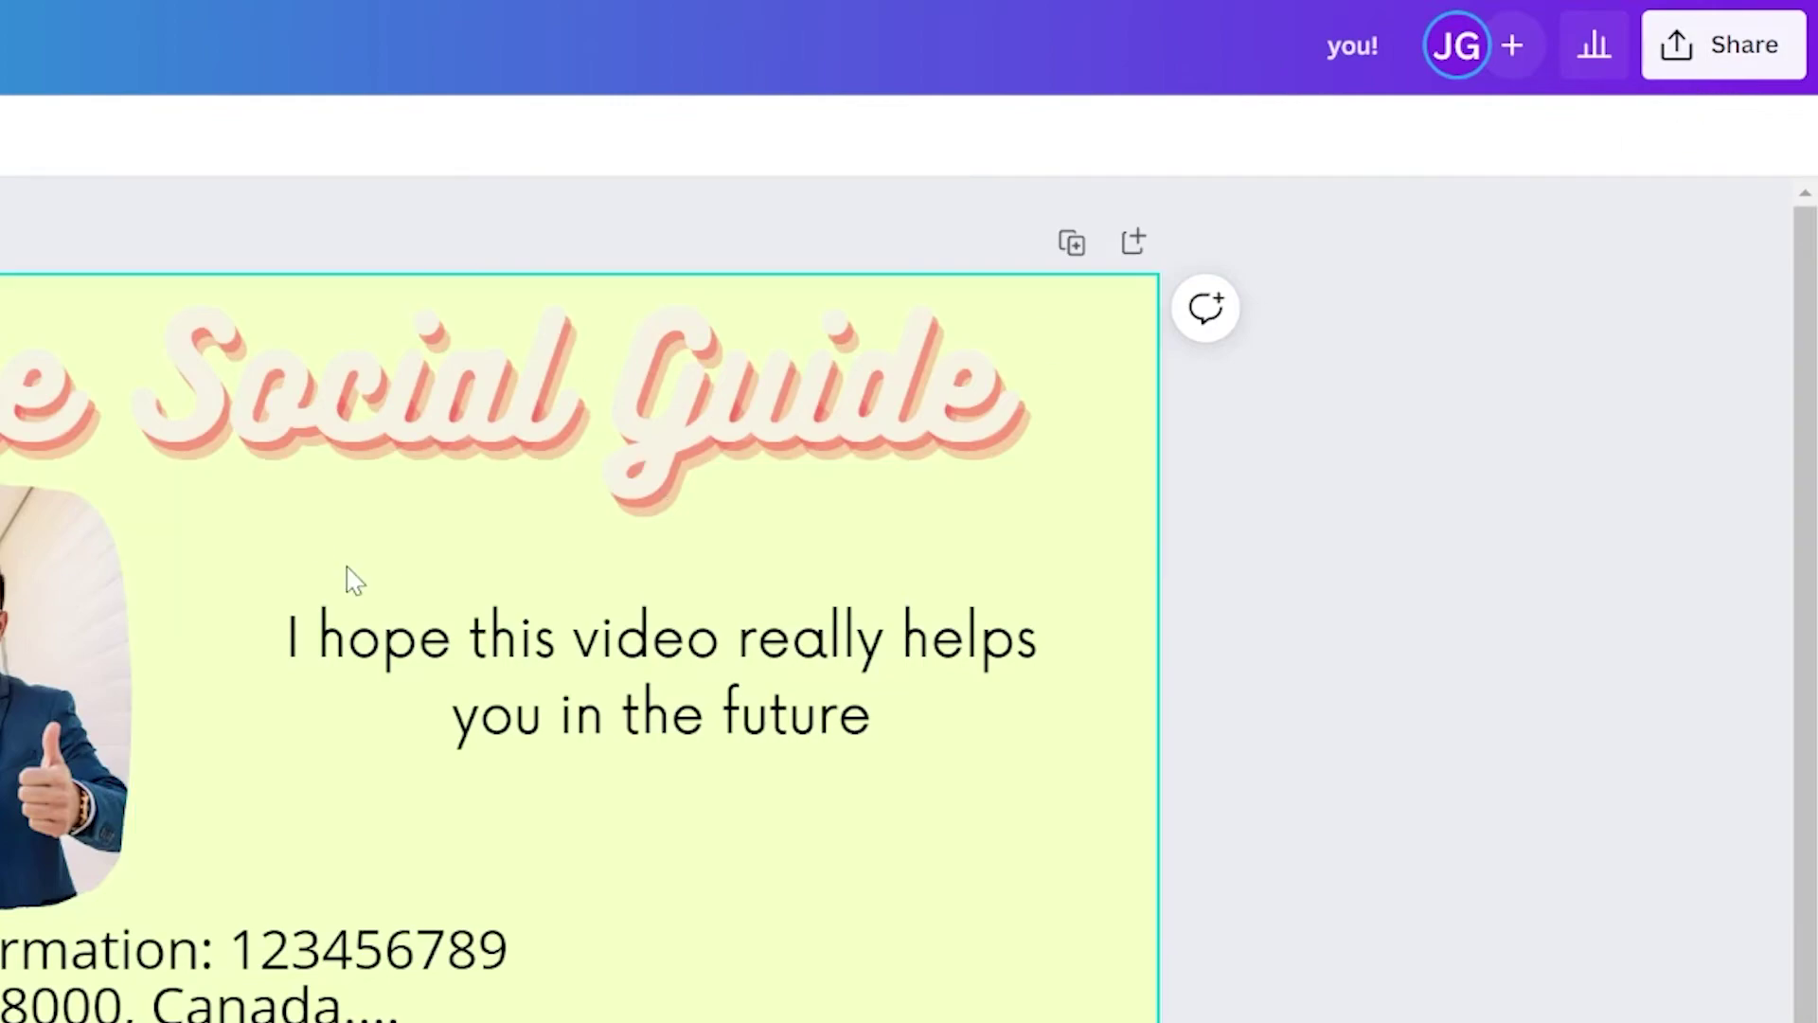
- Preview the finished design as a full-screen presentation and return to the editor
click(1765, 75)
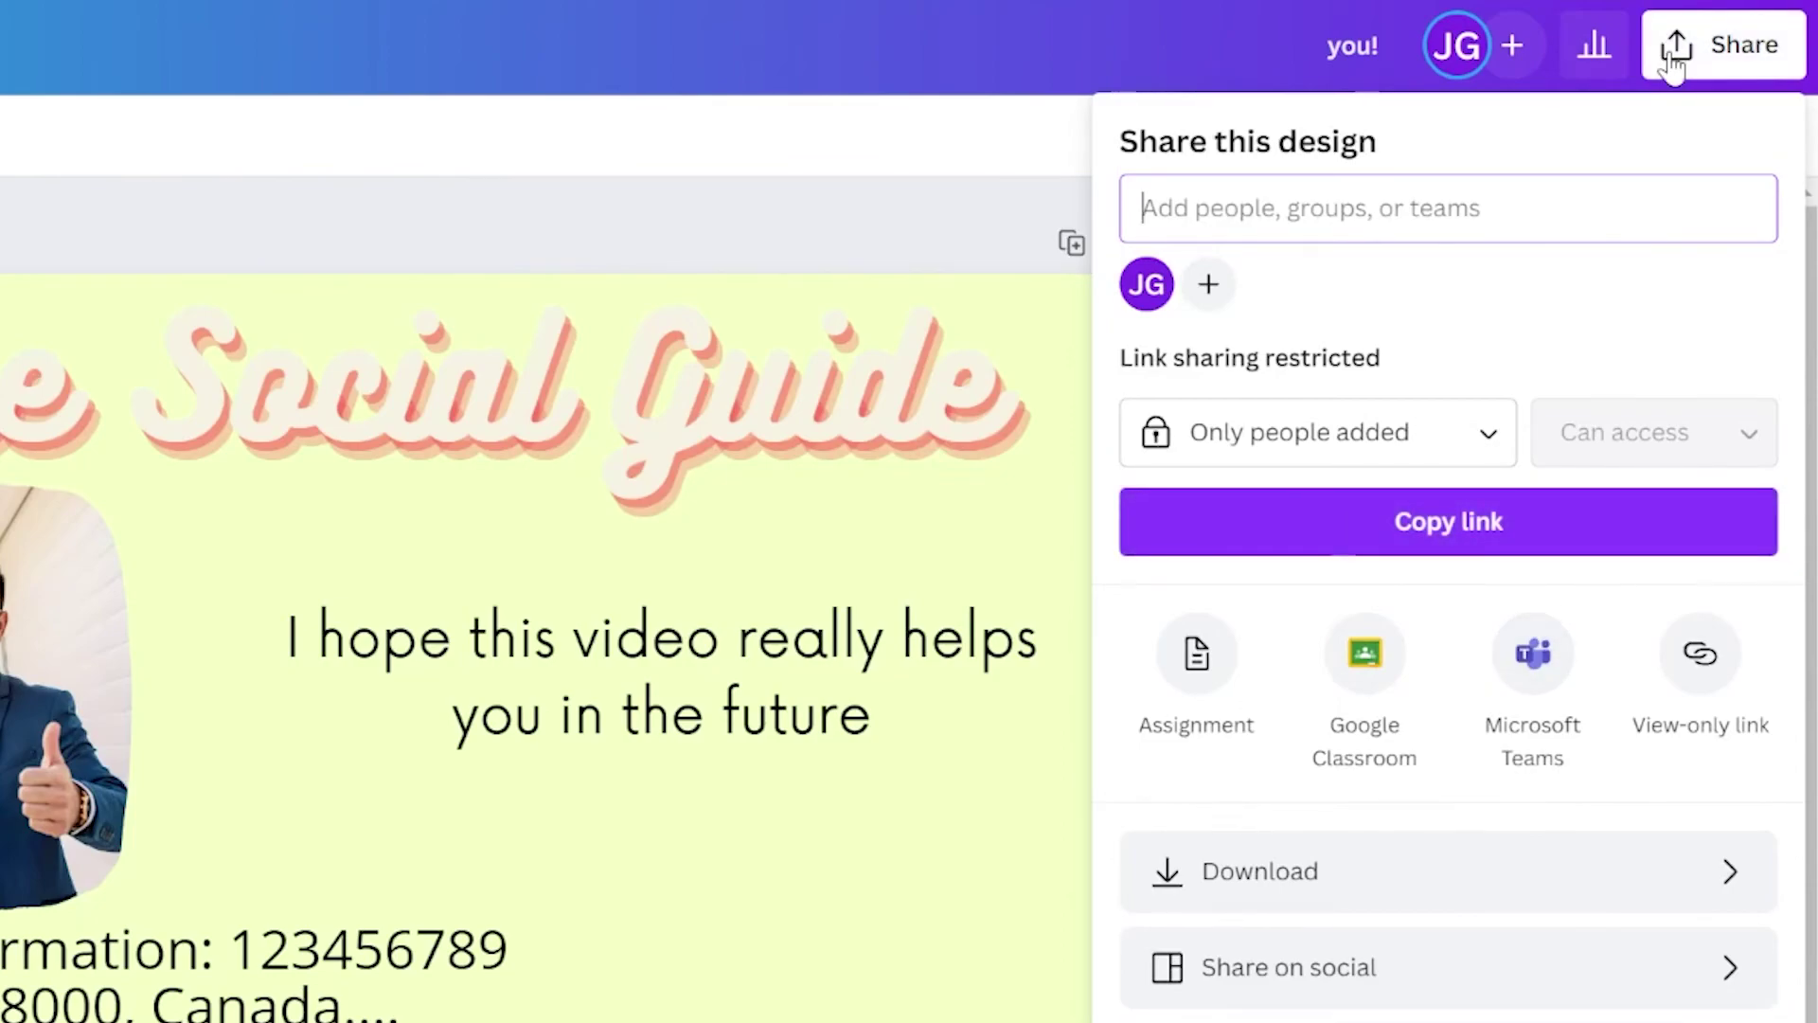
click(1463, 453)
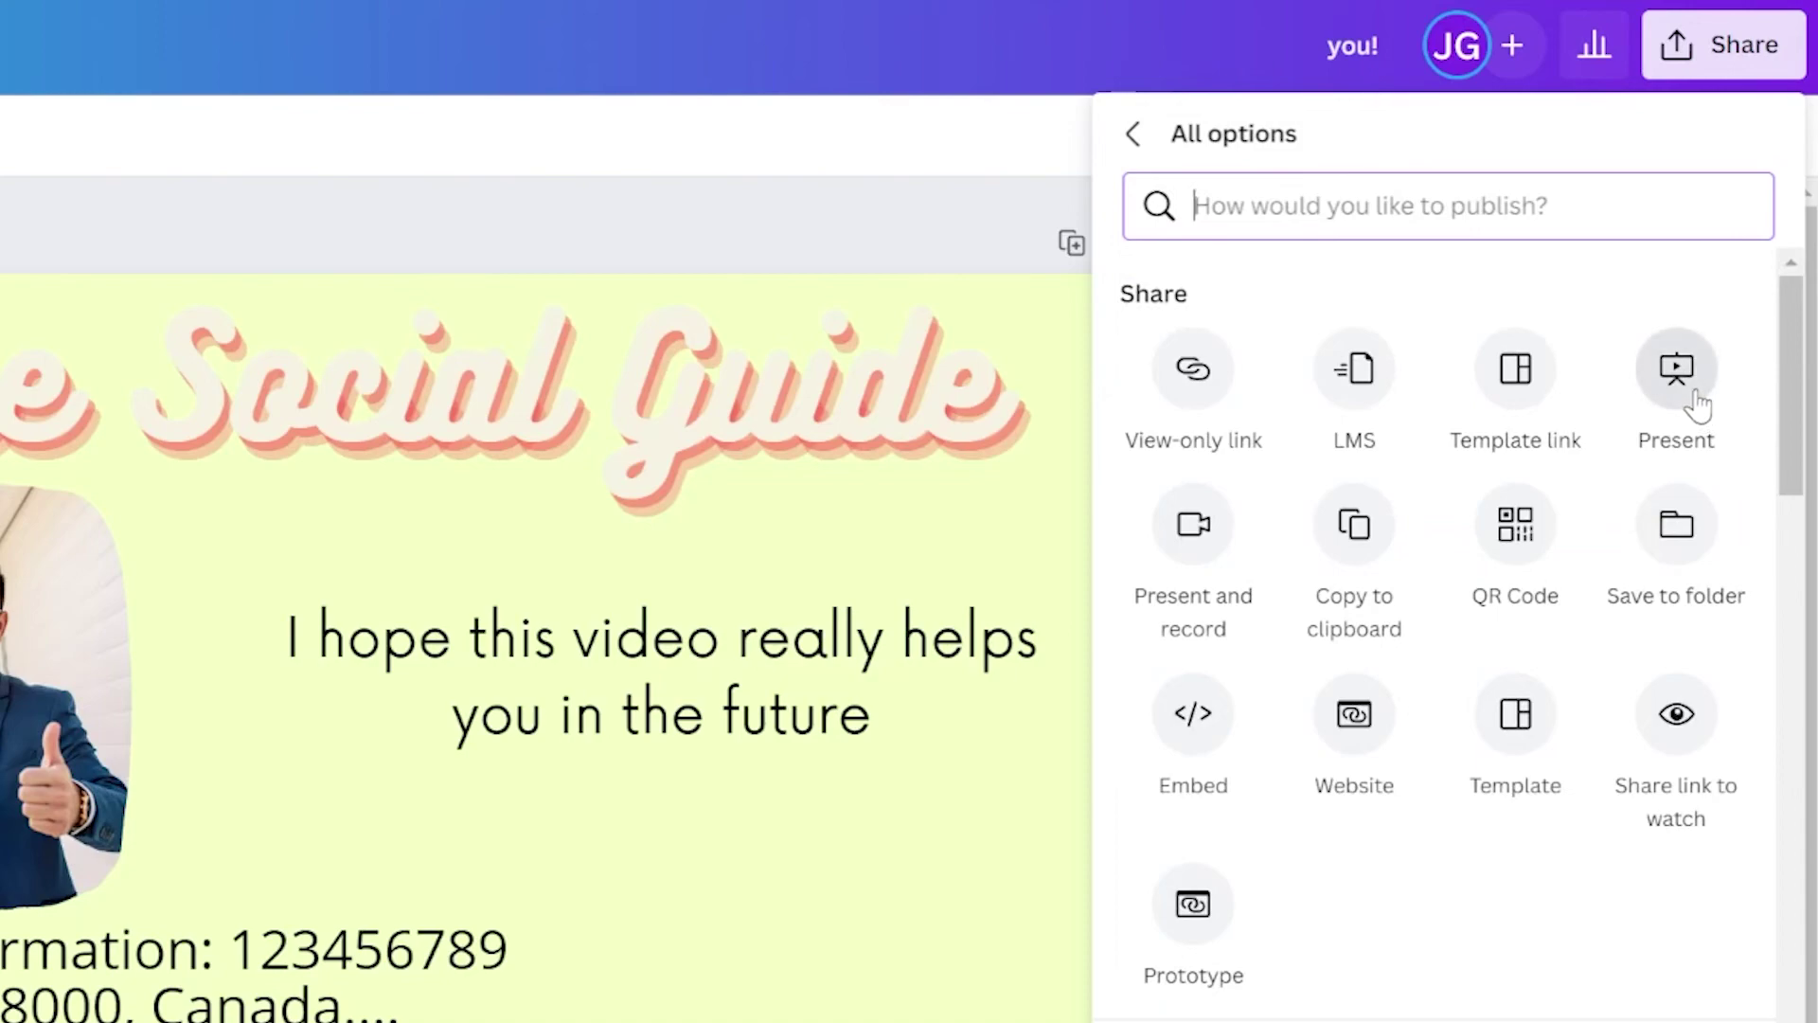
click(1695, 406)
click(1315, 402)
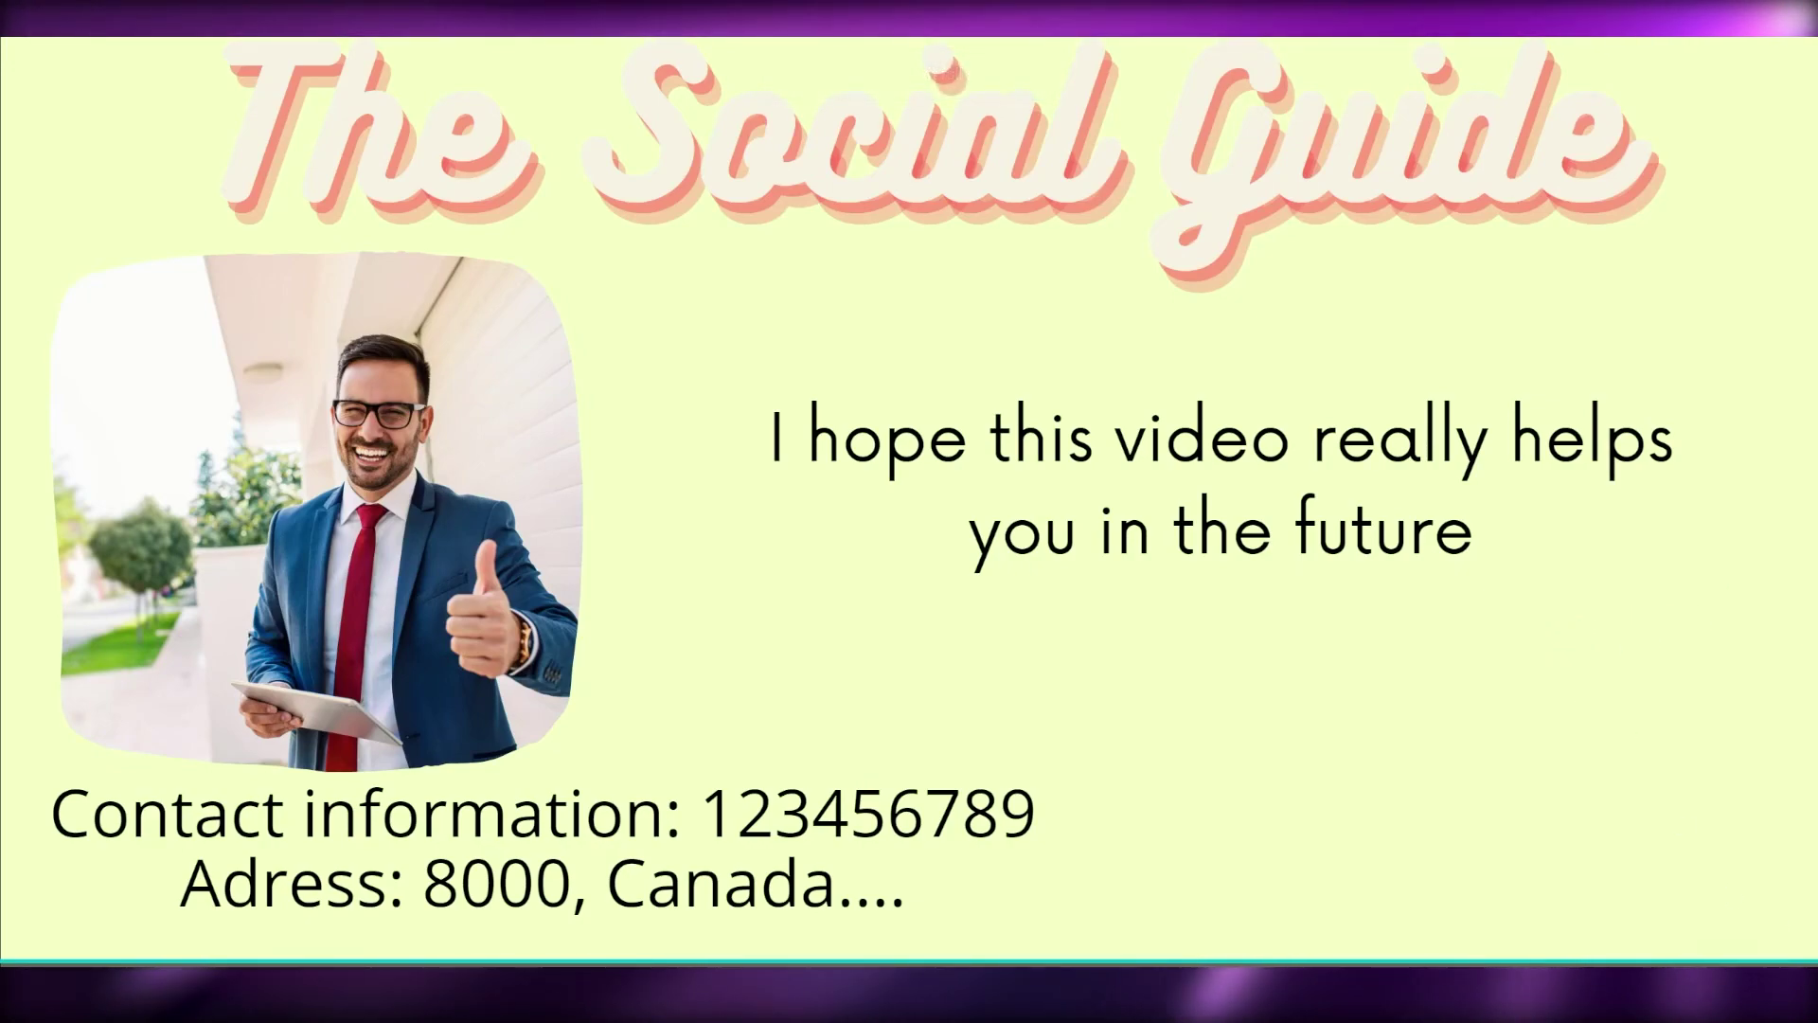
key(Escape)
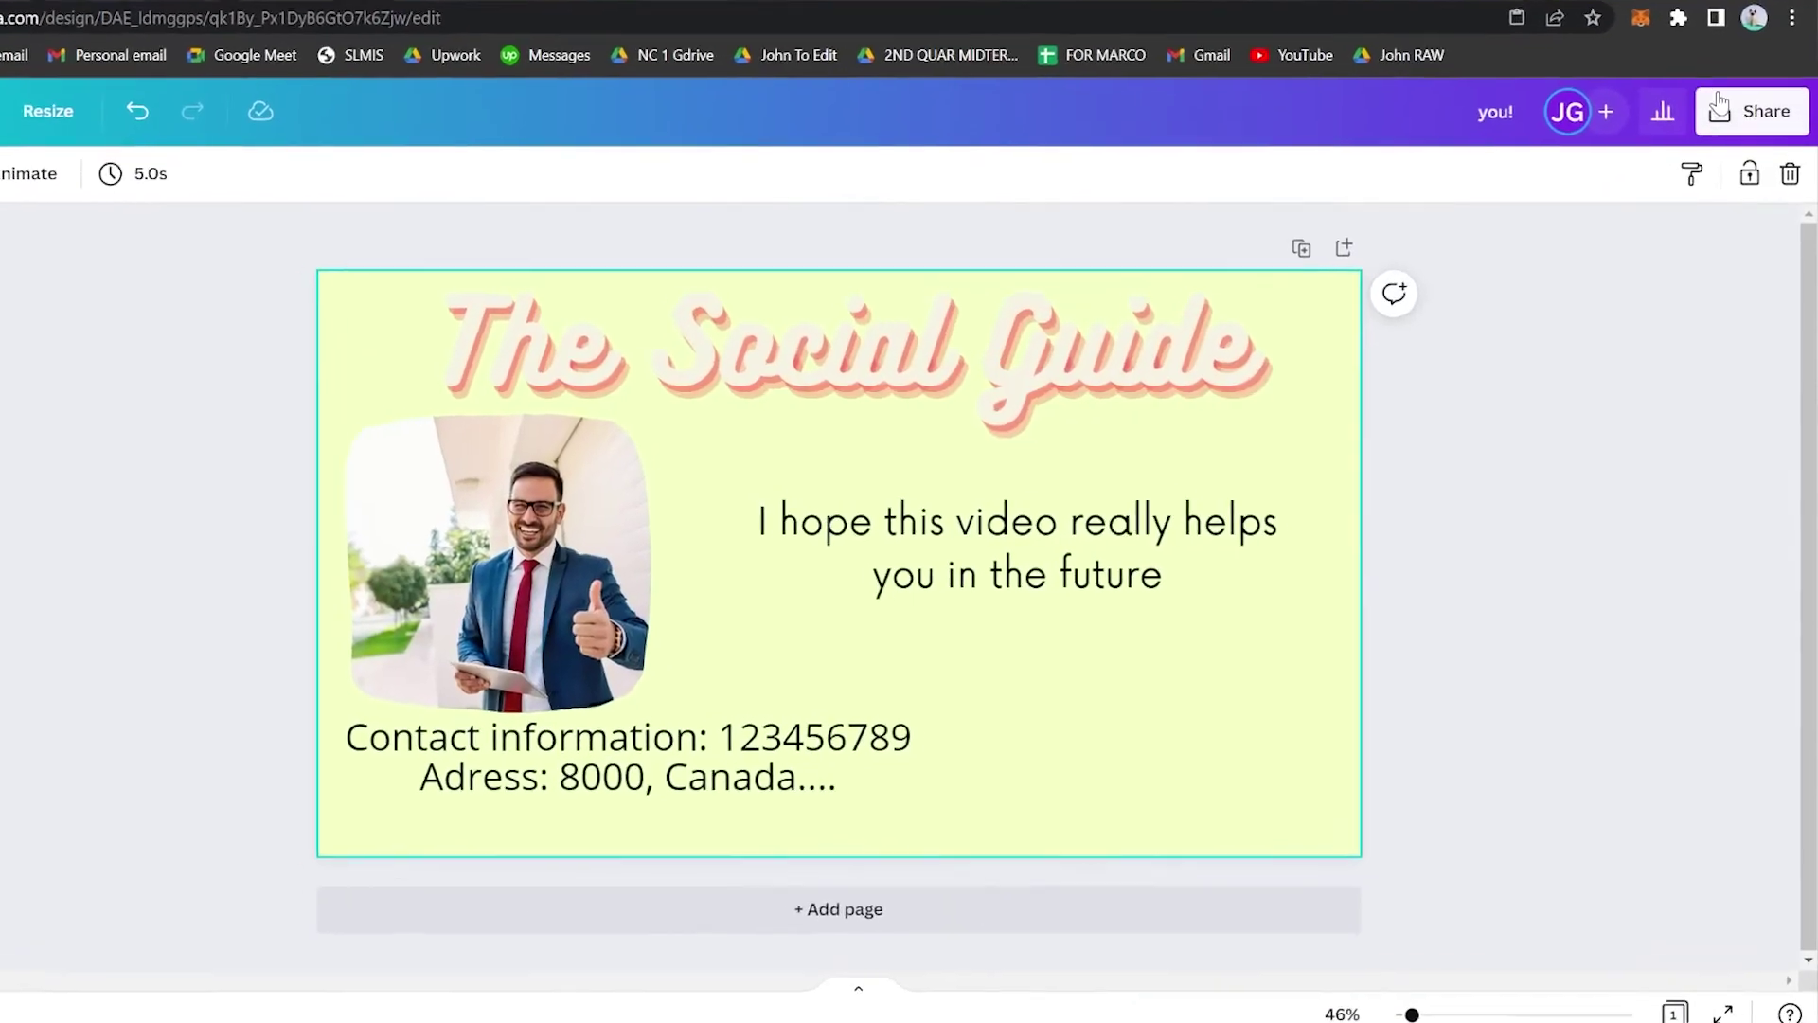
- Open the design's download settings and examine the available file types, keeping PNG selected
click(1759, 140)
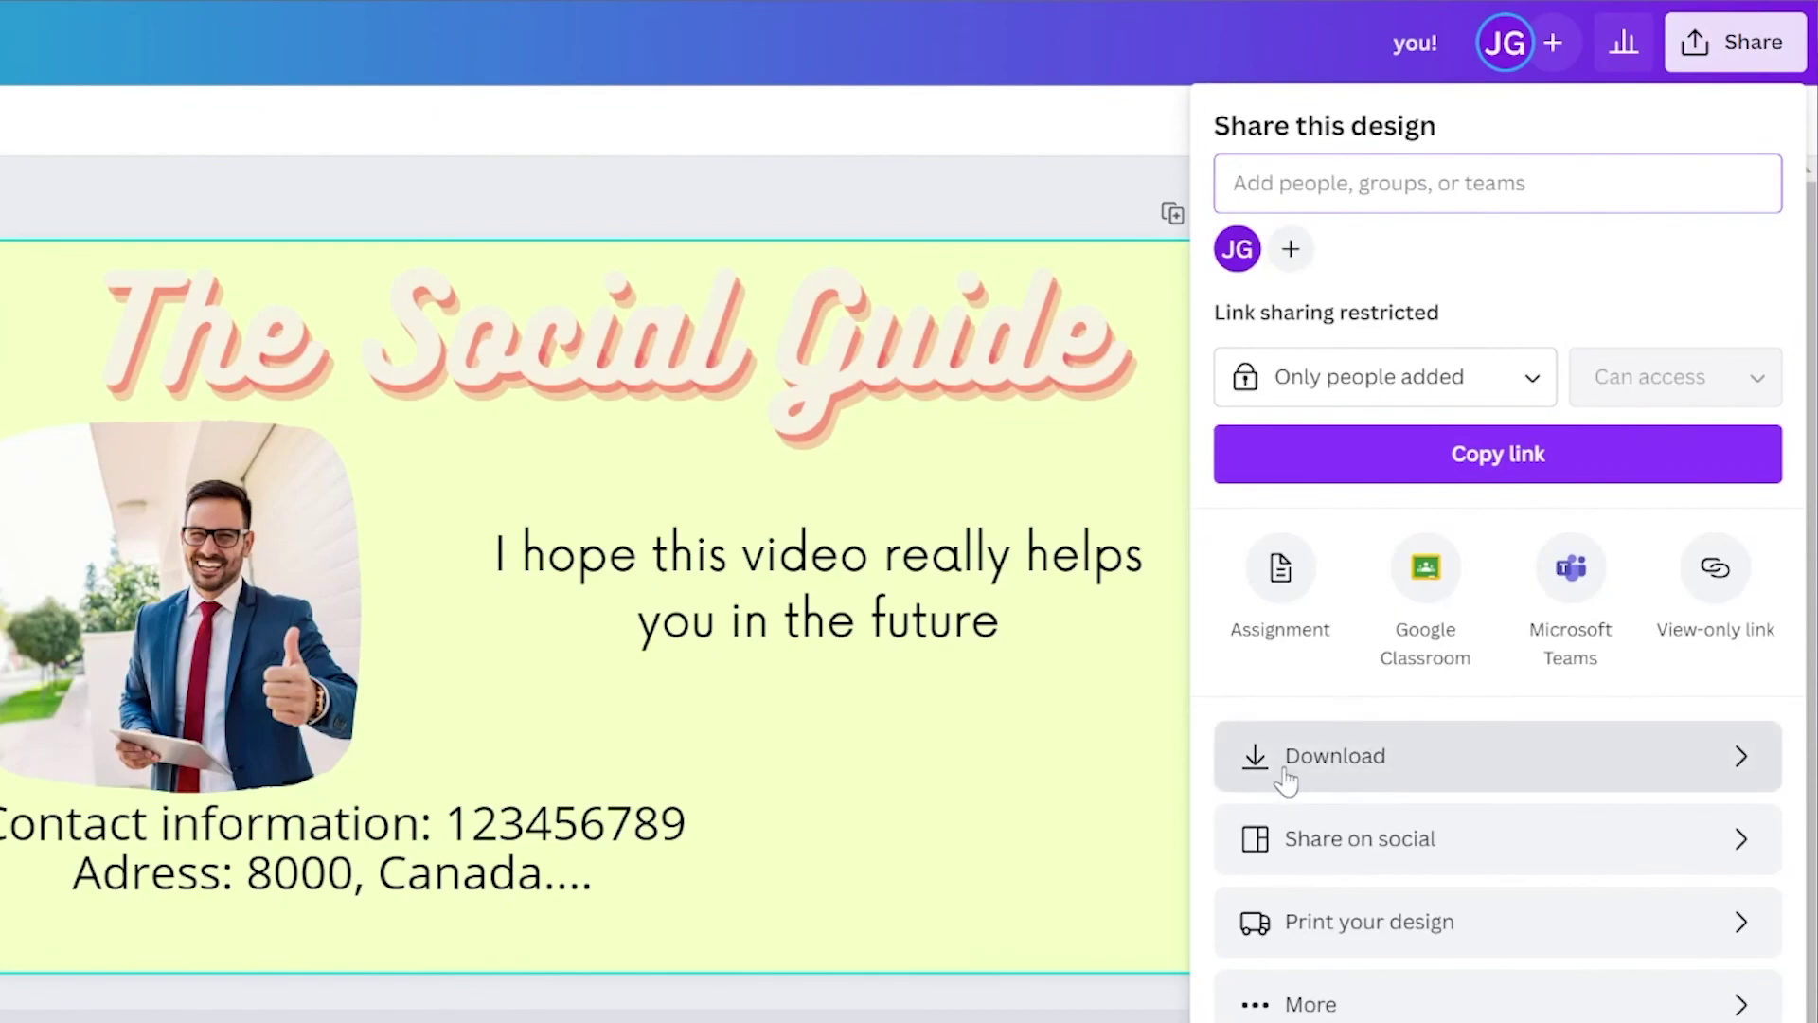
click(1286, 757)
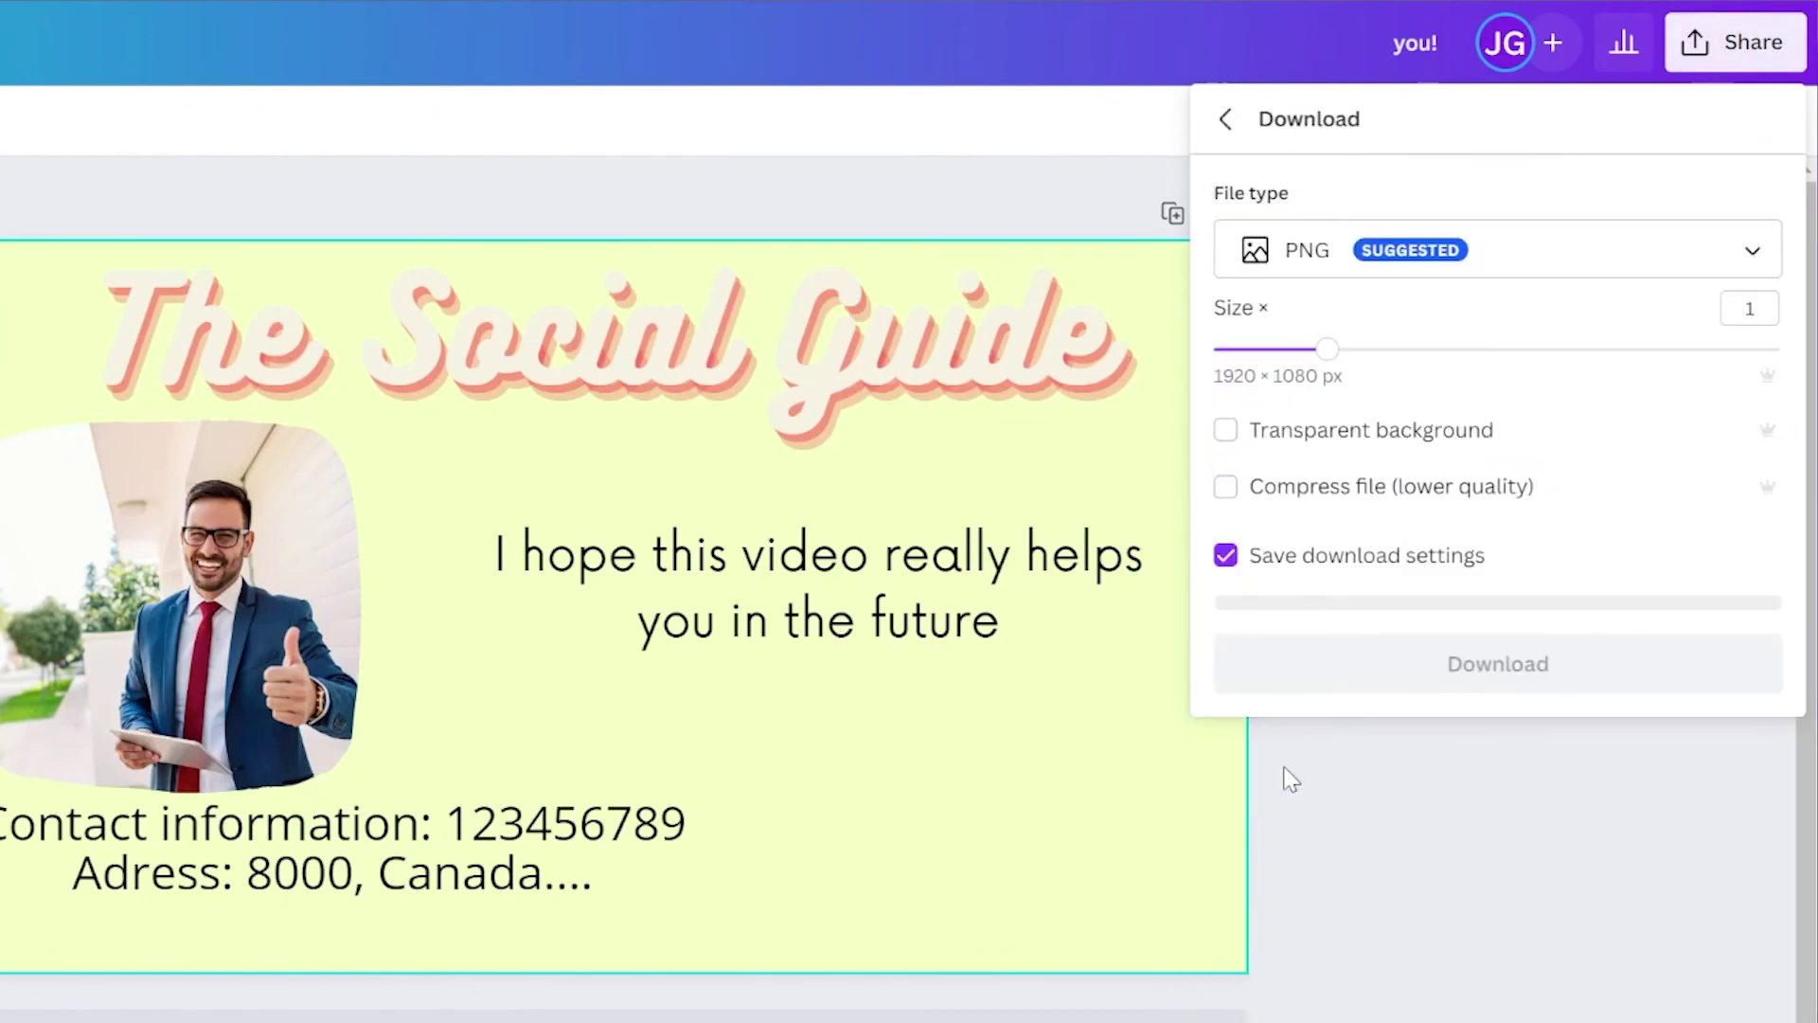
click(1388, 262)
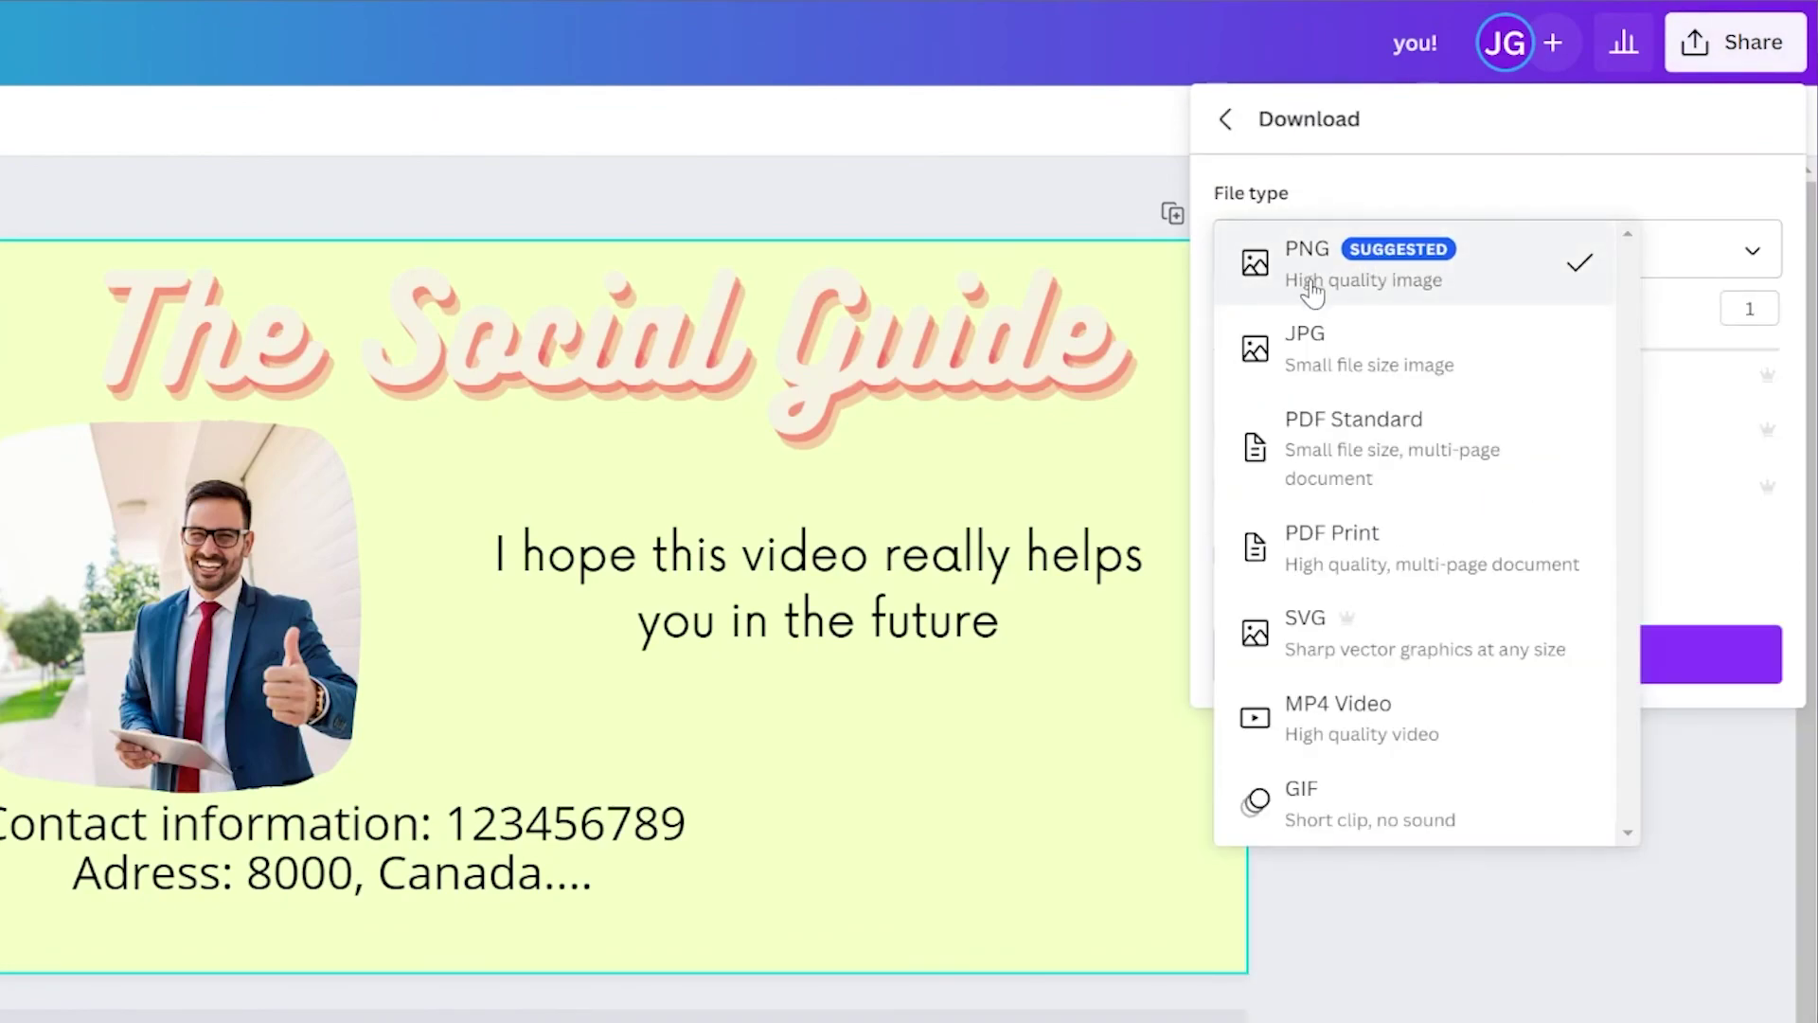
click(1425, 189)
click(1421, 186)
click(1383, 144)
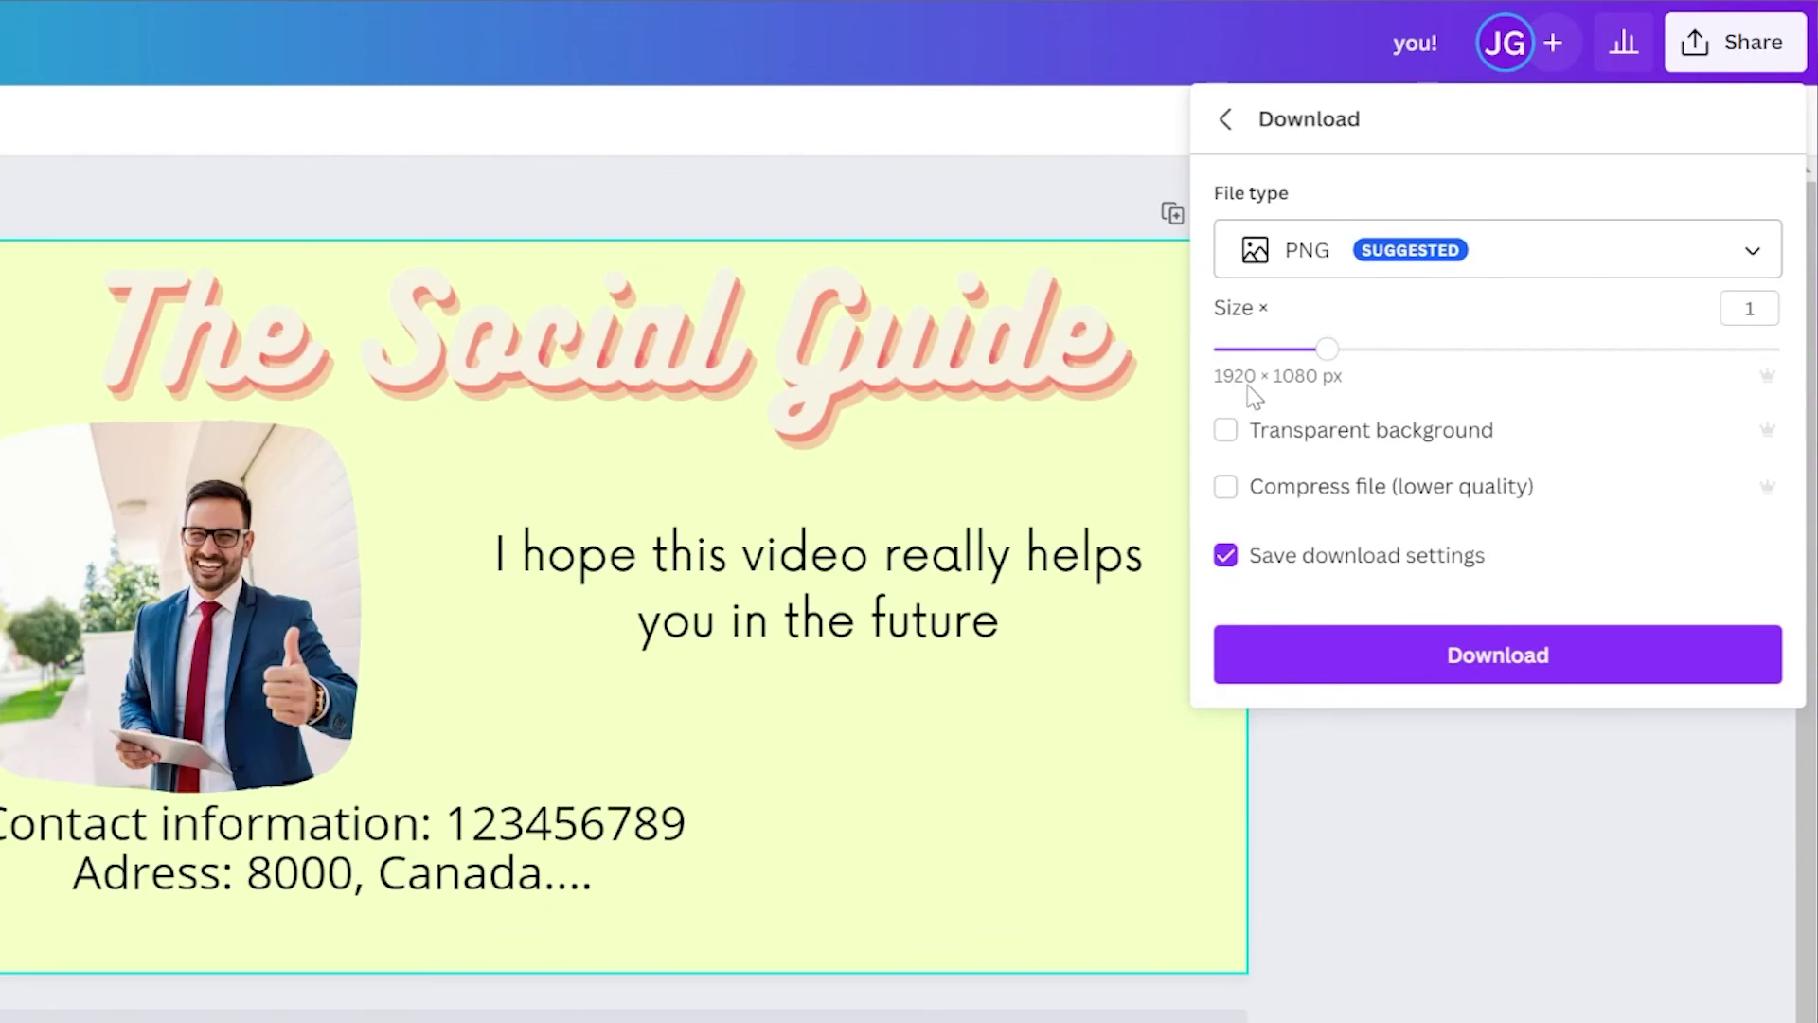